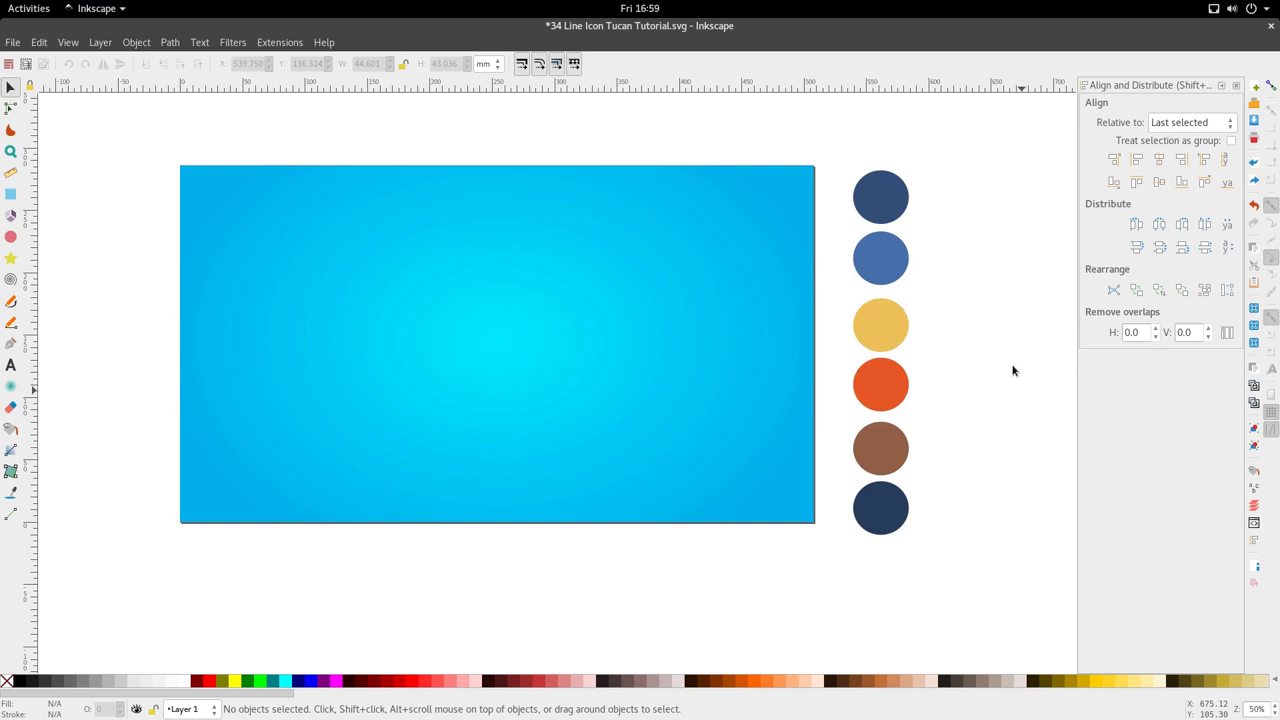
pyautogui.moveTo(955, 575); pyautogui.dragTo(834, 290)
pyautogui.scroll(-2, 863, 331)
pyautogui.scroll(1, 662, 336)
pyautogui.hscroll(-3, 662, 336)
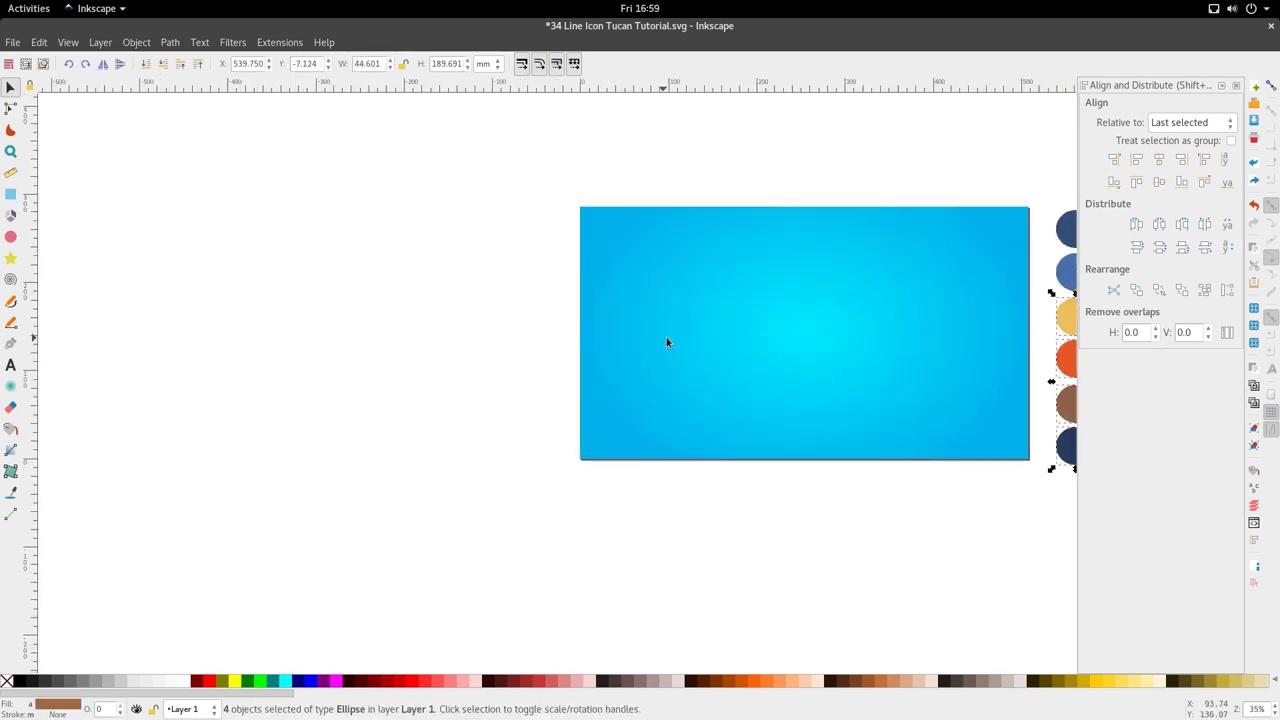
pyautogui.doubleClick(770, 356)
pyautogui.hscroll(4, 770, 356)
pyautogui.scroll(1, 775, 358)
pyautogui.press('s')
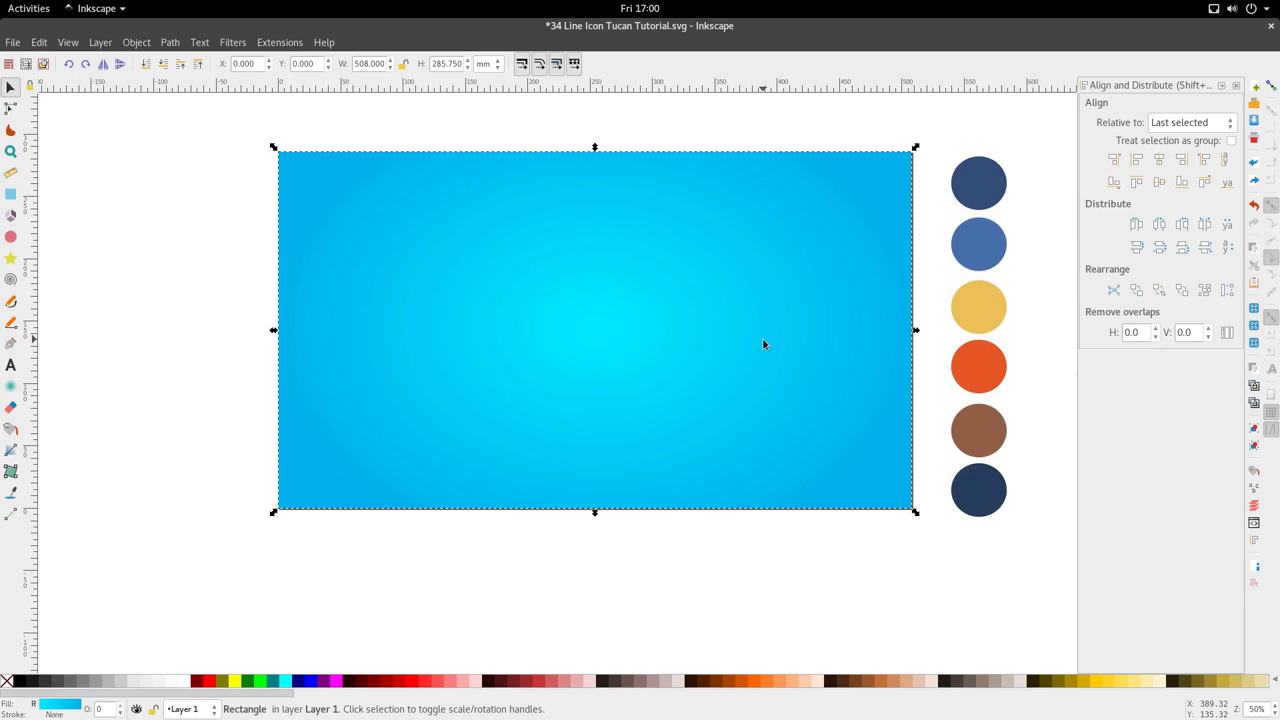
pyautogui.scroll(1, 763, 344)
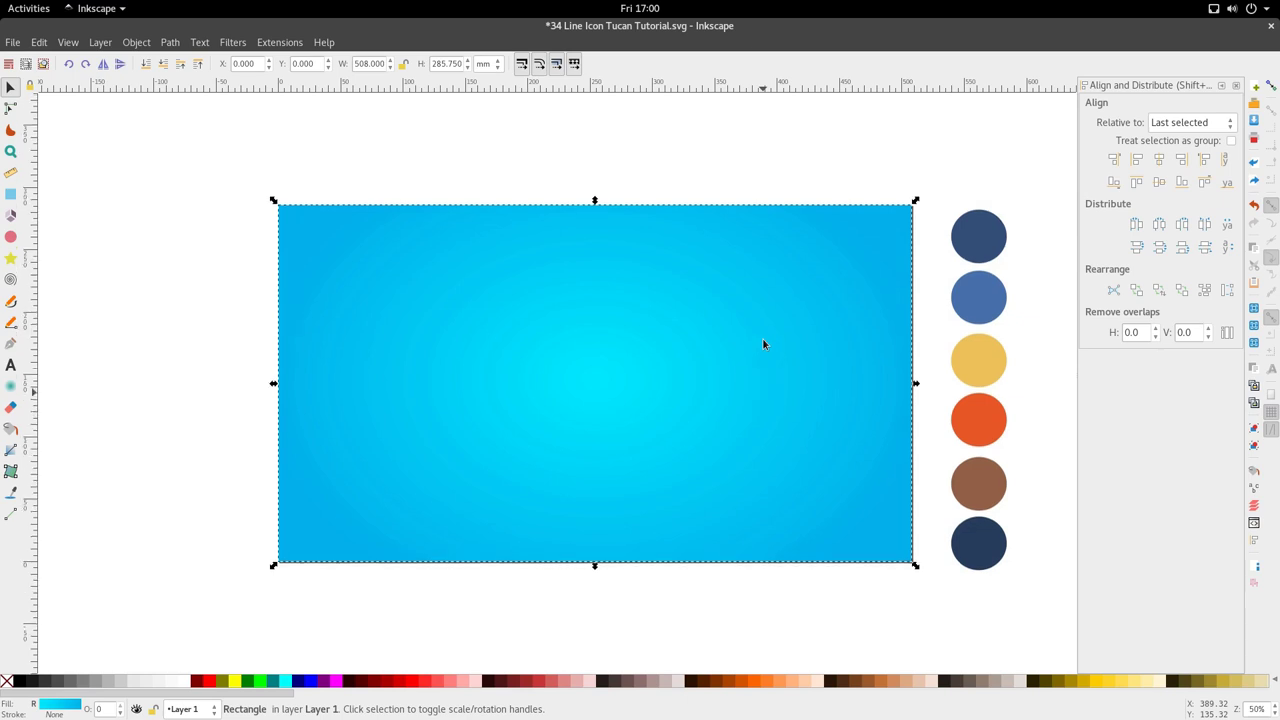
# - Draw a rectangle about 156 × 72 mm in the upper middle of the blue background and fully round its ends
pyautogui.click(10, 193)
pyautogui.moveTo(507, 261); pyautogui.dragTo(700, 349)
pyautogui.scroll(2, 712, 273)
pyautogui.moveTo(690, 247); pyautogui.dragTo(699, 406)
pyautogui.scroll(-2, 703, 410)
pyautogui.press('s')
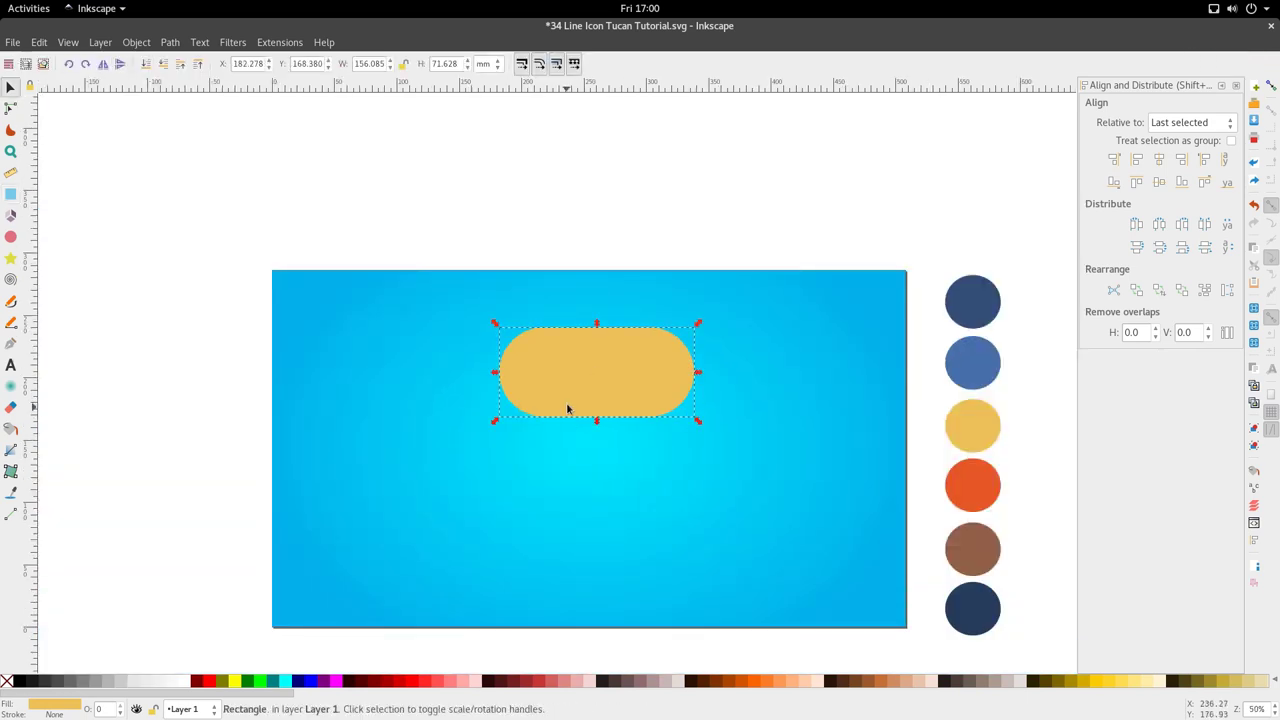
# - Scale the pill shape down to about 123 × 56 mm and fill it white
pyautogui.moveTo(686, 455); pyautogui.dragTo(643, 451)
pyautogui.moveTo(594, 415); pyautogui.dragTo(617, 411)
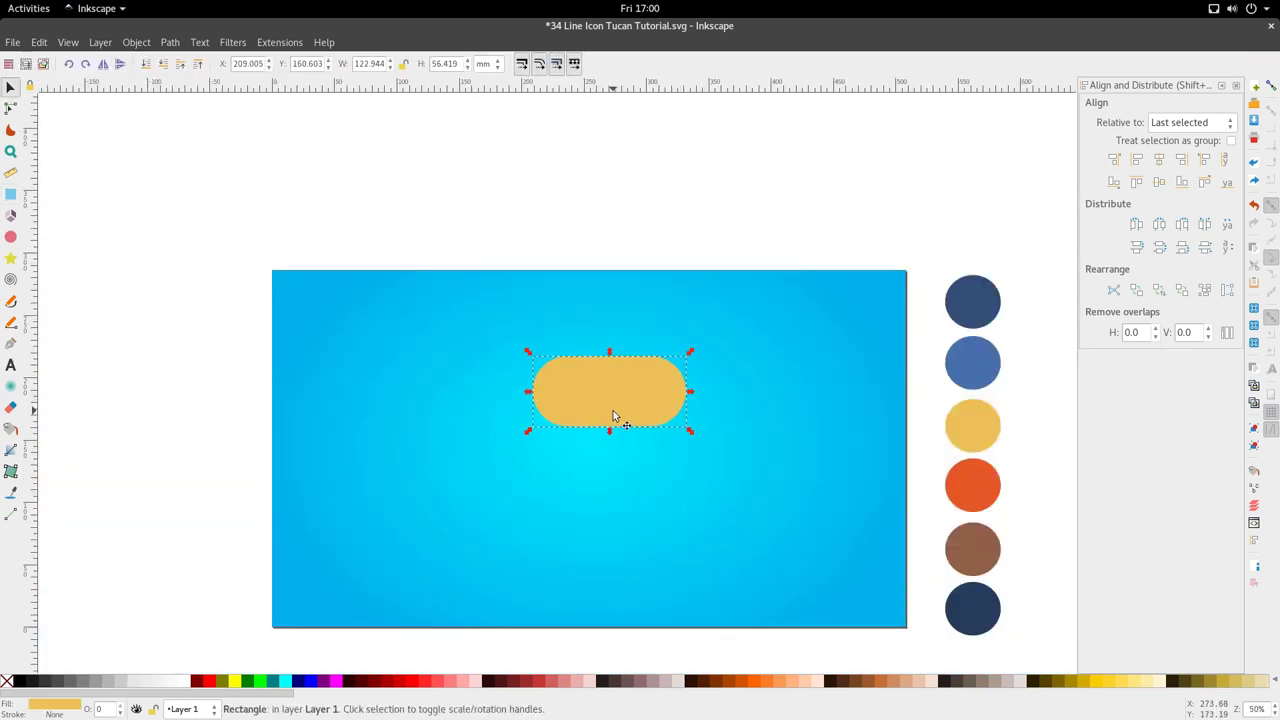
pyautogui.click(186, 680)
pyautogui.scroll(1, 708, 376)
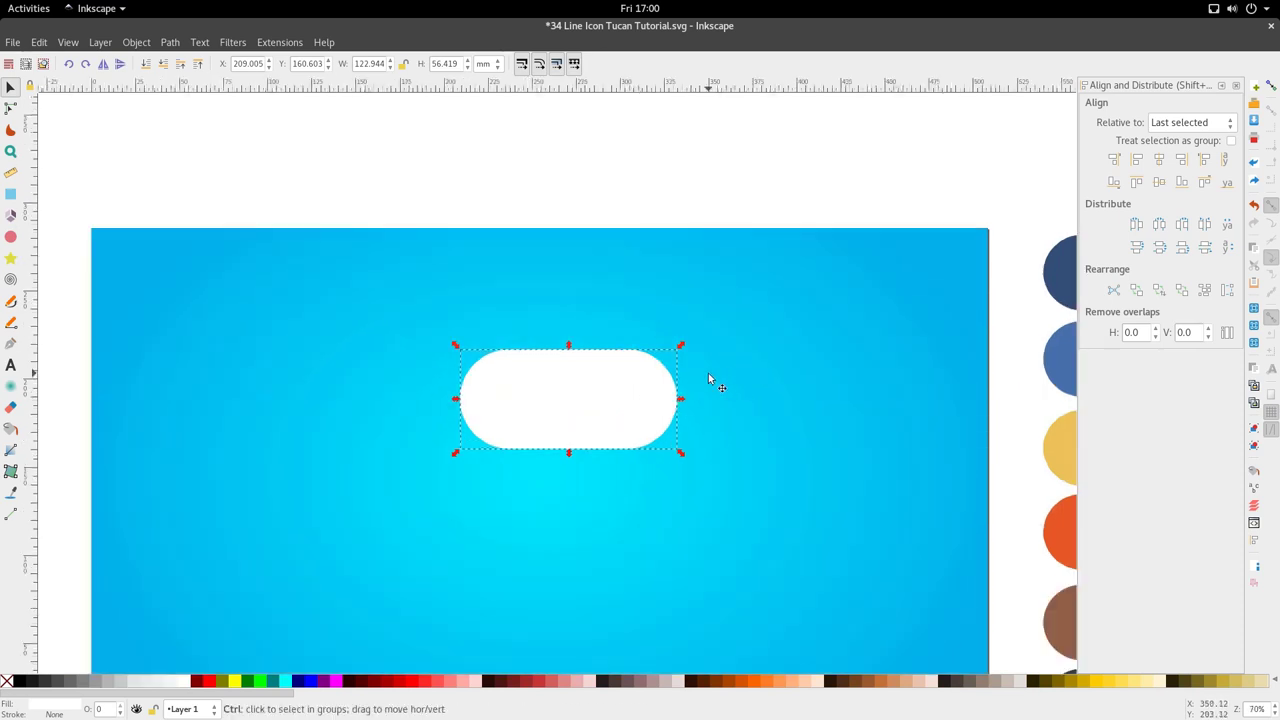
# - Draw a straight horizontal line about 163 mm long through the middle of the white pill shape, extending past both ends
pyautogui.press('b')
pyautogui.click(432, 400)
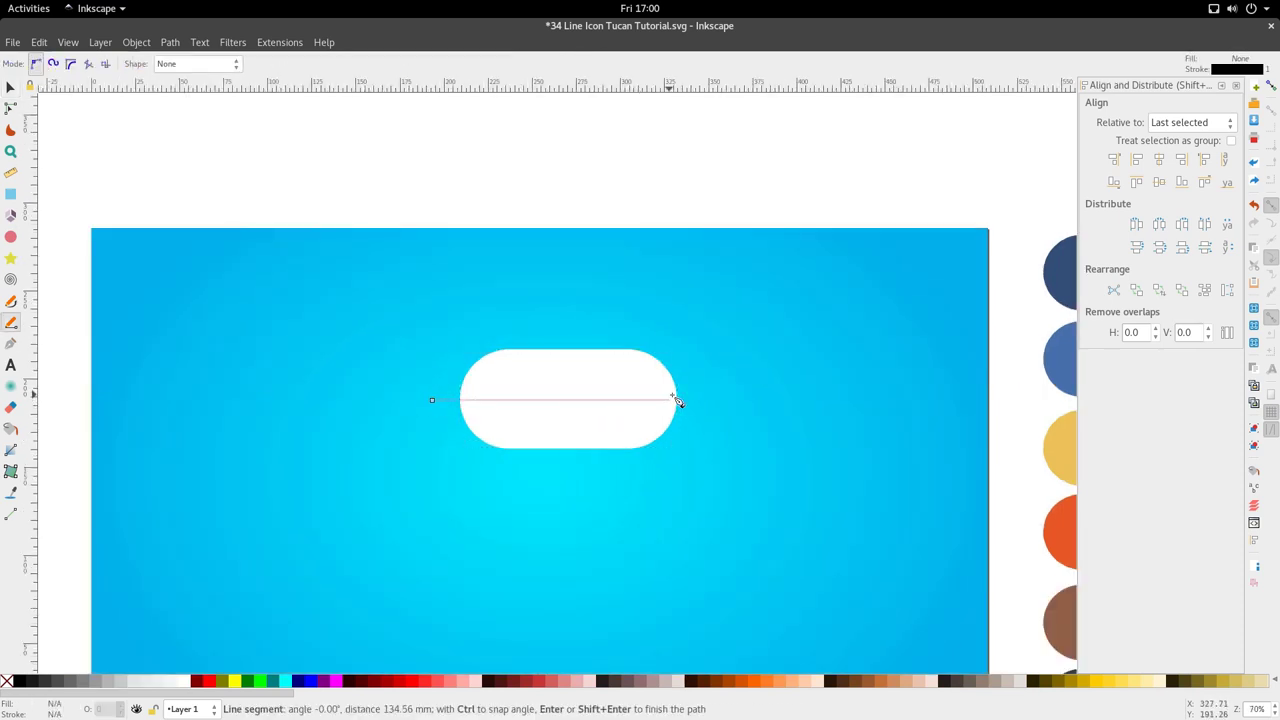
pyautogui.doubleClick(720, 401)
pyautogui.scroll(2, 700, 405)
pyautogui.press('s')
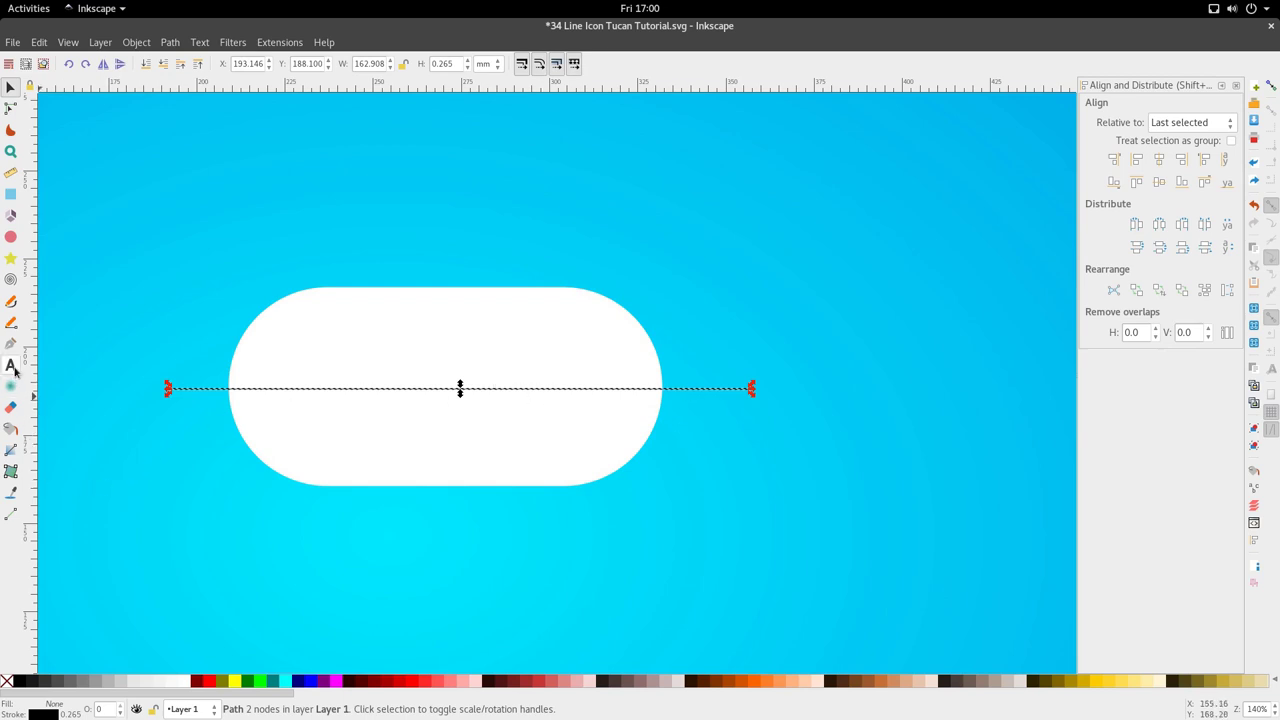
pyautogui.click(11, 324)
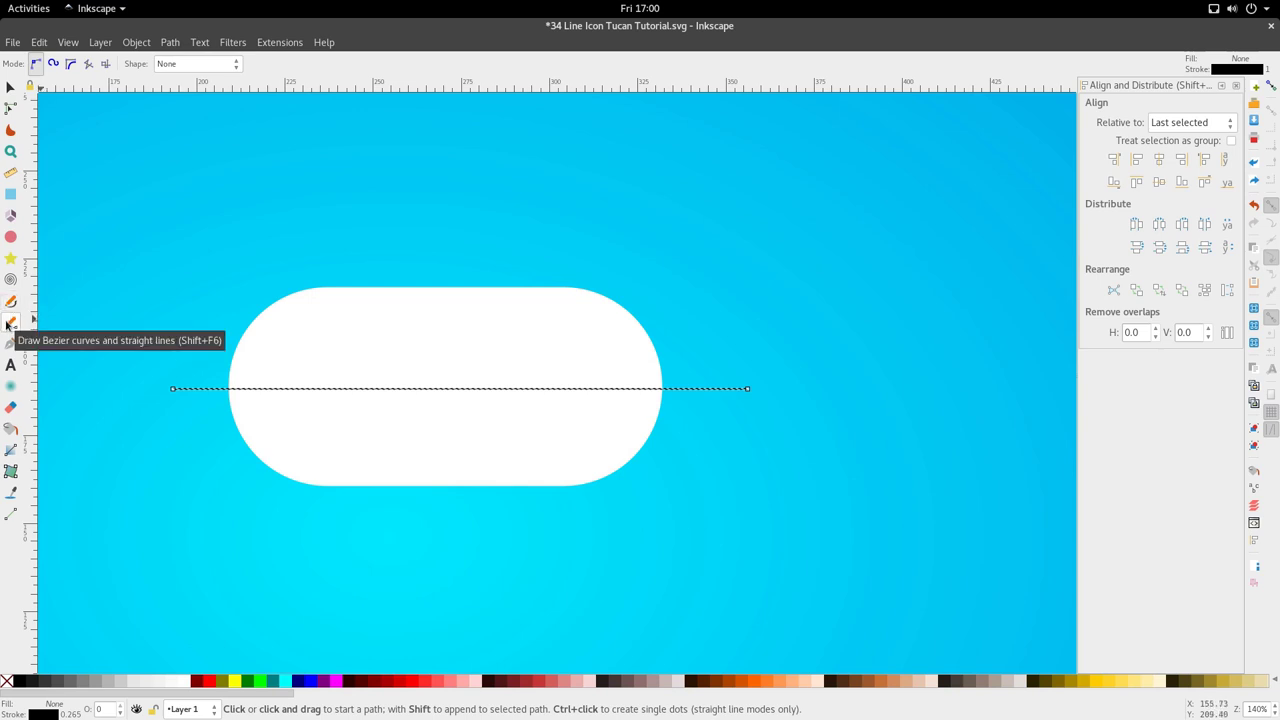
pyautogui.scroll(-2, 424, 343)
pyautogui.press('s')
pyautogui.click(424, 345)
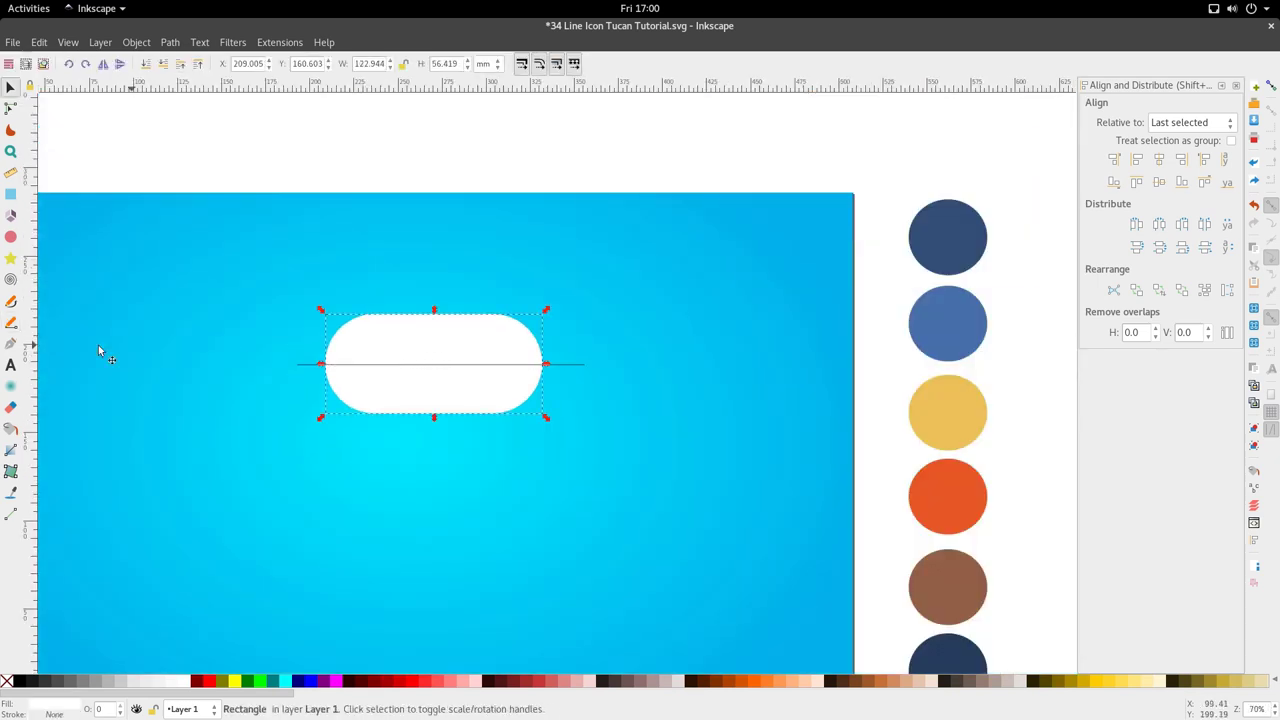
# - Draw a white square-cornered rectangle about 103 × 63.5 mm below the pill shape
pyautogui.click(11, 194)
pyautogui.moveTo(355, 245)
pyautogui.mouseDown()
pyautogui.moveTo(451, 303)
pyautogui.moveTo(251, 406)
pyautogui.moveTo(524, 534)
pyautogui.mouseUp()
pyautogui.press('s')
pyautogui.scroll(1, 524, 534)
pyautogui.doubleClick(554, 514)
pyautogui.moveTo(574, 494); pyautogui.dragTo(600, 409)
pyautogui.press('s')
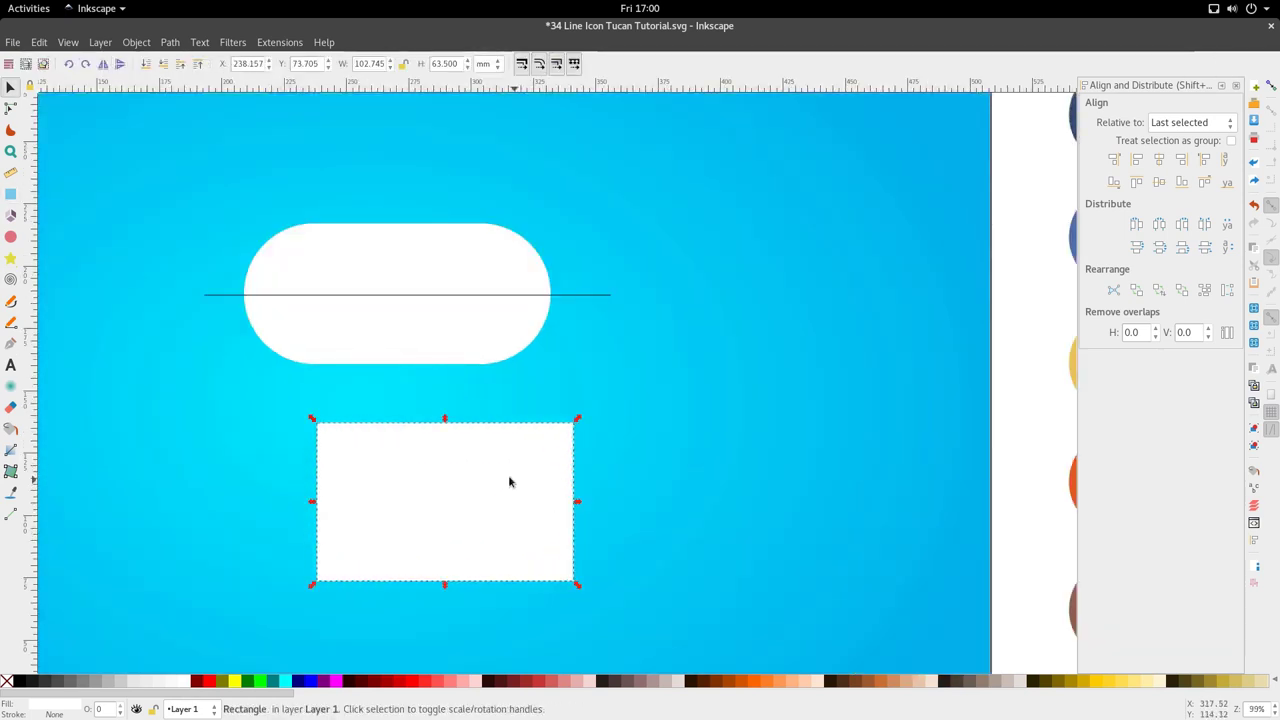
# - Round the lower rectangle's corners equally to the maximum radius of 31.75 mm, making a second pill shape
pyautogui.click(541, 457)
pyautogui.scroll(3, 550, 450)
pyautogui.press('r')
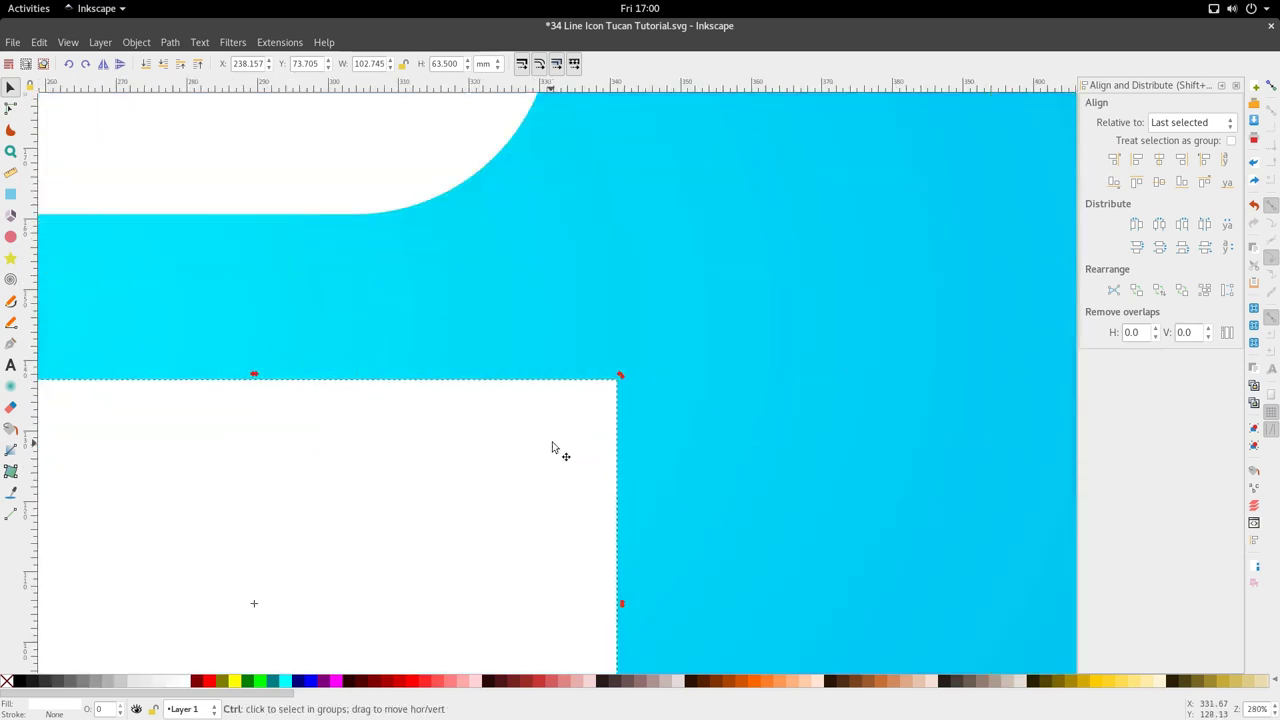
pyautogui.scroll(-4, 628, 360)
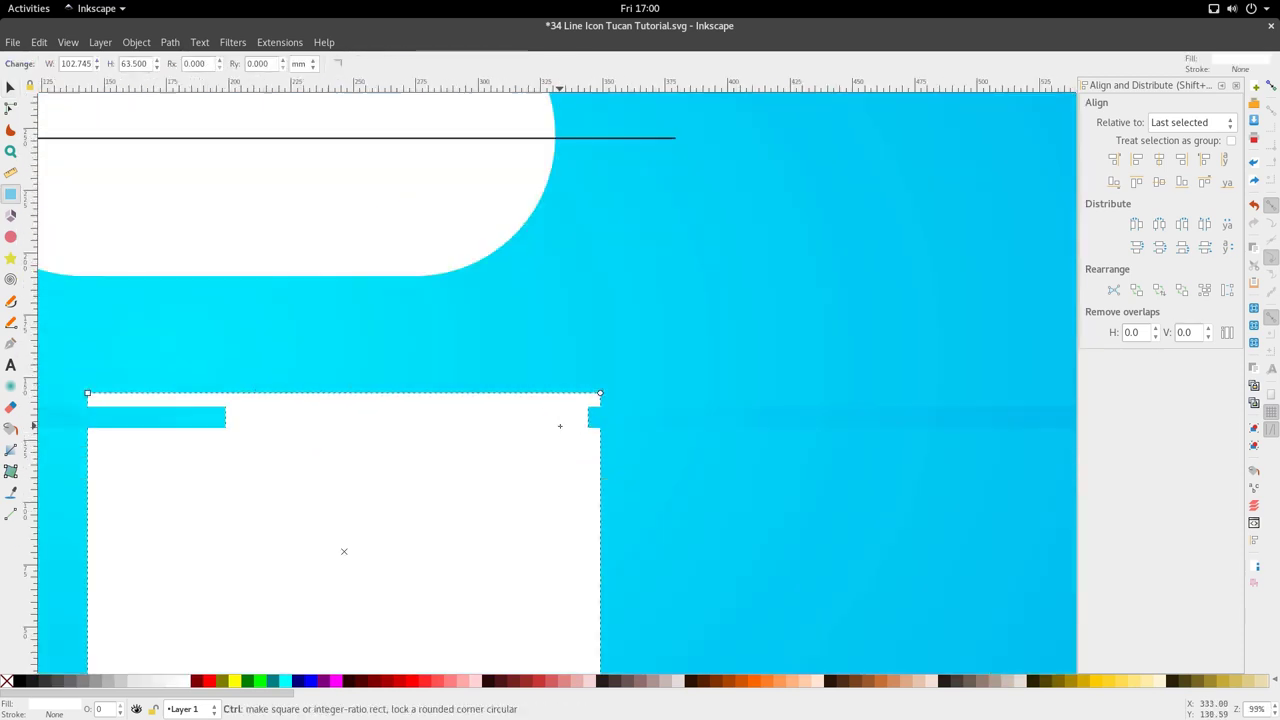
pyautogui.scroll(3, 586, 431)
pyautogui.scroll(-1, 151, 371)
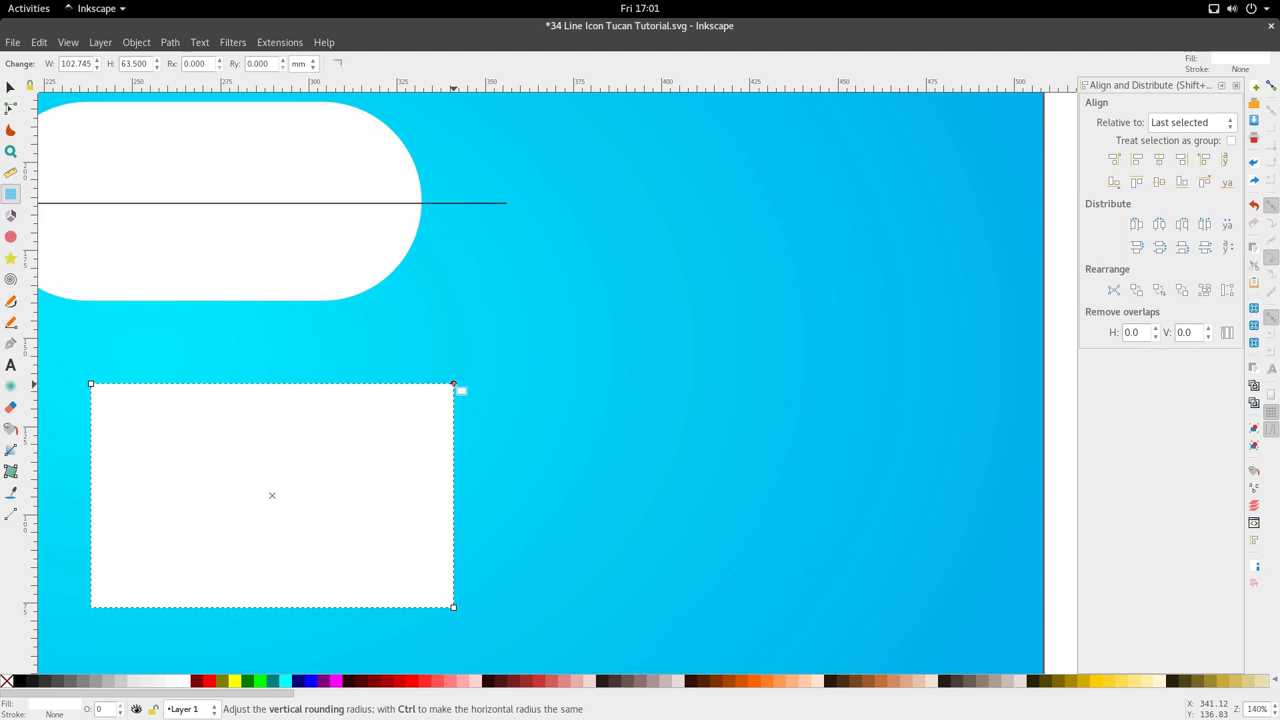
pyautogui.press('ctrl')
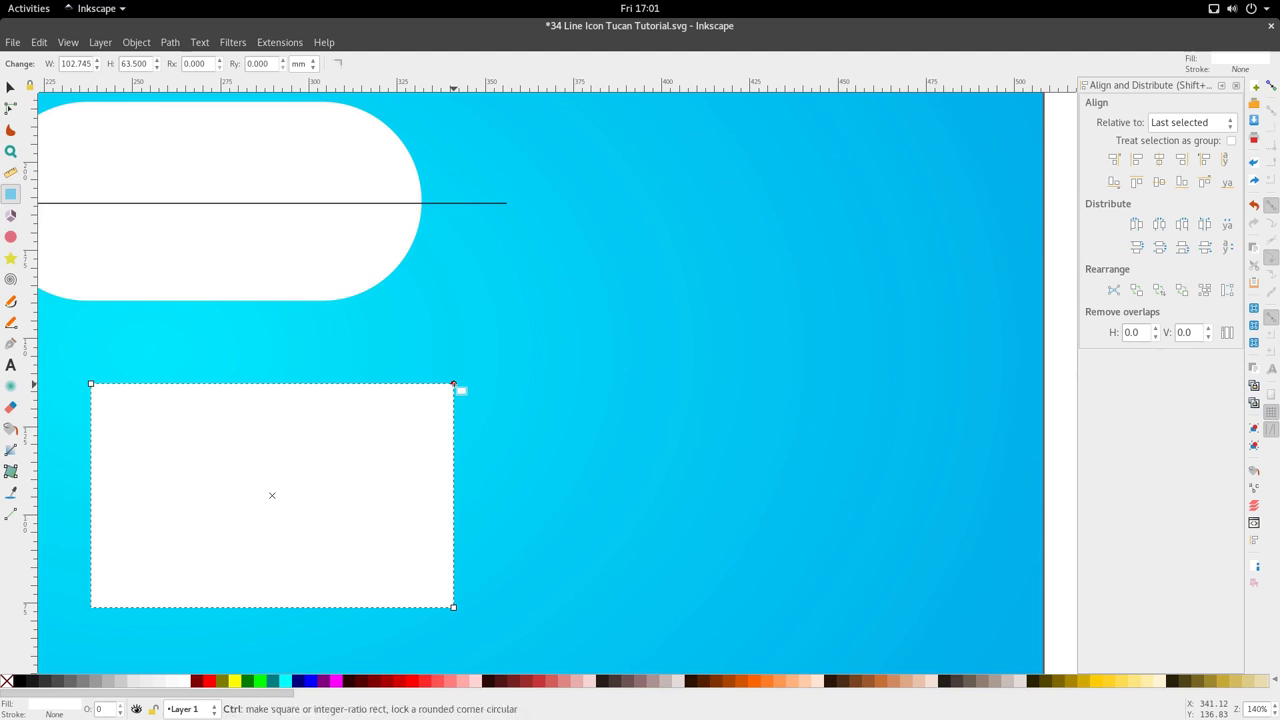
pyautogui.moveTo(454, 385); pyautogui.dragTo(462, 424)
pyautogui.moveTo(476, 423)
pyautogui.mouseDown()
pyautogui.moveTo(480, 503)
pyautogui.moveTo(465, 428)
pyautogui.mouseUp()
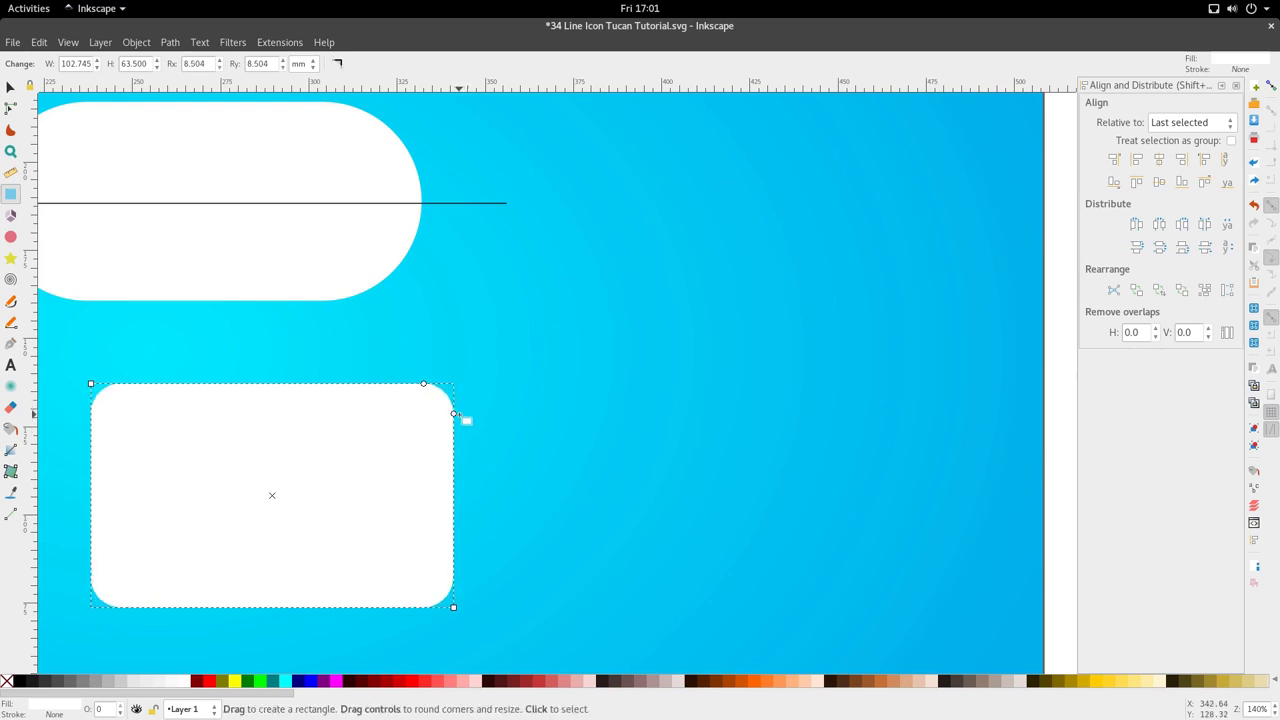
pyautogui.moveTo(457, 417); pyautogui.dragTo(457, 467)
pyautogui.scroll(-4, 453, 420)
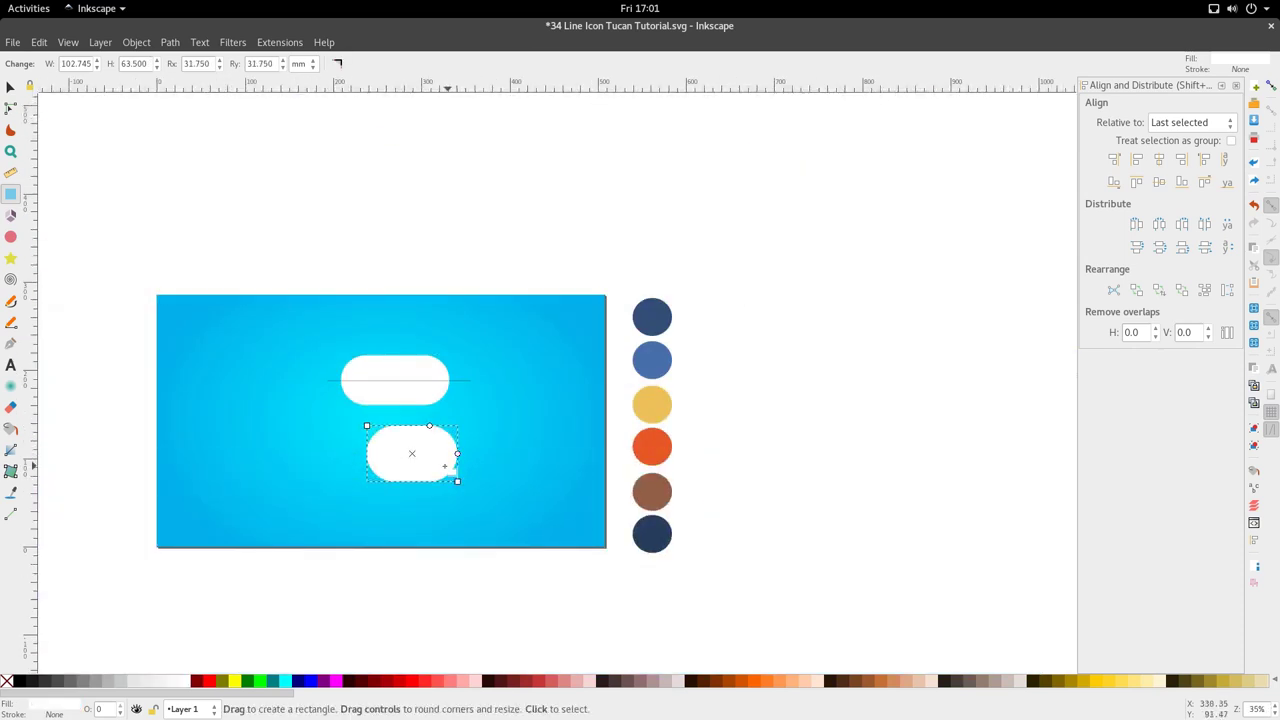
# - Resize the lower pill shape to about 39 mm high and shorten its stretched width from the left end
pyautogui.moveTo(366, 426); pyautogui.dragTo(337, 427)
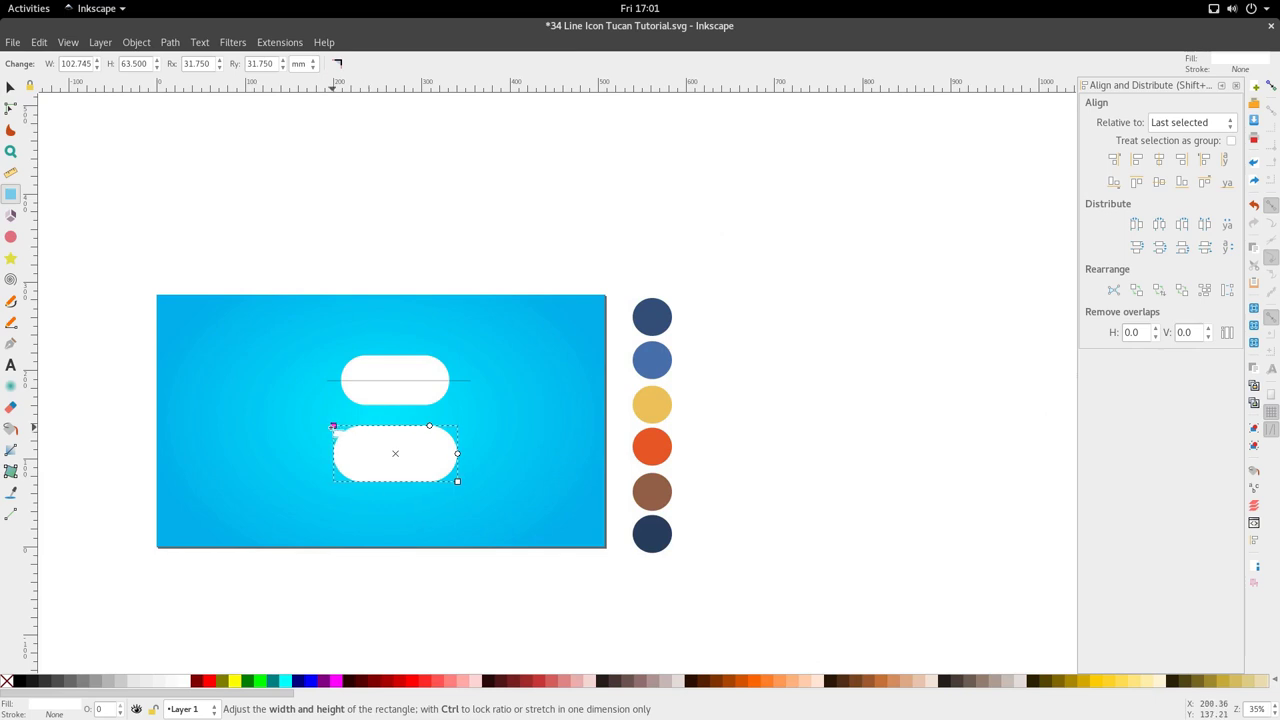
pyautogui.press('s')
pyautogui.moveTo(459, 488); pyautogui.dragTo(521, 451)
pyautogui.press('r')
pyautogui.scroll(2, 407, 471)
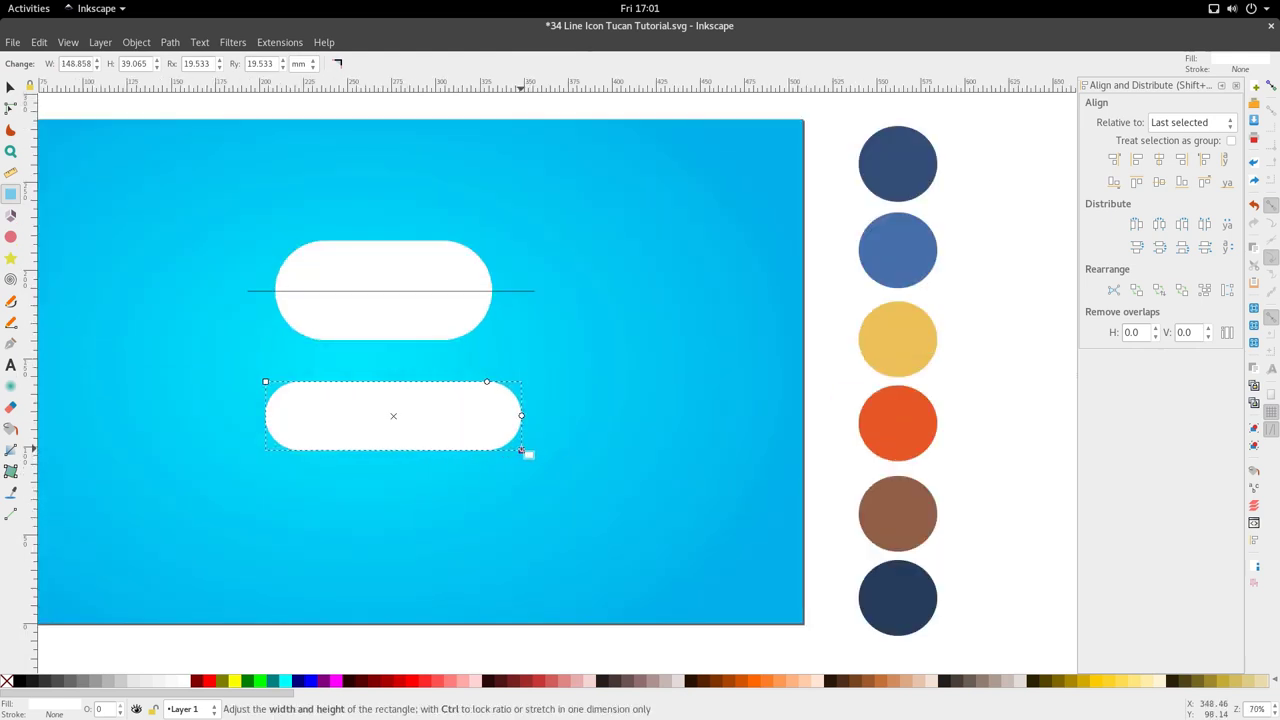
pyautogui.press('s')
pyautogui.press('r')
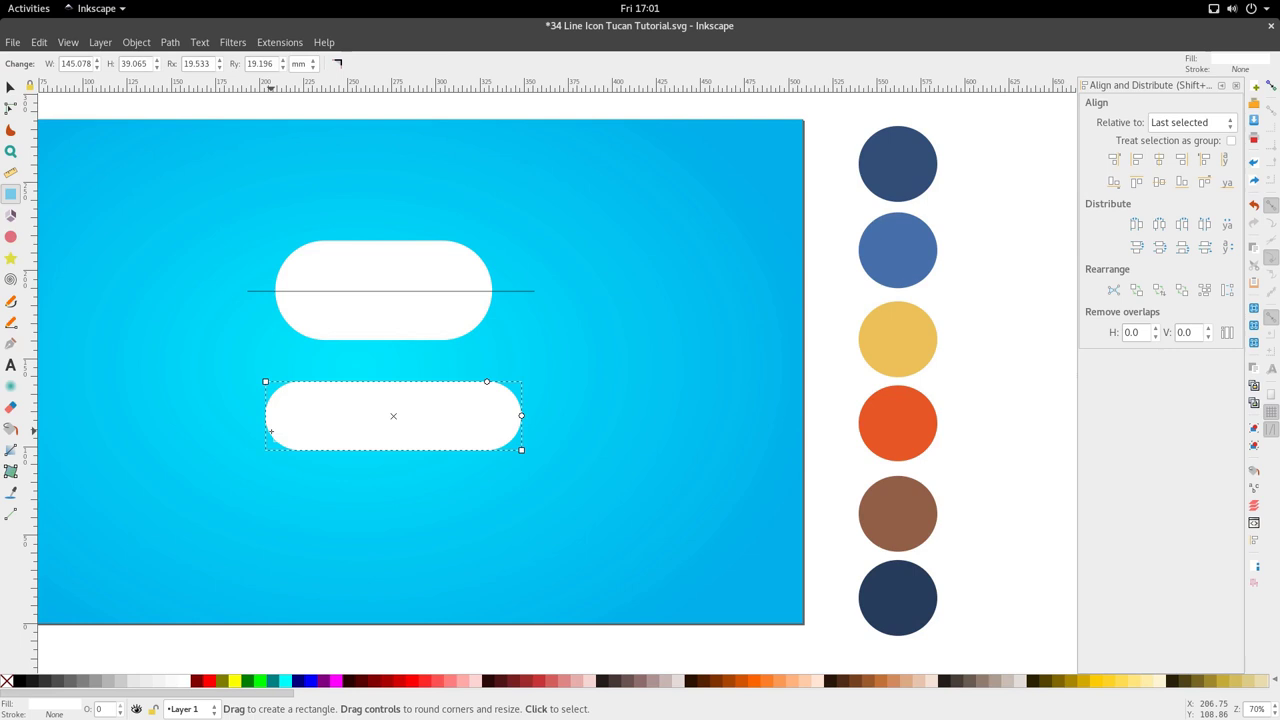
pyautogui.moveTo(265, 382); pyautogui.dragTo(340, 382)
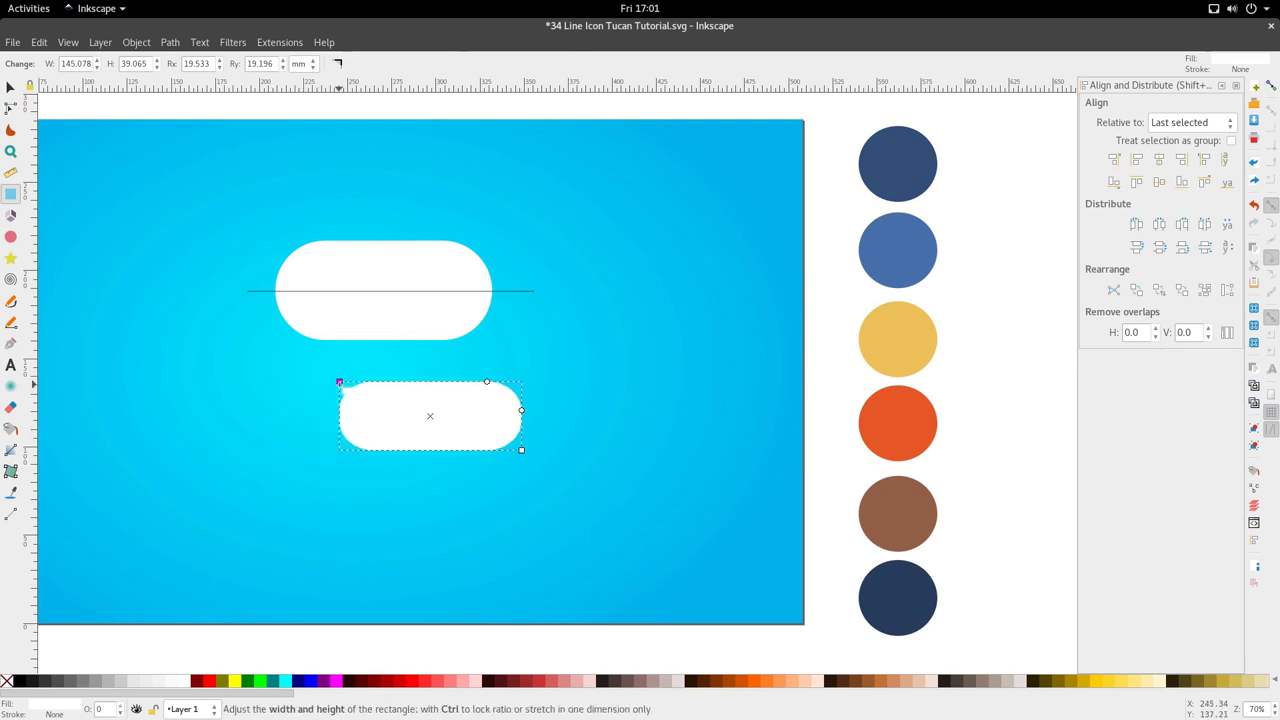
pyautogui.press('s')
pyautogui.press('b')
pyautogui.click(513, 419)
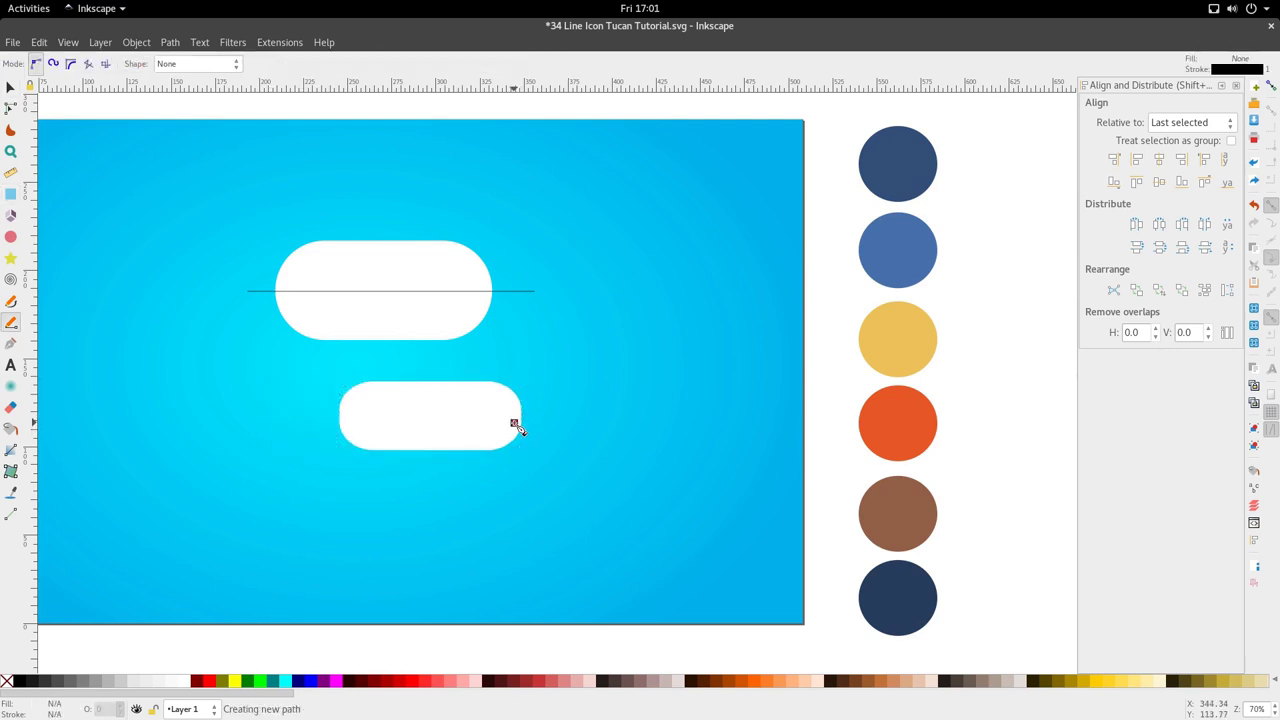
pyautogui.press('Escape')
# - Restore the full, even corner rounding on the lower pill shape
pyautogui.press('s')
pyautogui.doubleClick(514, 417)
pyautogui.press('s')
# - Draw a straight horizontal line about 160 mm long through the middle of the lower pill shape, extending past both ends
pyautogui.press('b')
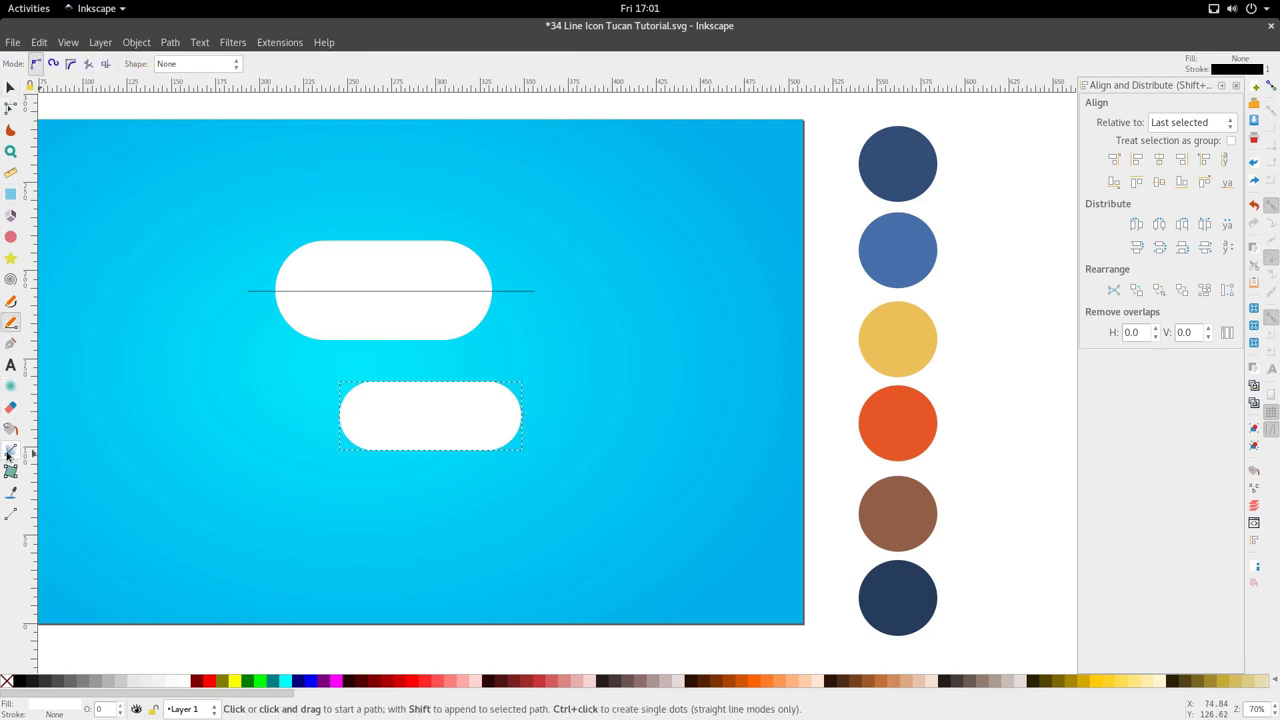
pyautogui.click(294, 416)
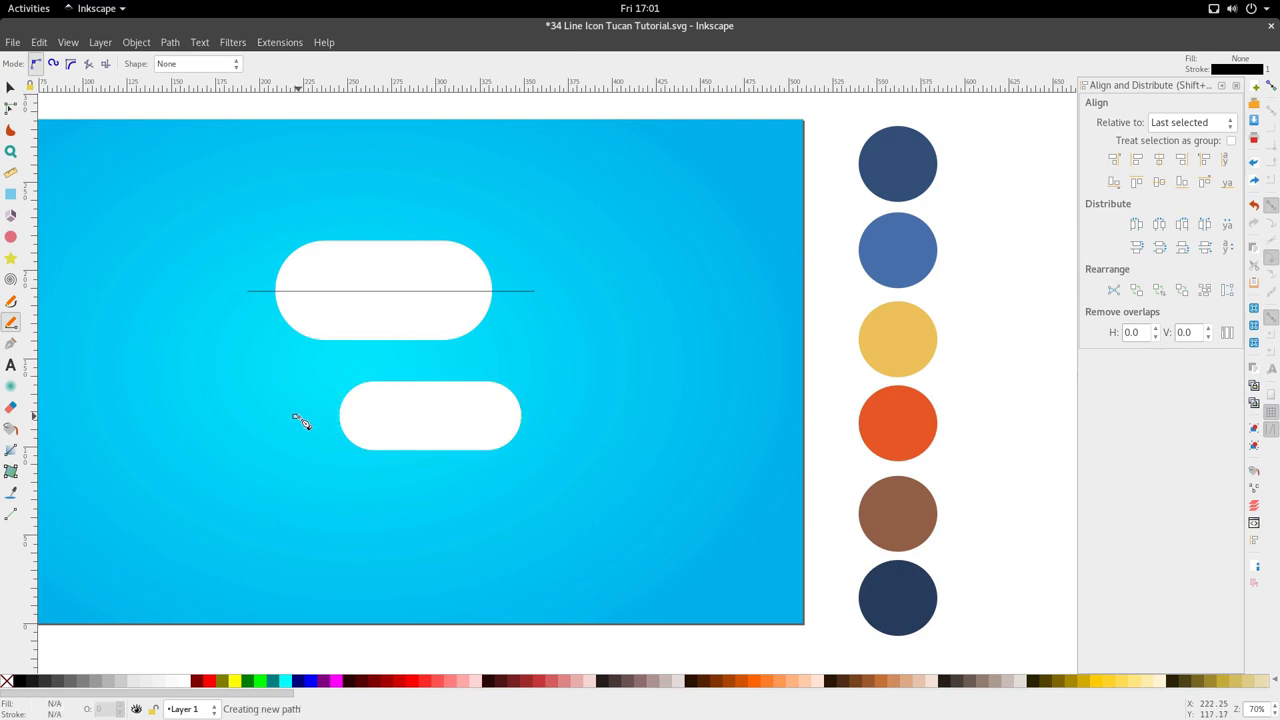
pyautogui.doubleClick(577, 416)
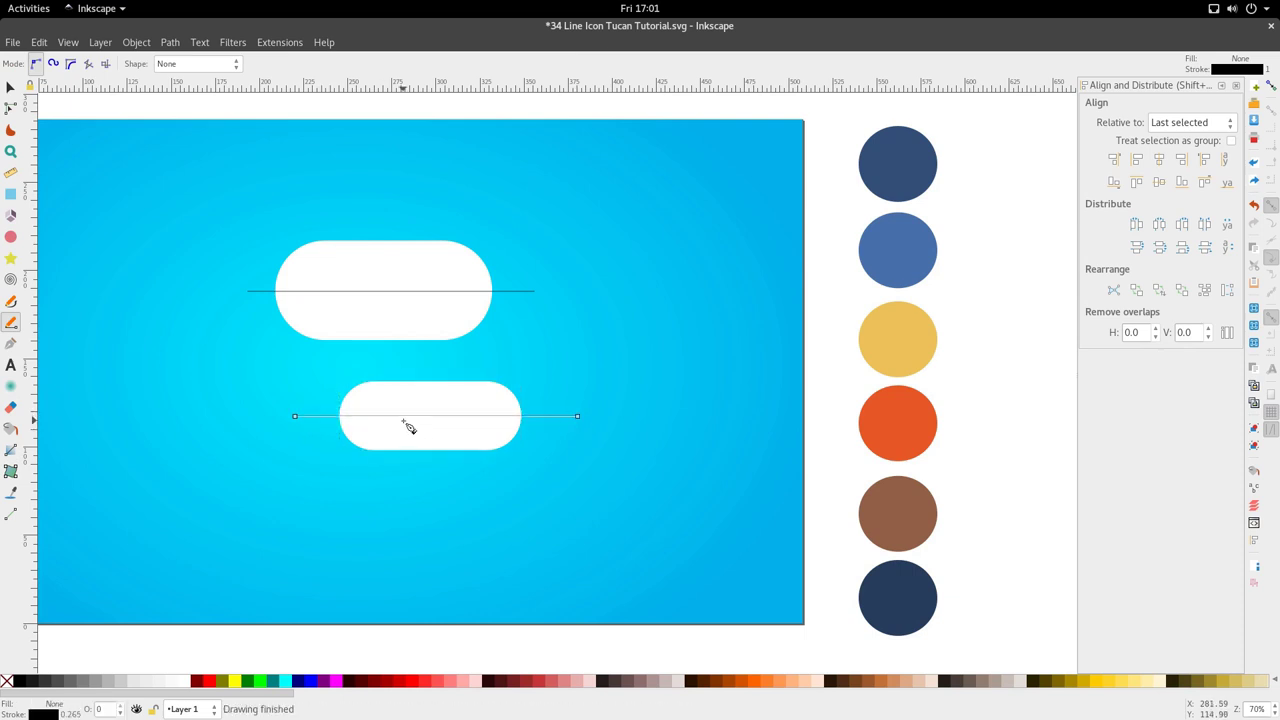
pyautogui.scroll(2, 405, 422)
pyautogui.press('s')
pyautogui.scroll(-3, 429, 404)
# - Delete the upper pill shape together with its horizontal line
pyautogui.click(432, 334)
pyautogui.keyDown('shift'); pyautogui.click(436, 326); pyautogui.keyUp('shift')
pyautogui.click(436, 320)
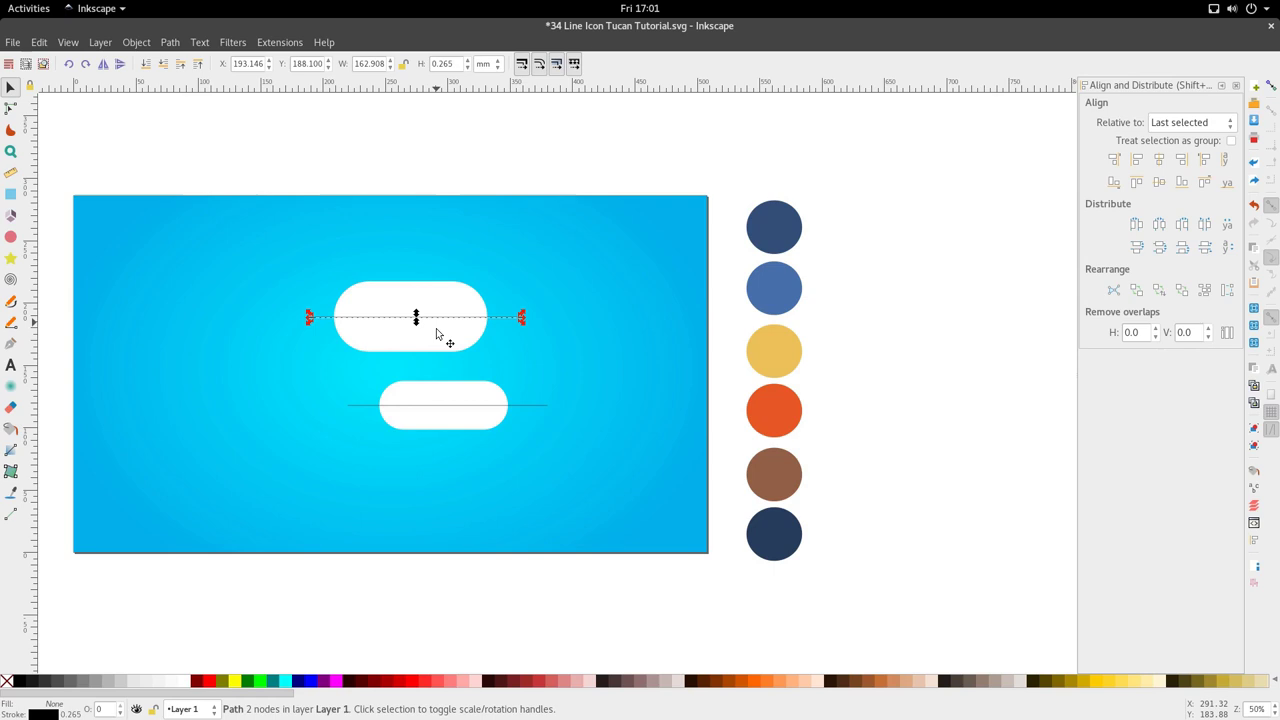
pyautogui.keyDown('shift'); pyautogui.click(437, 344); pyautogui.keyUp('shift')
pyautogui.press('Delete')
# - Move the remaining pill shape and its line together to the upper middle of the blue background
pyautogui.click(447, 406)
pyautogui.keyDown('shift'); pyautogui.click(456, 410); pyautogui.keyUp('shift')
pyautogui.moveTo(456, 410); pyautogui.dragTo(391, 309)
pyautogui.click(394, 372)
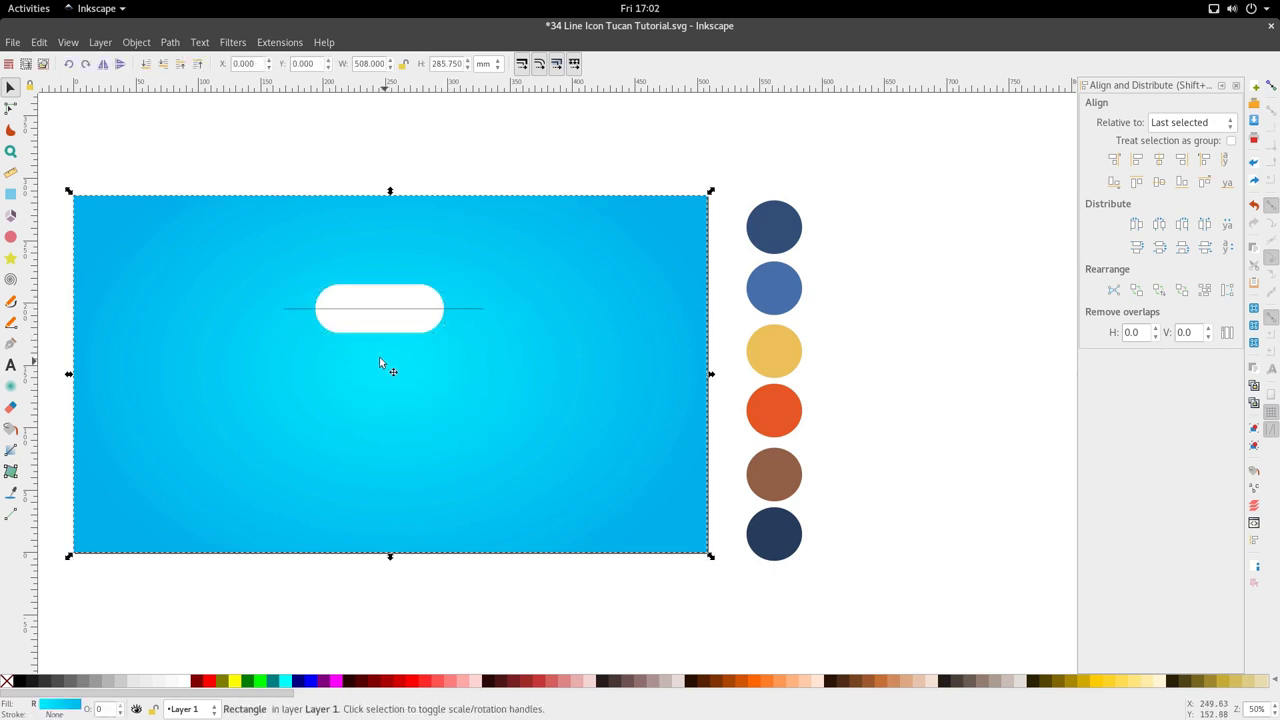
# - Examine the horizontal line's nodes and the pill shape's outline with the Node tool
pyautogui.scroll(3, 349, 326)
pyautogui.click(514, 332)
pyautogui.press('n')
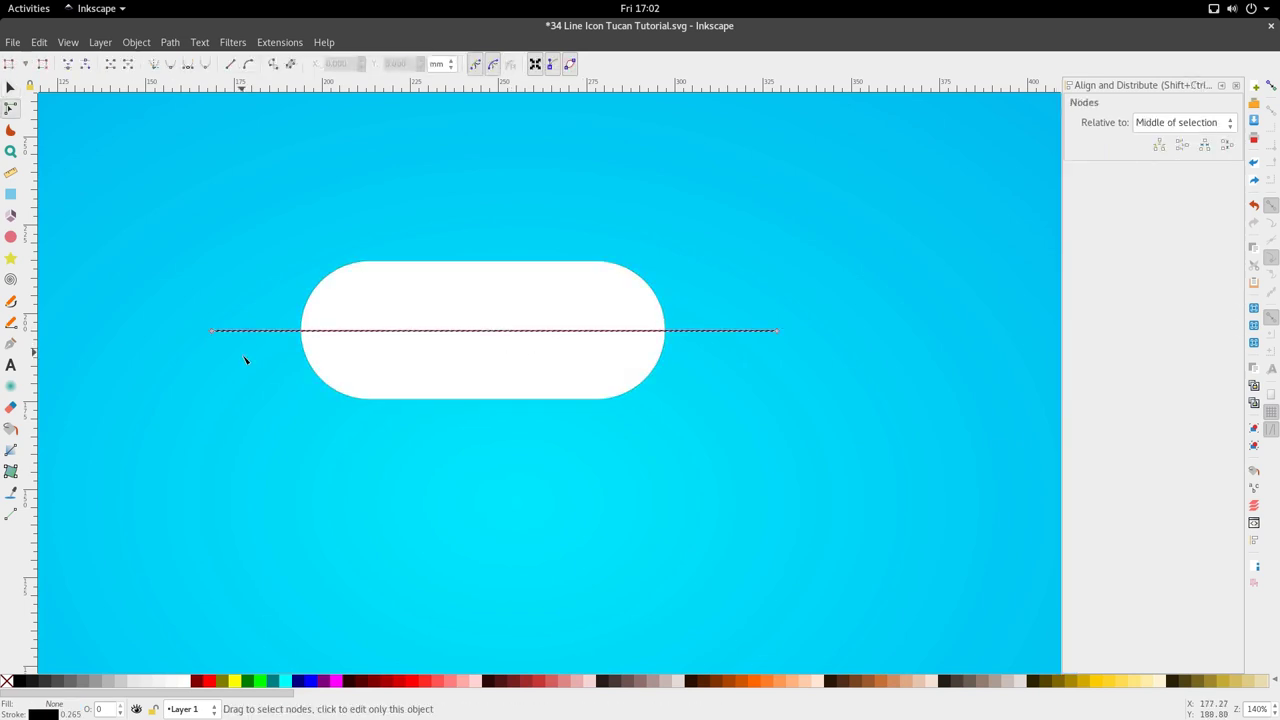
pyautogui.press('s')
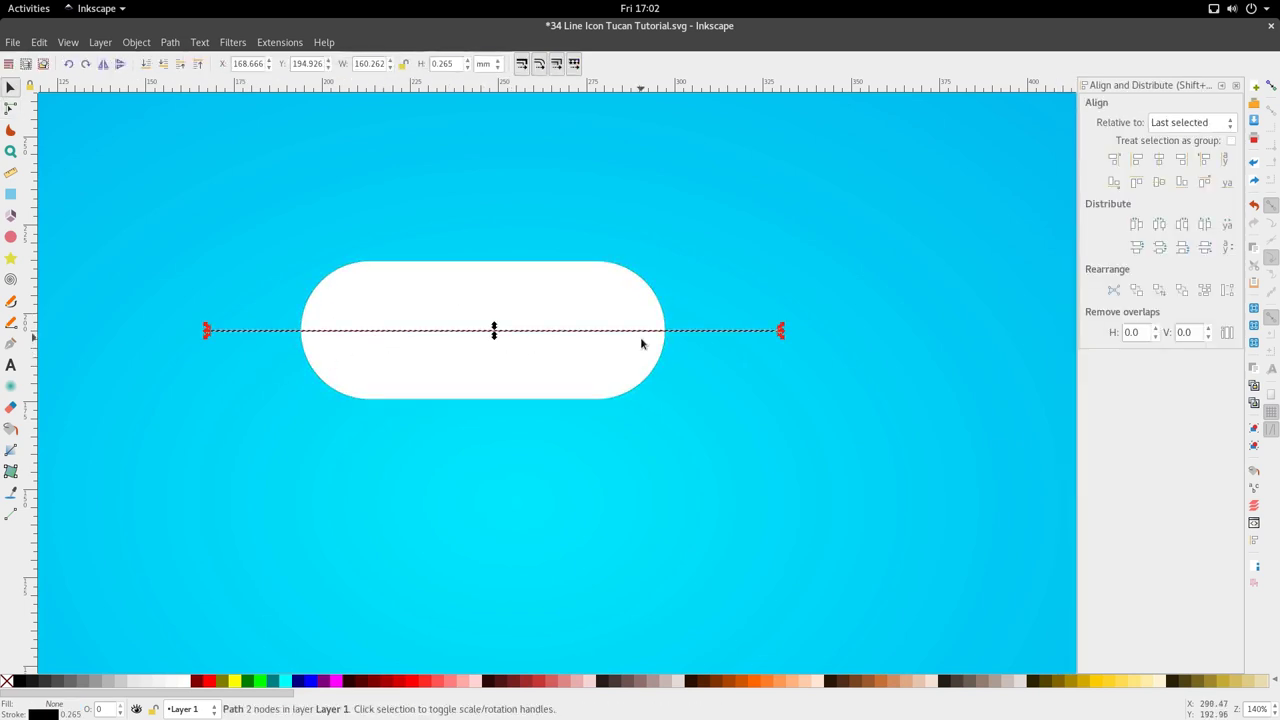
pyautogui.click(469, 307)
pyautogui.click(505, 330)
pyautogui.press('n')
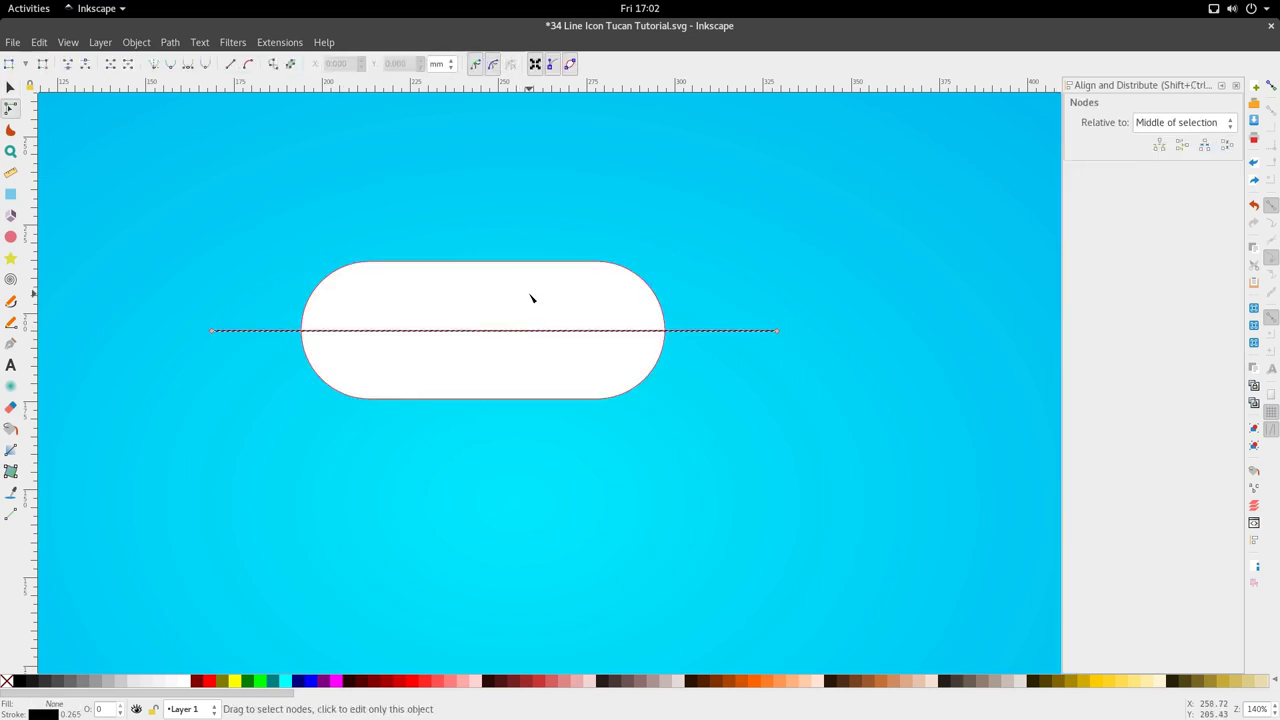
pyautogui.click(535, 300)
pyautogui.click(707, 330)
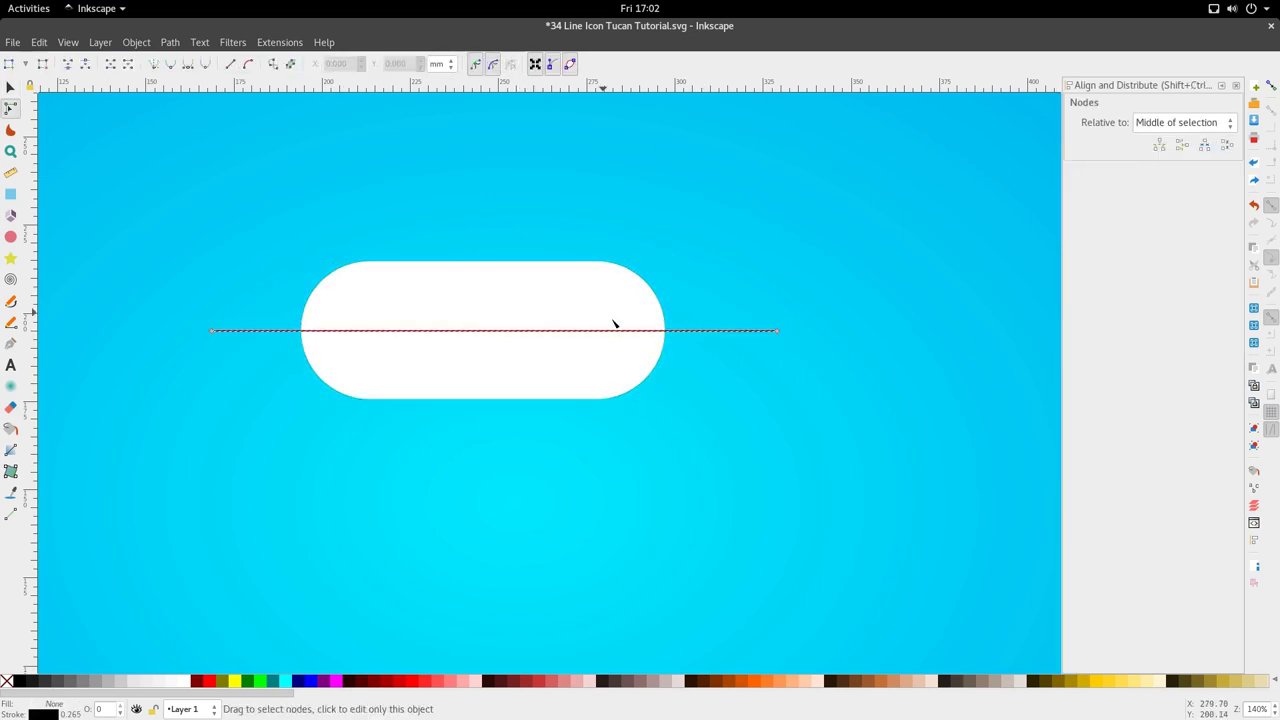
# - Select the horizontal line and the pill shape and centre them vertically on each other
pyautogui.scroll(-1, 576, 314)
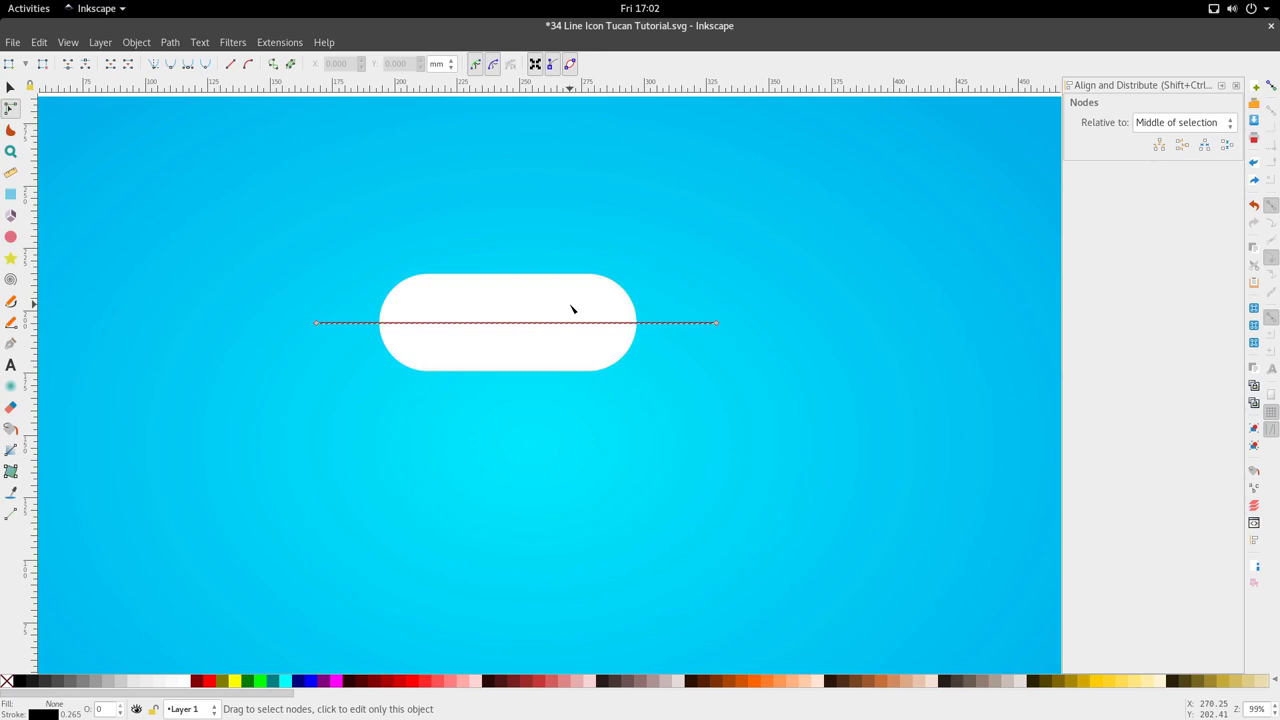
pyautogui.press('s')
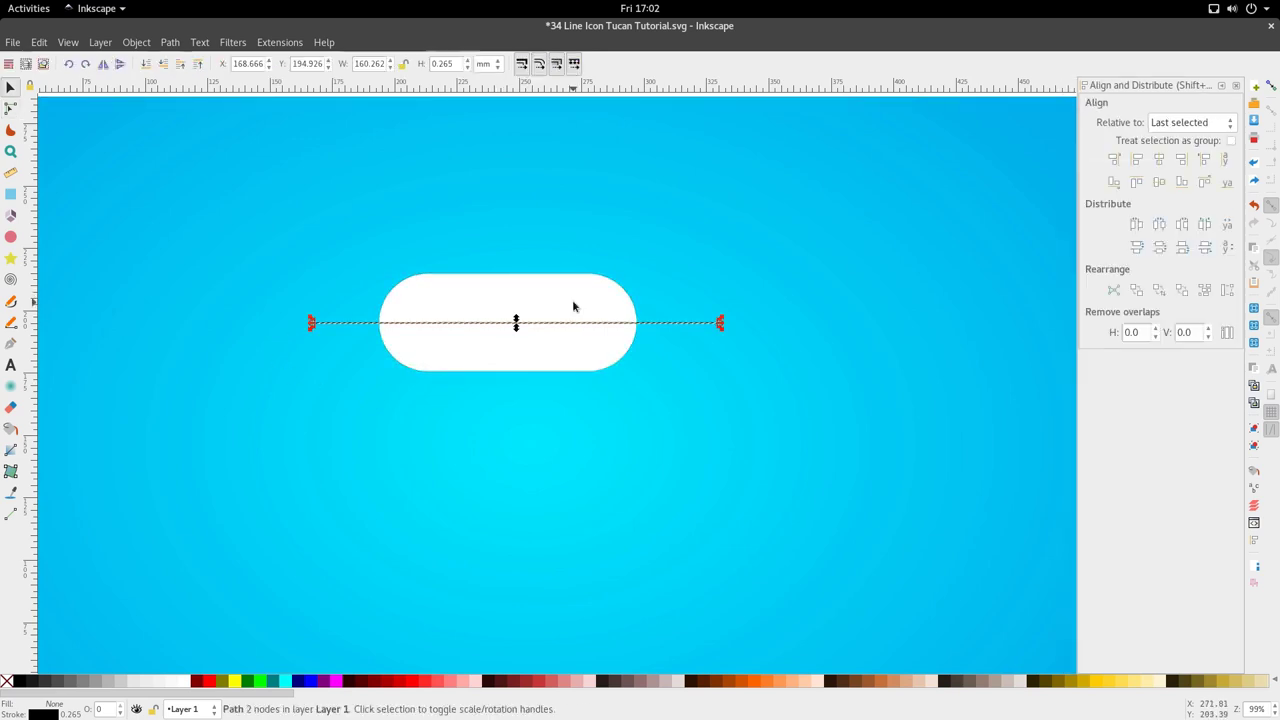
pyautogui.keyDown('shift'); pyautogui.click(571, 297); pyautogui.keyUp('shift')
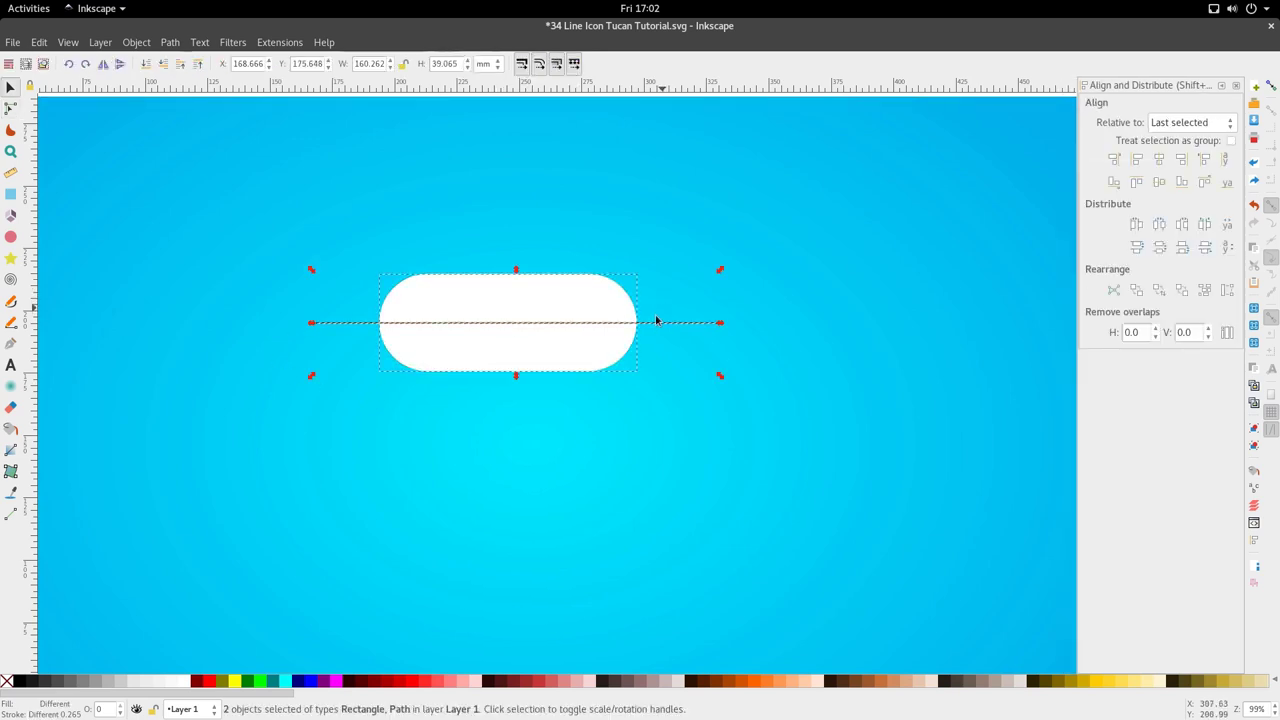
pyautogui.scroll(3, 660, 308)
pyautogui.scroll(-4, 622, 315)
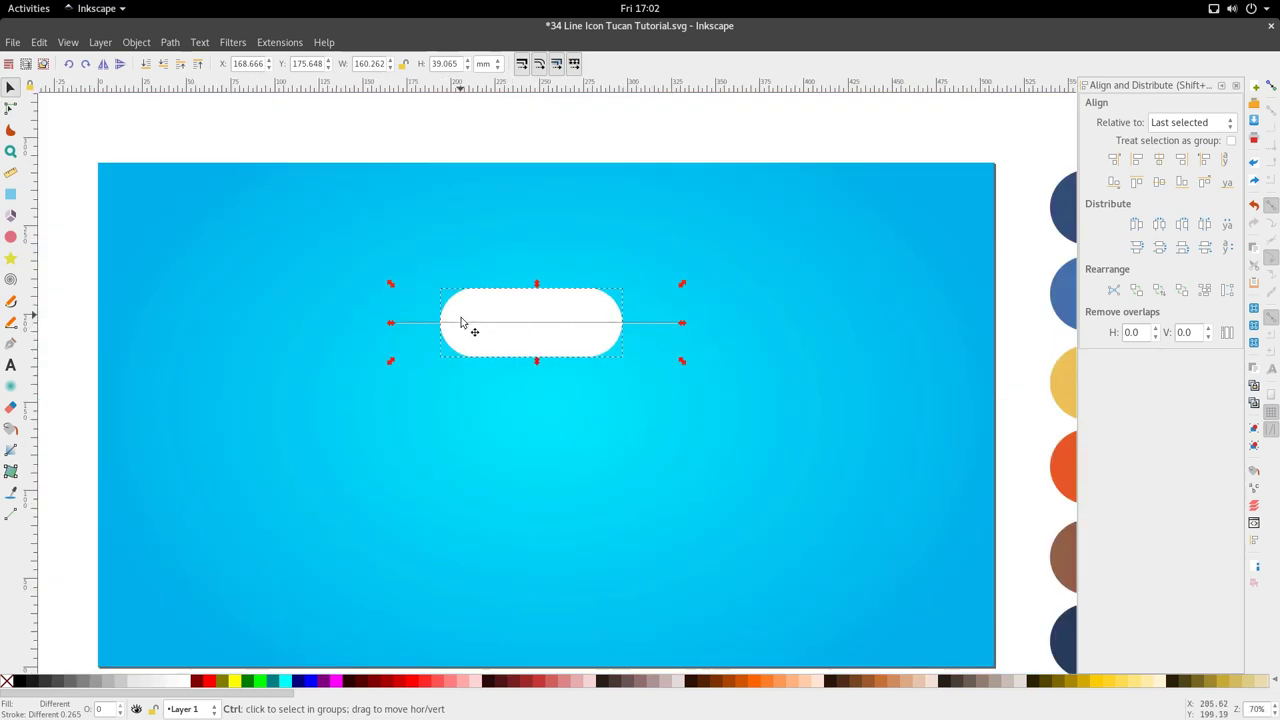
pyautogui.scroll(2, 460, 320)
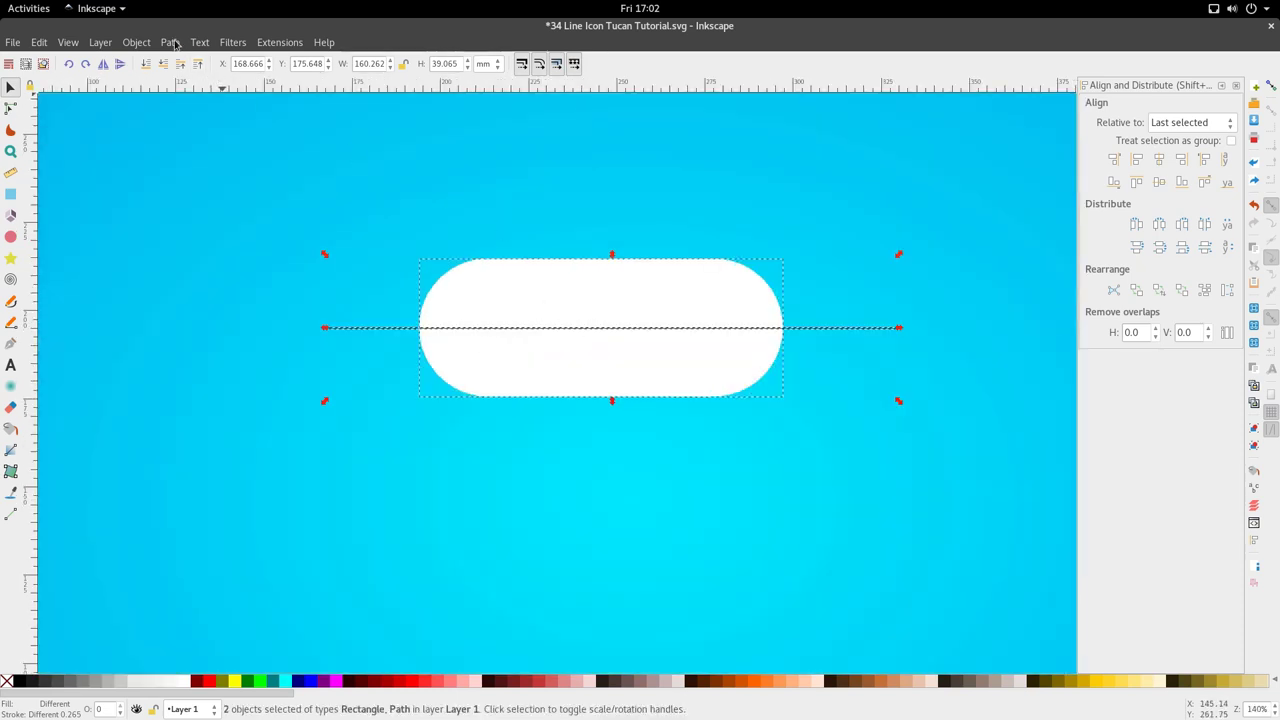
pyautogui.click(136, 42)
pyautogui.click(186, 484)
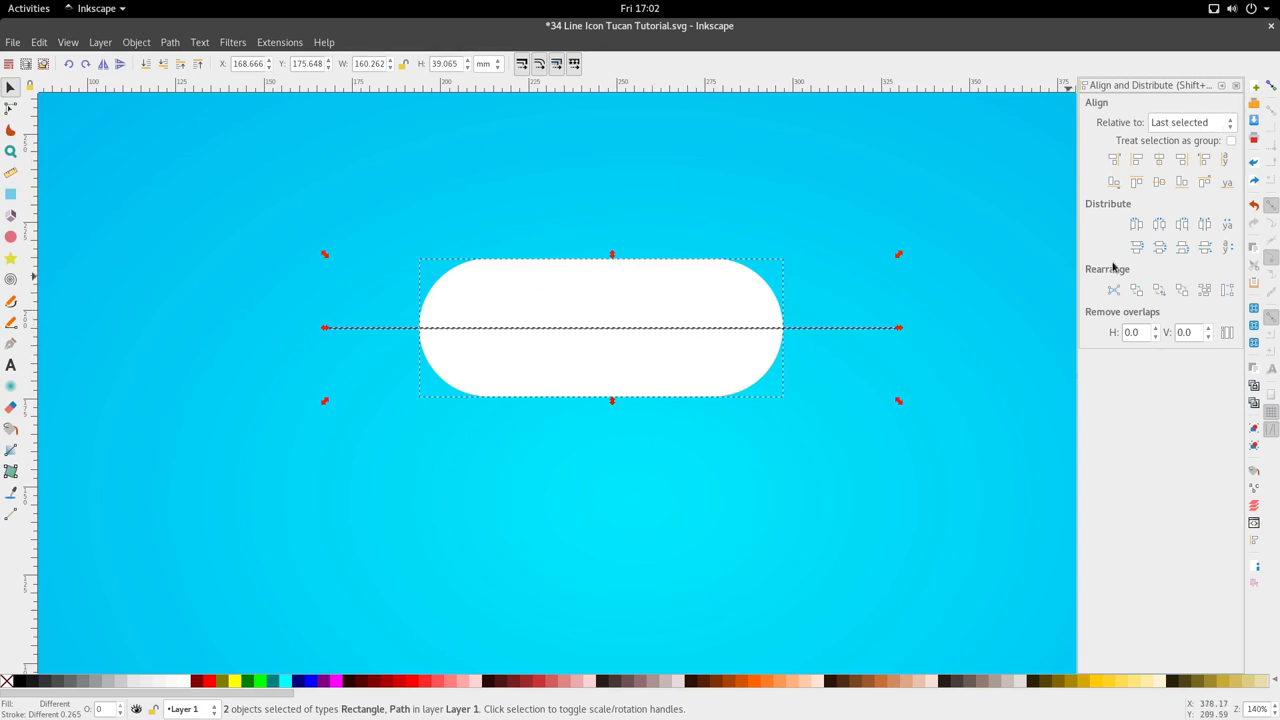
pyautogui.click(1159, 182)
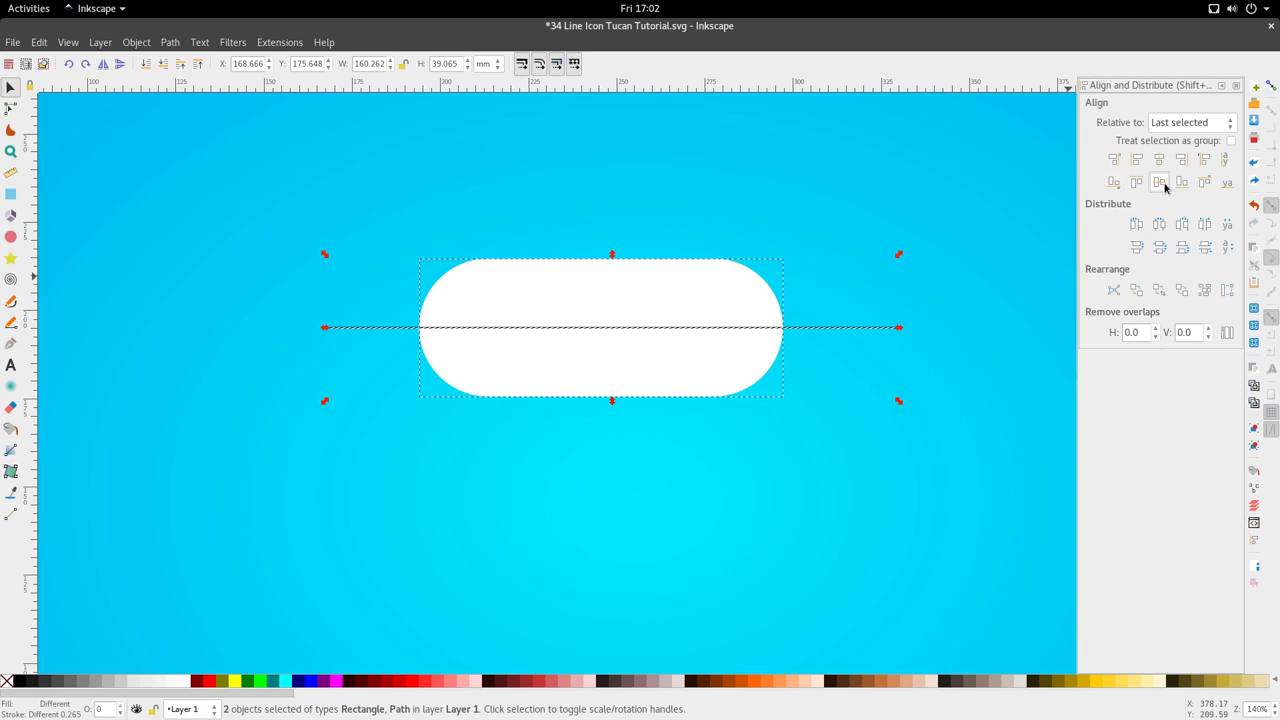
# - Divide the pill shape along the horizontal line into an upper and a lower half using Division
pyautogui.scroll(-2, 765, 334)
pyautogui.click(780, 340)
pyautogui.doubleClick(737, 331)
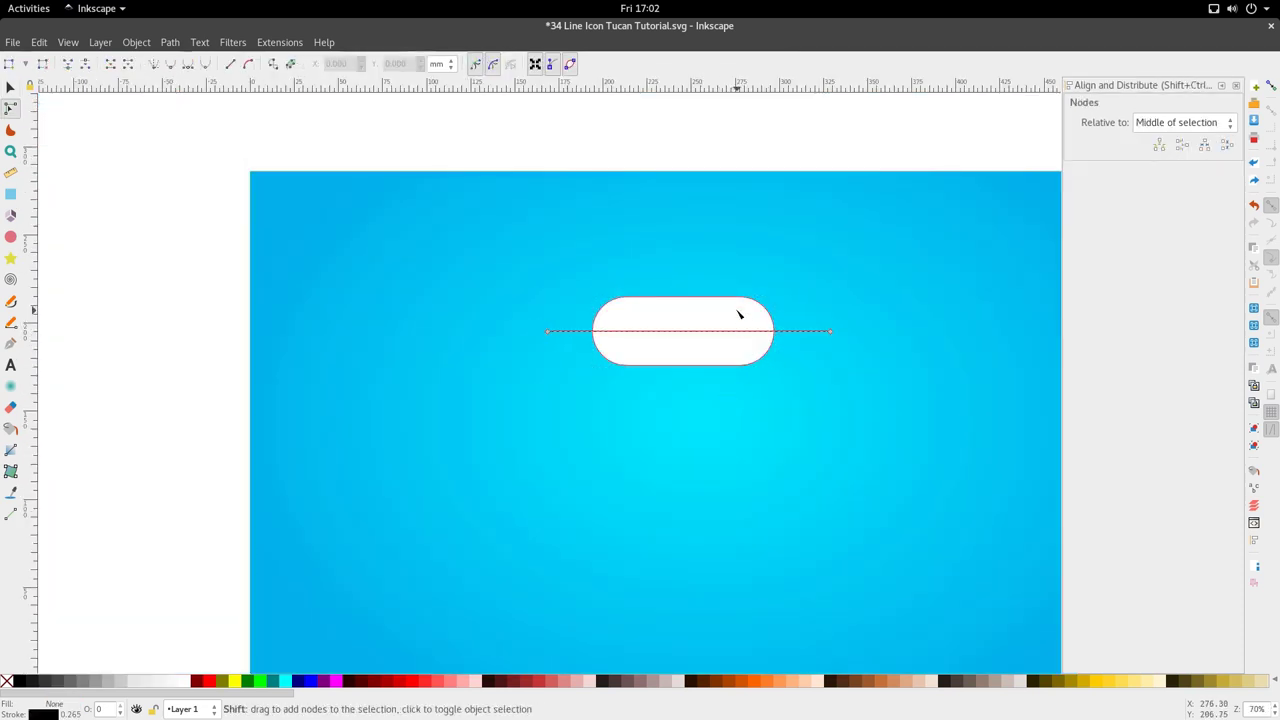
pyautogui.scroll(2, 734, 312)
pyautogui.keyDown('shift'); pyautogui.click(737, 316); pyautogui.keyUp('shift')
pyautogui.press('s')
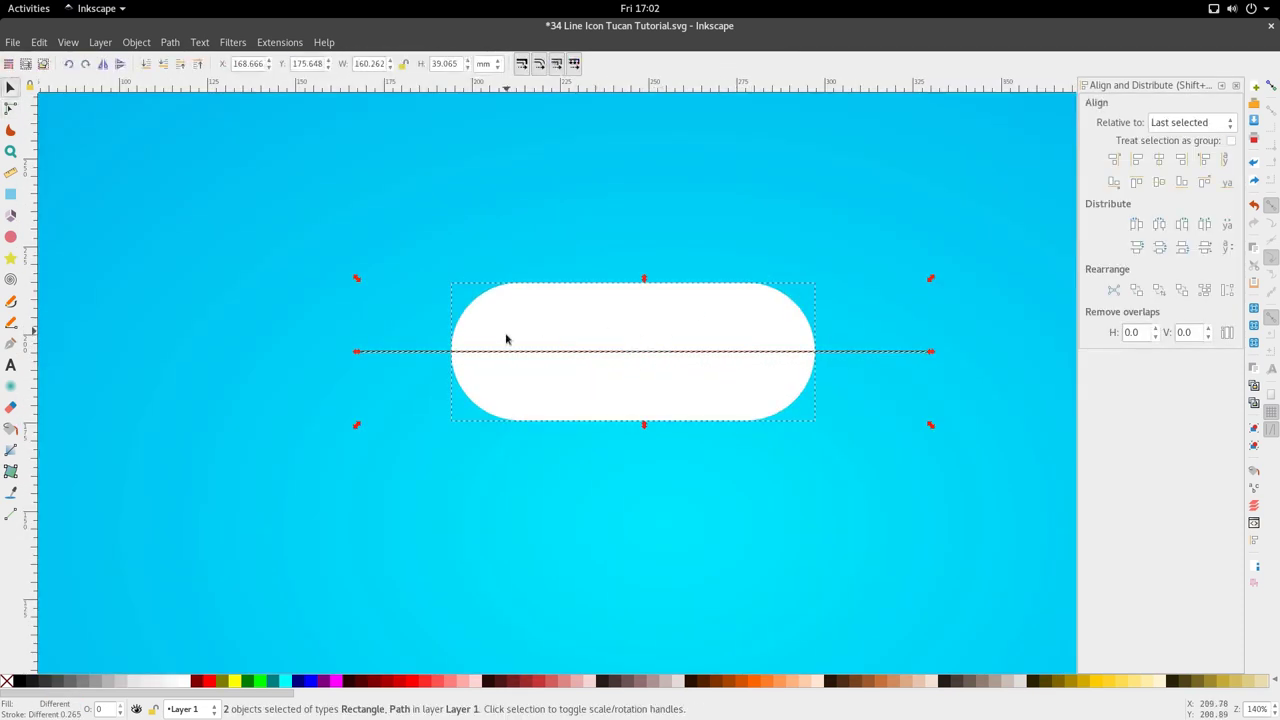
pyautogui.click(166, 42)
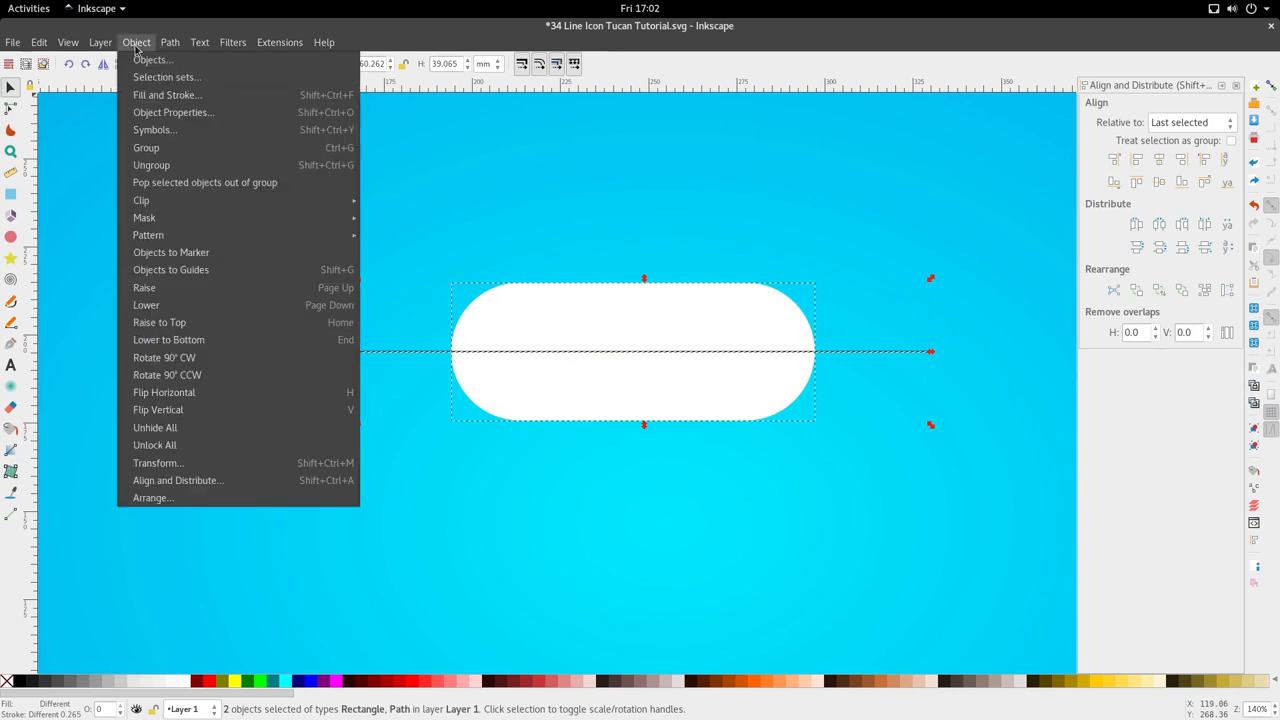
pyautogui.moveTo(163, 45)
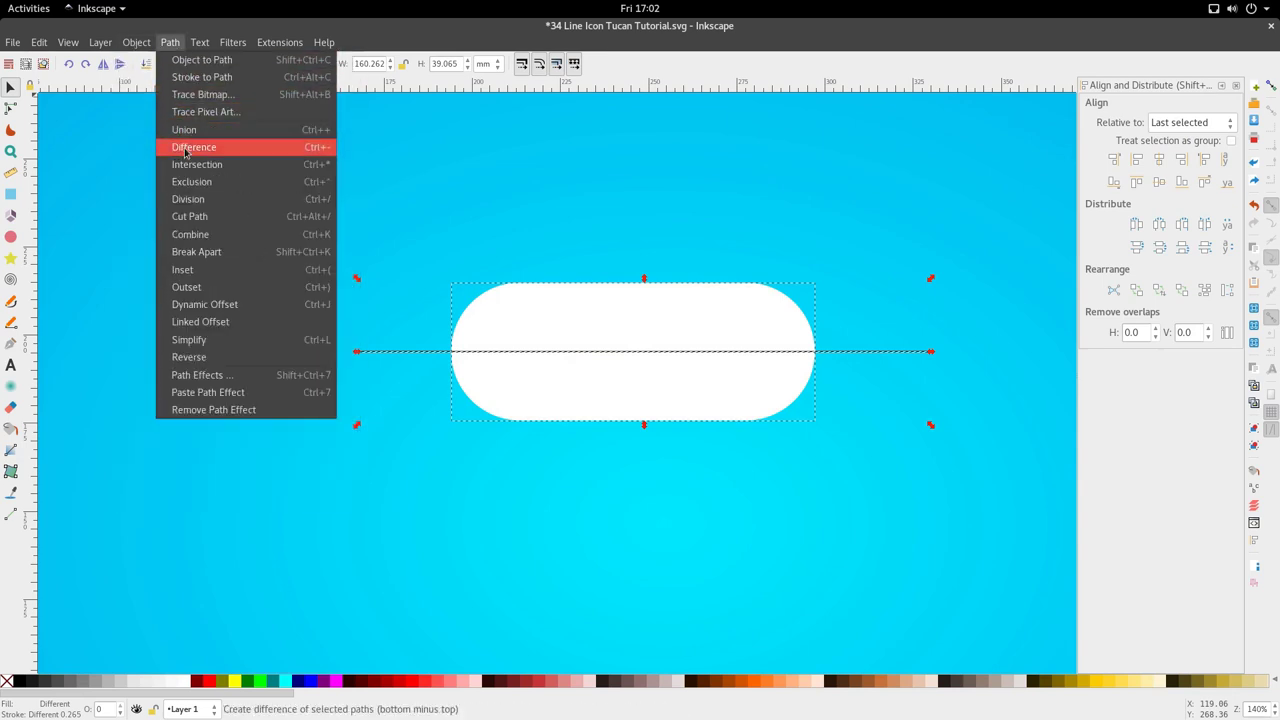
pyautogui.click(194, 199)
pyautogui.click(739, 453)
pyautogui.scroll(-2, 609, 362)
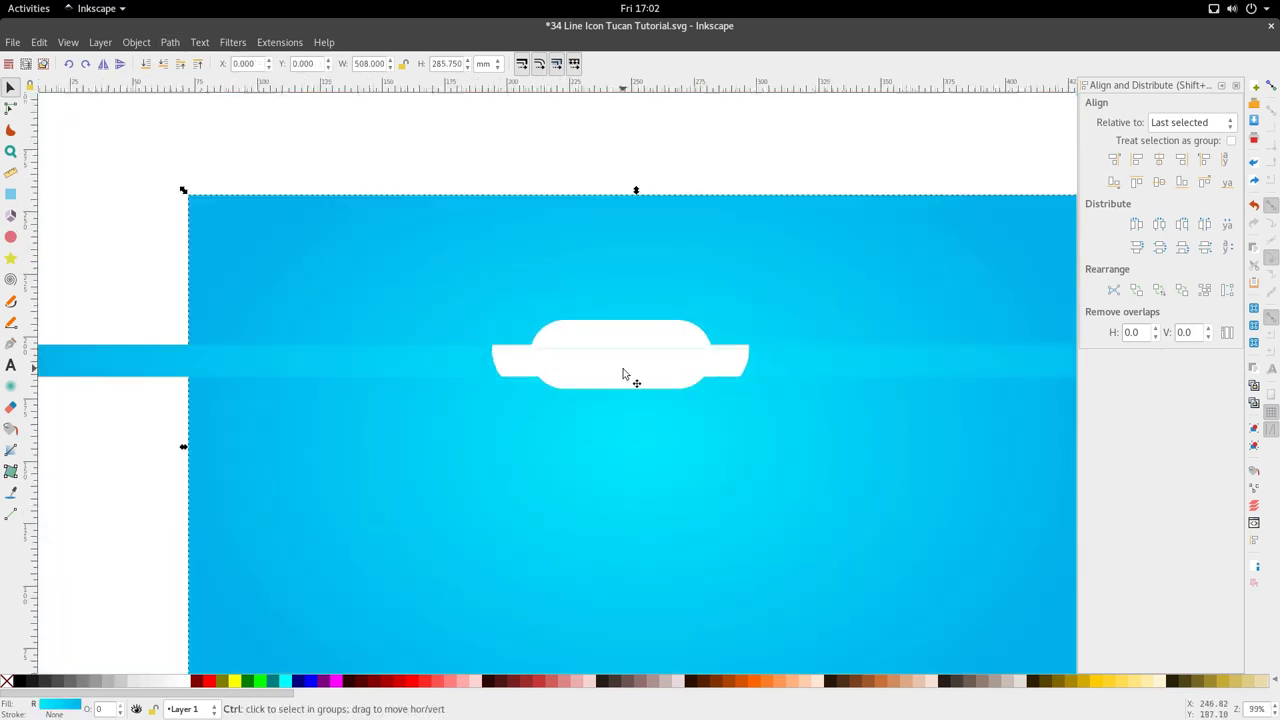
# - Shorten the pill's lower half by moving its two left-end nodes horizontally to the right
pyautogui.scroll(1, 620, 368)
pyautogui.doubleClick(625, 371)
pyautogui.moveTo(379, 318); pyautogui.dragTo(536, 388)
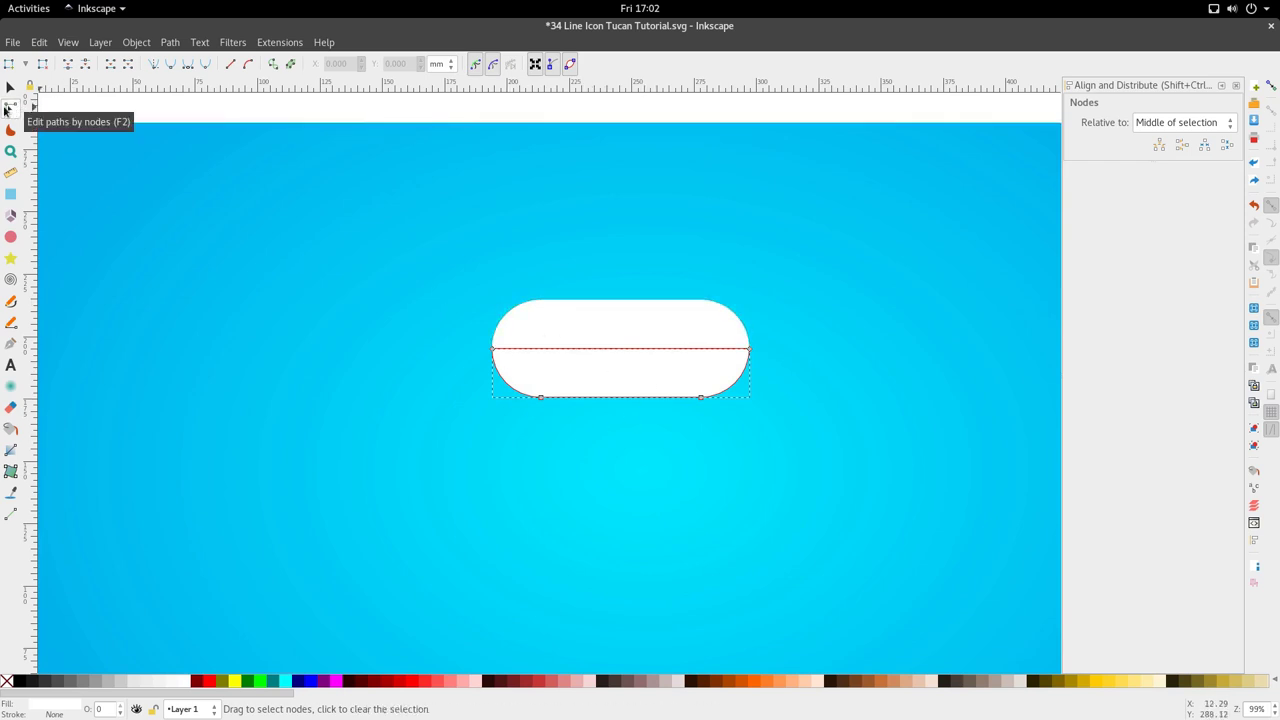
pyautogui.moveTo(369, 317); pyautogui.dragTo(663, 401)
# - Shorten the pill's upper half to about 94 mm wide by moving its left-end nodes to the right
pyautogui.click(634, 323)
pyautogui.moveTo(382, 286); pyautogui.dragTo(668, 404)
pyautogui.press('s')
# - Readjust the lower half's left-end nodes so that the half is about 49 mm wide
pyautogui.doubleClick(649, 379)
pyautogui.hotkey('ctrl', 'z')
pyautogui.moveTo(676, 399); pyautogui.dragTo(700, 308)
pyautogui.click(600, 480)
pyautogui.moveTo(571, 483); pyautogui.dragTo(697, 311)
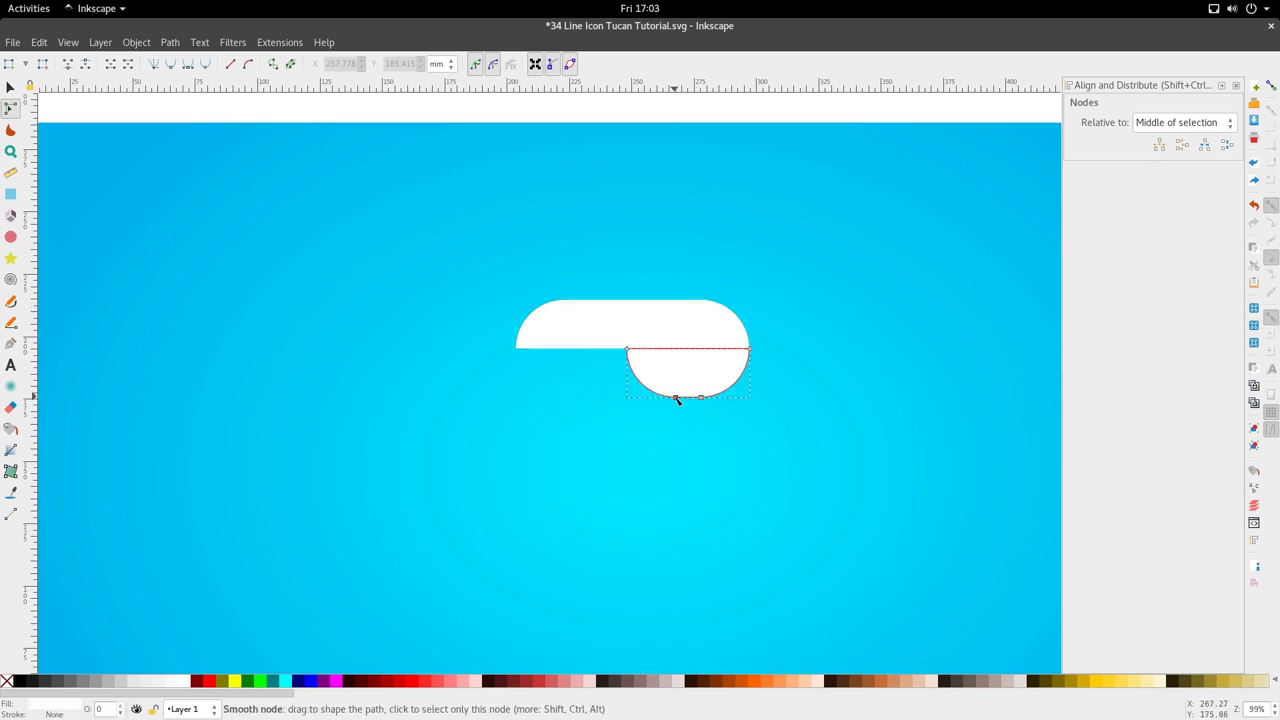
pyautogui.moveTo(605, 444); pyautogui.dragTo(690, 340)
pyautogui.press('s')
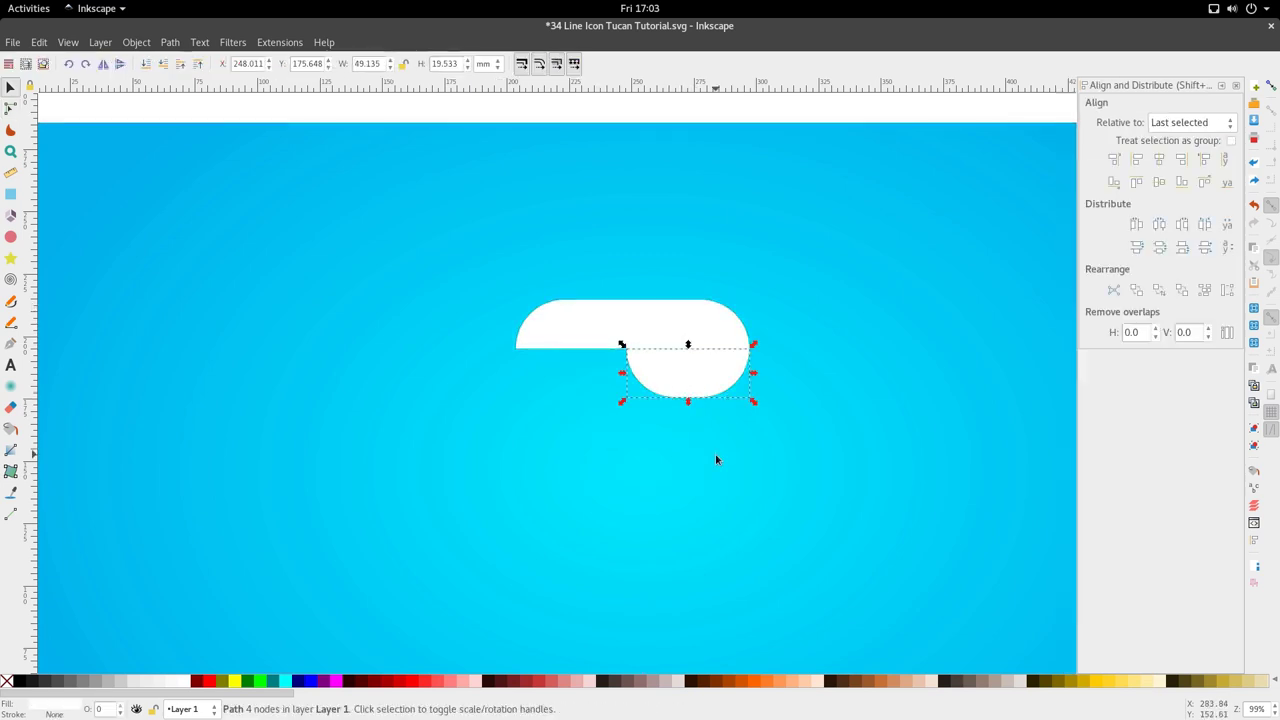
# - Shorten the upper half to about 73 mm by its left-end nodes, and scale it up proportionally to about 90 by 24 mm
pyautogui.click(715, 452)
pyautogui.scroll(1, 666, 389)
pyautogui.scroll(-1, 666, 389)
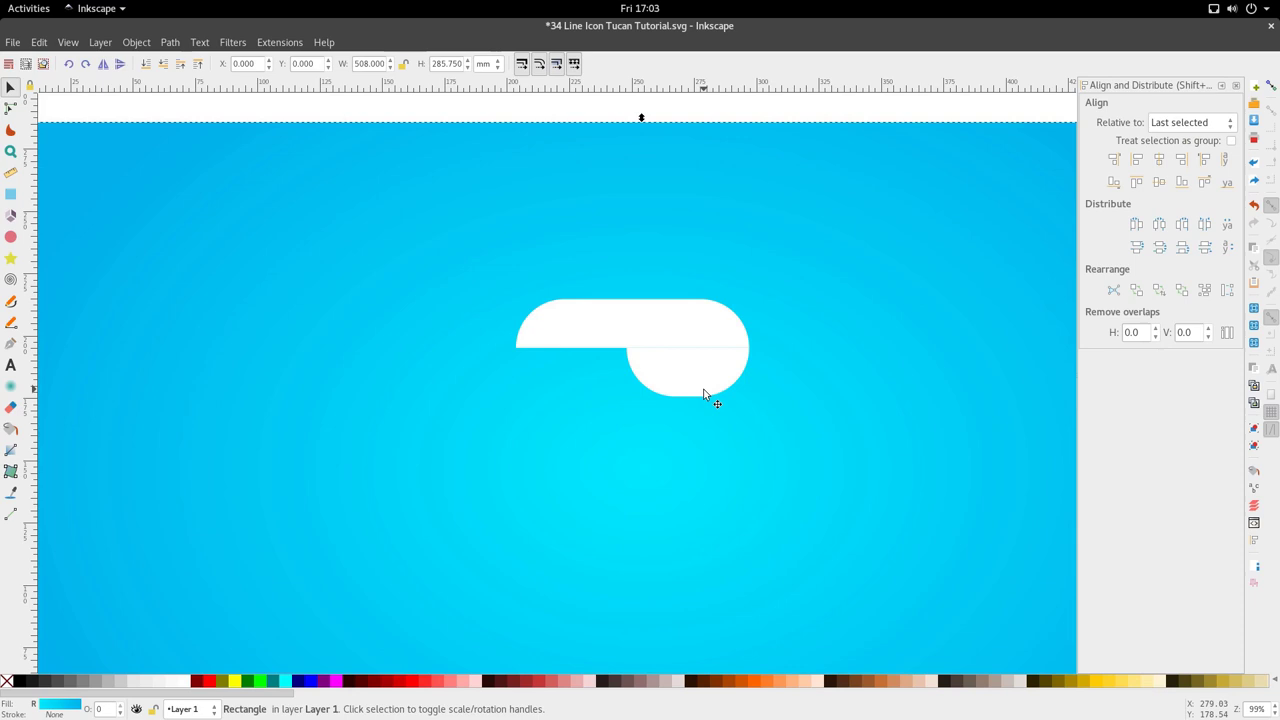
pyautogui.scroll(1, 676, 378)
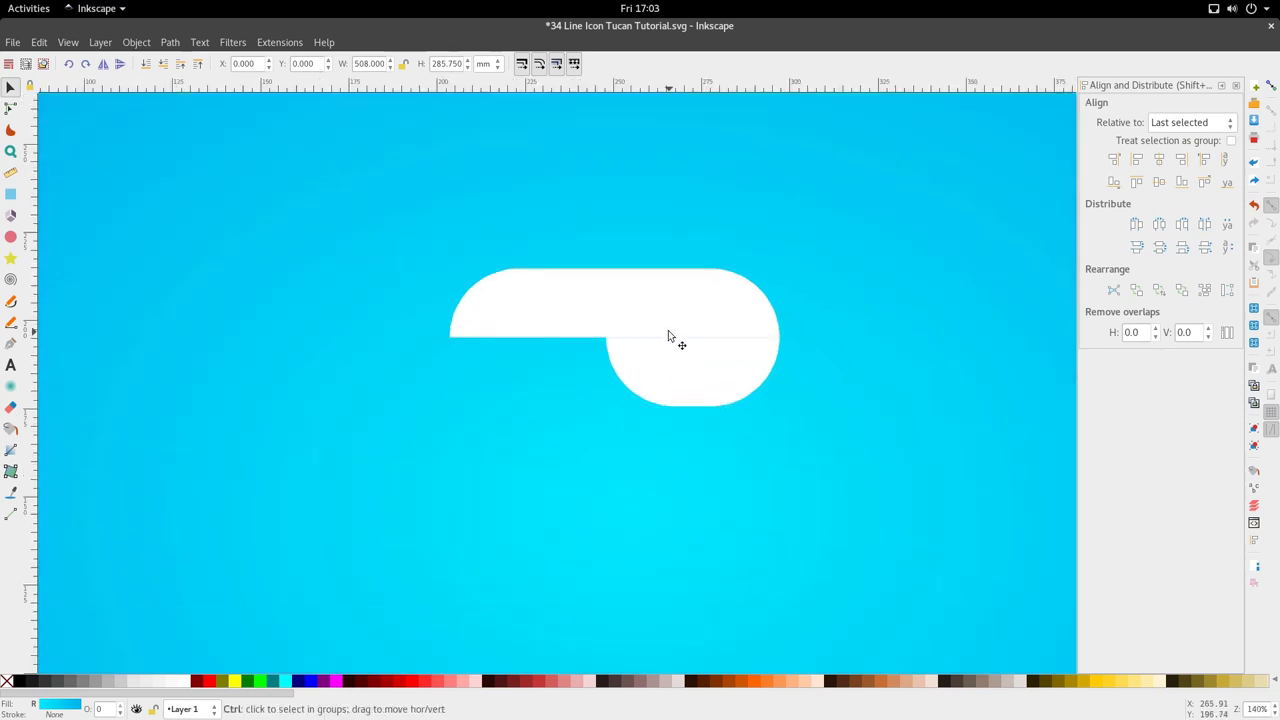
pyautogui.click(681, 324)
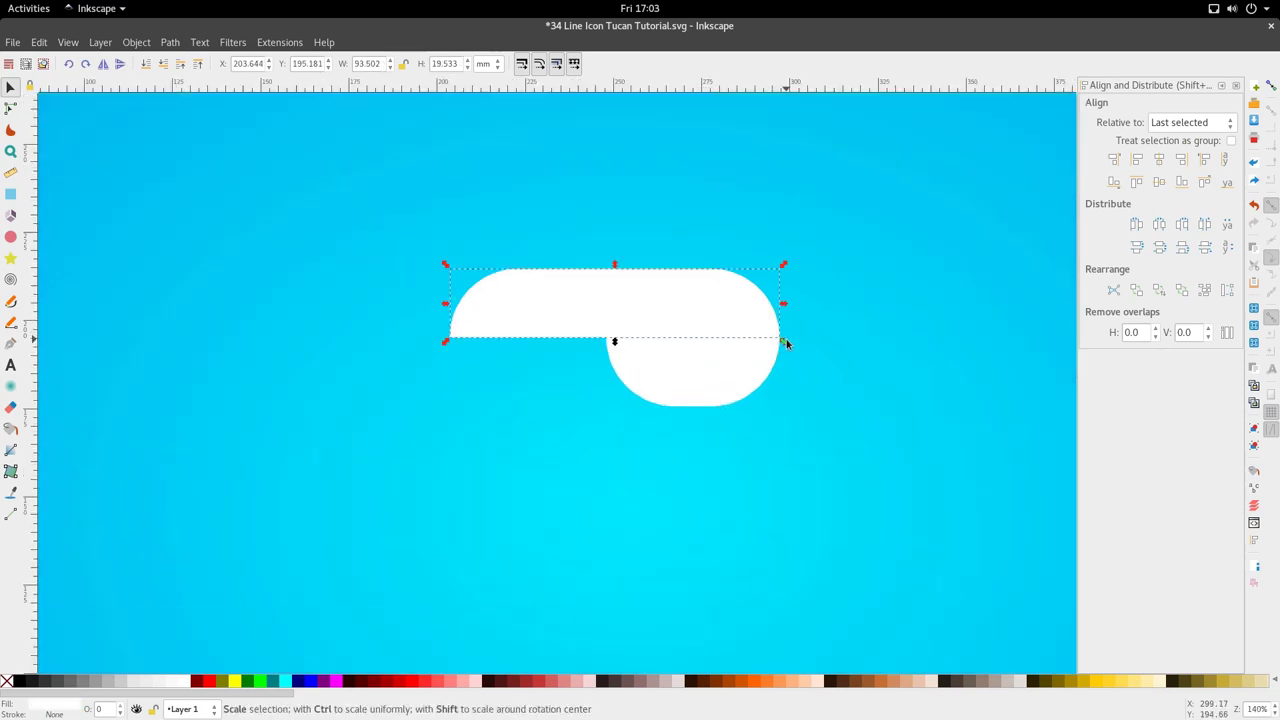
pyautogui.doubleClick(543, 334)
pyautogui.moveTo(414, 249); pyautogui.dragTo(523, 339)
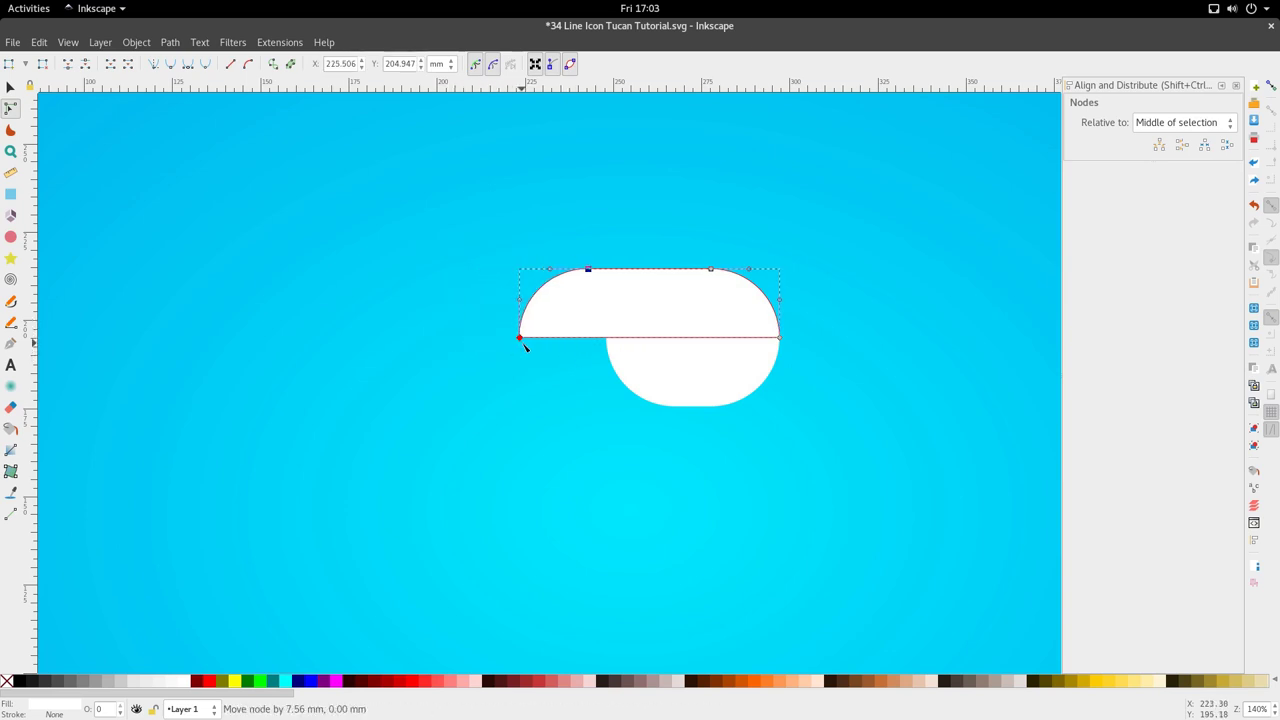
pyautogui.press('s')
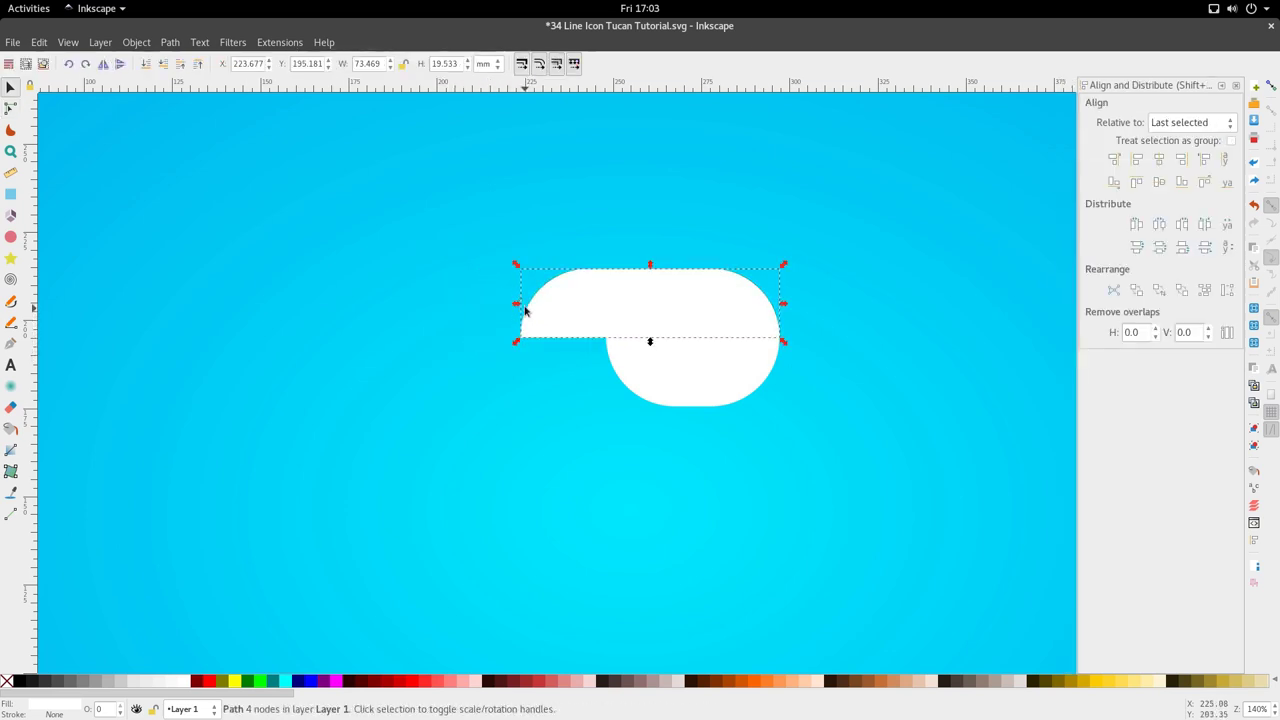
pyautogui.moveTo(516, 267); pyautogui.dragTo(462, 247)
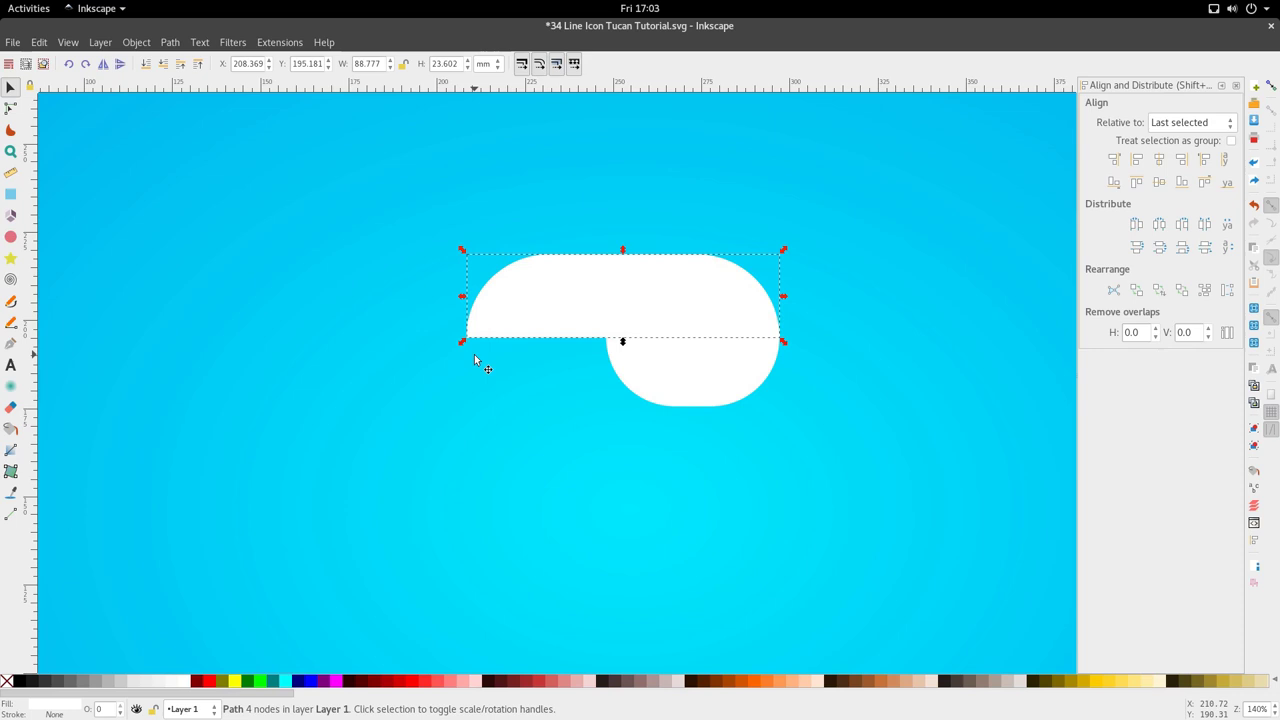
pyautogui.moveTo(464, 251); pyautogui.dragTo(460, 251)
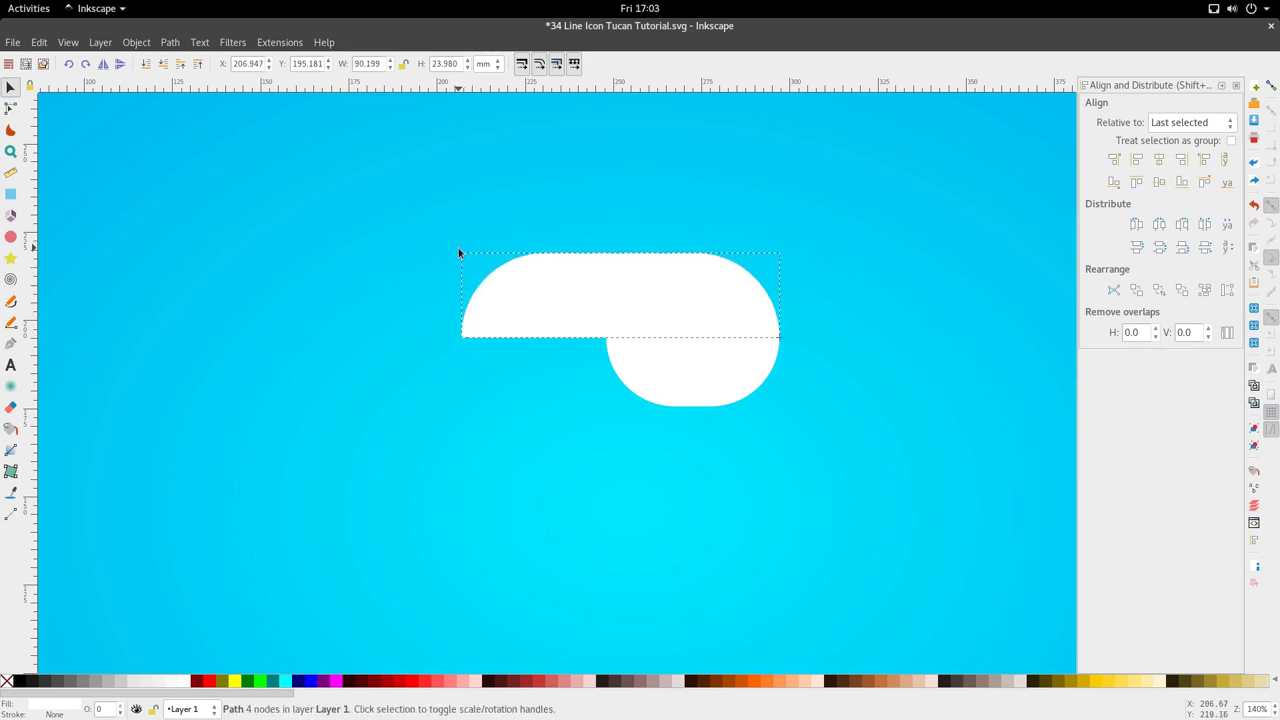
# - Draw a straight vertical line about 55 mm long through the middle of the lower half, extending past its lower edge
pyautogui.click(676, 388)
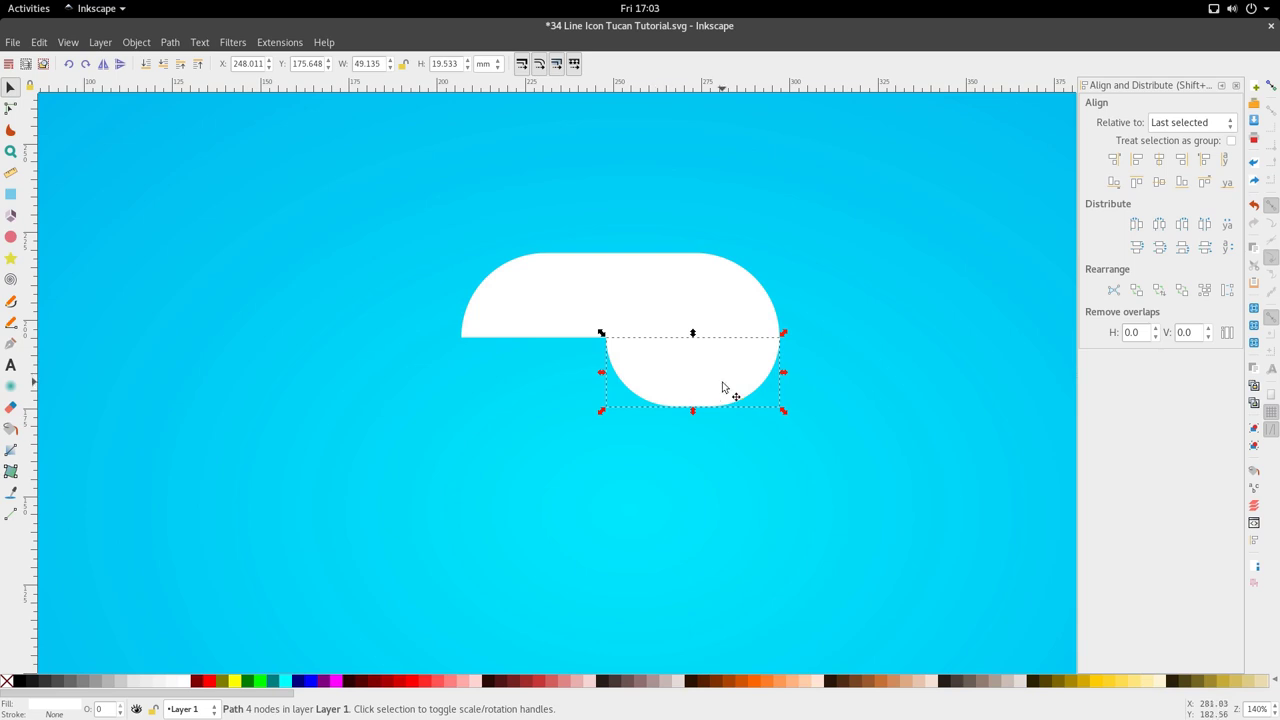
pyautogui.press('n')
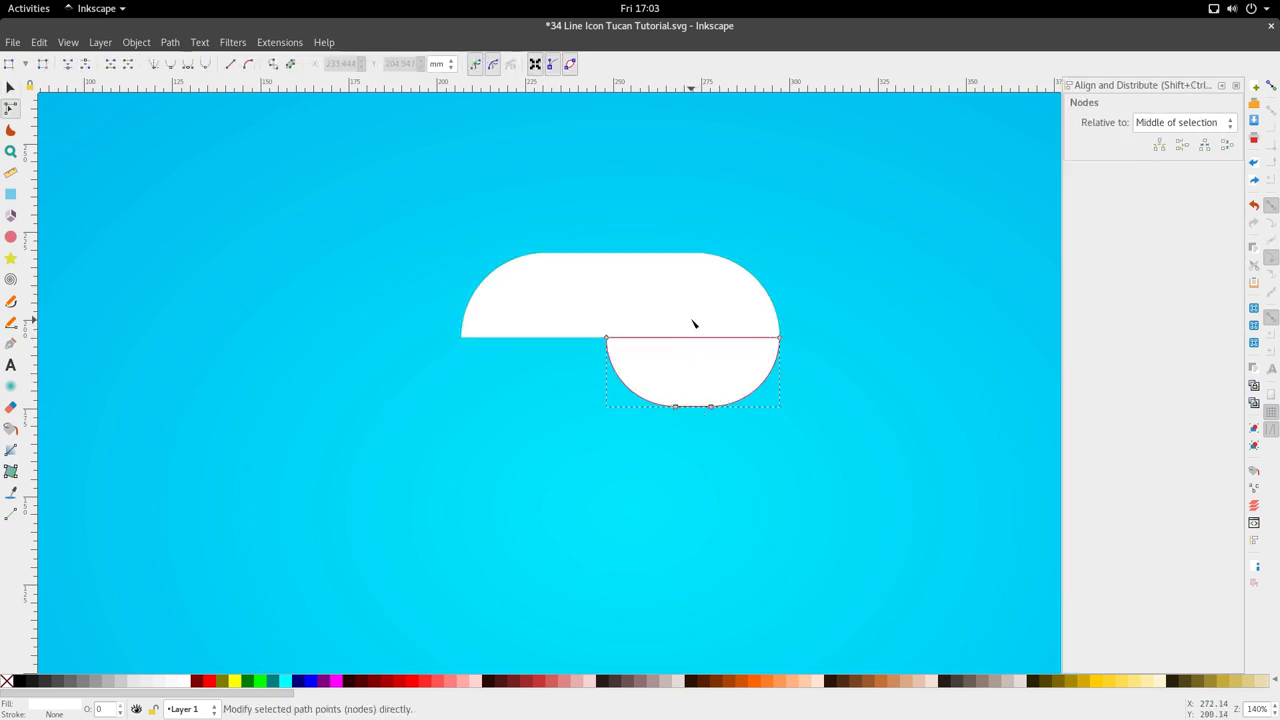
pyautogui.press('b')
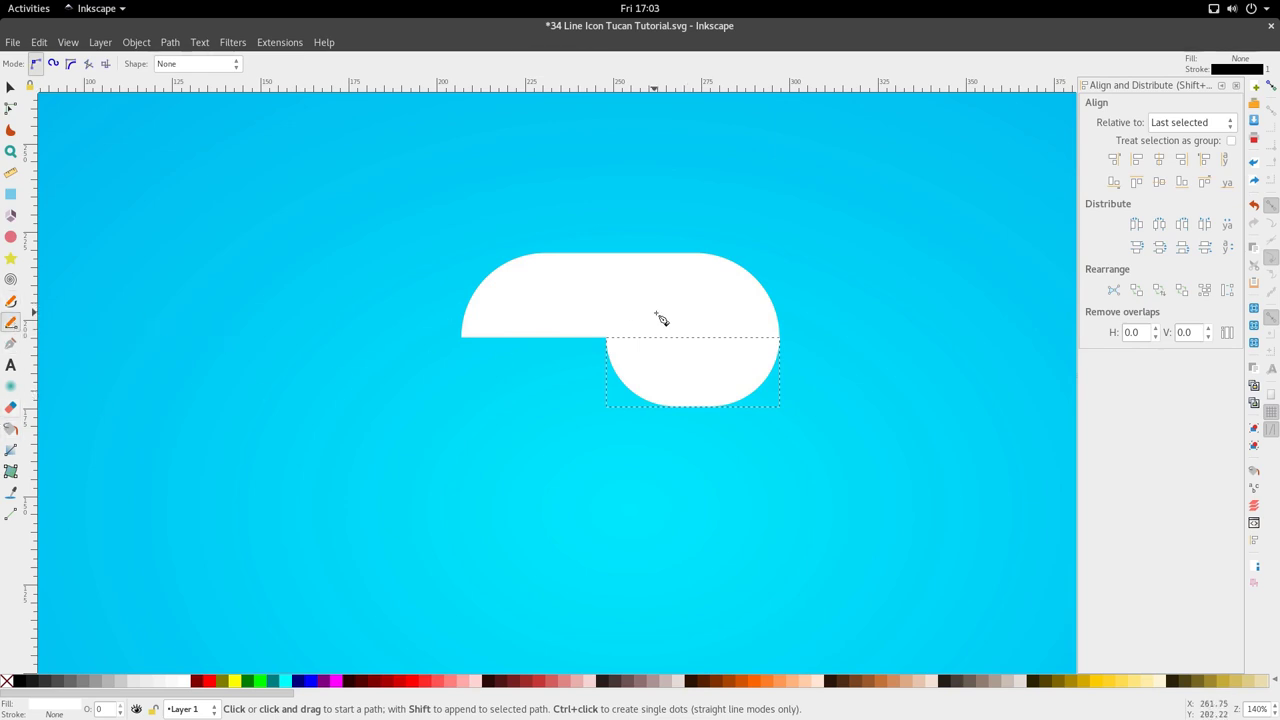
pyautogui.click(690, 276)
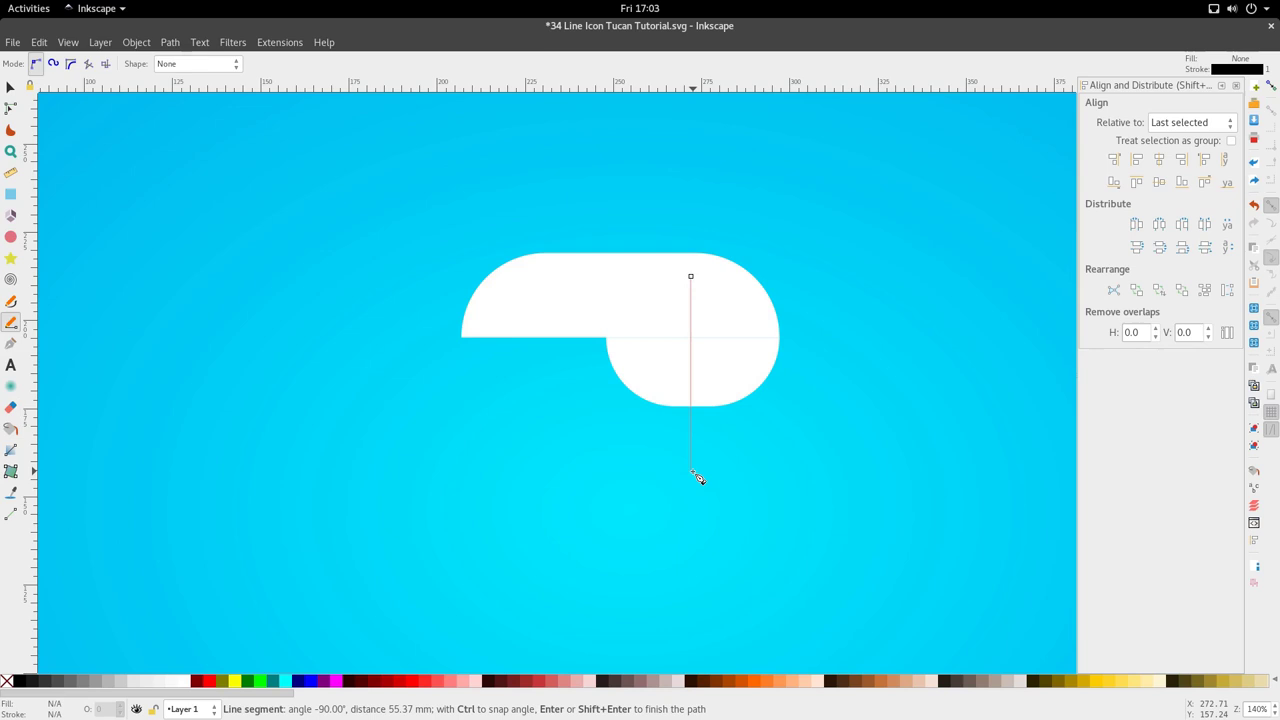
pyautogui.doubleClick(693, 472)
pyautogui.press('s')
# - Divide the lower half along the vertical line into a left and a right piece using Division
pyautogui.scroll(2, 697, 343)
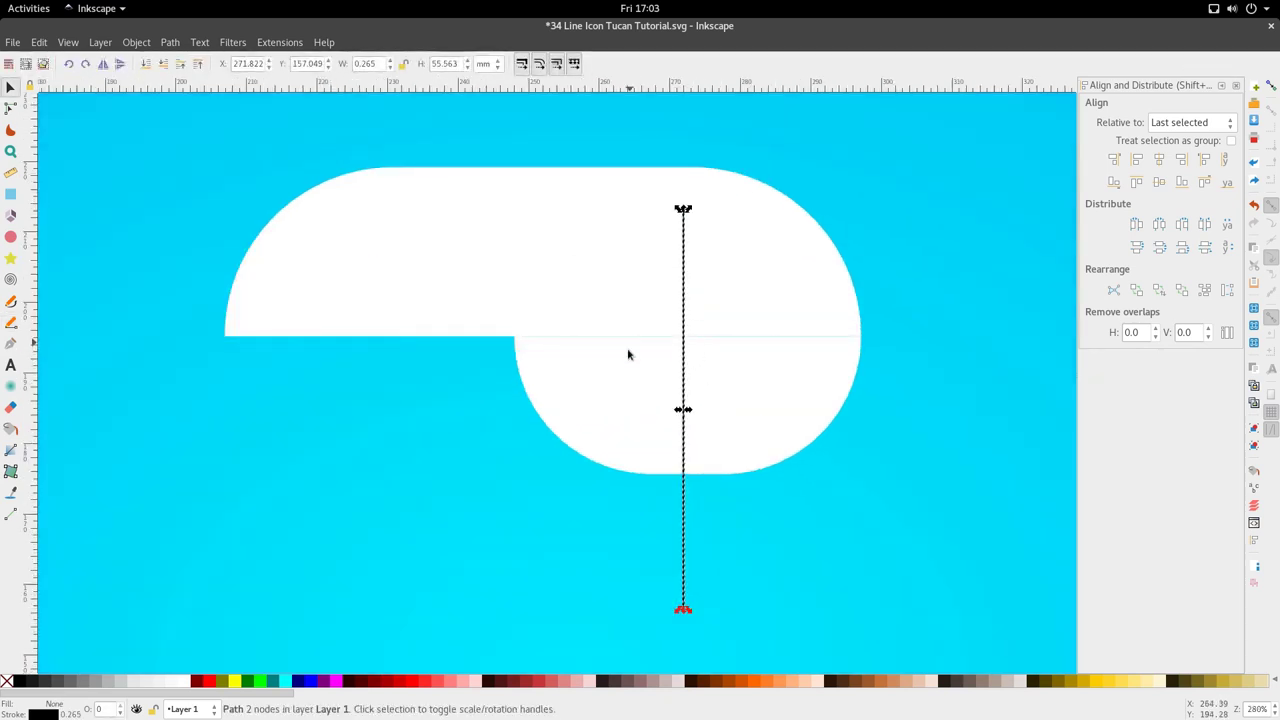
pyautogui.doubleClick(684, 357)
pyautogui.scroll(-2, 691, 434)
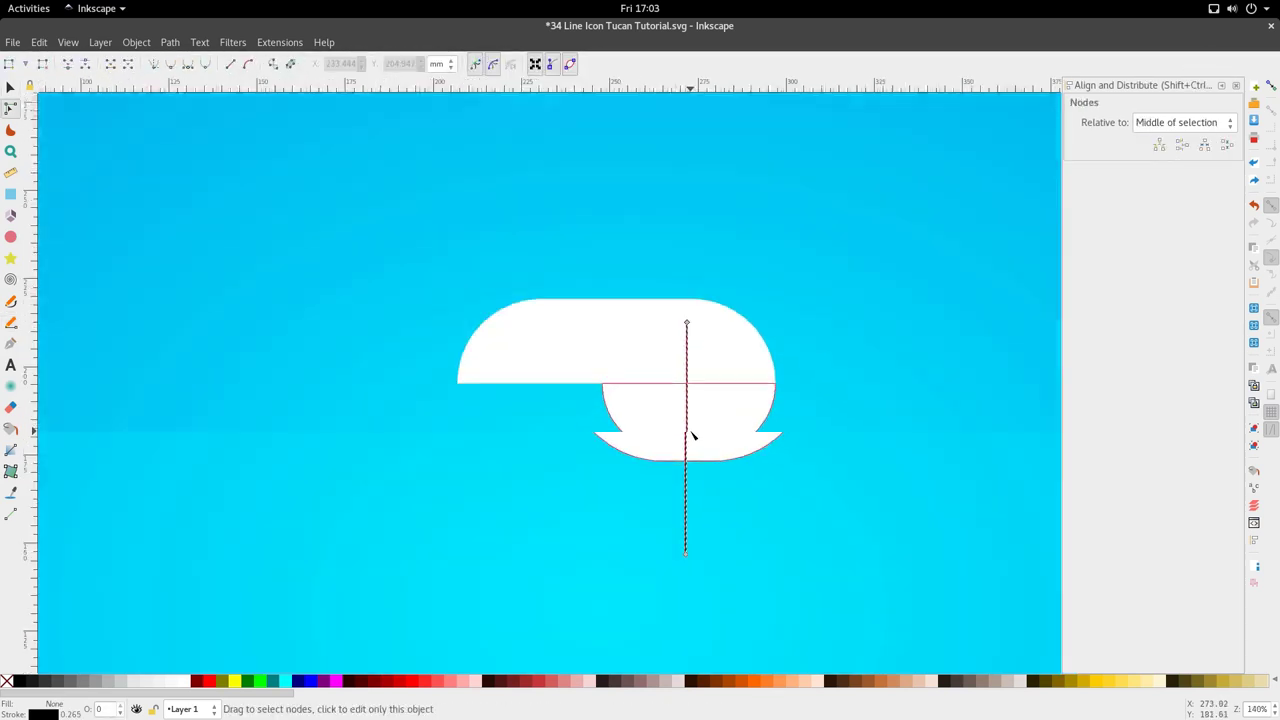
pyautogui.click(689, 467)
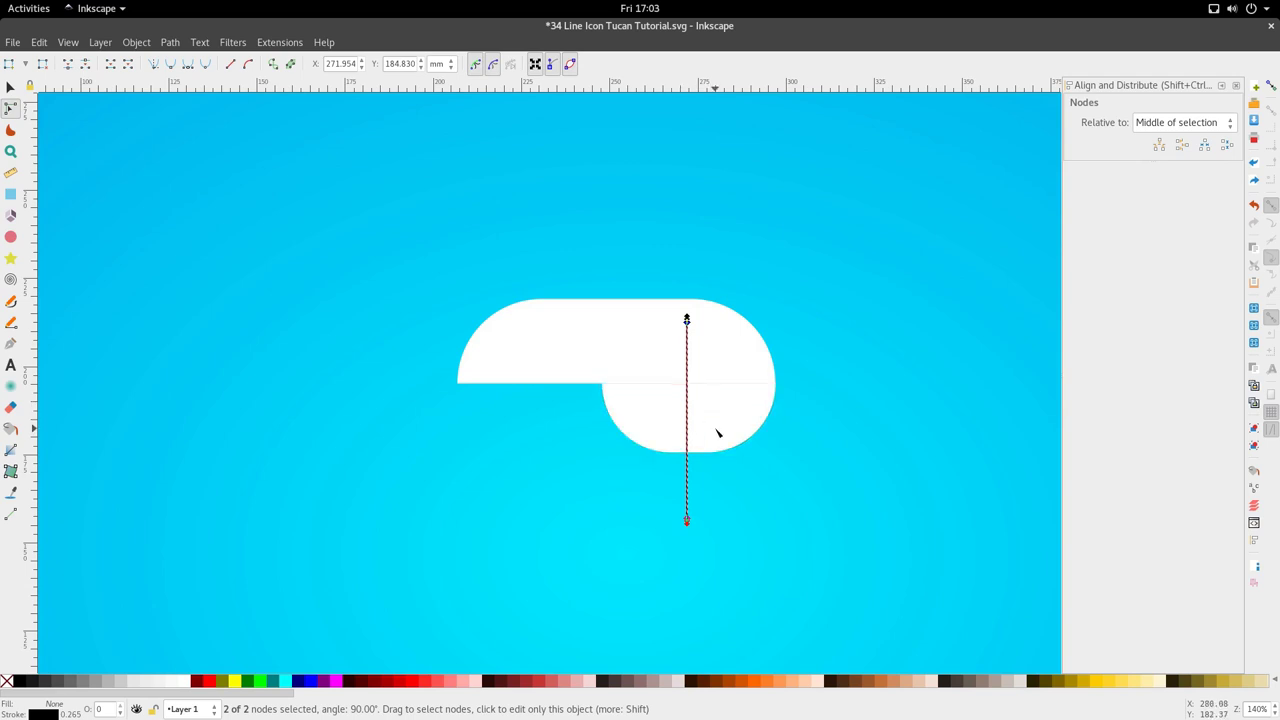
pyautogui.scroll(1, 715, 430)
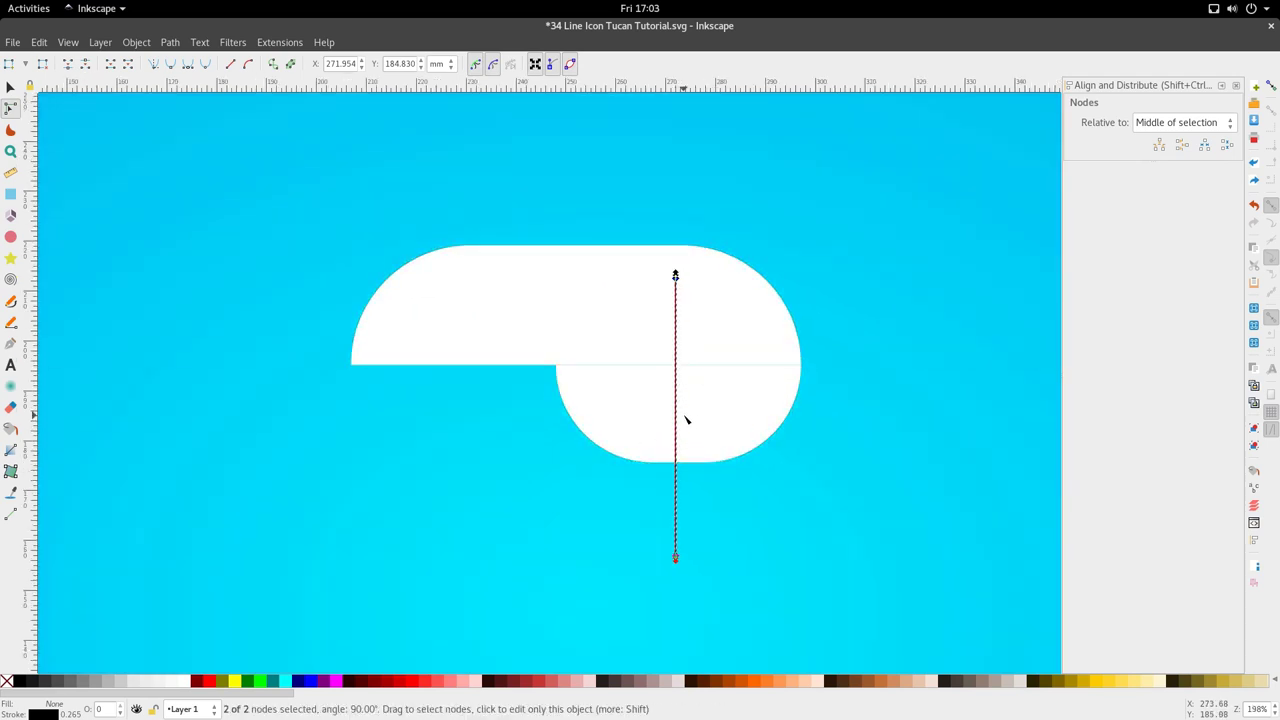
pyautogui.keyDown('shift'); pyautogui.click(720, 423); pyautogui.keyUp('shift')
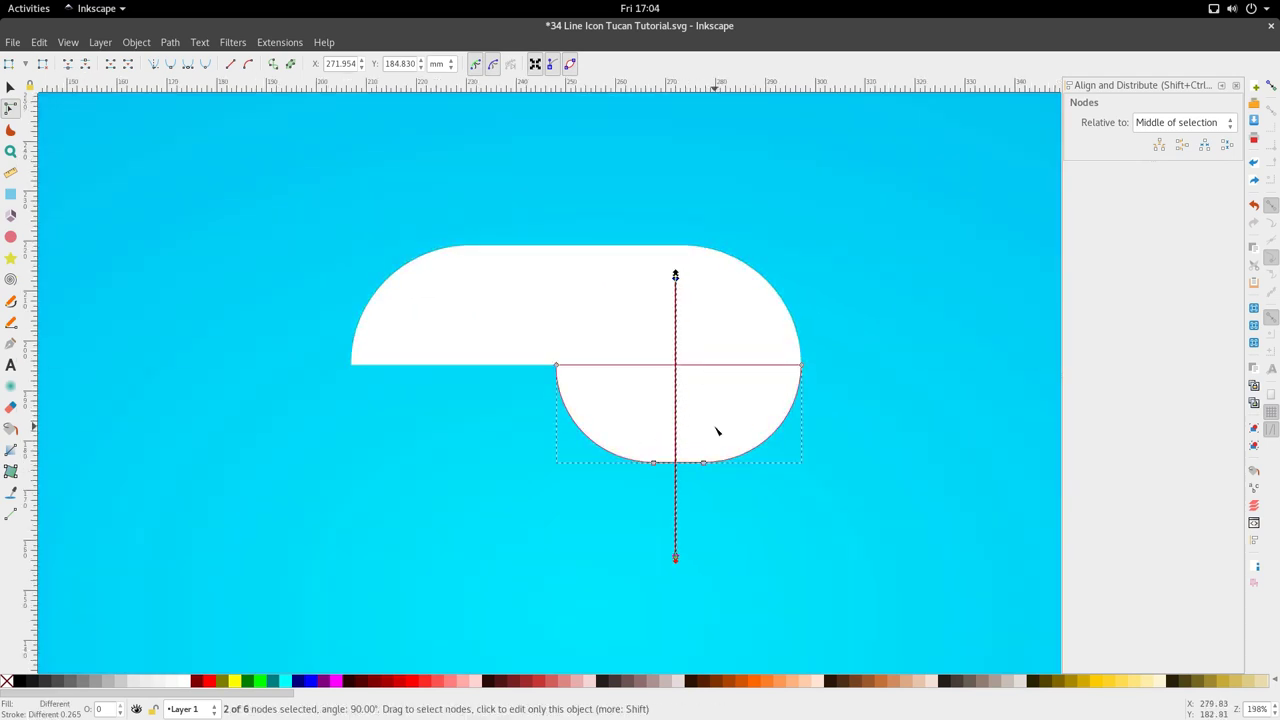
pyautogui.click(169, 42)
pyautogui.click(208, 198)
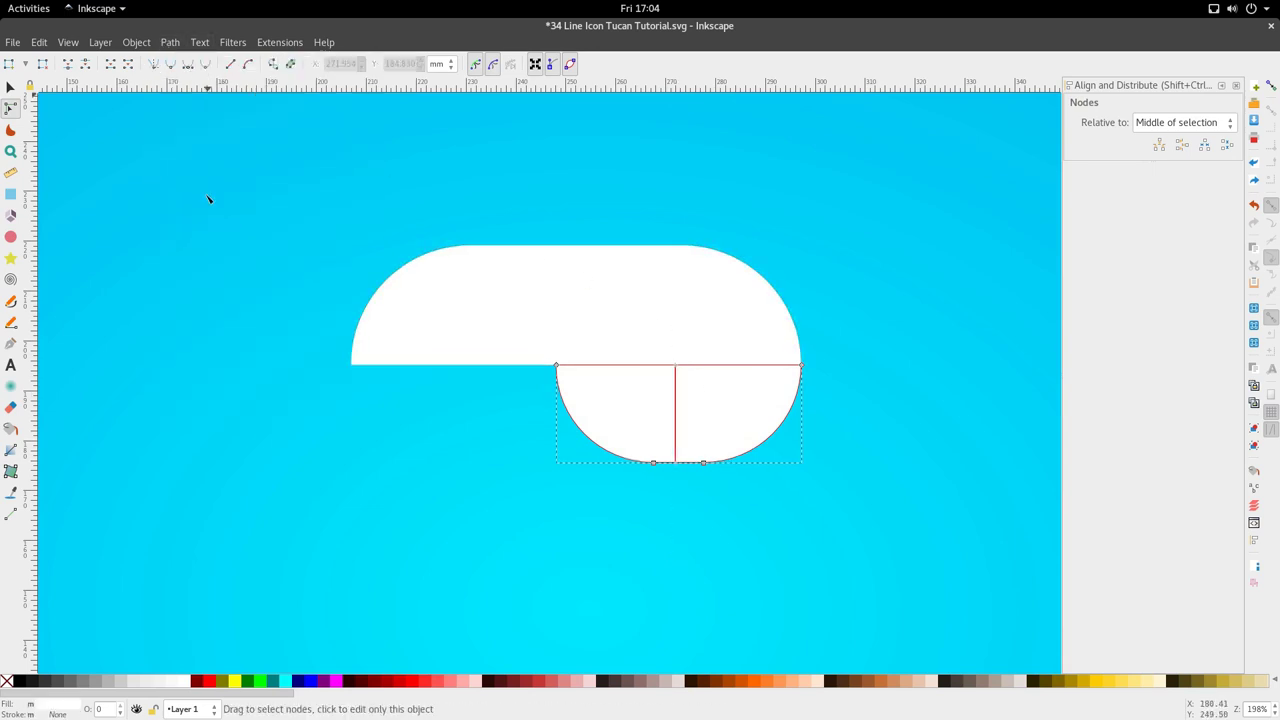
# - Move the right piece of the lower half horizontally away to the right of the upper half
pyautogui.scroll(-2, 468, 460)
pyautogui.press('s')
pyautogui.click(555, 520)
pyautogui.scroll(2, 550, 500)
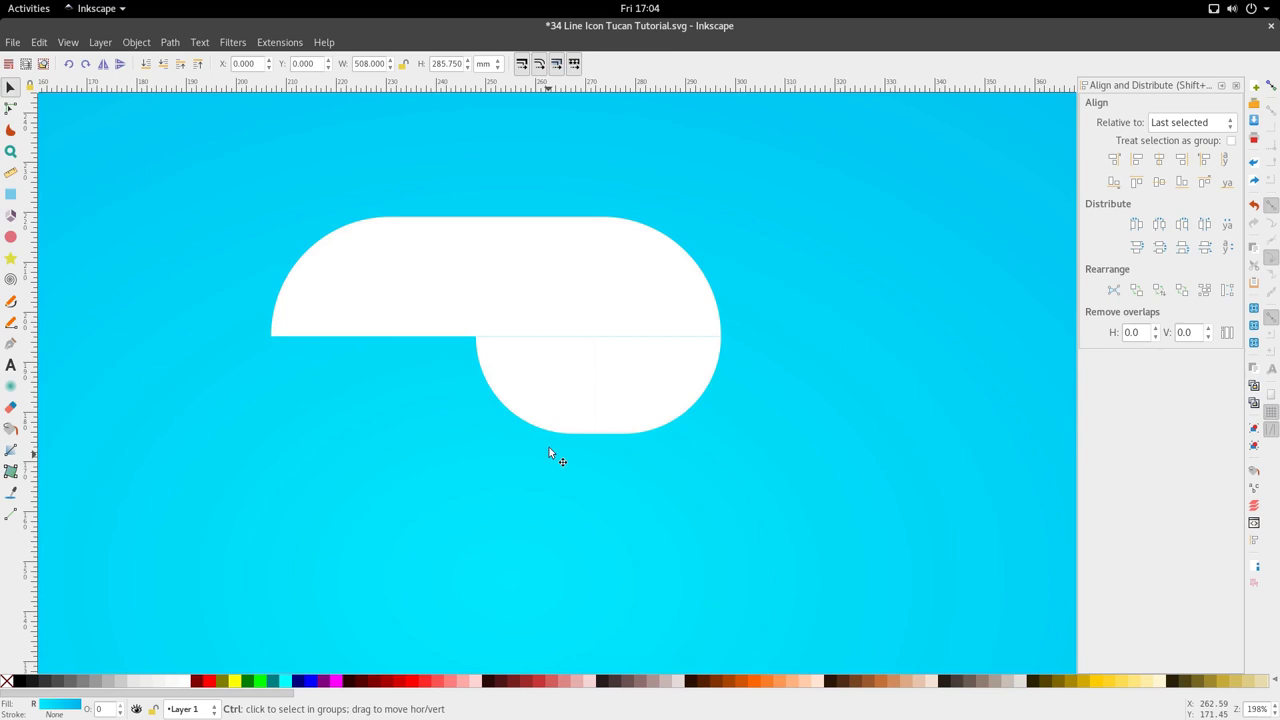
pyautogui.moveTo(612, 382); pyautogui.dragTo(804, 380)
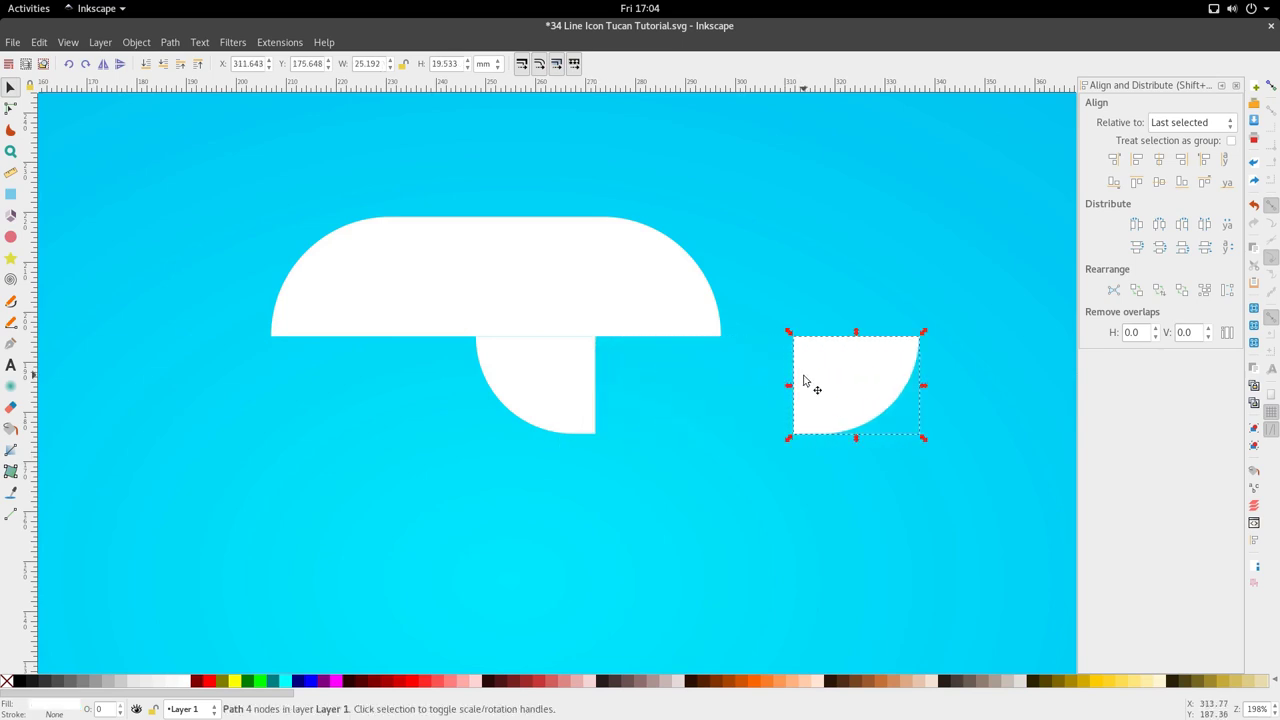
pyautogui.press('Delete')
pyautogui.click(562, 394)
pyautogui.press('n')
pyautogui.moveTo(622, 299); pyautogui.dragTo(640, 435)
pyautogui.hotkey('ctrl', 'z')
pyautogui.hotkey('ctrl', 'z')
# - Move the detached right piece about 2 mm straight down
pyautogui.press('s')
pyautogui.moveTo(810, 377)
pyautogui.mouseDown()
pyautogui.moveTo(617, 395)
pyautogui.moveTo(805, 385)
pyautogui.mouseUp()
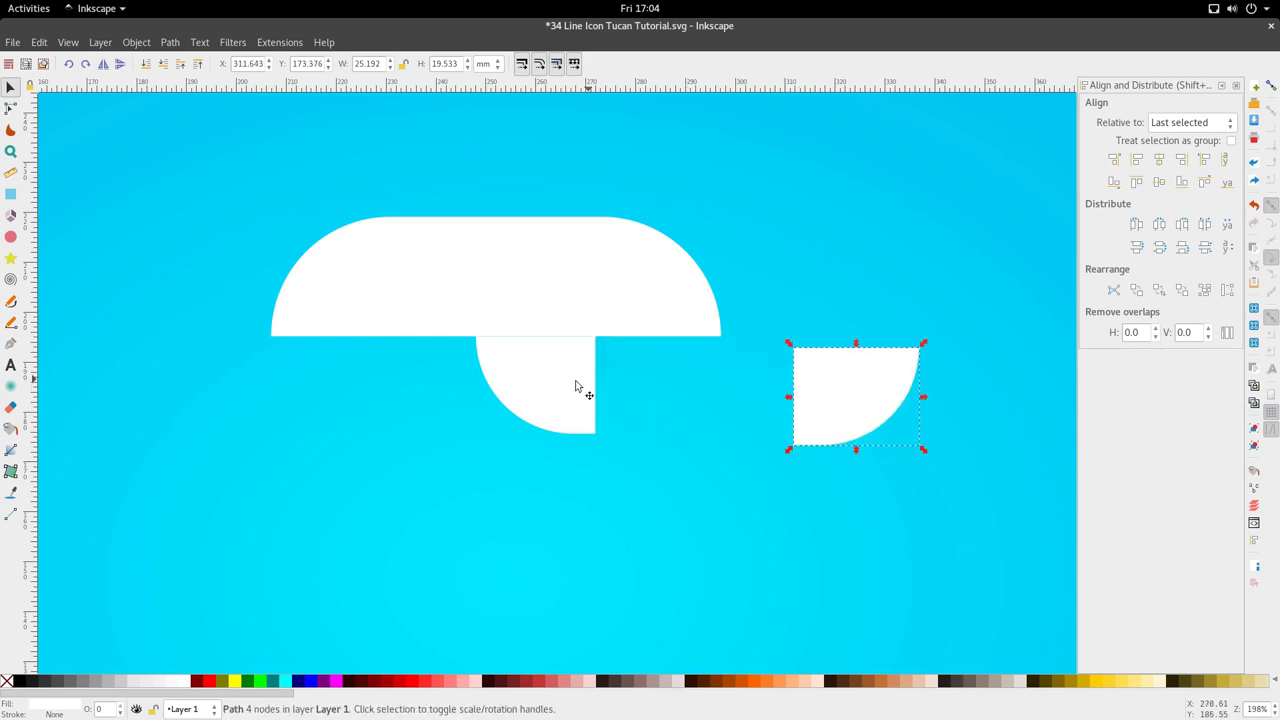
# - Widen the left piece of the lower half to about 33 mm by moving its two right-edge nodes horizontally outward
pyautogui.click(519, 390)
pyautogui.press('n')
pyautogui.moveTo(622, 298); pyautogui.dragTo(645, 437)
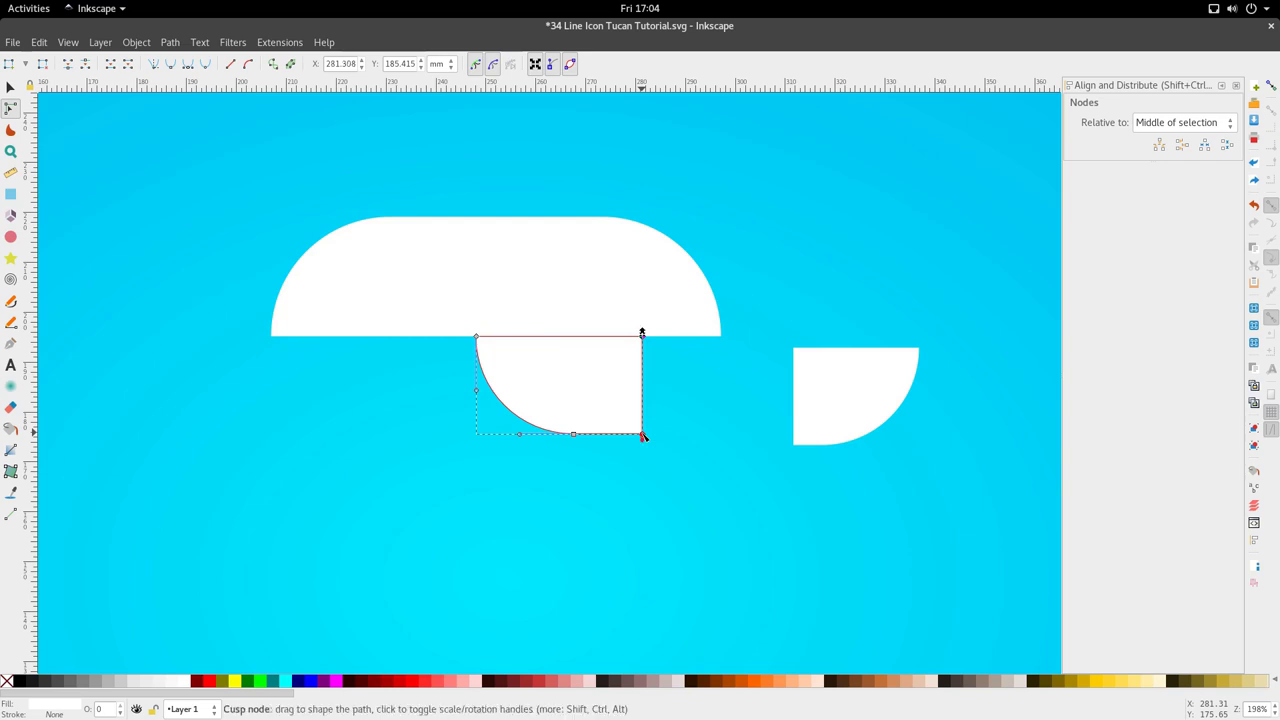
# - Extend the right end of the upper half about 14 mm to the right by moving its right-hand nodes
pyautogui.press('s')
pyautogui.click(682, 296)
pyautogui.press('n')
pyautogui.moveTo(566, 176); pyautogui.dragTo(792, 343)
# - Move the detached right piece of the lower half under the upper half's right end, beside the left piece
pyautogui.press('s')
pyautogui.moveTo(846, 400); pyautogui.dragTo(715, 403)
pyautogui.moveTo(591, 392); pyautogui.dragTo(615, 395)
pyautogui.hotkey('ctrl', 'z')
# - Pull the right-hand nodes of the upper half back so the shape is about 99.6 mm wide
pyautogui.doubleClick(704, 321)
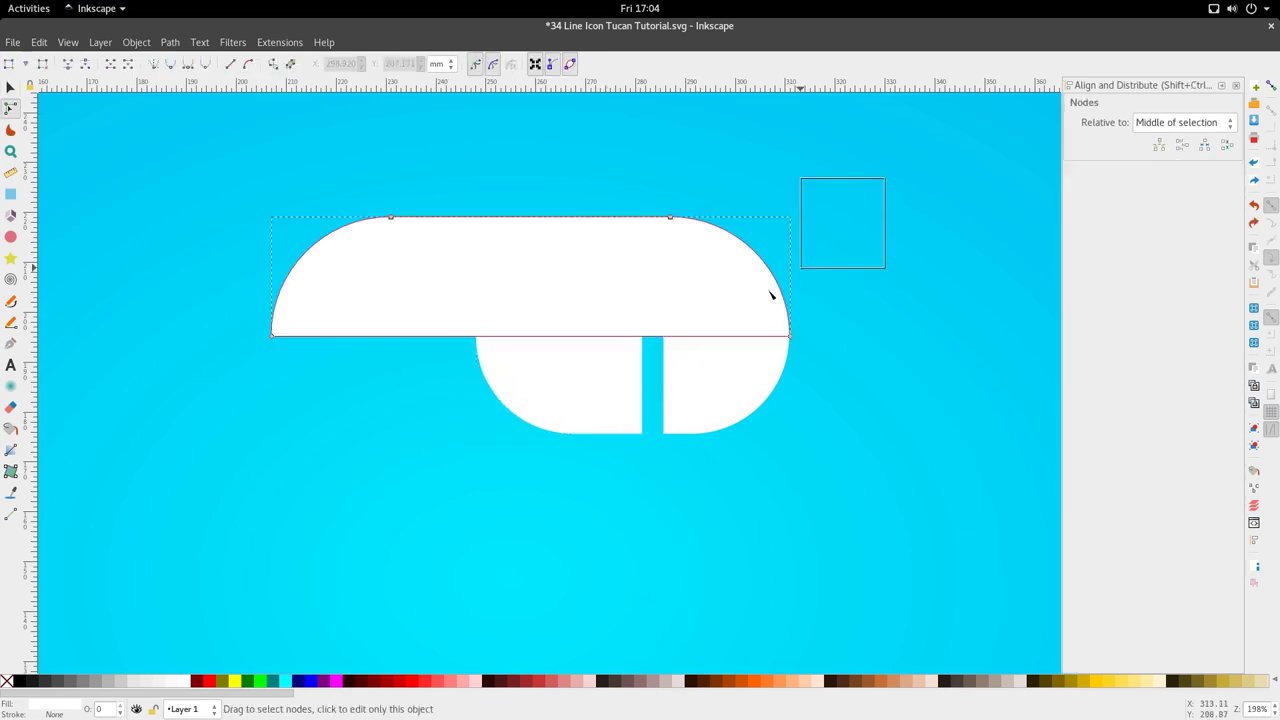
pyautogui.moveTo(840, 244); pyautogui.dragTo(615, 432)
pyautogui.moveTo(790, 337); pyautogui.dragTo(769, 338)
# - Move the right piece of the lower half left until it sits flush against the left piece
pyautogui.press('s')
pyautogui.moveTo(754, 382); pyautogui.dragTo(732, 386)
pyautogui.scroll(-3, 731, 387)
pyautogui.click(728, 423)
# - Fill the left piece of the lower half with the orange sampled from the palette circle
pyautogui.scroll(-3, 700, 375)
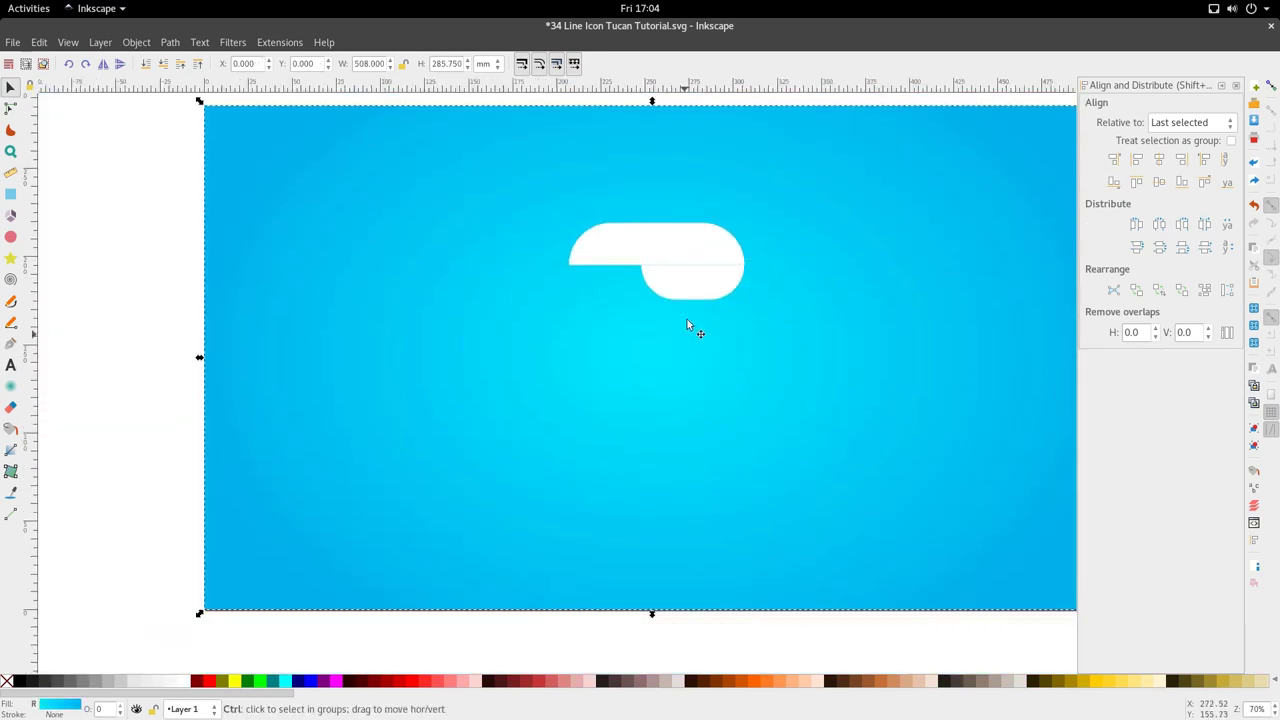
pyautogui.scroll(-2, 689, 305)
pyautogui.scroll(2, 687, 306)
pyautogui.click(682, 312)
pyautogui.hscroll(10, 678, 360)
pyautogui.press('d')
pyautogui.click(780, 440)
pyautogui.hscroll(-5, 606, 380)
pyautogui.press('s')
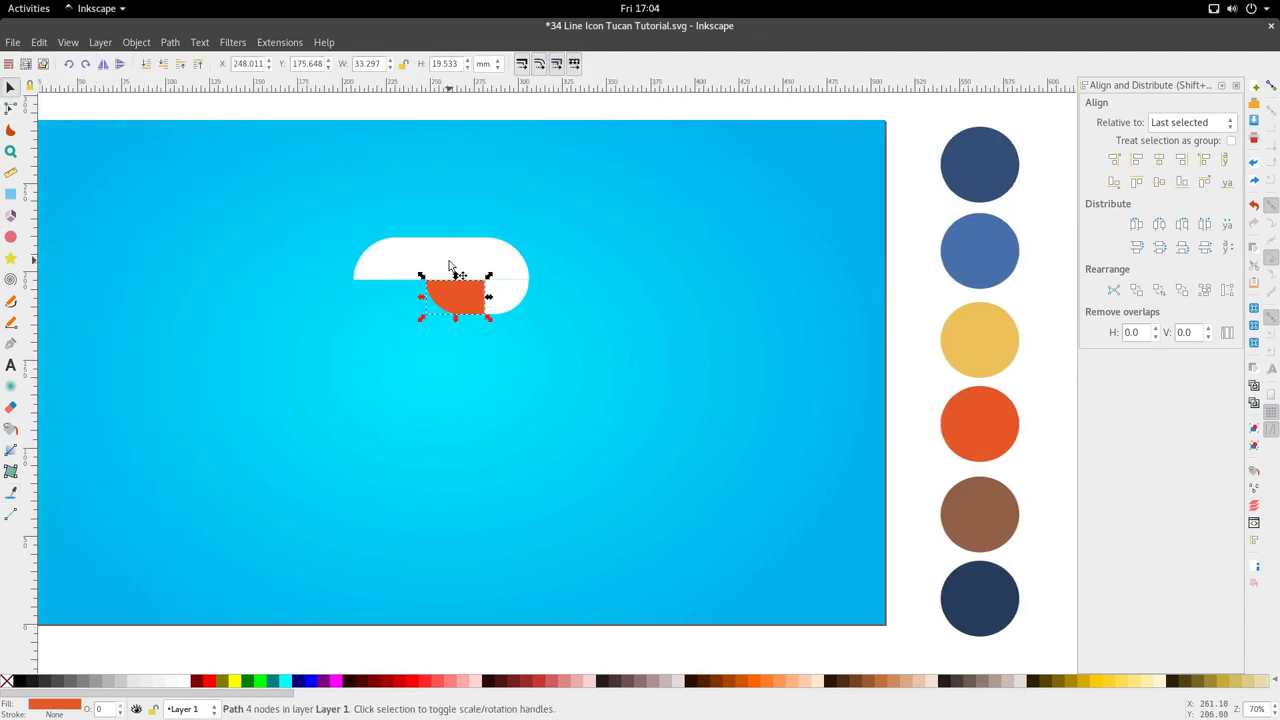
# - Fill the upper half with the same orange sampled from the palette circle
pyautogui.click(475, 268)
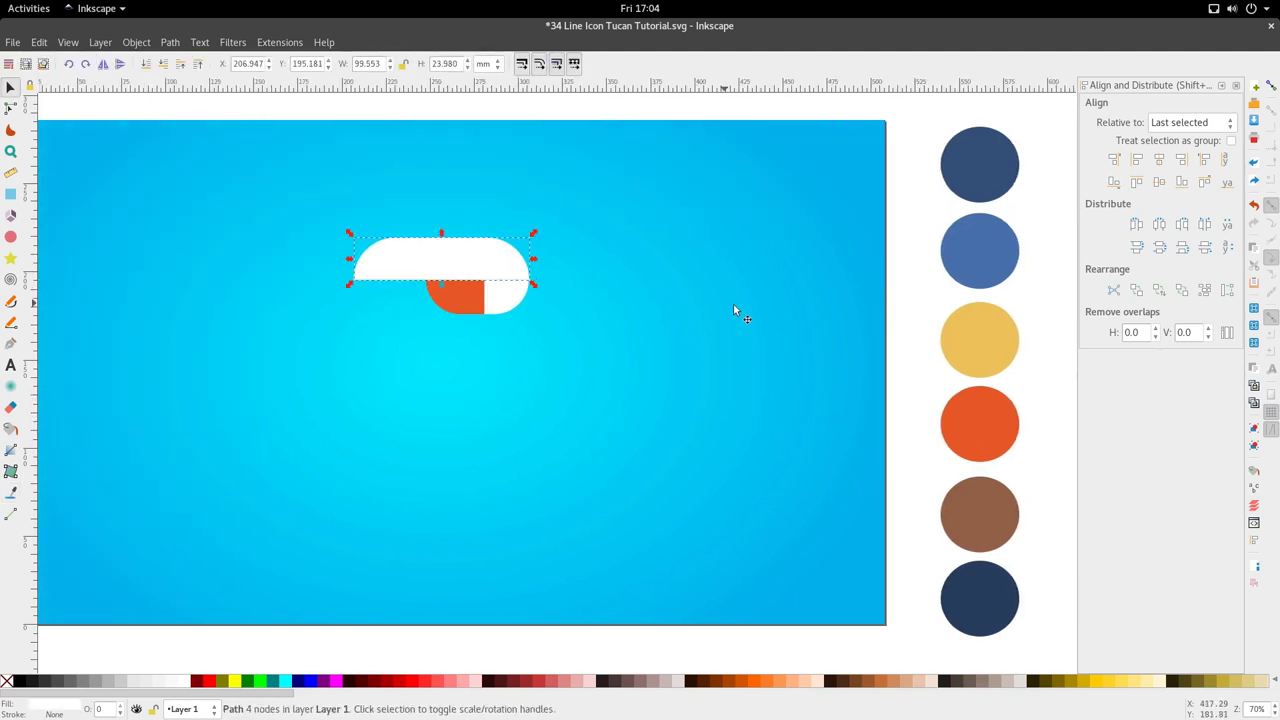
pyautogui.press('d')
pyautogui.click(979, 423)
pyautogui.press('s')
pyautogui.scroll(2, 500, 294)
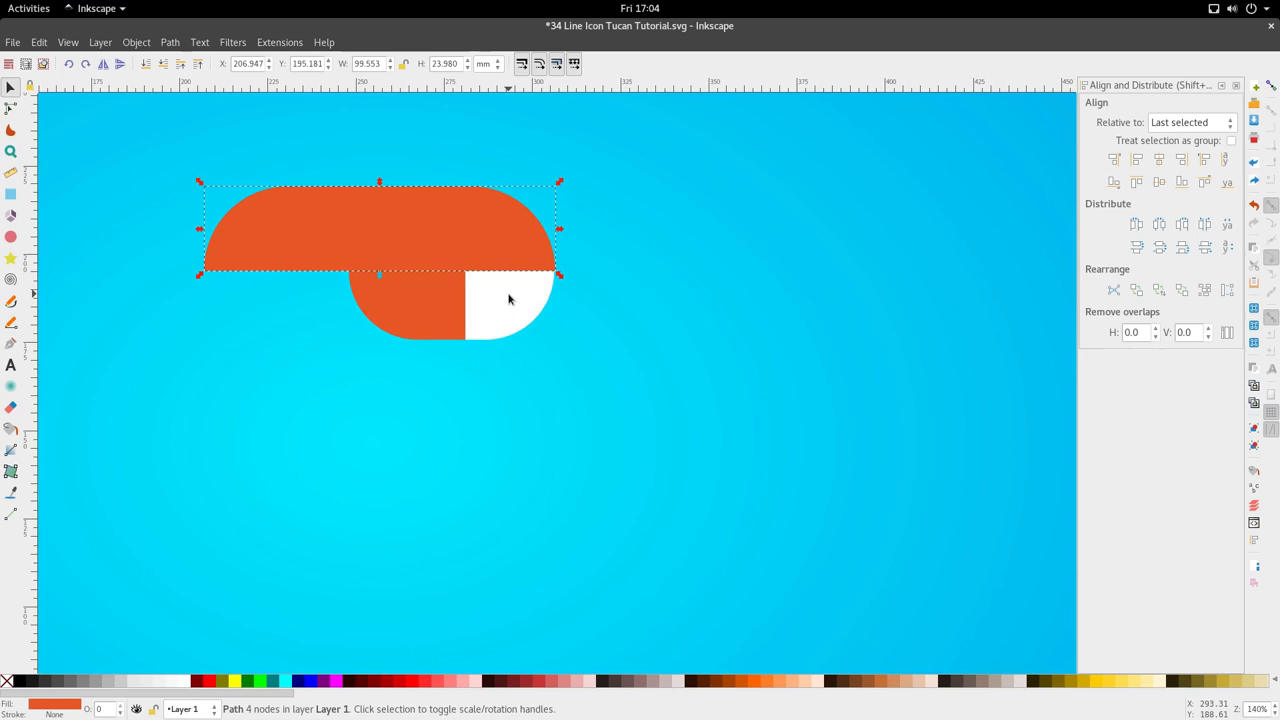
# - Fill the right piece of the lower half with the yellow sampled from the palette circle
pyautogui.click(508, 299)
pyautogui.scroll(-2, 509, 292)
pyautogui.press('d')
pyautogui.click(975, 345)
pyautogui.press('s')
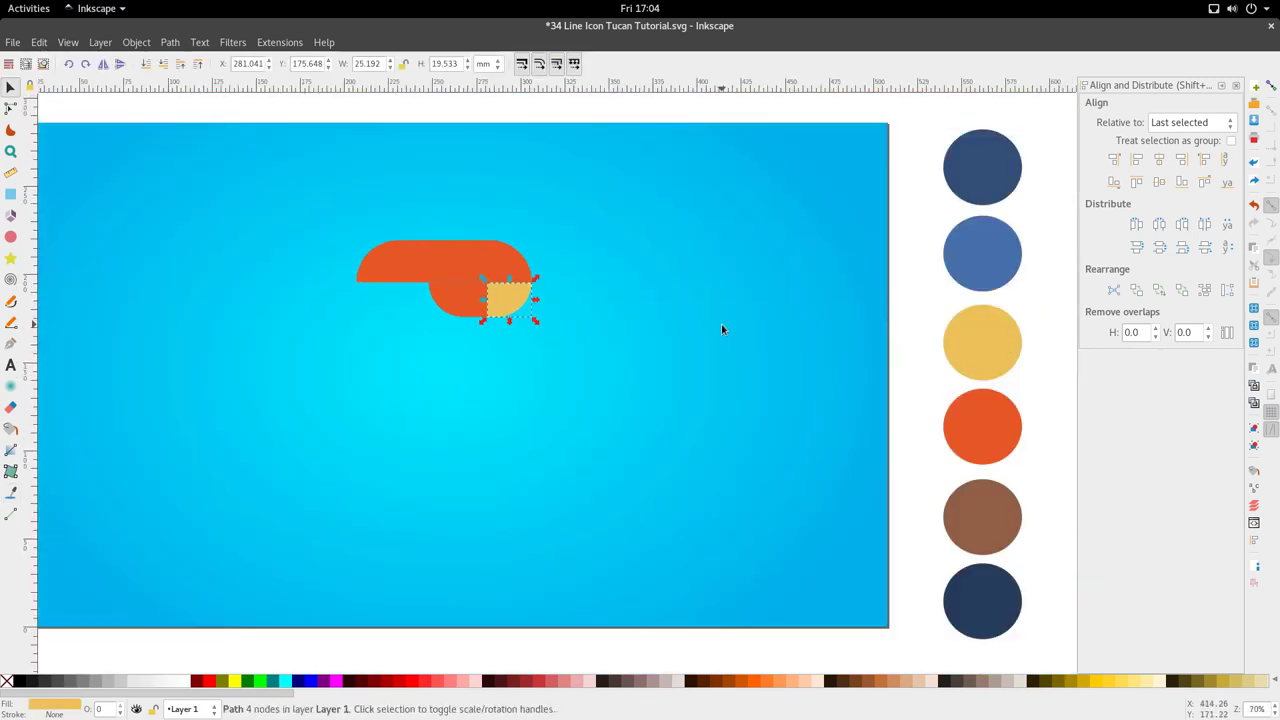
# - Try a vertically flipped copy of the yellow piece over the upper half's right end, and delete that copy
pyautogui.scroll(5, 569, 346)
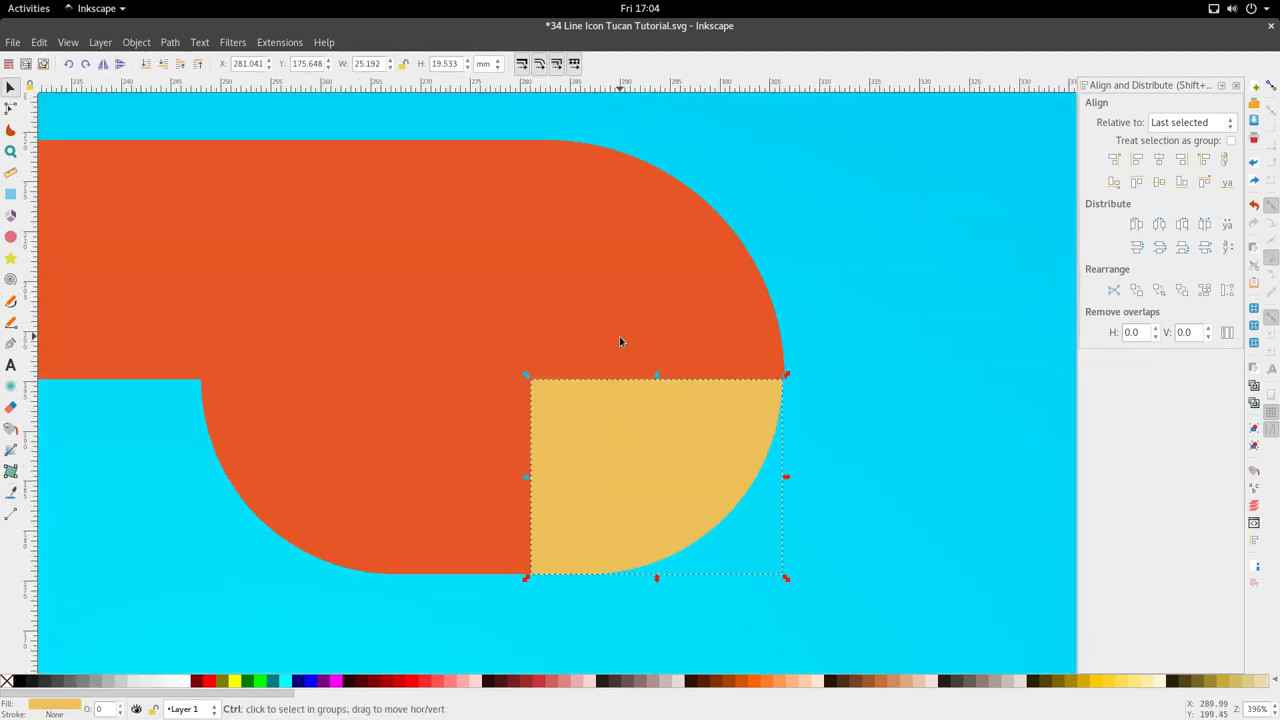
pyautogui.scroll(-2, 619, 341)
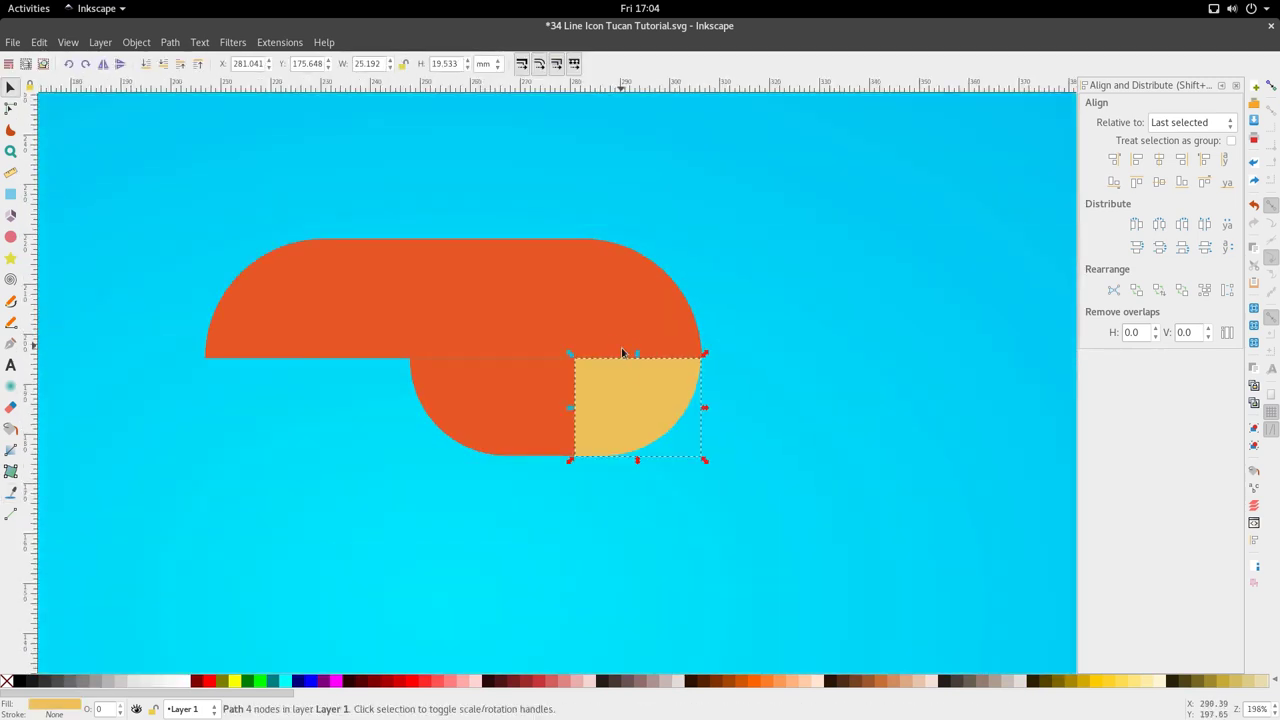
pyautogui.click(120, 64)
pyautogui.moveTo(634, 407); pyautogui.dragTo(610, 348)
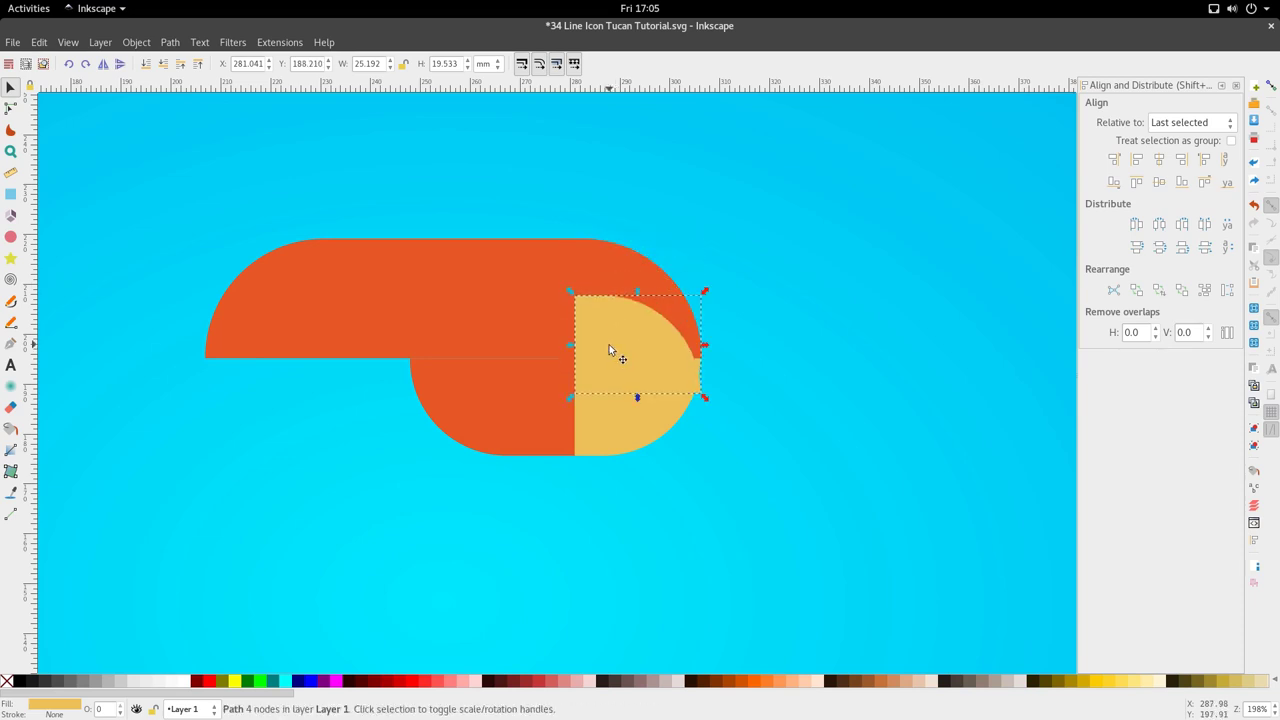
pyautogui.press('Delete')
pyautogui.click(598, 382)
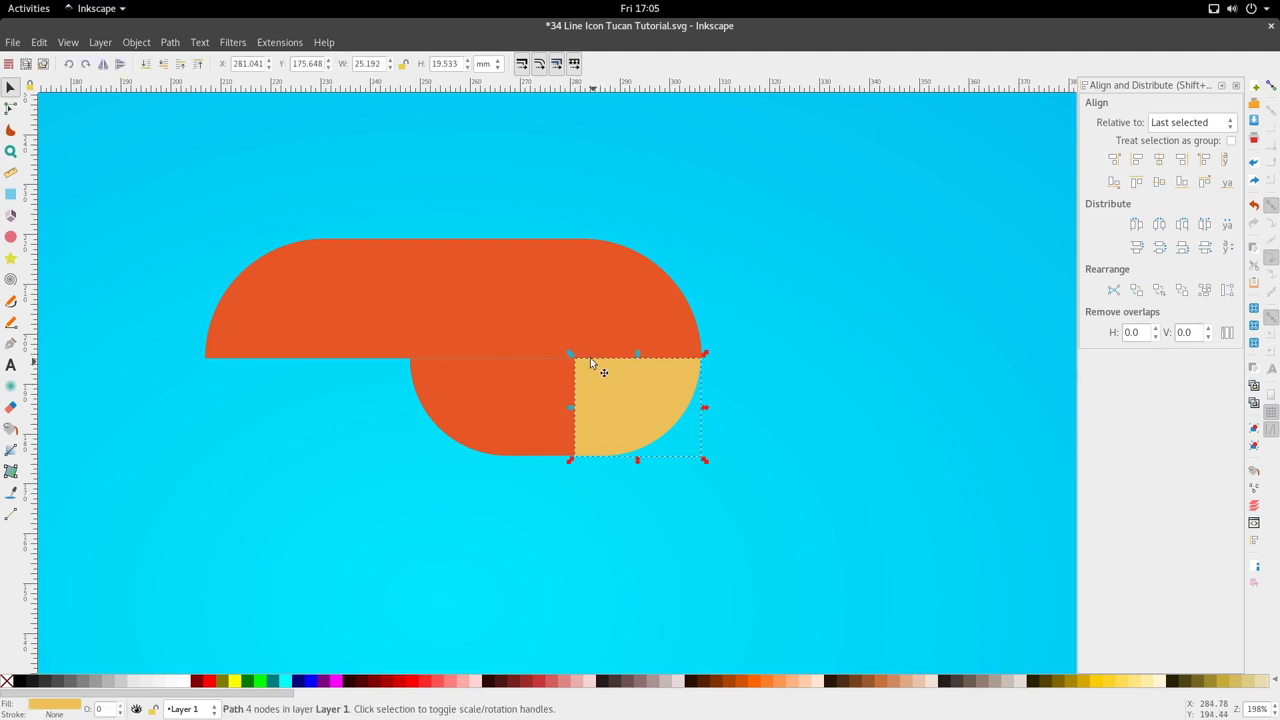
# - Draw a straight vertical line about 61 mm long along the yellow piece's left edge, crossing both halves
pyautogui.press('b')
pyautogui.click(574, 215)
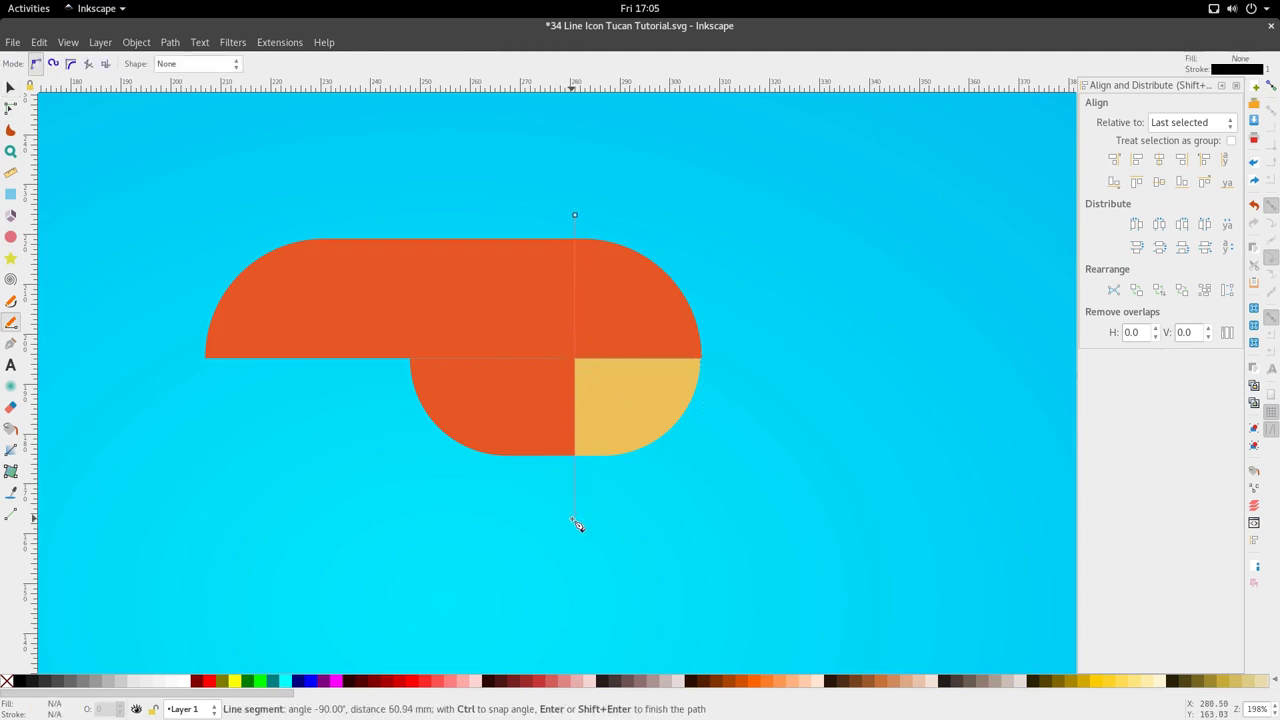
pyautogui.doubleClick(576, 524)
pyautogui.press('s')
# - Duplicate the orange upper half in place and bring the vertical line in front of the copy
pyautogui.scroll(2, 575, 270)
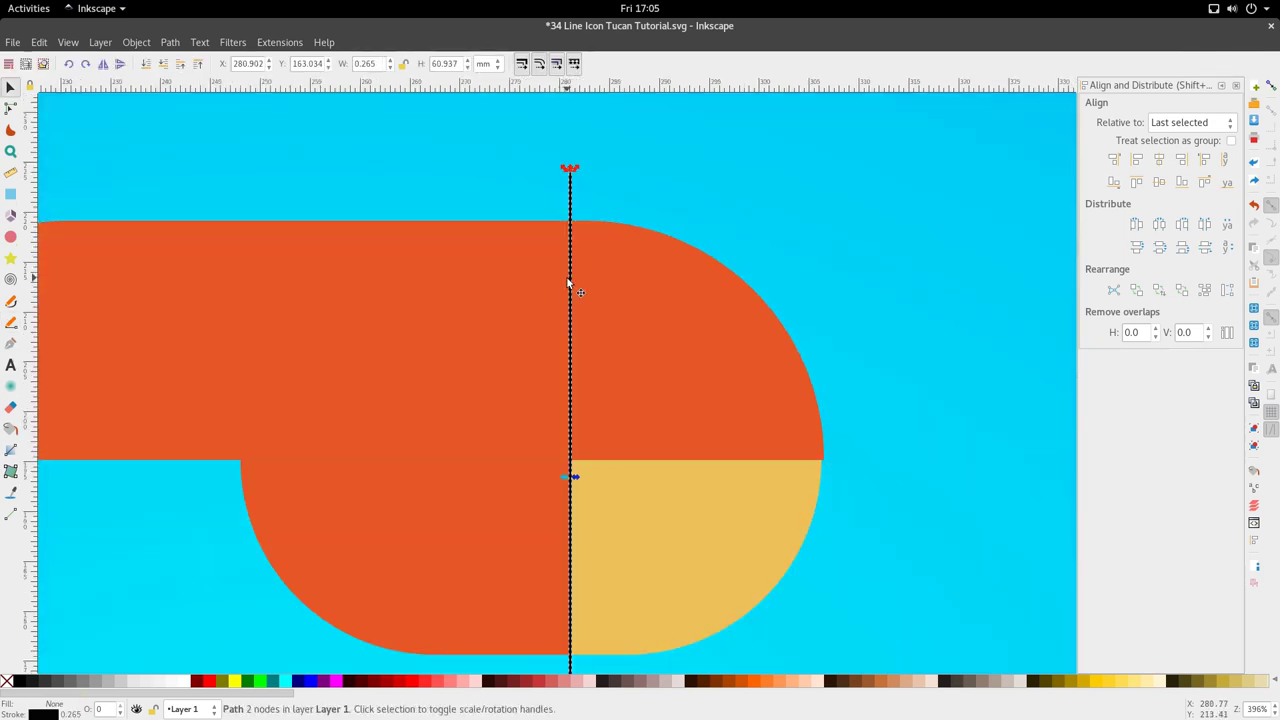
pyautogui.click(518, 280)
pyautogui.press('Home')
pyautogui.click(569, 201)
pyautogui.click(202, 64)
# - Divide the copy of the upper half along the vertical line using Division
pyautogui.scroll(-1, 554, 253)
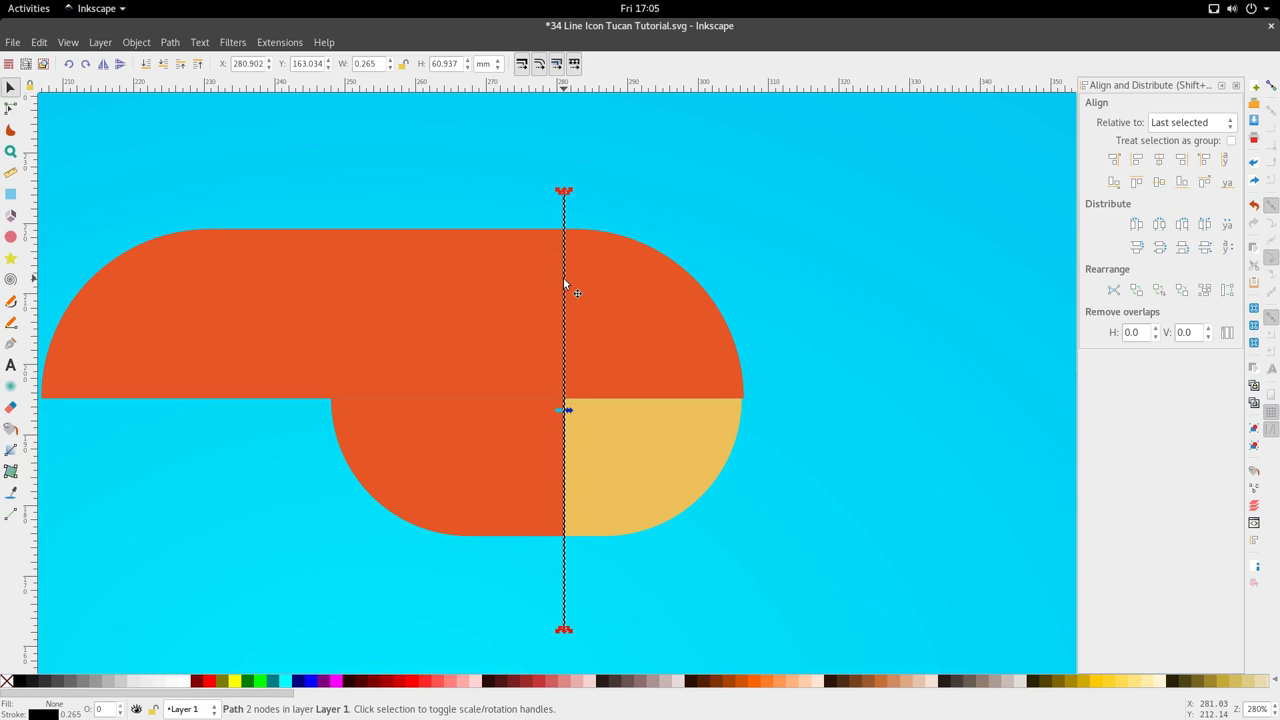
pyautogui.doubleClick(564, 280)
pyautogui.keyDown('shift'); pyautogui.click(637, 300); pyautogui.keyUp('shift')
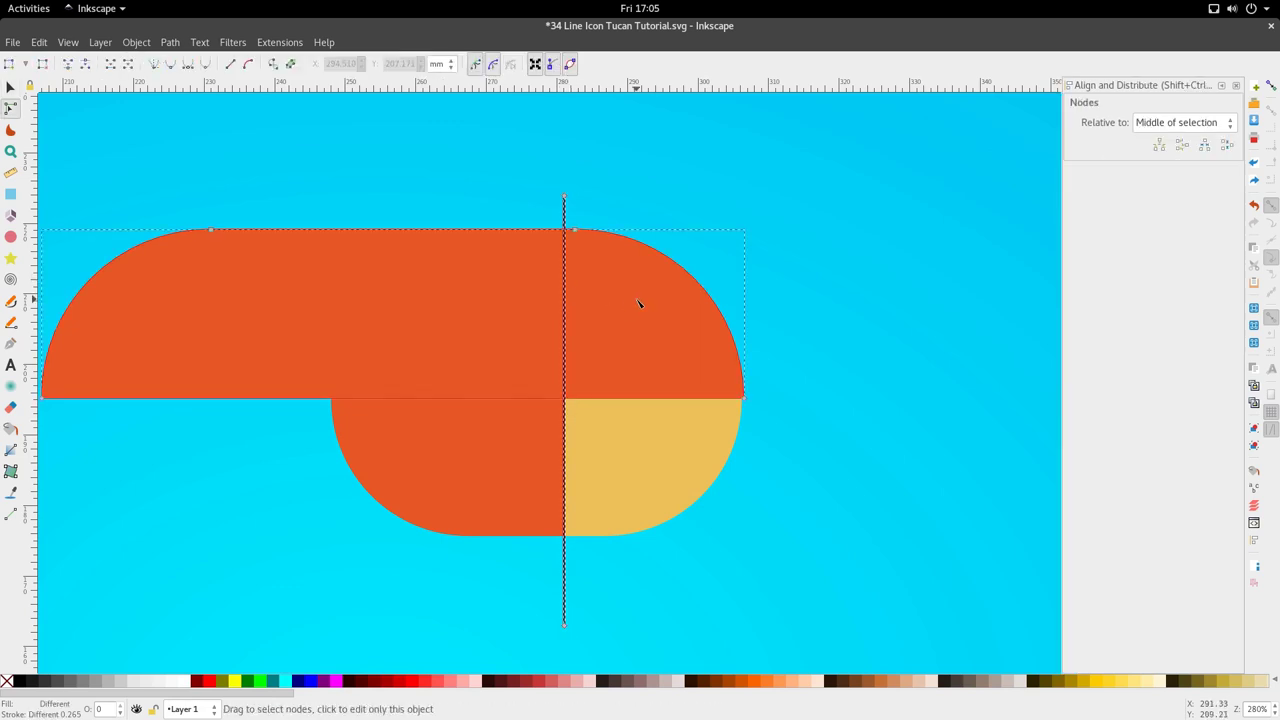
pyautogui.click(183, 43)
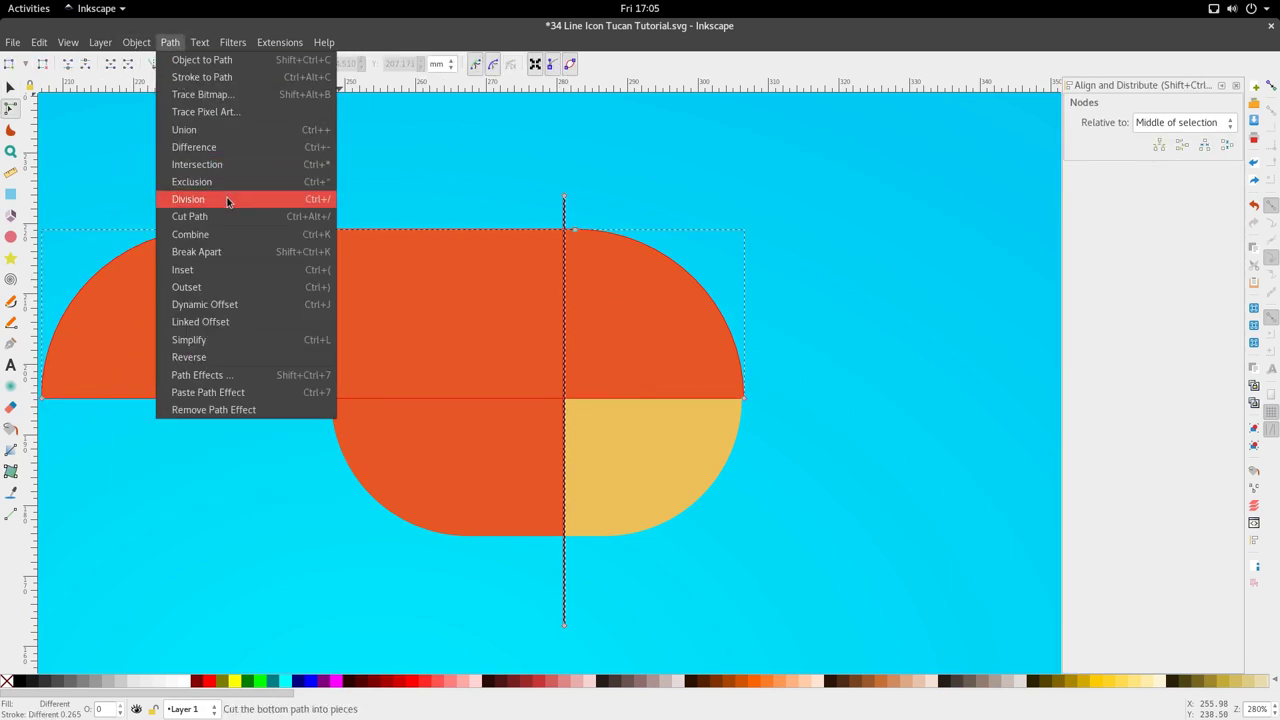
pyautogui.click(227, 201)
# - Move the left piece of the divided copy away from the shape and delete it
pyautogui.press('s')
pyautogui.scroll(-3, 552, 211)
pyautogui.moveTo(463, 246); pyautogui.dragTo(158, 245)
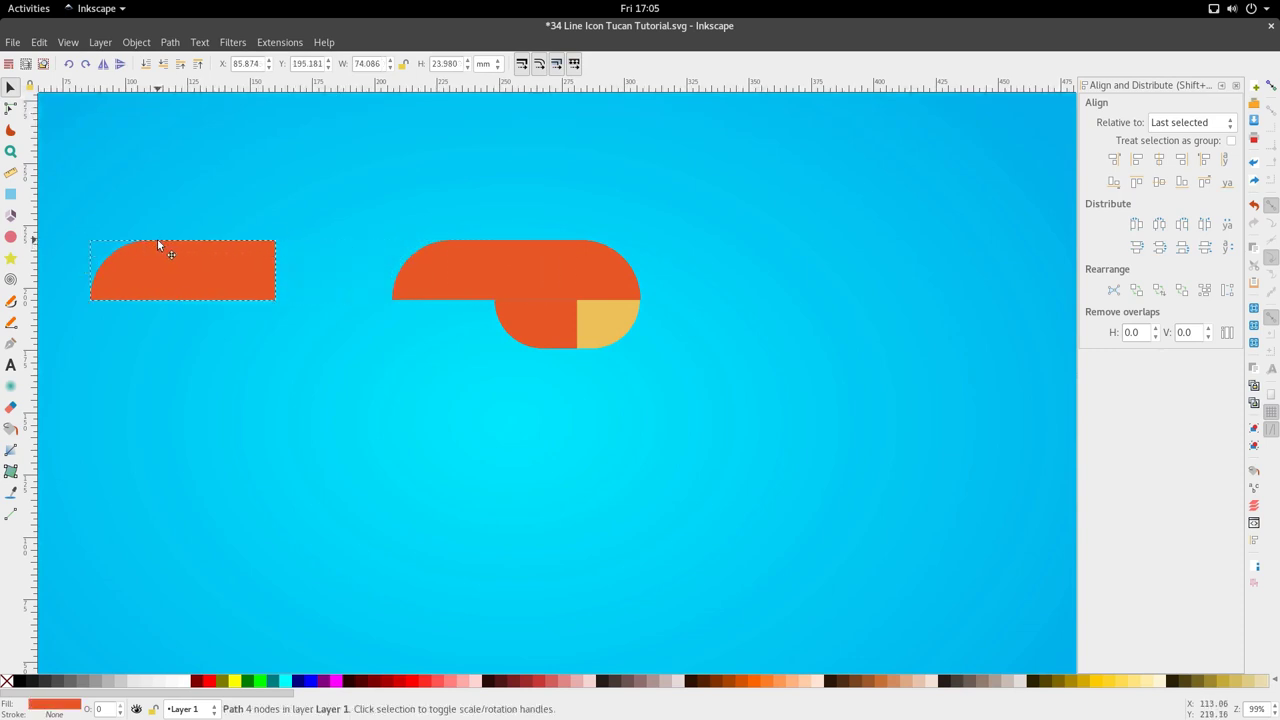
pyautogui.press('Delete')
# - Fill the remaining right piece of the divided copy with the yellow sampled from the piece beneath it
pyautogui.click(612, 318)
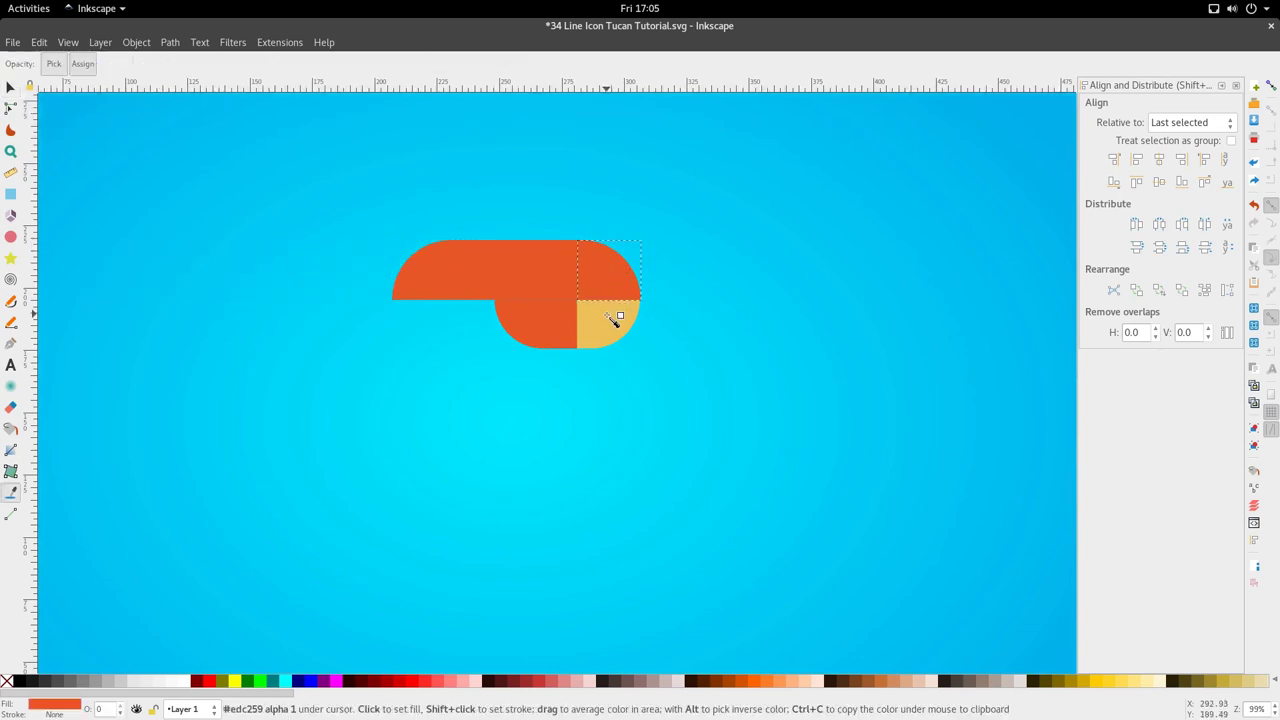
pyautogui.click(599, 391)
pyautogui.scroll(-2, 596, 346)
pyautogui.scroll(3, 596, 323)
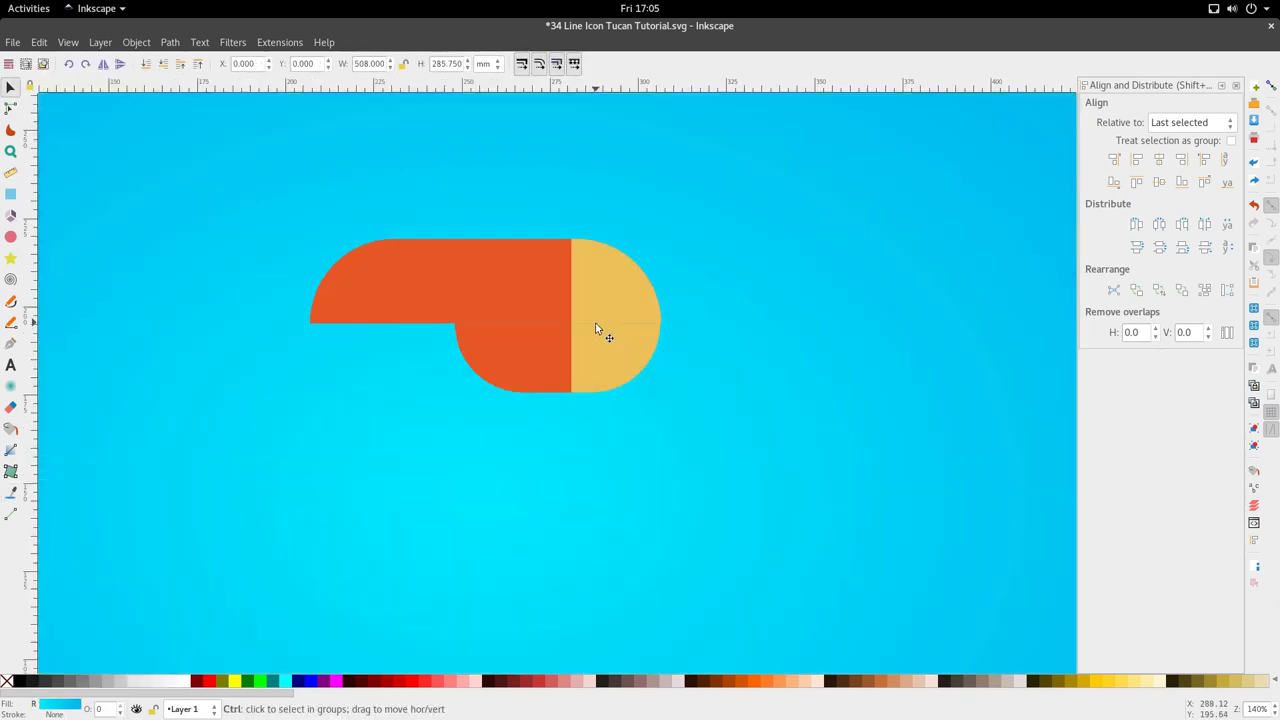
pyautogui.scroll(2, 594, 343)
pyautogui.click(596, 338)
pyautogui.click(595, 258)
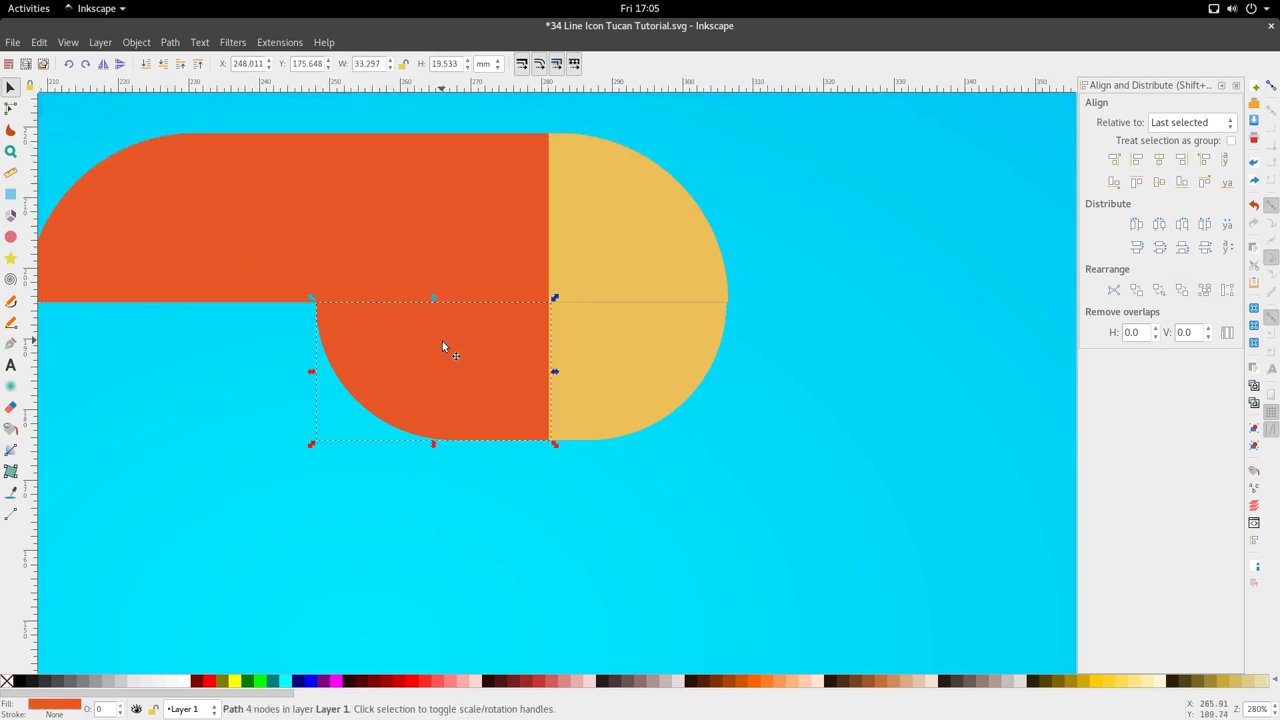
pyautogui.scroll(-3, 441, 345)
pyautogui.keyDown('ctrl'); pyautogui.click(530, 383); pyautogui.keyUp('ctrl')
pyautogui.scroll(-3, 530, 383)
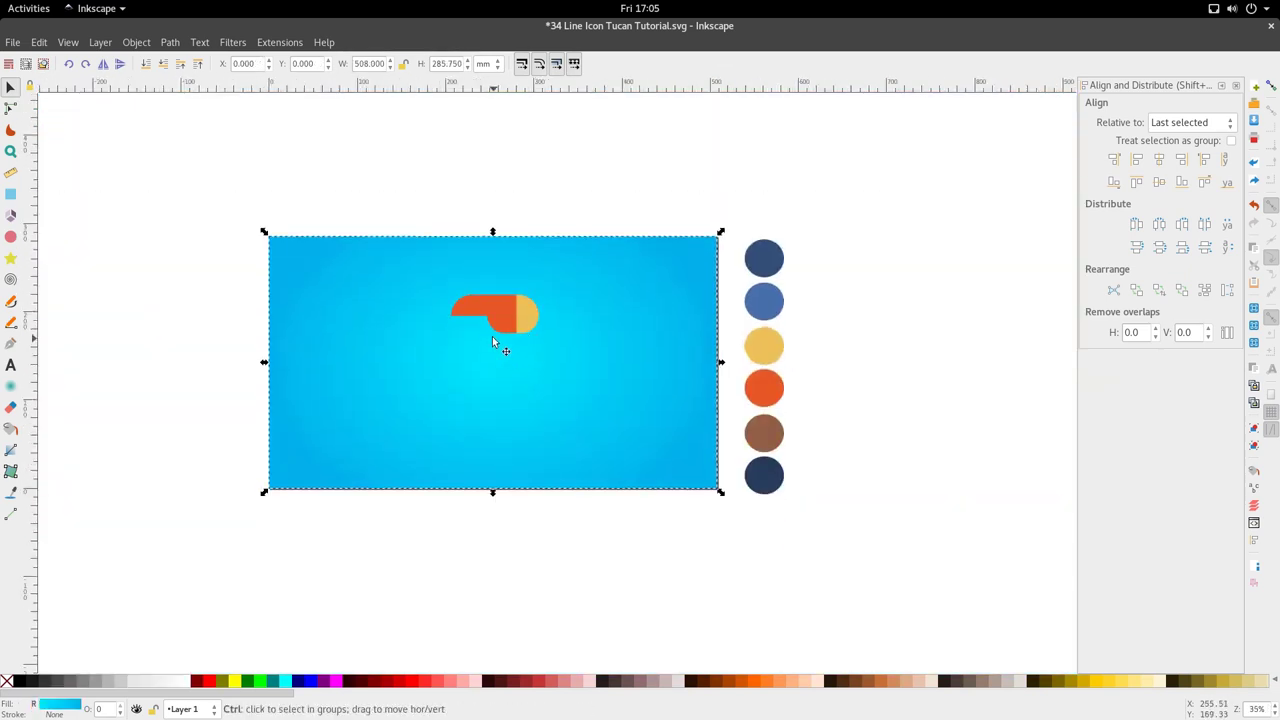
# - Draw a rectangle about 63 by 70 mm below the beak and round its corners fully
pyautogui.press('4')
pyautogui.click(11, 193)
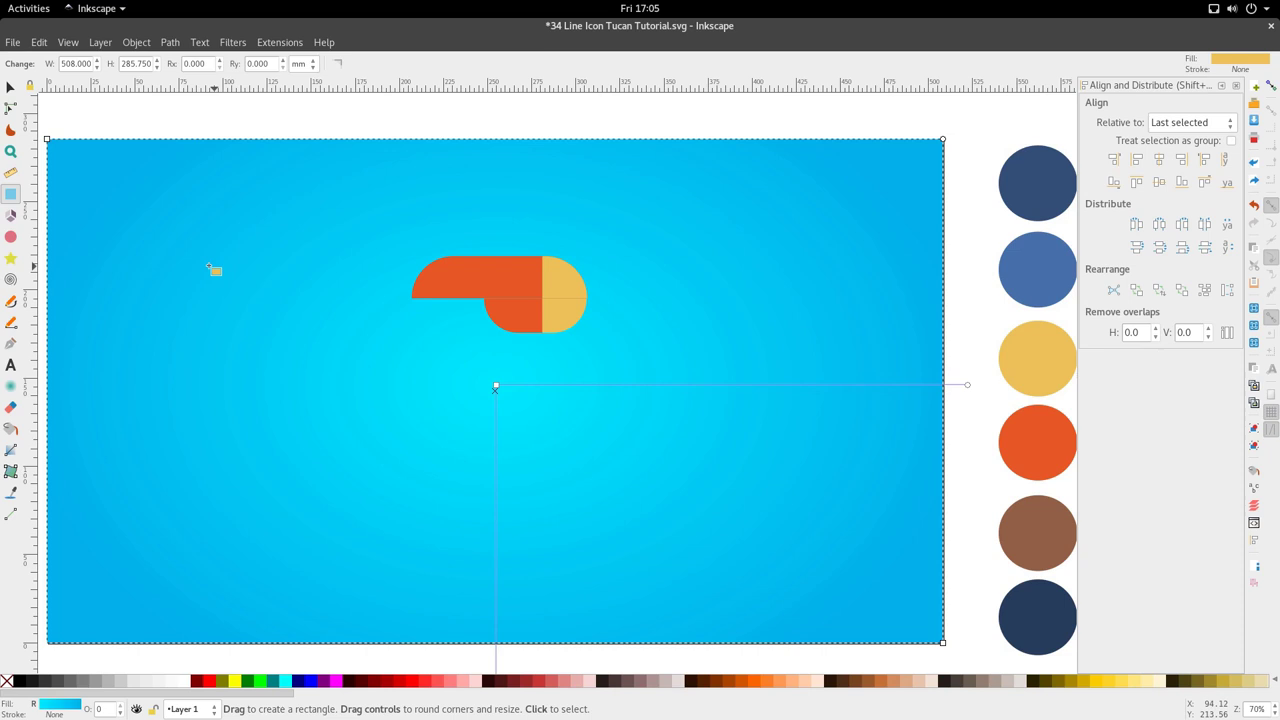
pyautogui.moveTo(443, 318)
pyautogui.mouseDown()
pyautogui.moveTo(508, 334)
pyautogui.moveTo(554, 440)
pyautogui.mouseUp()
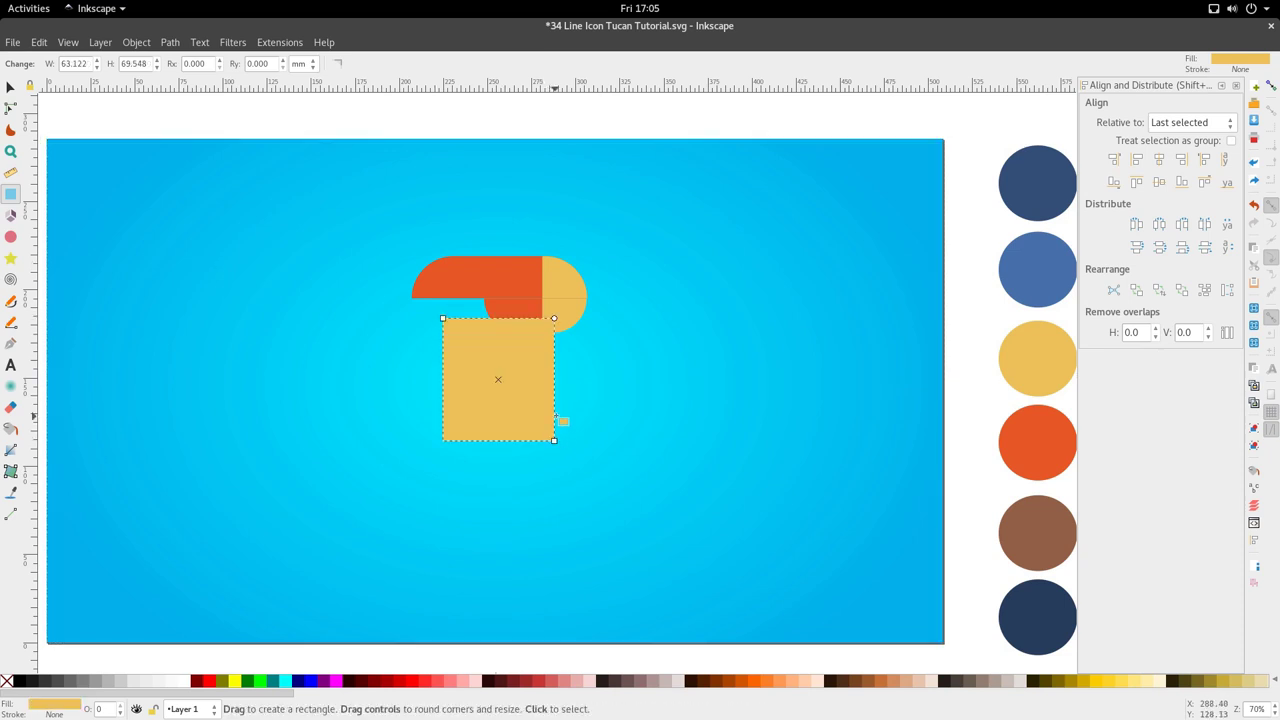
pyautogui.moveTo(554, 319); pyautogui.dragTo(584, 396)
# - Place the rounded rectangle under the head with its right edge on the head's right edge, about 61.8 mm wide
pyautogui.press('s')
pyautogui.scroll(1, 548, 398)
pyautogui.moveTo(610, 343); pyautogui.dragTo(607, 344)
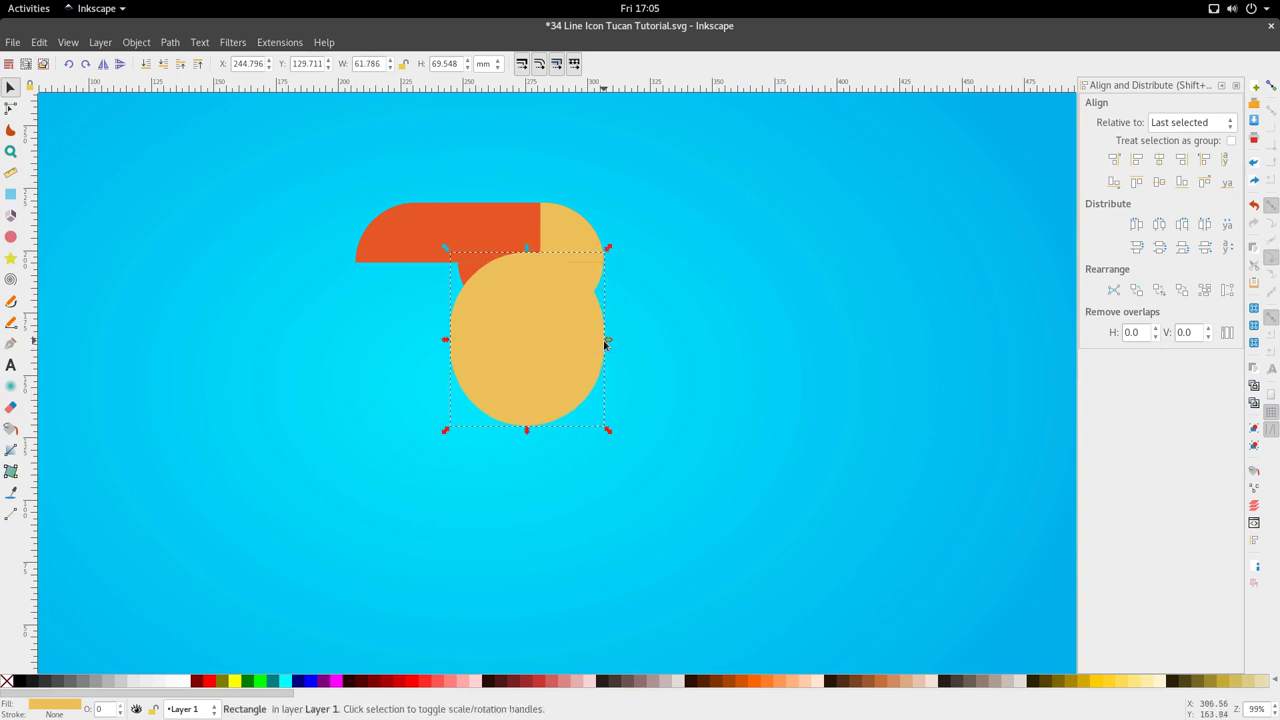
# - Narrow the rounded rectangle to about 59.4 mm from its left edge and make both corner radii 29.69 mm
pyautogui.press('r')
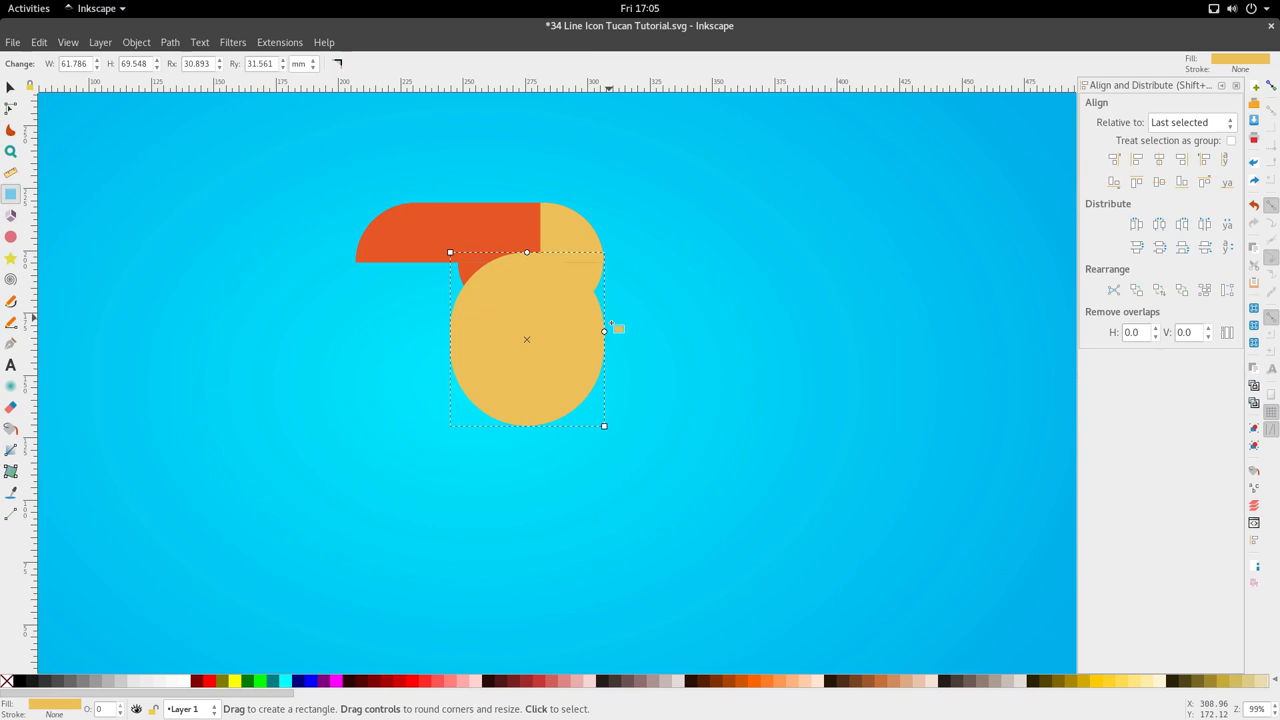
pyautogui.press('s')
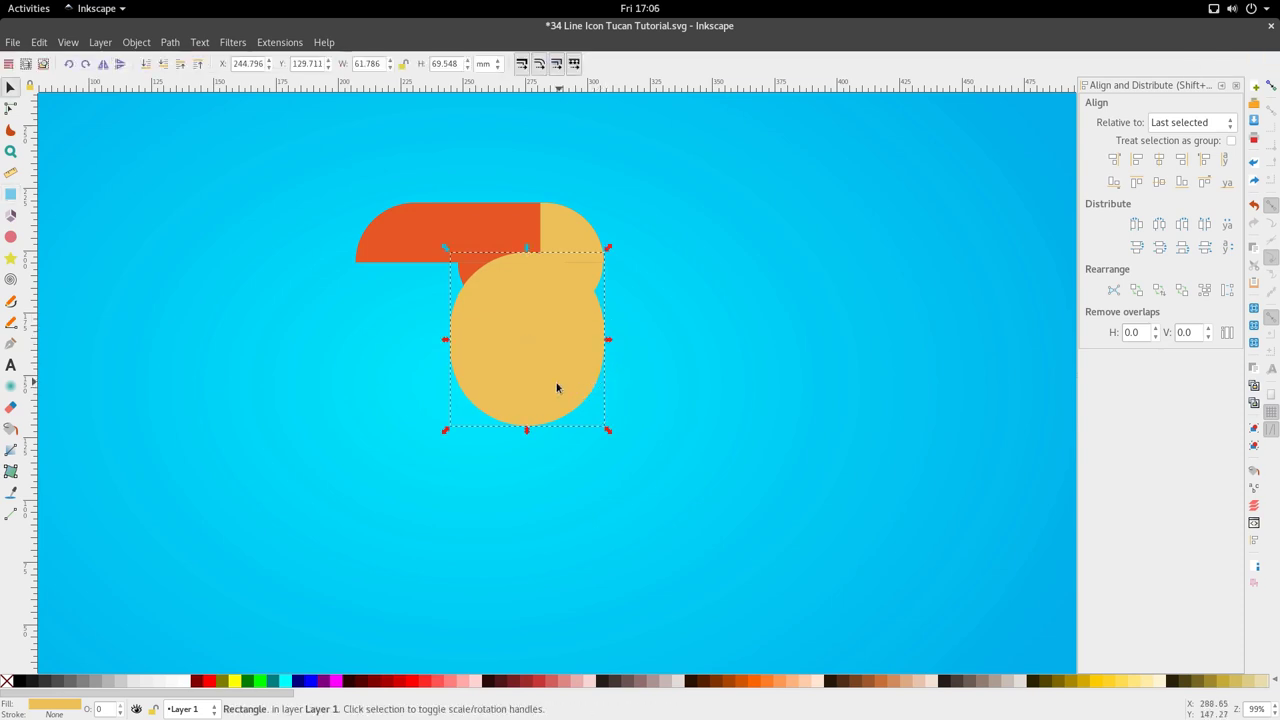
pyautogui.moveTo(445, 341); pyautogui.dragTo(456, 343)
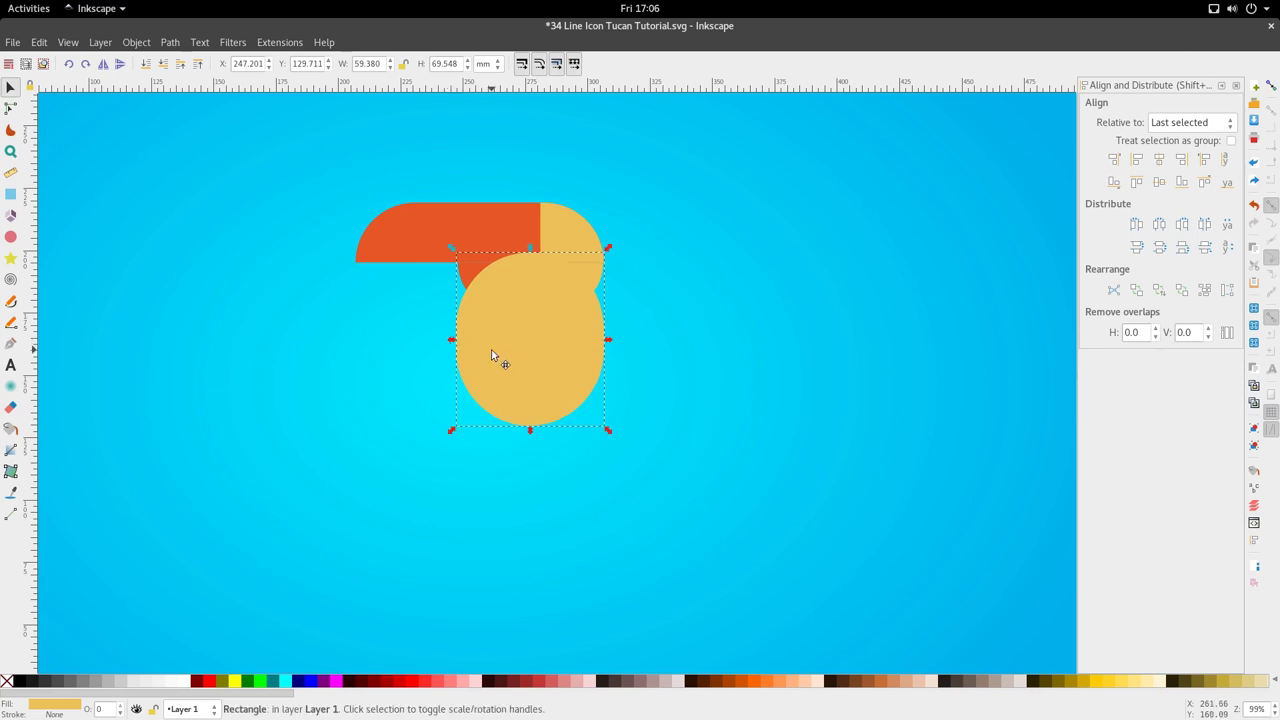
pyautogui.press('r')
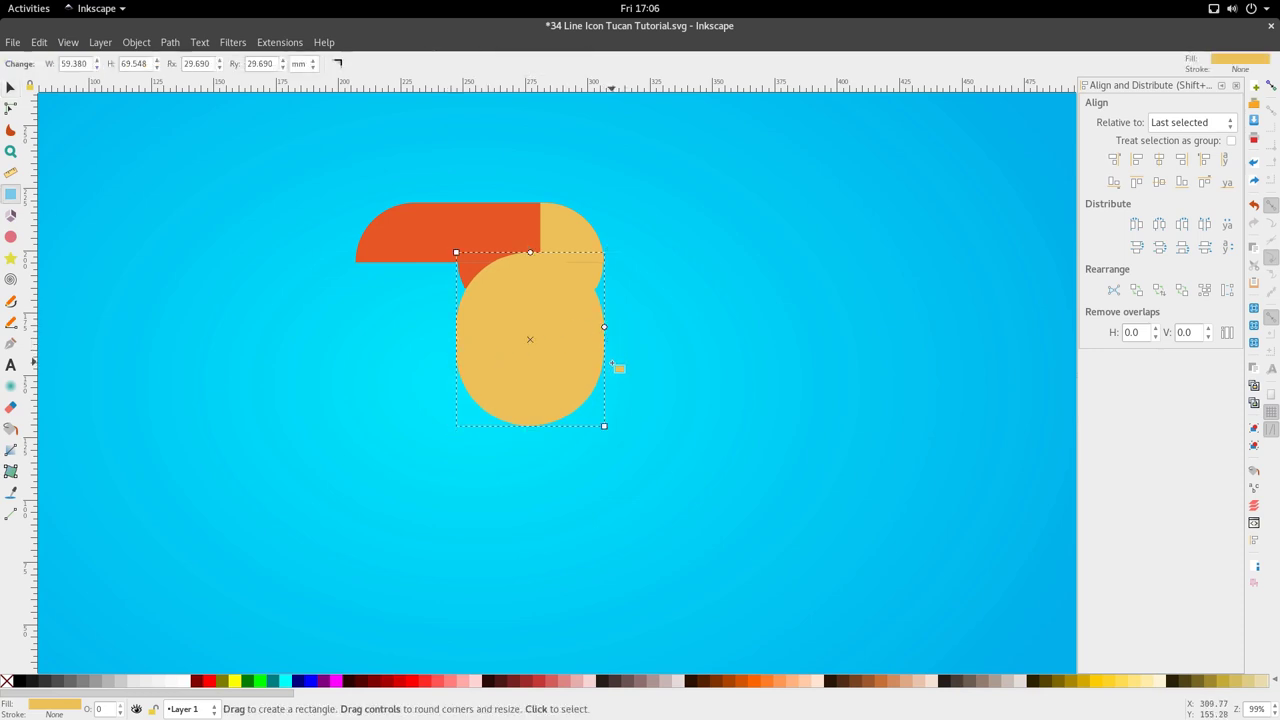
pyautogui.press('s')
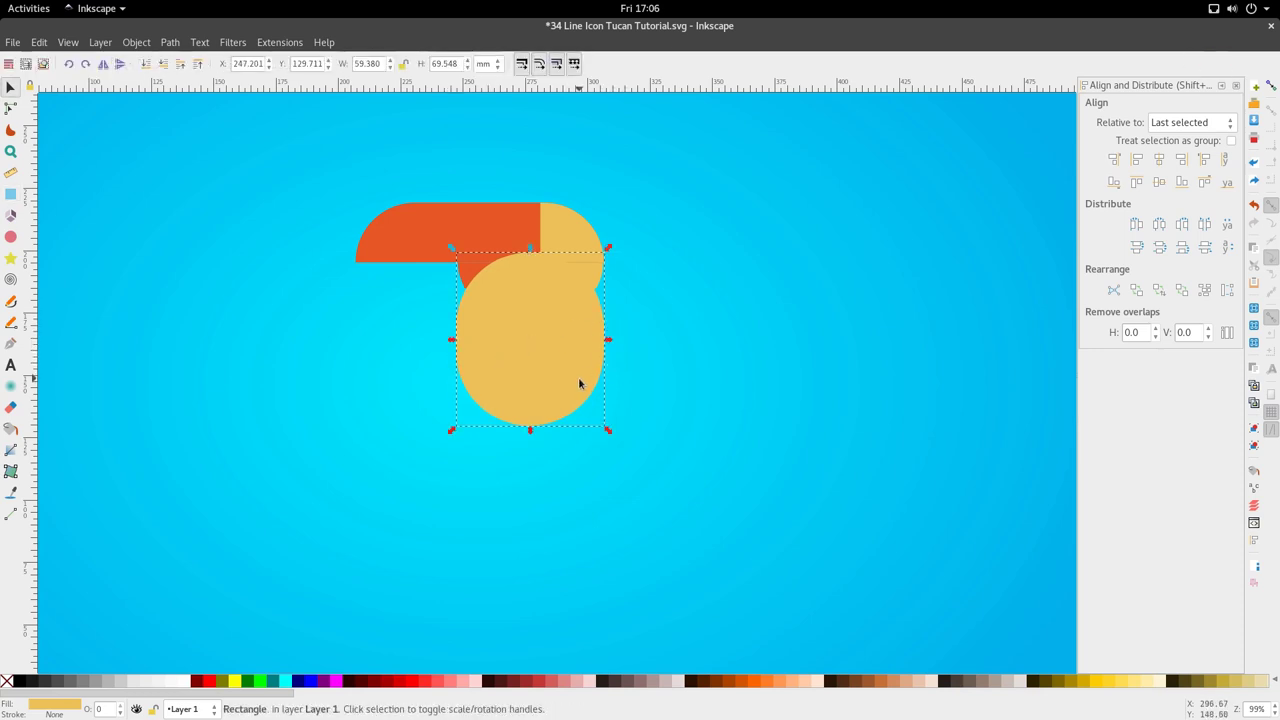
# - Lower the rounded rectangle in the stacking order so it lies behind the beak and head pieces
pyautogui.click(165, 66)
pyautogui.click(165, 66)
pyautogui.hotkey('ctrl', 'z')
# - Fill the rounded rectangle with the darkest navy sampled from the last palette circle
pyautogui.scroll(-3, 482, 296)
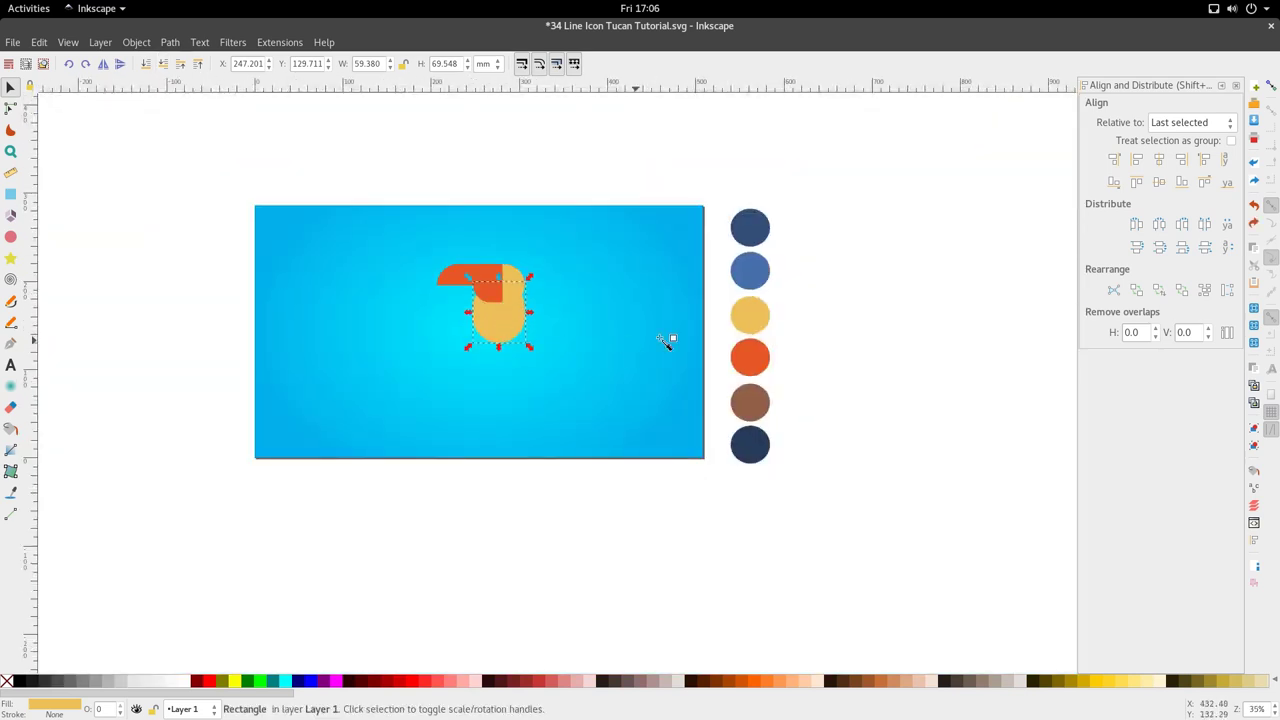
pyautogui.press('d')
pyautogui.click(755, 443)
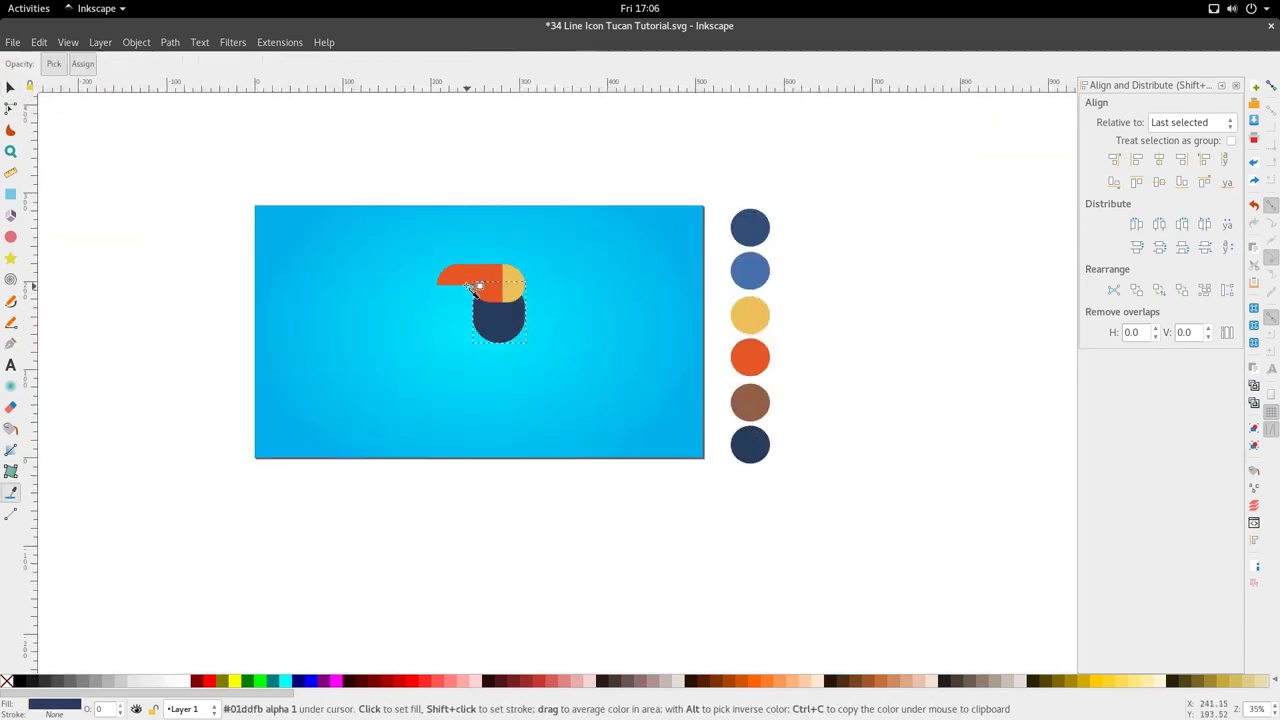
# - Duplicate the navy rounded rectangle and move the copy about 19 mm straight up
pyautogui.scroll(3, 470, 290)
pyautogui.press('s')
pyautogui.moveTo(570, 389)
pyautogui.mouseDown()
pyautogui.moveTo(577, 429)
pyautogui.moveTo(577, 346)
pyautogui.moveTo(577, 378)
pyautogui.mouseUp()
# - Fill the copy with the yellow sampled from the head and lower it behind the beak pieces
pyautogui.press('d')
pyautogui.moveTo(596, 248); pyautogui.dragTo(606, 238)
pyautogui.press('s')
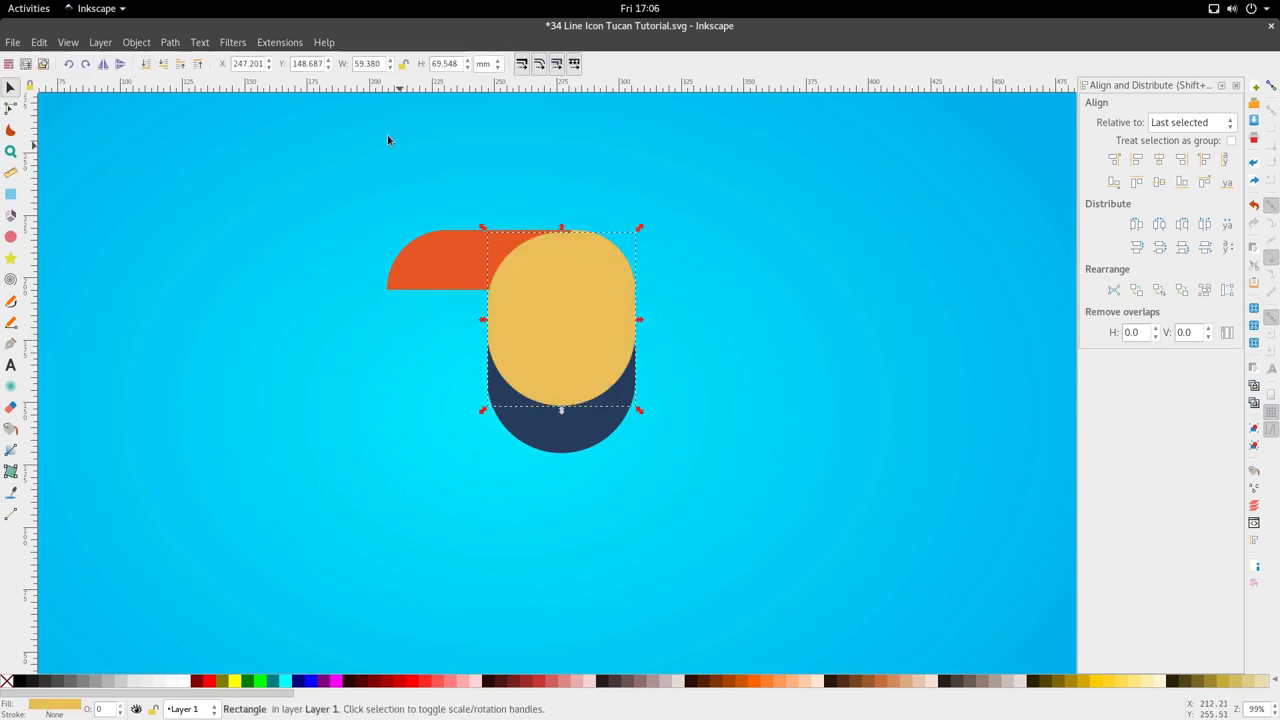
pyautogui.click(163, 65)
pyautogui.click(163, 65)
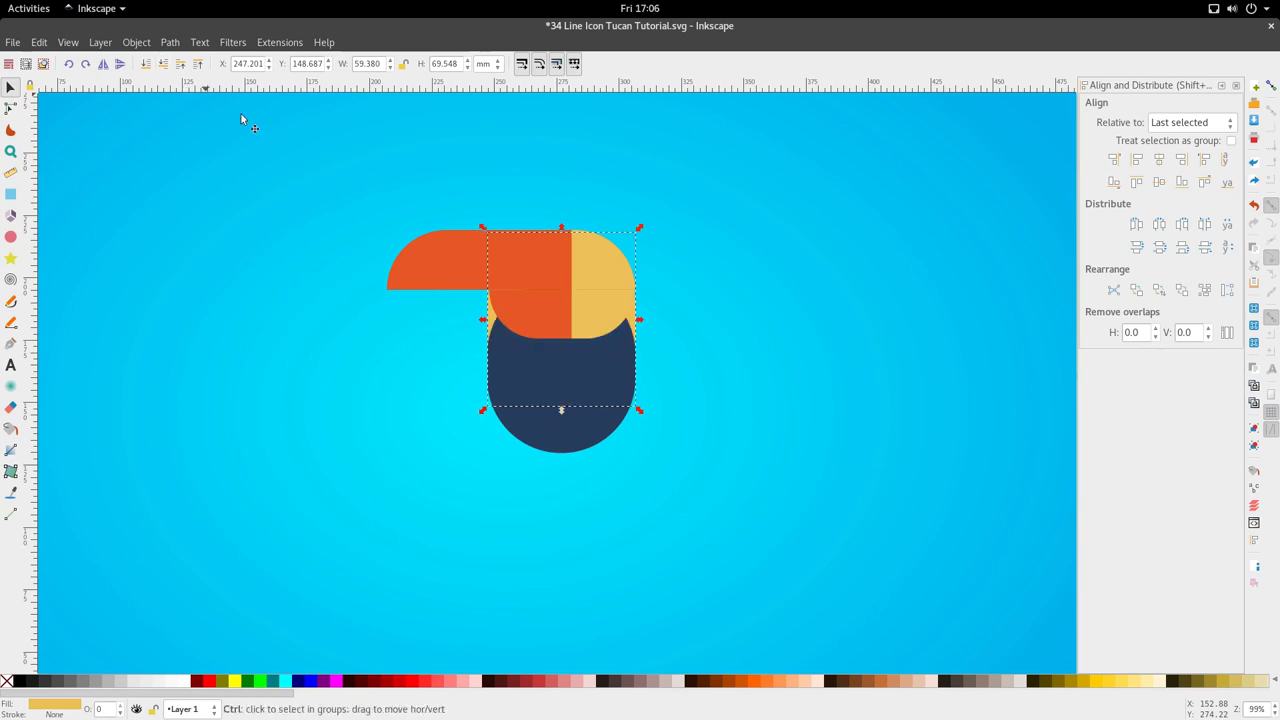
# - Extend the navy rounded rectangle upward to a height of about 77.6 mm
pyautogui.scroll(-2, 520, 344)
pyautogui.scroll(2, 530, 355)
pyautogui.press('r')
pyautogui.click(530, 405)
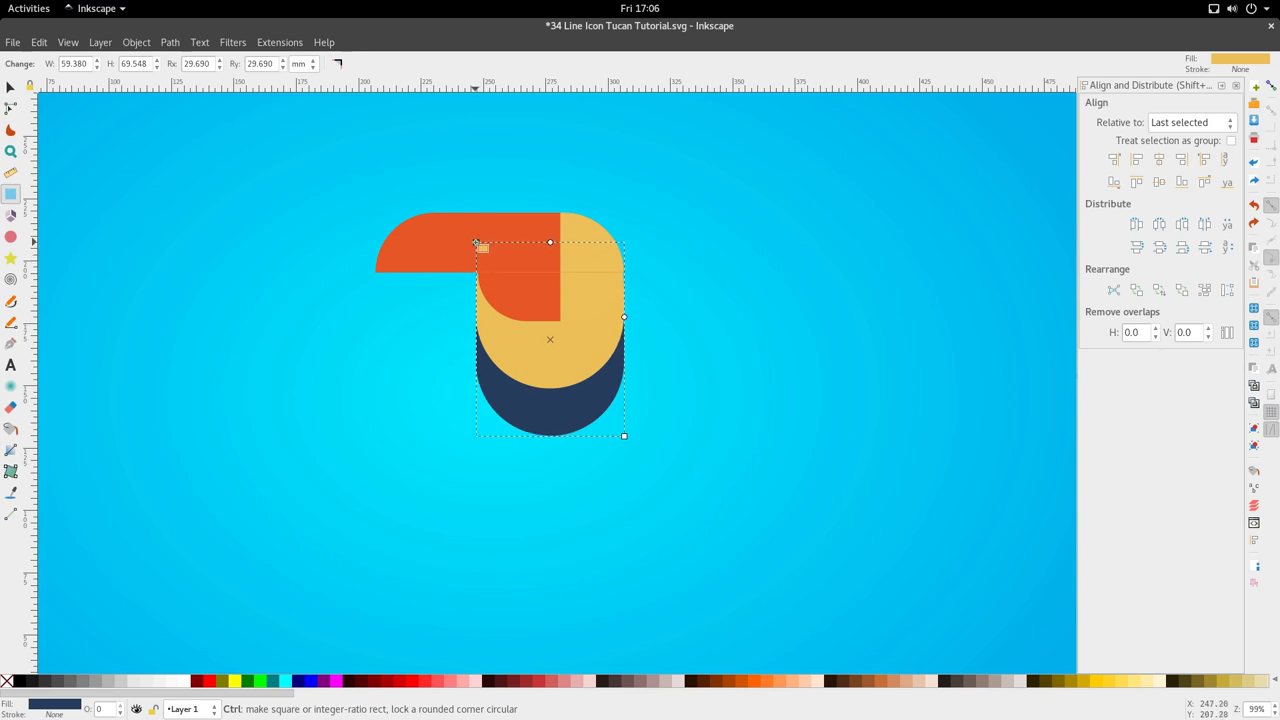
# - Move the yellow rounded rectangle about 9 mm straight up and raise the navy one to the top
pyautogui.press('s')
pyautogui.click(580, 375)
pyautogui.moveTo(582, 371); pyautogui.dragTo(582, 346)
pyautogui.press('Home')
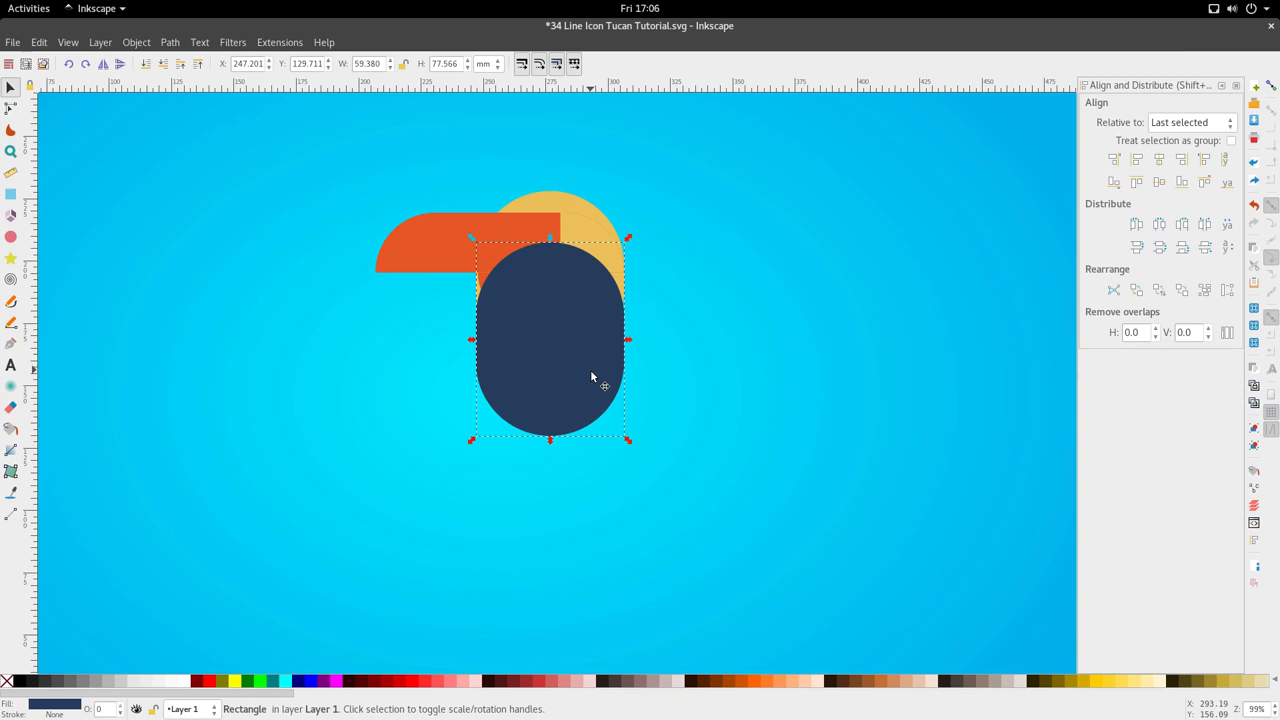
# - Intersect the navy and yellow rounded rectangles to leave a yellow chest shape over the navy body
pyautogui.keyDown('shift'); pyautogui.click(567, 203); pyautogui.keyUp('shift')
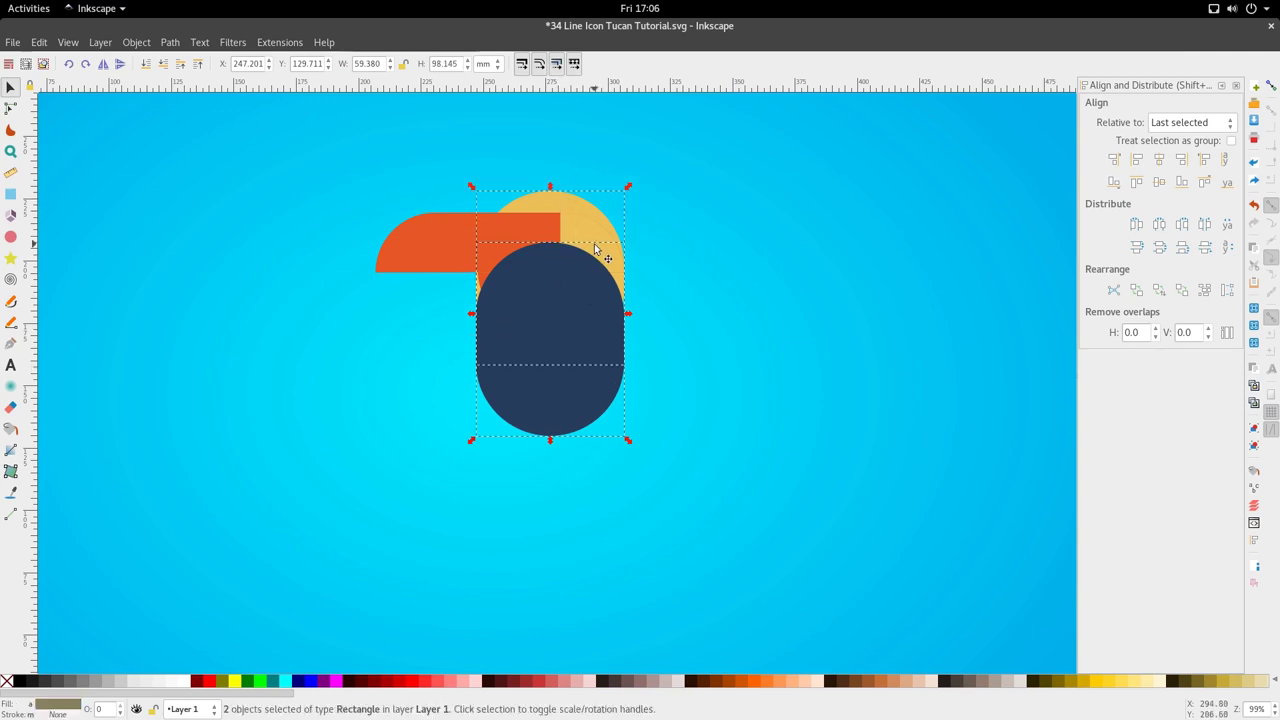
pyautogui.click(170, 42)
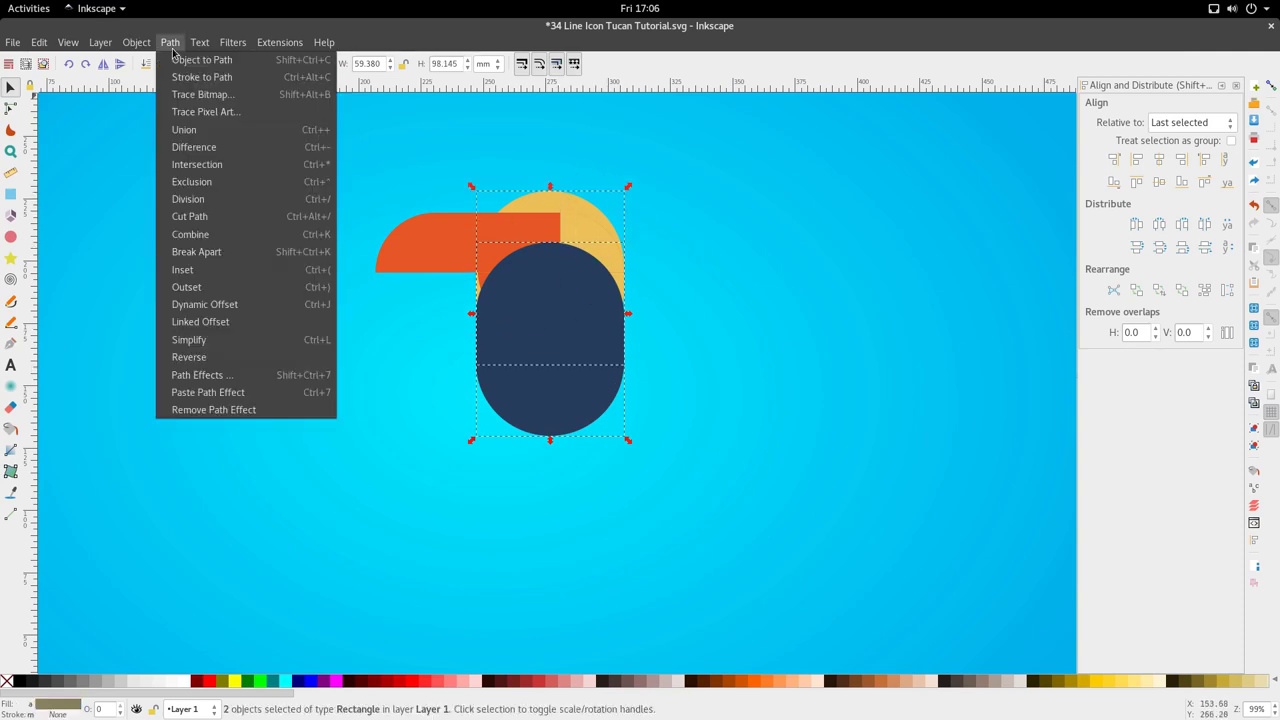
pyautogui.click(190, 165)
pyautogui.click(285, 362)
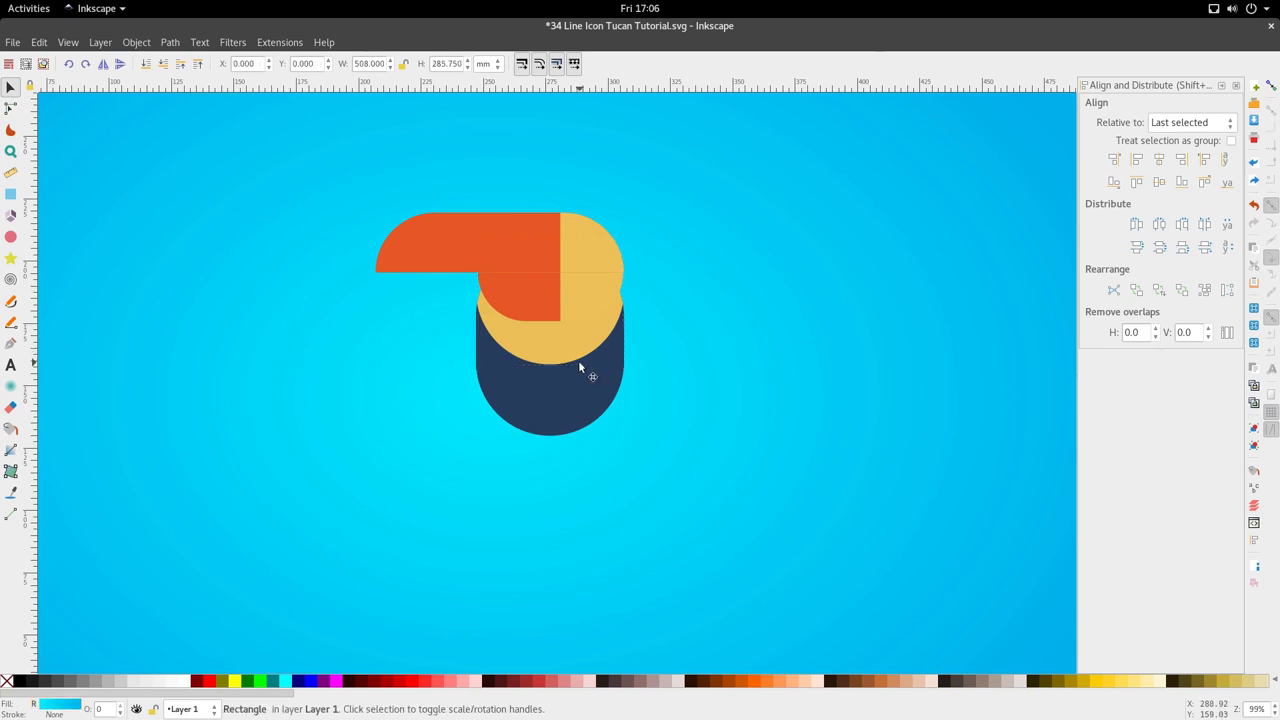
# - Examine how the head, beak, yellow chest and navy body pieces overlap
pyautogui.keyDown('ctrl'); pyautogui.scroll(-1, 567, 343); pyautogui.keyUp('ctrl')
pyautogui.keyDown('ctrl'); pyautogui.scroll(2, 567, 338); pyautogui.keyUp('ctrl')
pyautogui.click(559, 323)
pyautogui.click(550, 300)
pyautogui.click(570, 229)
pyautogui.click(491, 303)
pyautogui.click(496, 428)
pyautogui.keyDown('ctrl'); pyautogui.scroll(-3, 495, 428); pyautogui.keyUp('ctrl')
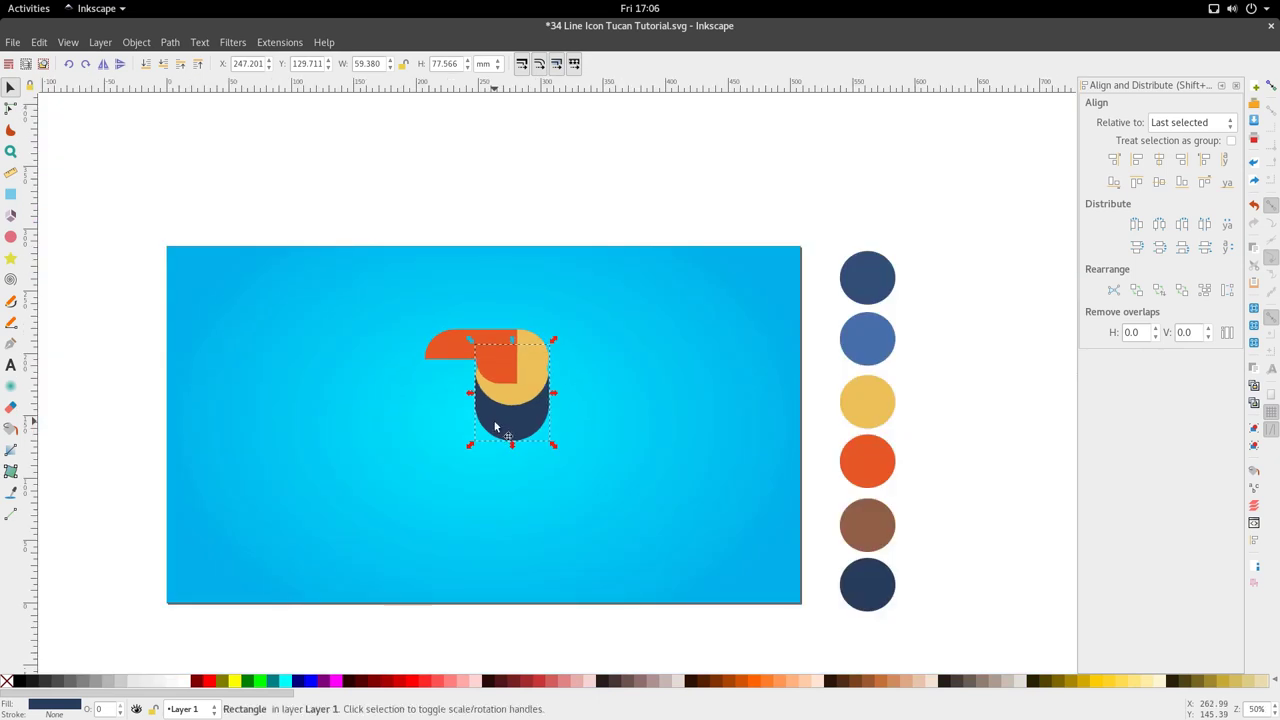
pyautogui.scroll(-1, 495, 420)
pyautogui.keyDown('ctrl'); pyautogui.scroll(2, 505, 400); pyautogui.keyUp('ctrl')
# - Draw a narrow leg rectangle about 5.6 × 35.5 mm below the body and fill it with the body's navy
pyautogui.click(9, 195)
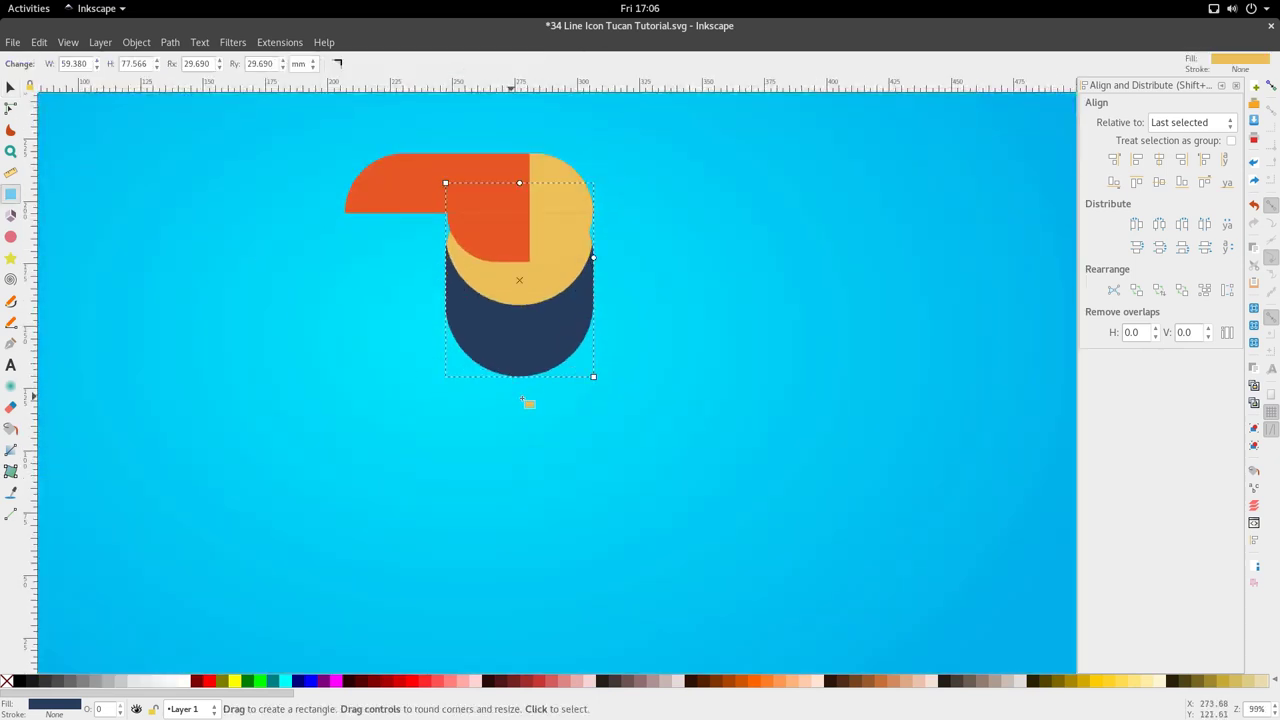
pyautogui.moveTo(516, 356)
pyautogui.mouseDown()
pyautogui.moveTo(530, 386)
pyautogui.moveTo(529, 491)
pyautogui.mouseUp()
pyautogui.moveTo(529, 429); pyautogui.dragTo(520, 390)
pyautogui.press('s')
pyautogui.moveTo(512, 495); pyautogui.dragTo(519, 462)
pyautogui.press('d')
pyautogui.click(537, 350)
pyautogui.press('s')
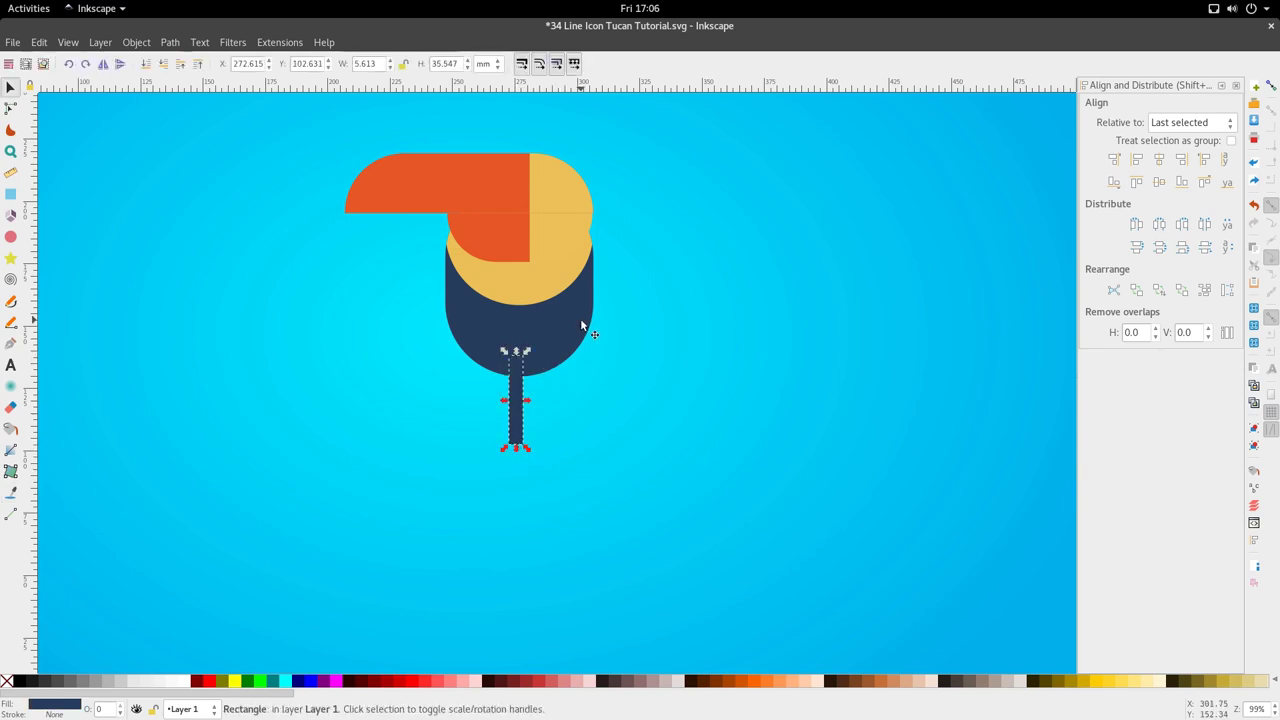
# - Try to move the upper beak piece away from the head and undo the move
pyautogui.scroll(2, 596, 243)
pyautogui.scroll(-2, 600, 250)
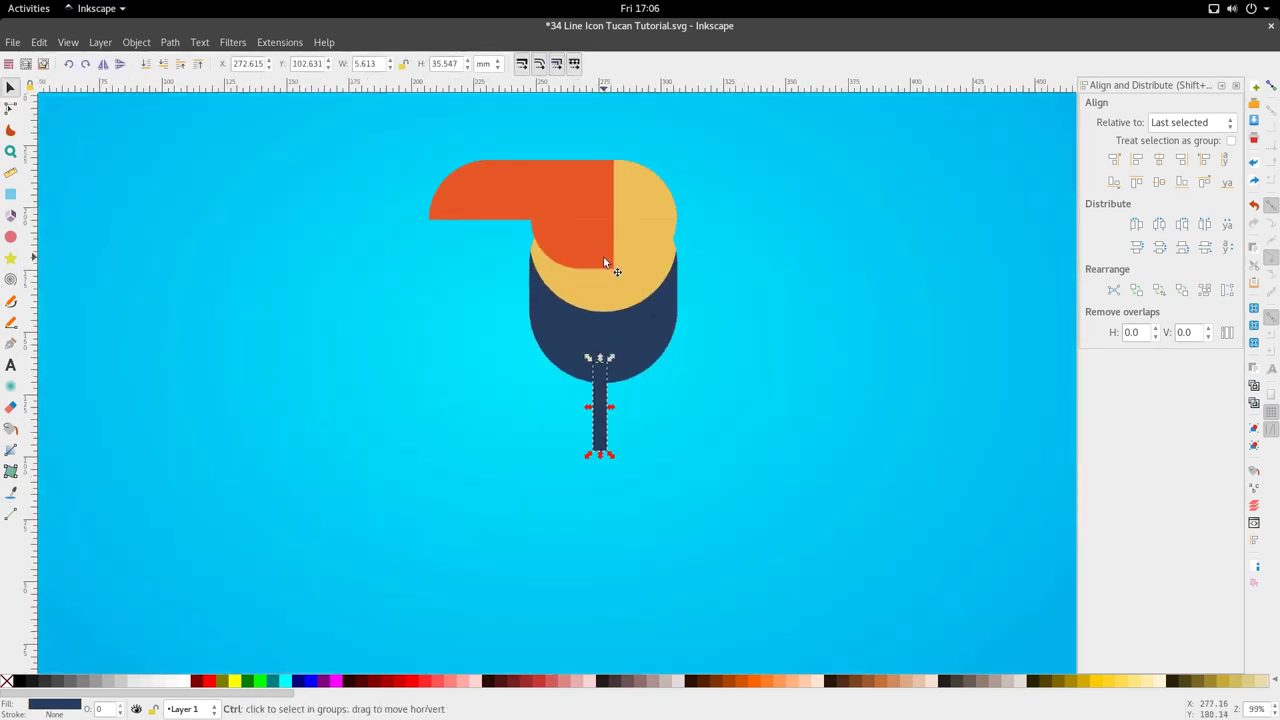
pyautogui.press('ctrl')
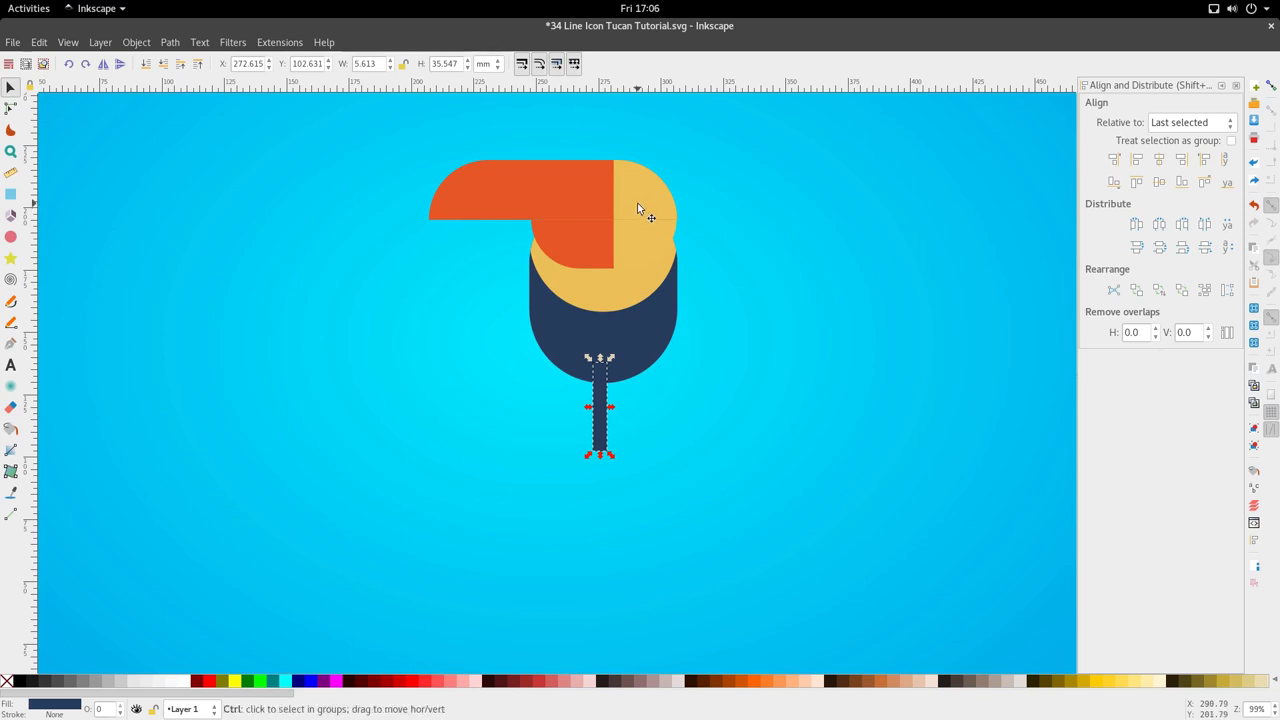
pyautogui.click(643, 198)
pyautogui.keyDown('shift'); pyautogui.click(554, 191); pyautogui.keyUp('shift')
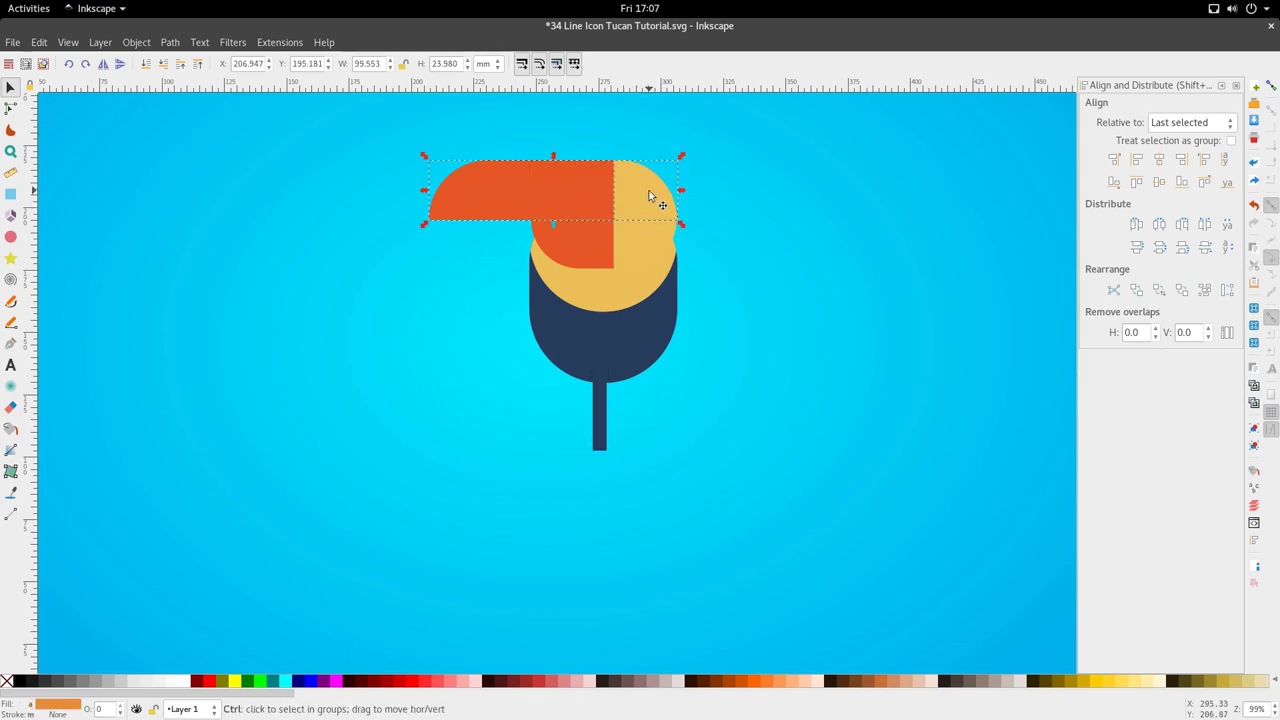
pyautogui.scroll(2, 649, 190)
pyautogui.click(787, 217)
pyautogui.moveTo(481, 182); pyautogui.dragTo(360, 179)
pyautogui.hotkey('ctrl', 'z')
# - Duplicate the orange upper beak piece, rotate the copy 90° counterclockwise and place it upright against the body's back edge as a wing
pyautogui.scroll(-2, 607, 204)
pyautogui.press('Home')
pyautogui.moveTo(485, 208); pyautogui.dragTo(549, 289)
pyautogui.hotkey('ctrl', 'd')
pyautogui.click(575, 295)
pyautogui.moveTo(660, 260); pyautogui.dragTo(523, 200)
pyautogui.moveTo(531, 313); pyautogui.dragTo(680, 525)
# - Shorten the orange wing to about 64.5 mm tall by moving its lower nodes up
pyautogui.scroll(2, 631, 392)
pyautogui.press('n')
pyautogui.scroll(-2, 628, 420)
pyautogui.moveTo(653, 480); pyautogui.dragTo(655, 393)
pyautogui.press('s')
pyautogui.click(664, 443)
pyautogui.click(635, 328)
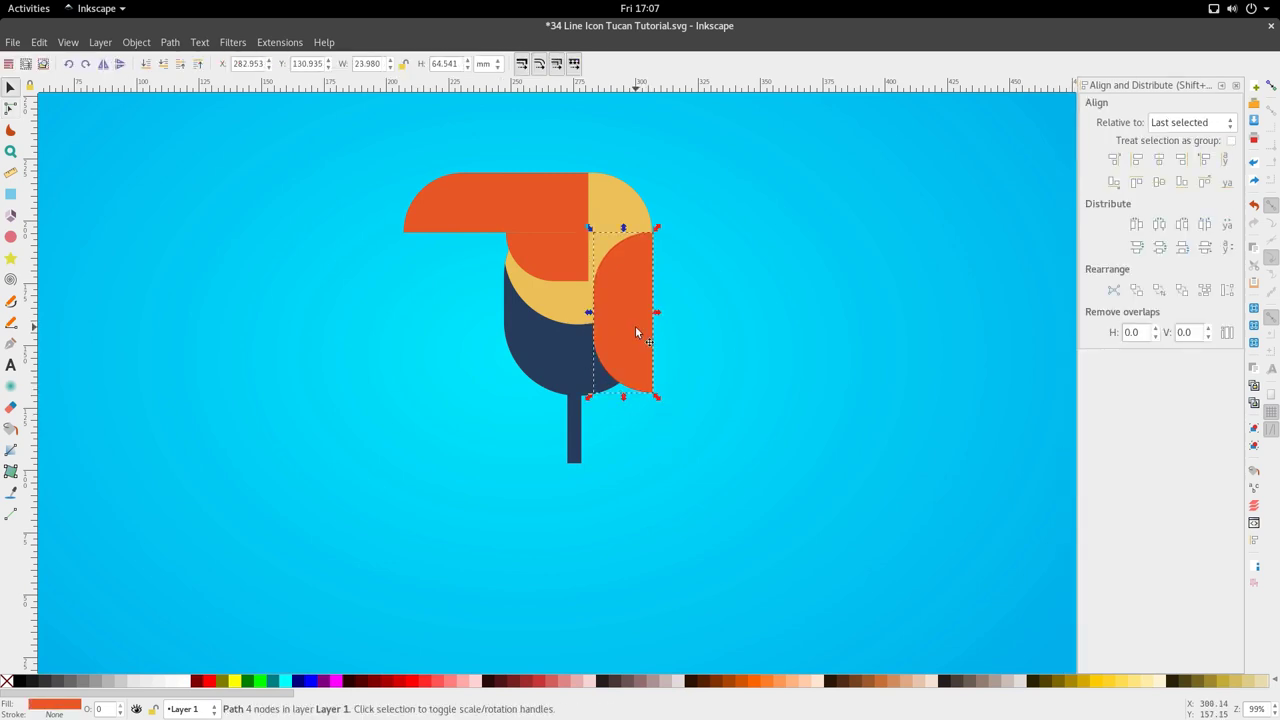
# - Enable snapping and draw a navy rectangle about 24 × 28.6 mm over the wing's upper end
pyautogui.scroll(1, 636, 315)
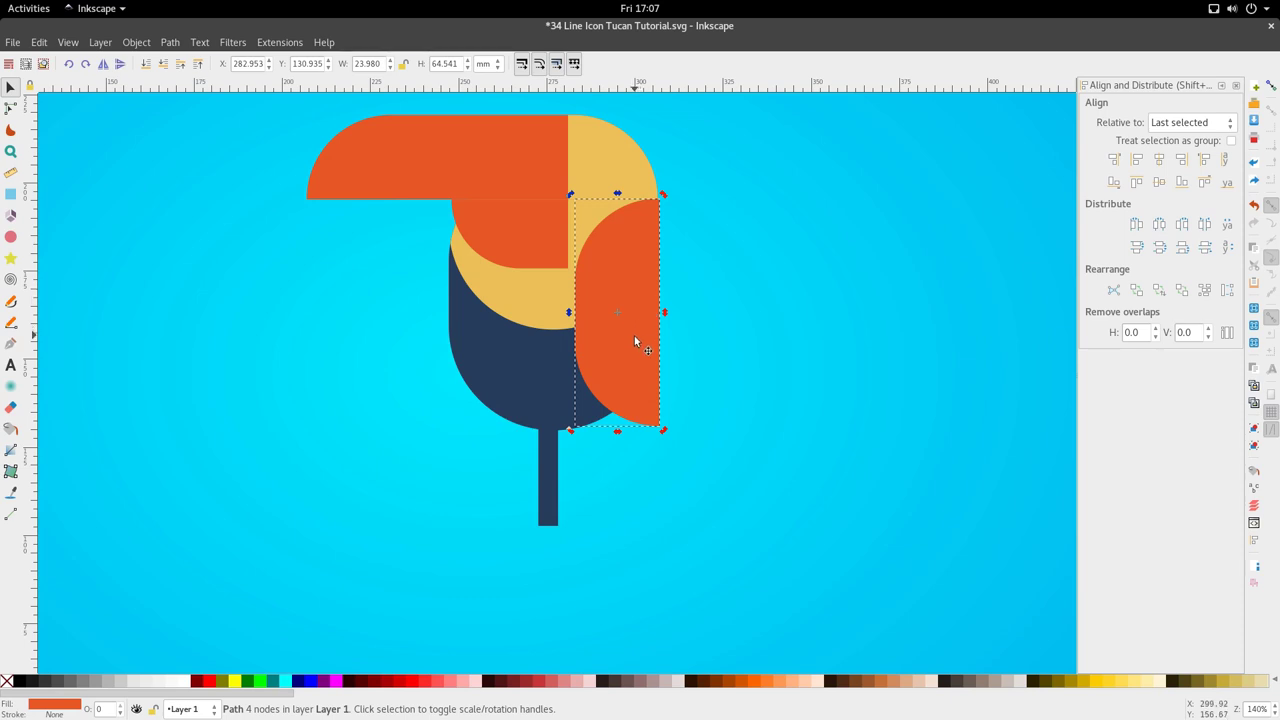
pyautogui.press('n')
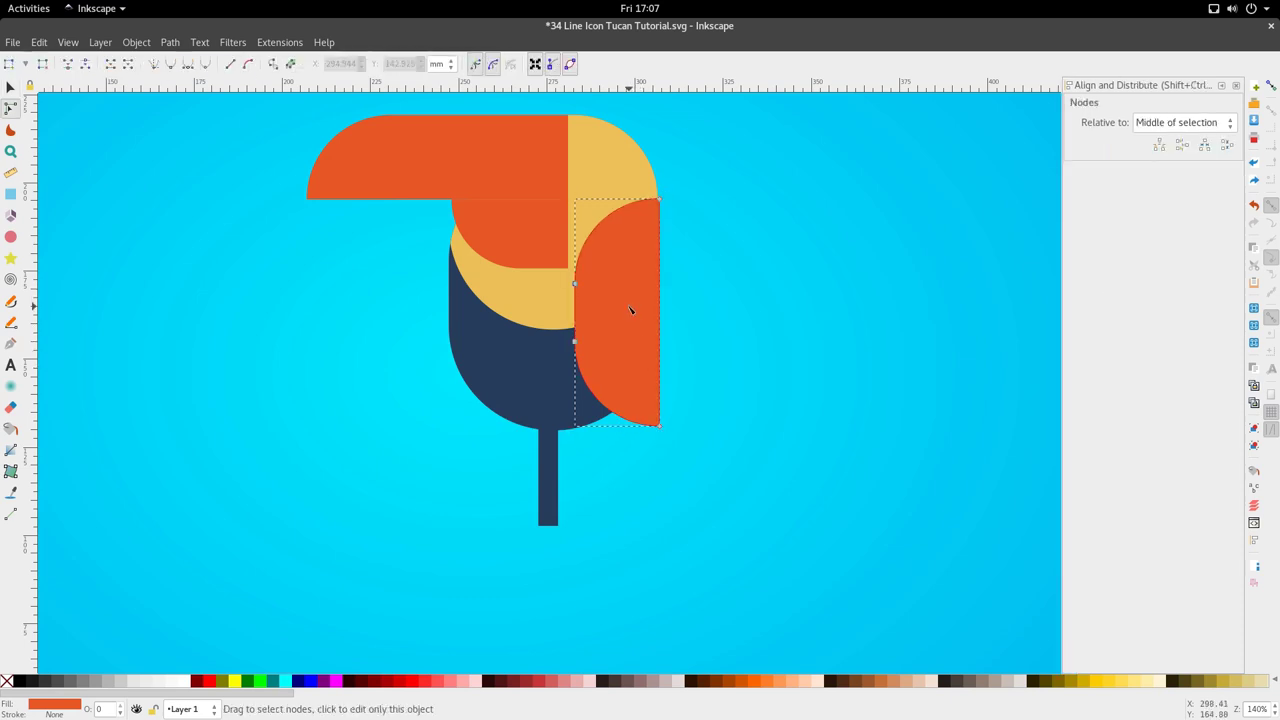
pyautogui.click(11, 237)
pyautogui.click(11, 194)
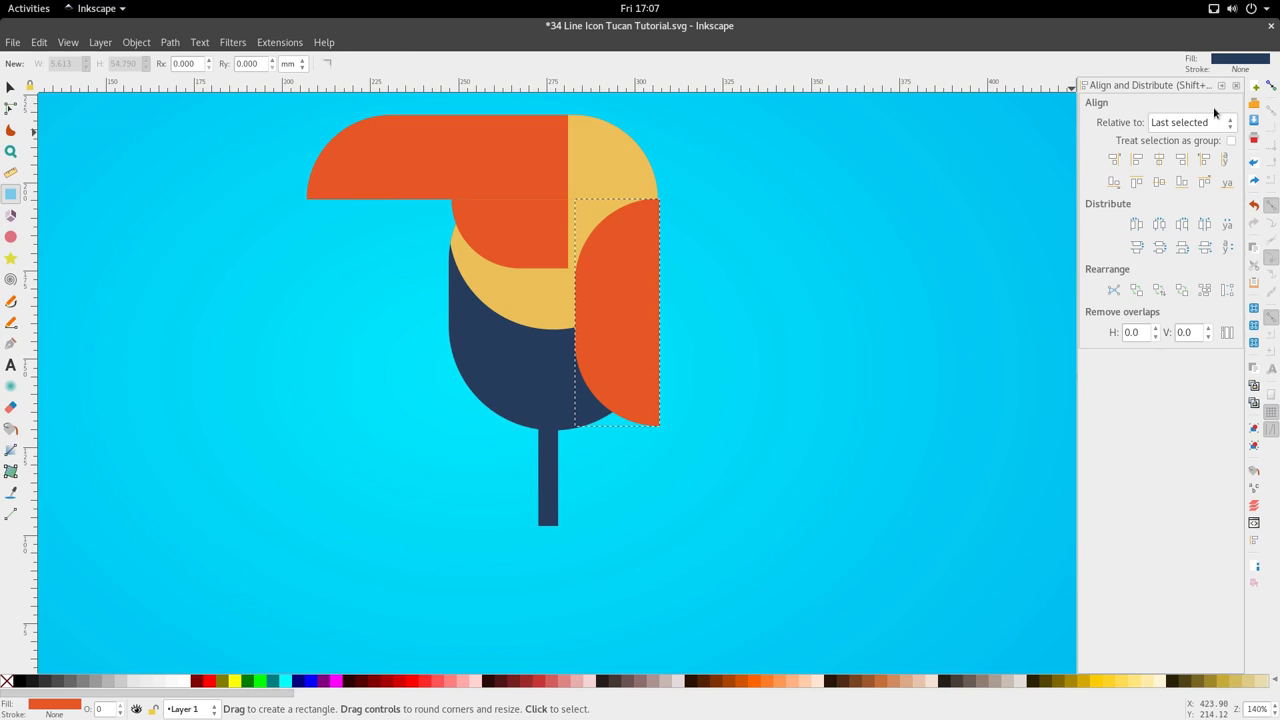
pyautogui.click(1269, 87)
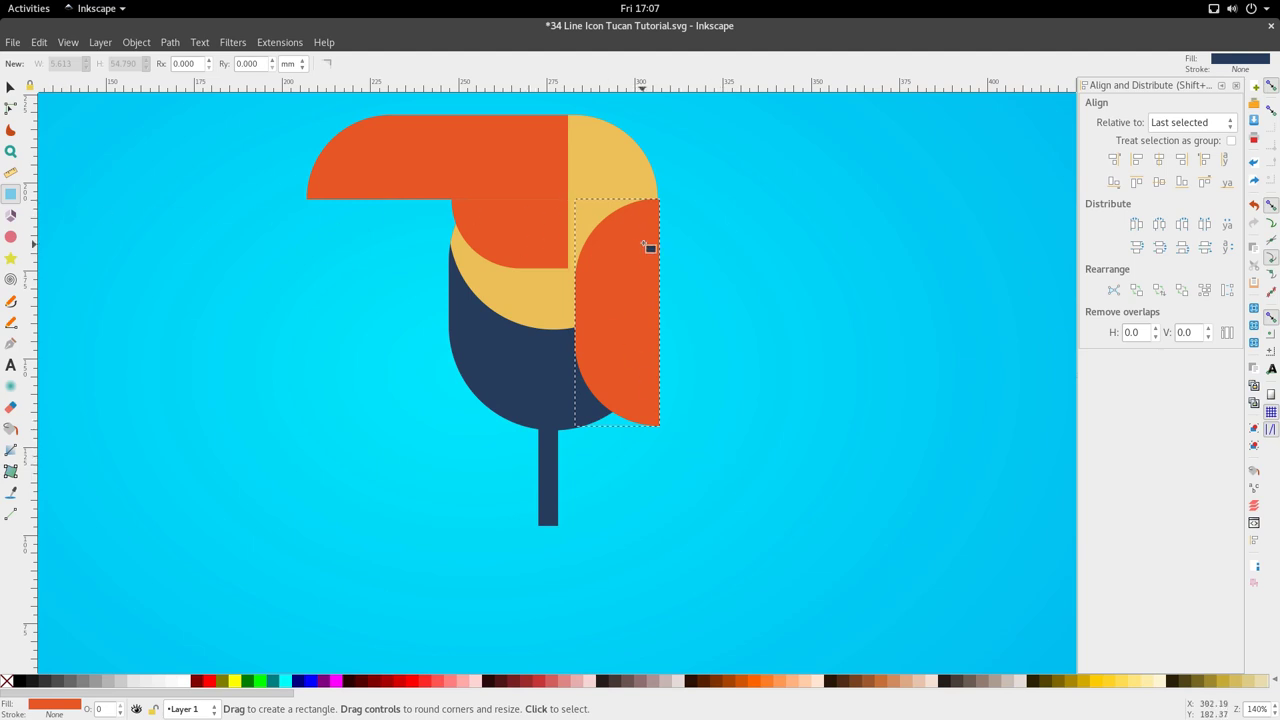
pyautogui.scroll(1, 645, 250)
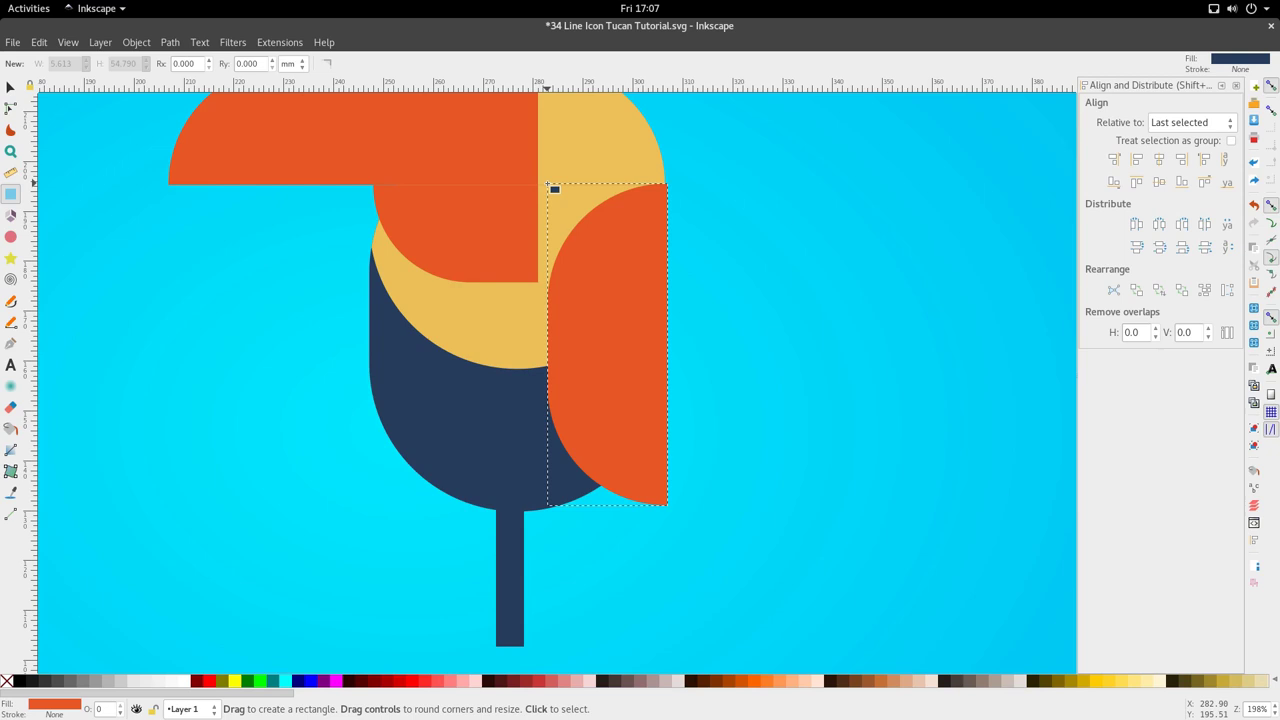
pyautogui.scroll(5, 548, 184)
pyautogui.scroll(-3, 550, 200)
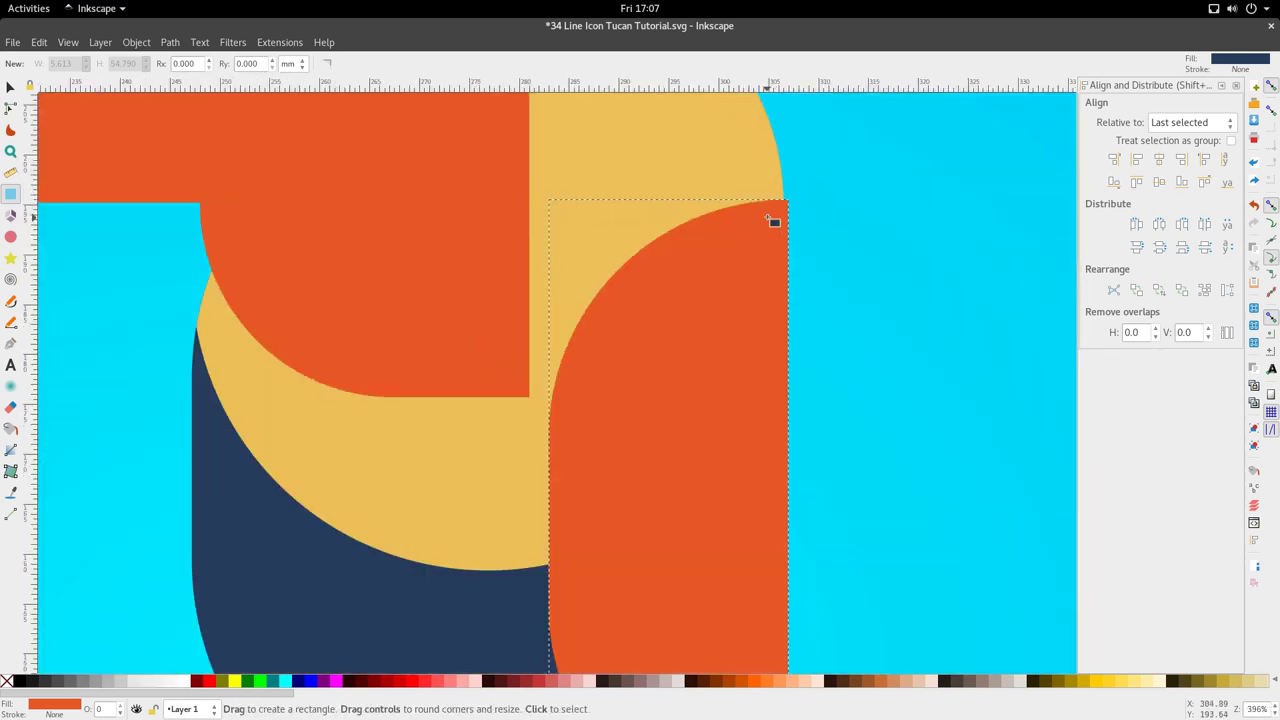
pyautogui.moveTo(789, 200)
pyautogui.mouseDown()
pyautogui.moveTo(686, 251)
pyautogui.moveTo(606, 423)
pyautogui.moveTo(556, 490)
pyautogui.mouseUp()
pyautogui.scroll(-2, 683, 354)
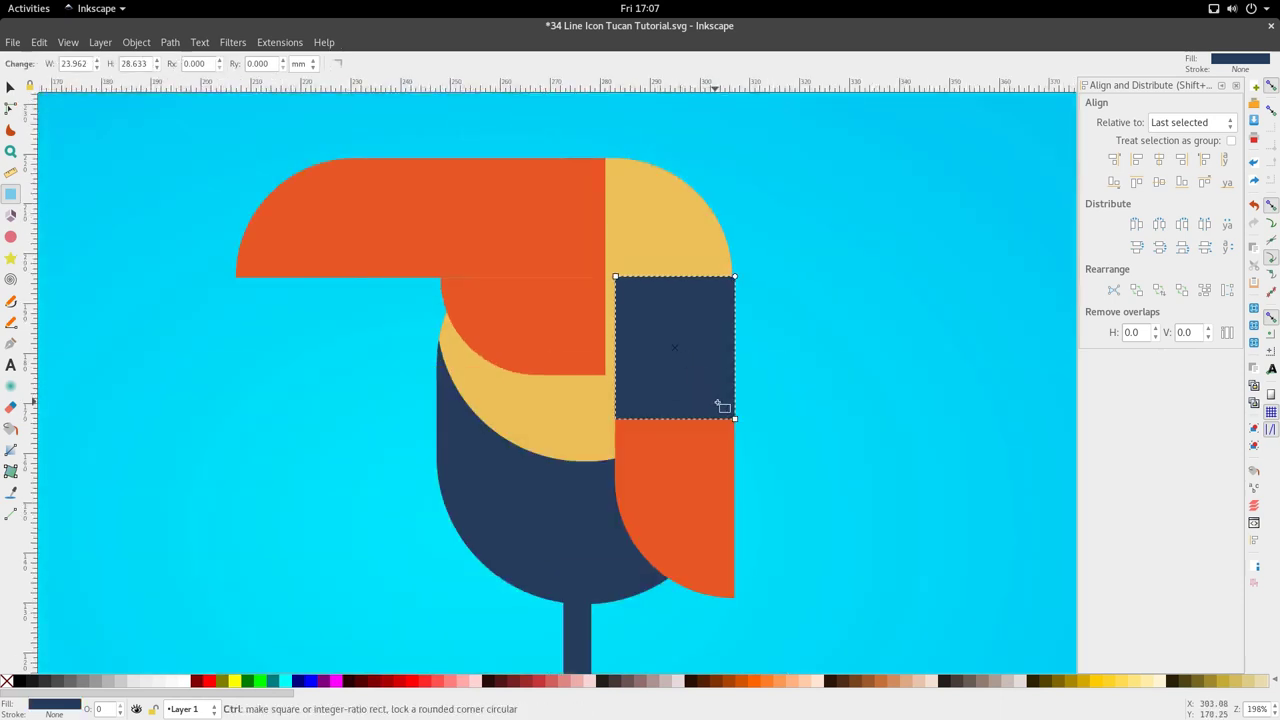
# - Round the new navy rectangle's corners fully, to a radius of about 12 mm
pyautogui.moveTo(735, 290); pyautogui.dragTo(720, 258)
pyautogui.scroll(2, 725, 349)
pyautogui.press('s')
pyautogui.hotkey('ctrl', 'z')
pyautogui.hotkey('ctrl', 'z')
pyautogui.scroll(-2, 720, 258)
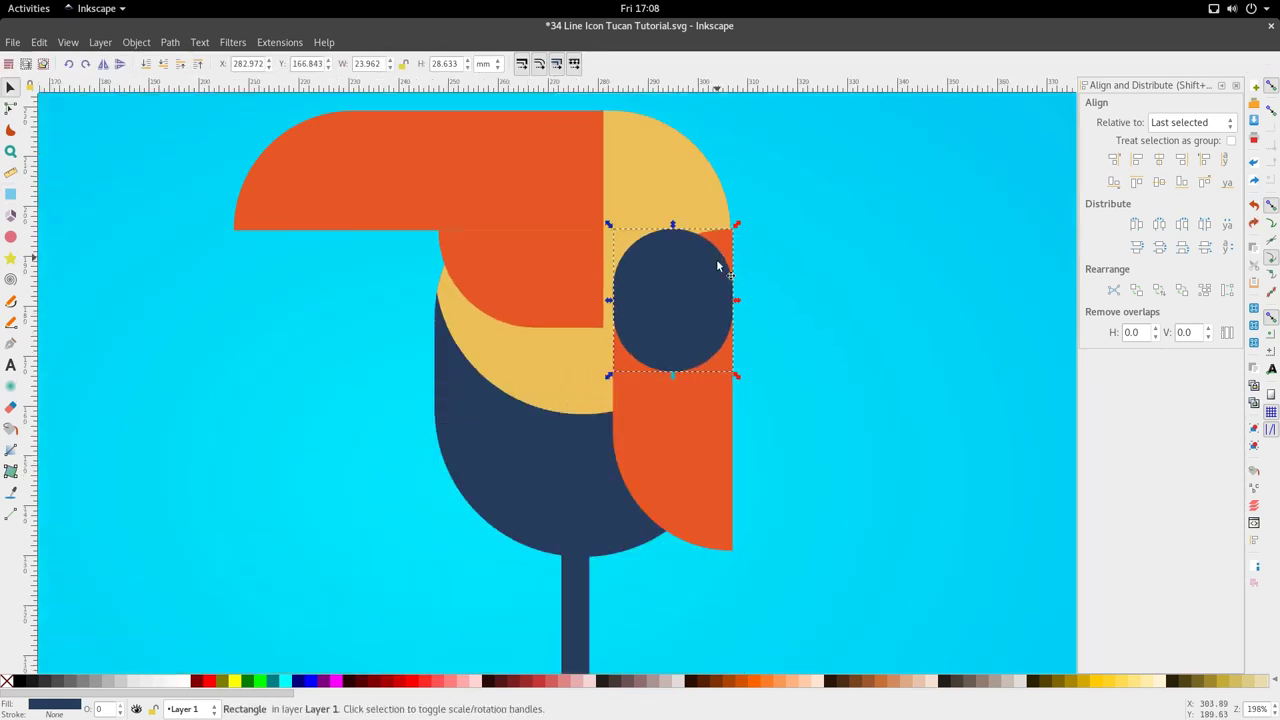
# - Move the wing's upper back corner node down so that the corner lies behind the rounded rectangle
pyautogui.click(722, 240)
pyautogui.press('n')
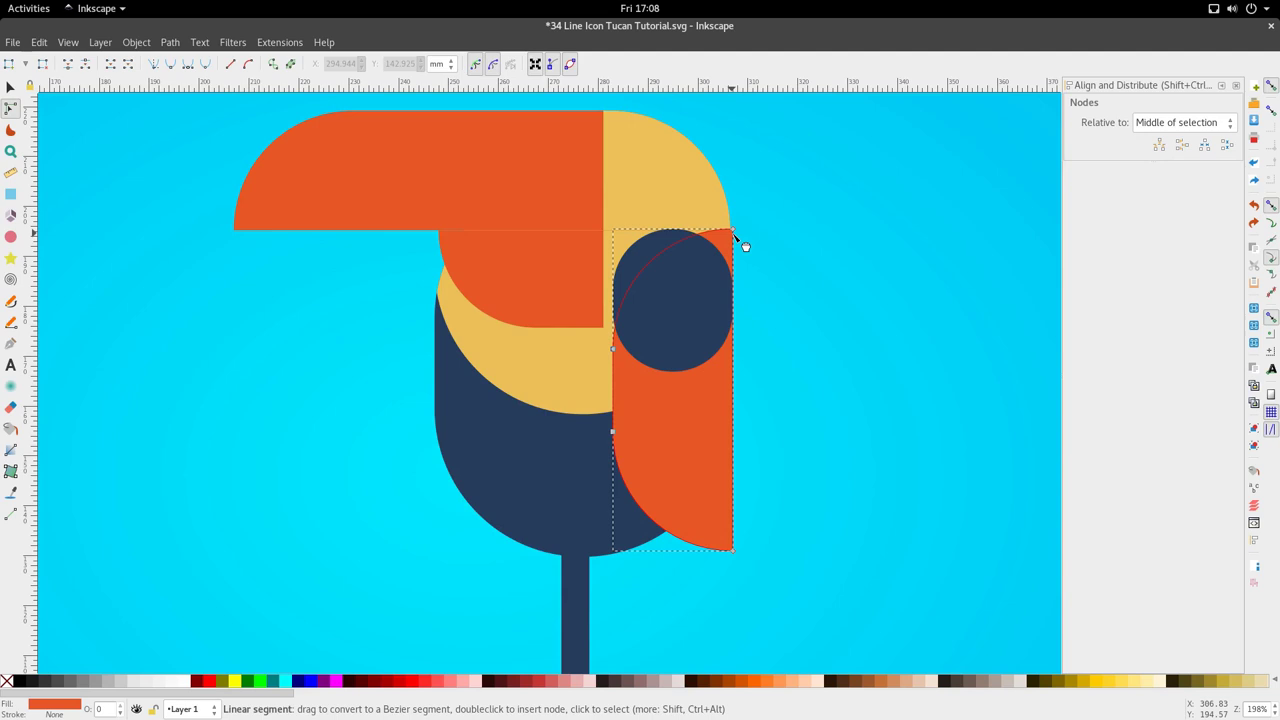
pyautogui.moveTo(736, 237); pyautogui.dragTo(735, 300)
pyautogui.hotkey('ctrl', 'z')
pyautogui.moveTo(733, 230); pyautogui.dragTo(686, 331)
pyautogui.press('s')
# - Move the navy rounded rectangle about 2.5 mm down and fill it with the wing's orange
pyautogui.click(712, 281)
pyautogui.press('d')
pyautogui.click(714, 404)
pyautogui.press('s')
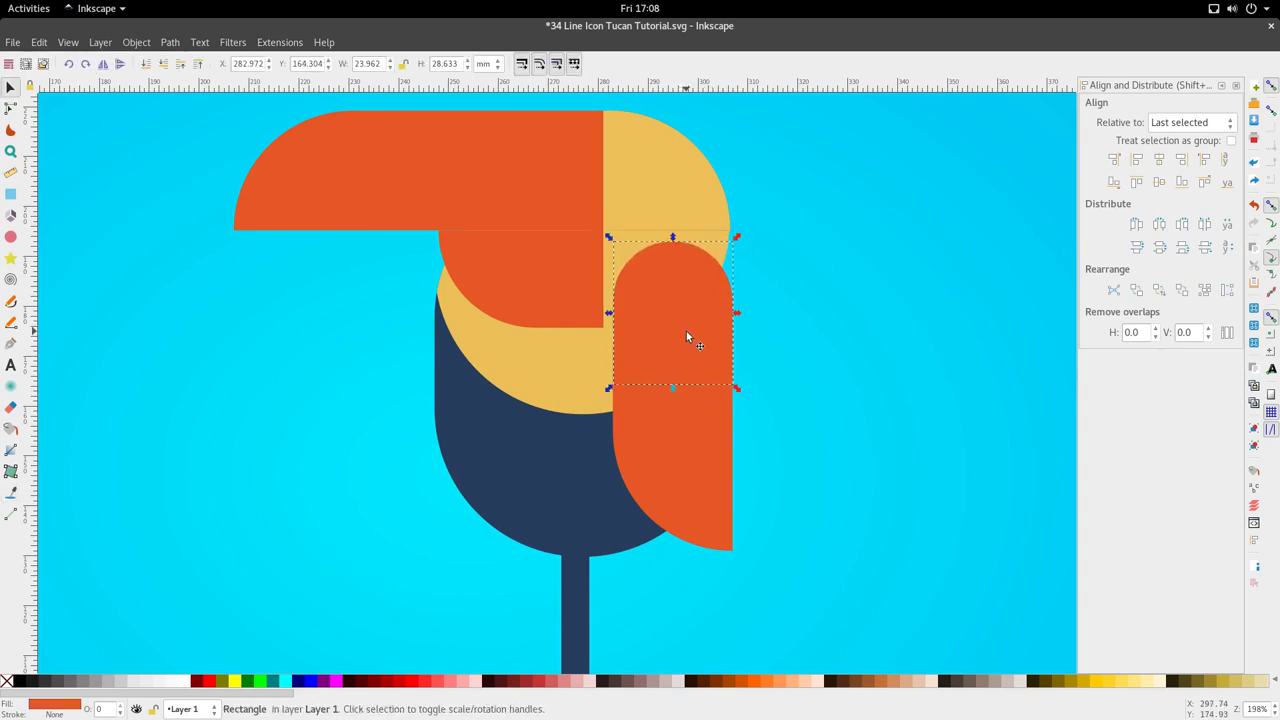
# - Examine how the rounded orange cap joins the lower part of the wing
pyautogui.scroll(-3, 690, 340)
pyautogui.click(706, 351)
pyautogui.scroll(2, 677, 236)
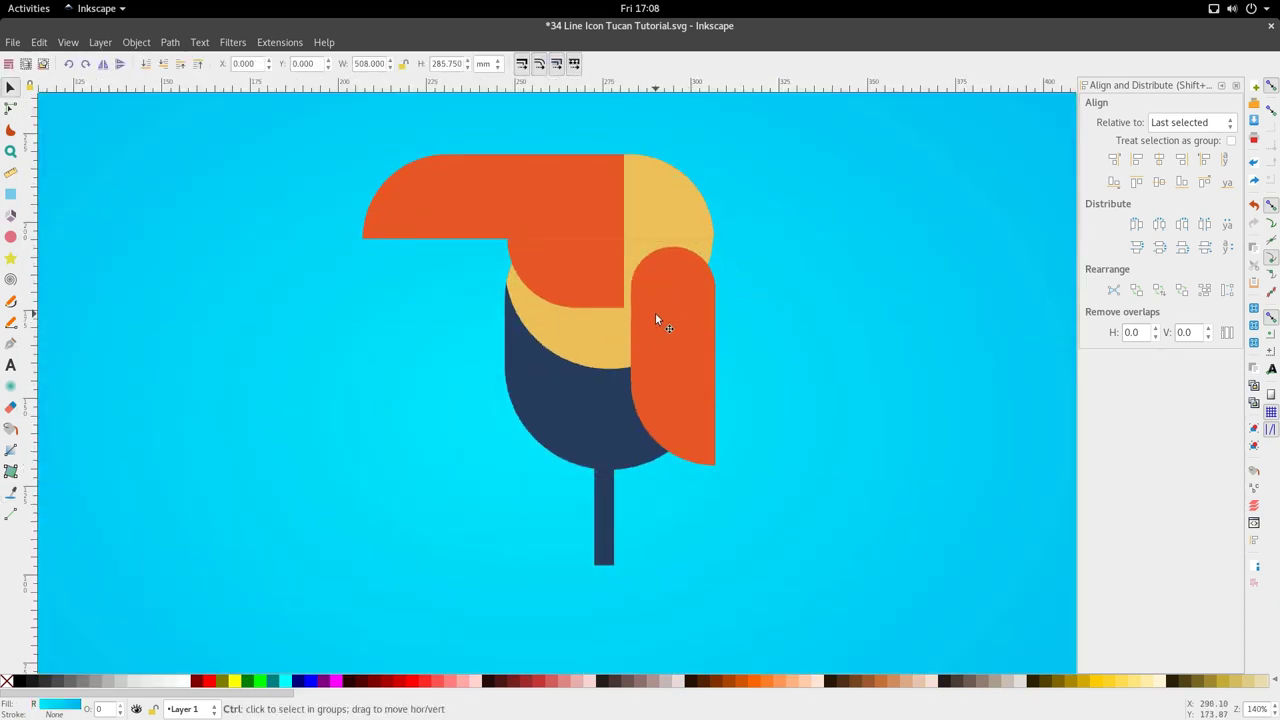
pyautogui.scroll(3, 654, 266)
pyautogui.doubleClick(655, 270)
pyautogui.scroll(-2, 710, 236)
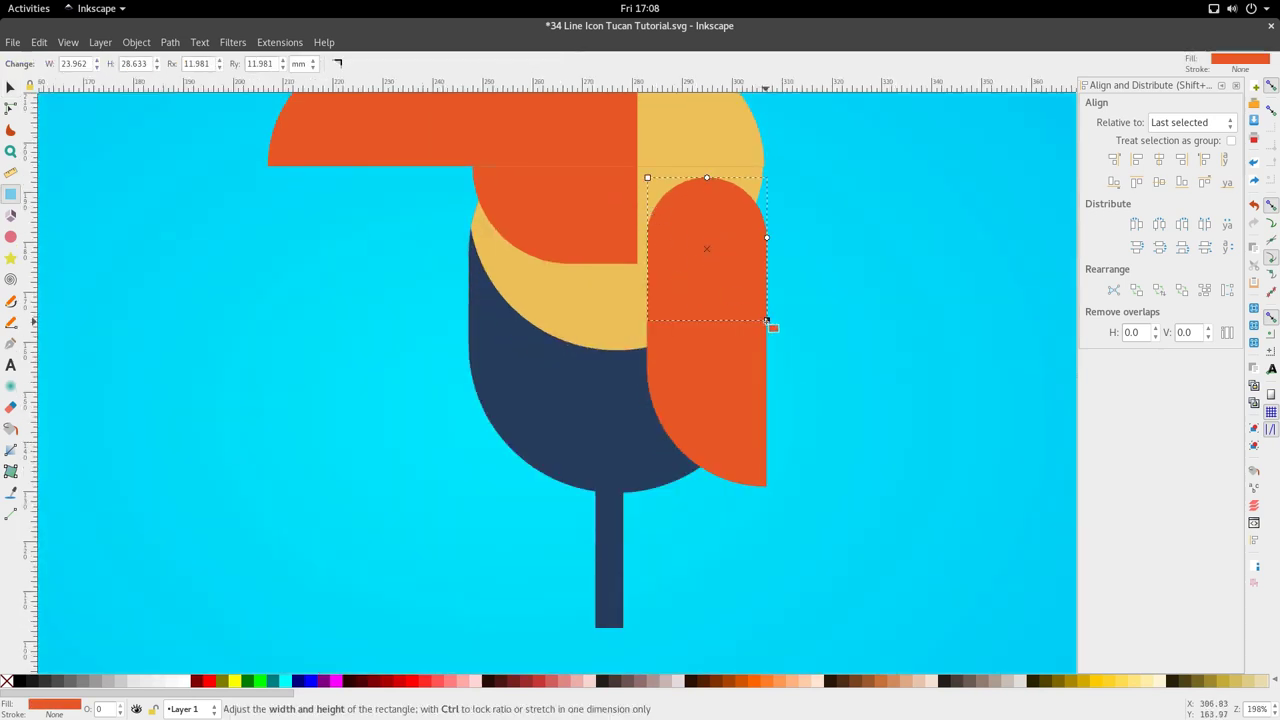
pyautogui.press('s')
pyautogui.click(790, 382)
pyautogui.scroll(-4, 690, 315)
pyautogui.scroll(3, 697, 332)
# - Unite the orange rounded cap and the lower wing piece into a single shape
pyautogui.click(709, 366)
pyautogui.scroll(-4, 707, 362)
pyautogui.scroll(3, 710, 360)
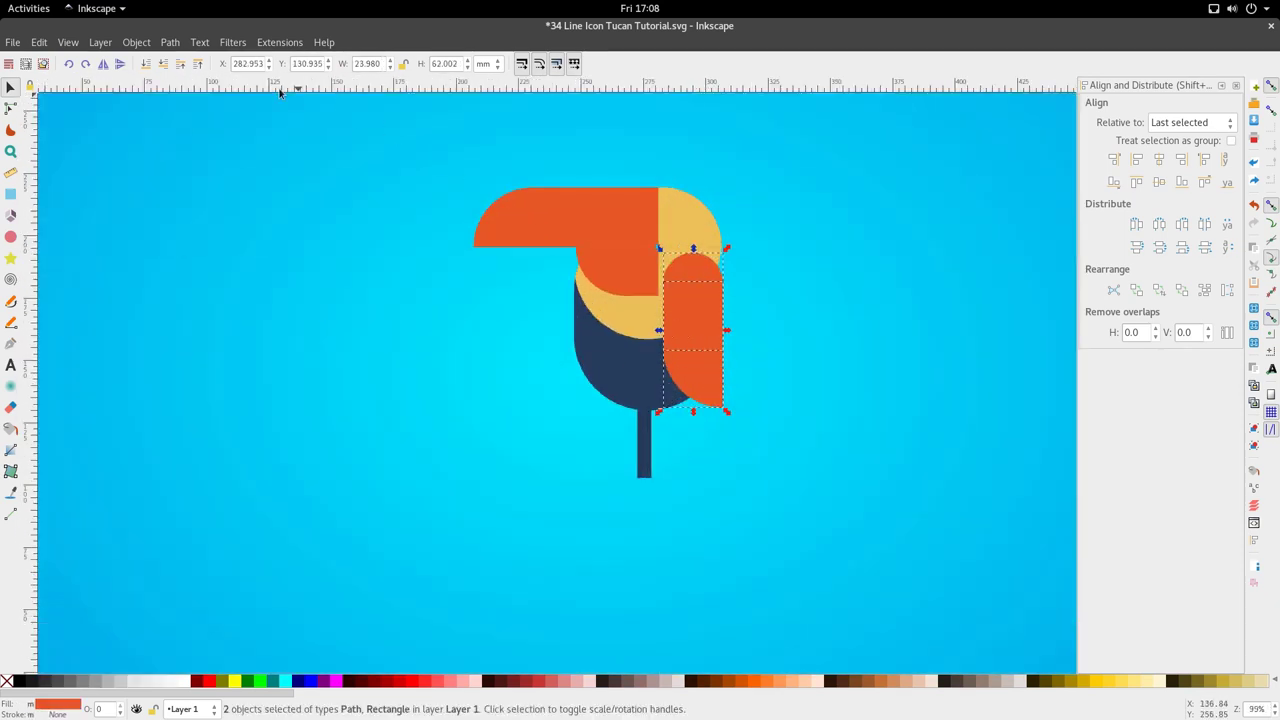
pyautogui.click(170, 42)
pyautogui.click(181, 130)
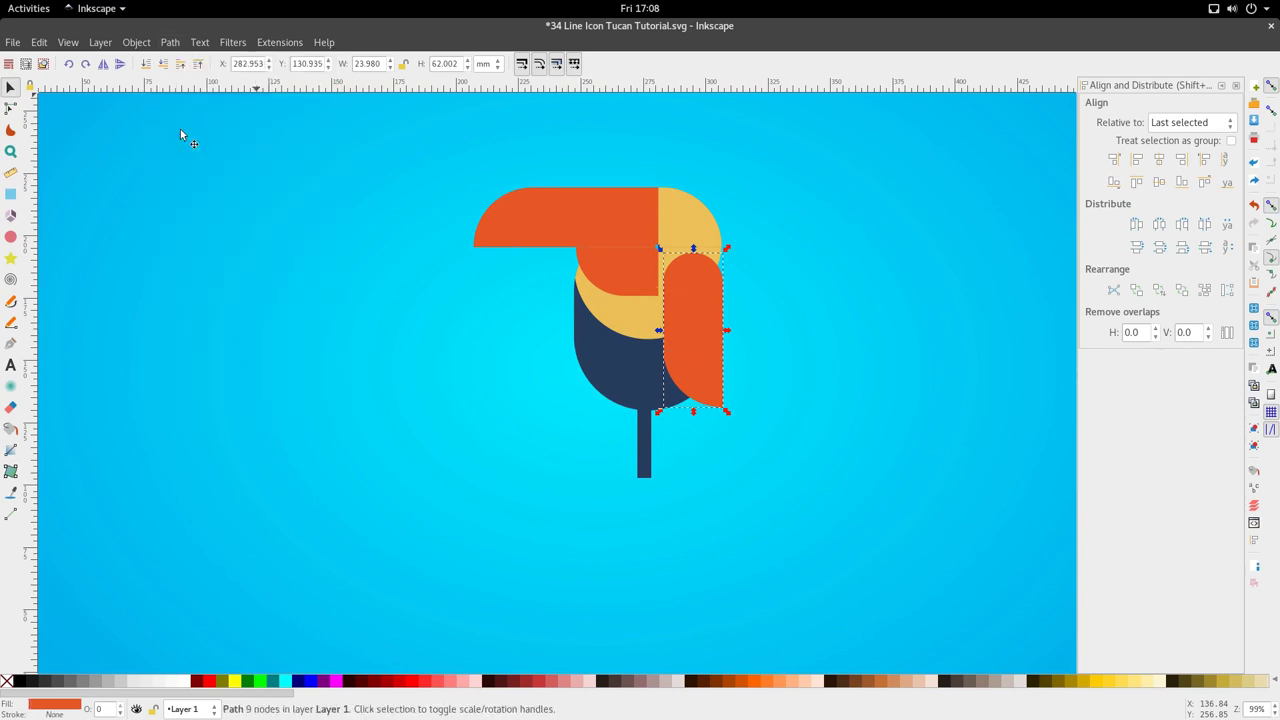
pyautogui.click(755, 357)
pyautogui.scroll(-2, 717, 330)
pyautogui.scroll(2, 718, 329)
# - Try to shorten the united wing by moving its lower nodes about 8.9 mm up
pyautogui.click(703, 291)
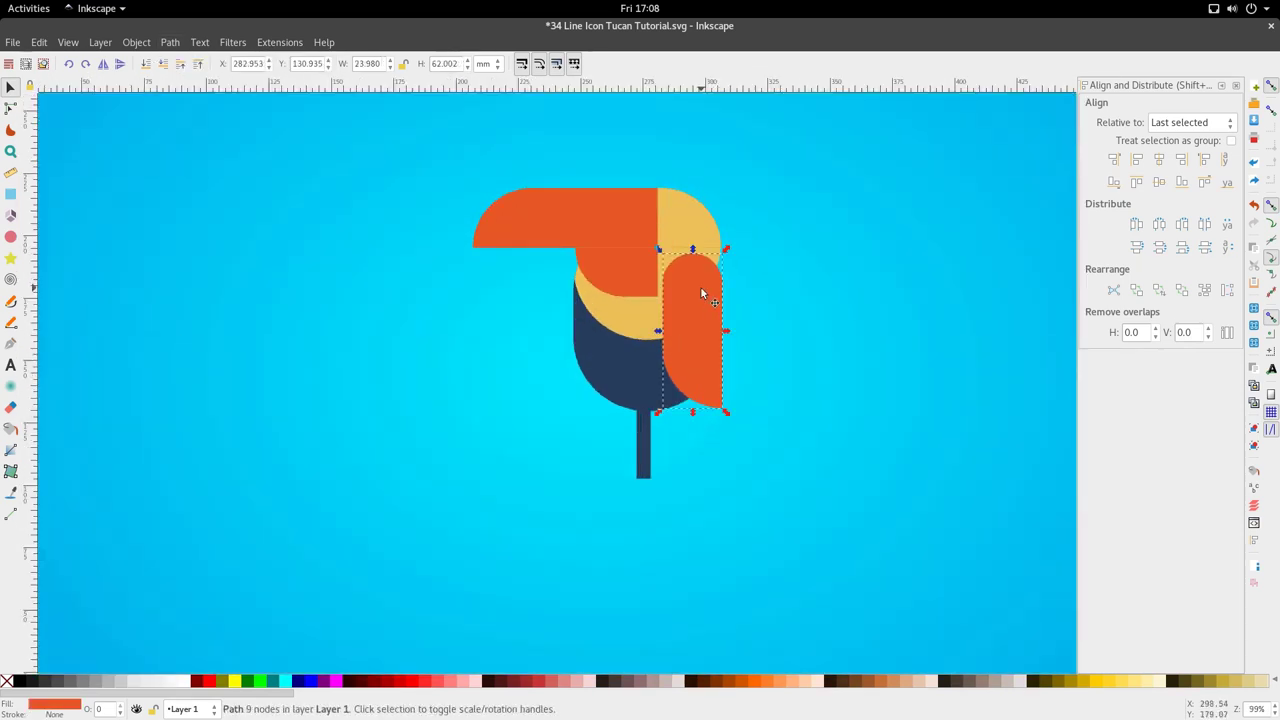
pyautogui.scroll(1, 712, 374)
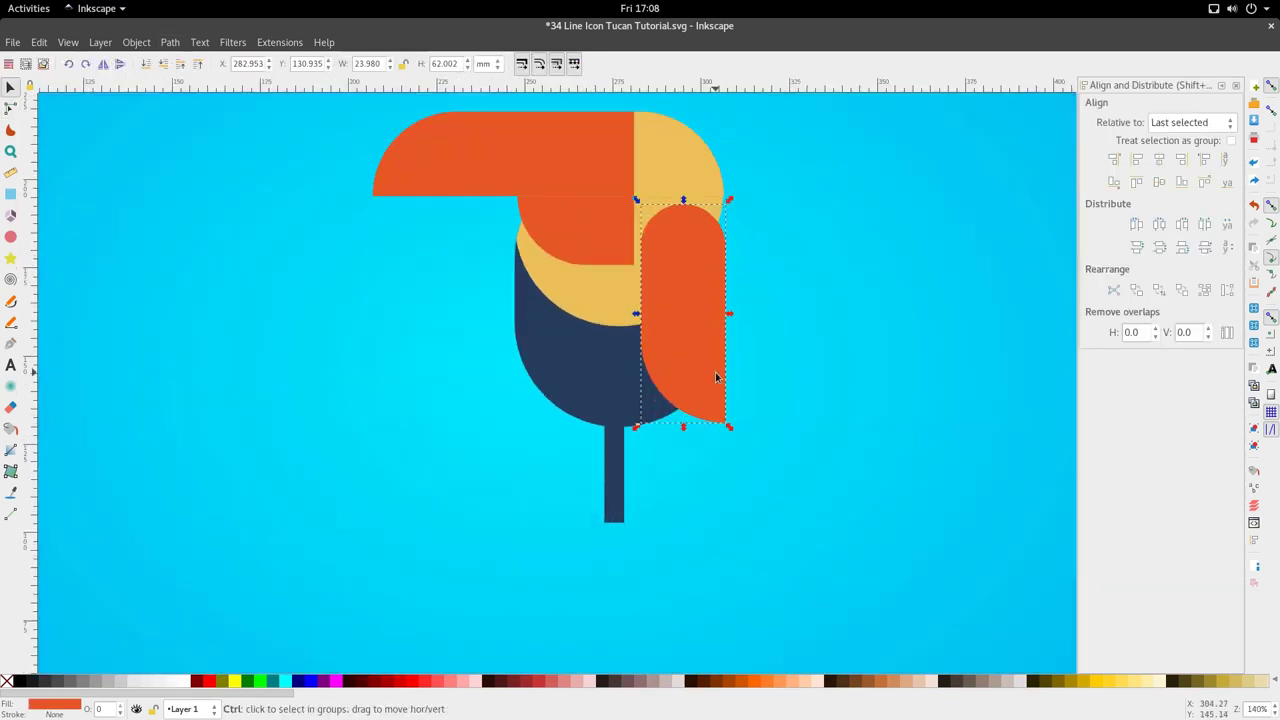
pyautogui.press('n')
pyautogui.moveTo(630, 462); pyautogui.dragTo(783, 296)
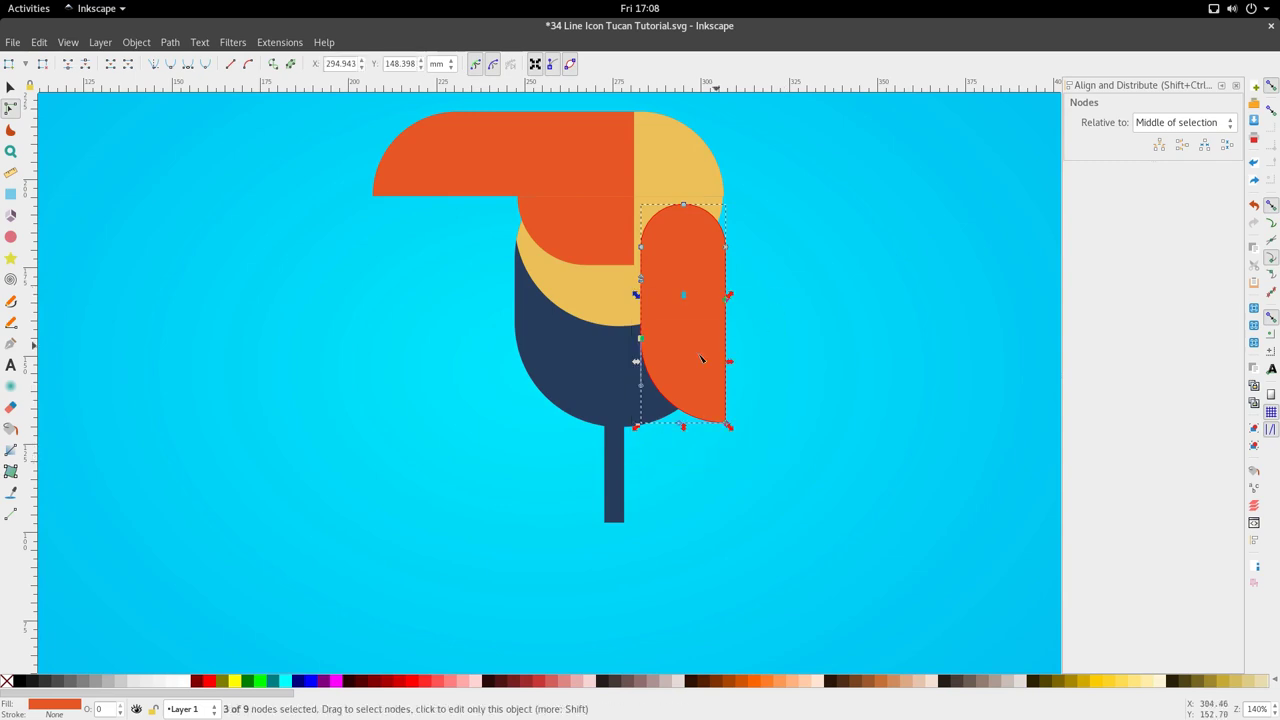
pyautogui.moveTo(640, 340); pyautogui.dragTo(642, 308)
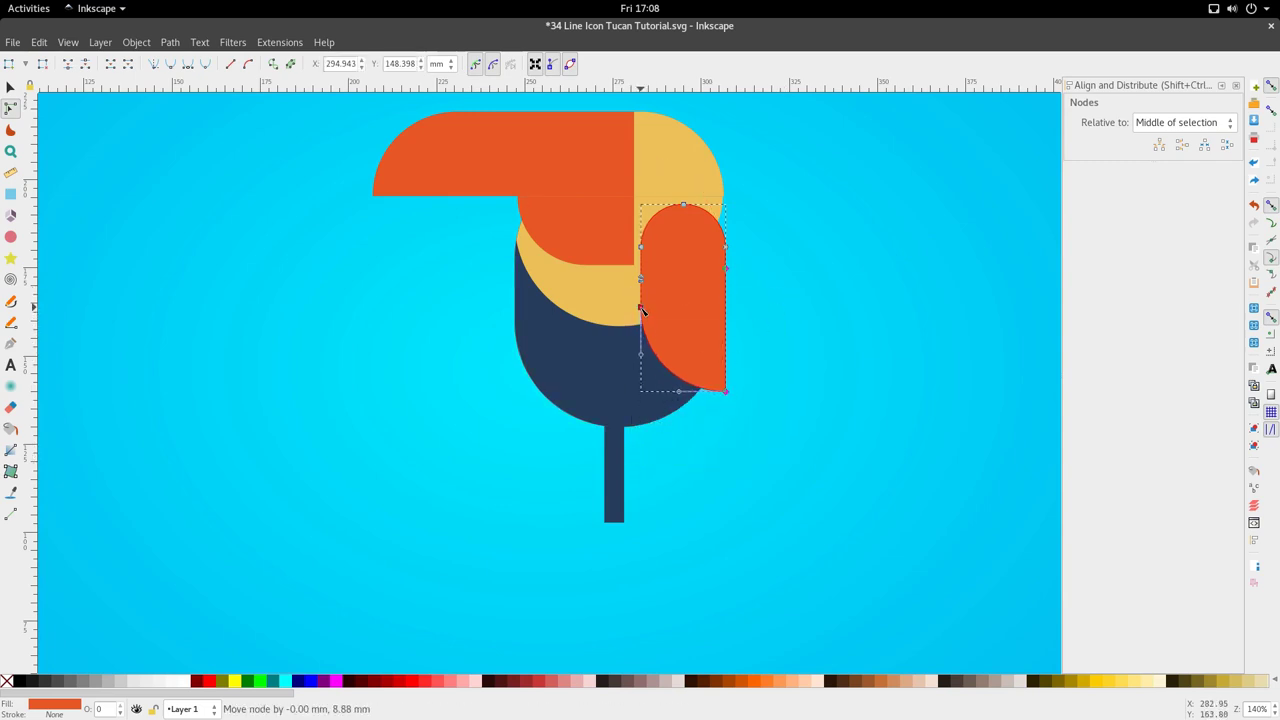
pyautogui.press('s')
# - Move the wing's lower nodes down to make the wing about 62.9 mm tall
pyautogui.click(777, 342)
pyautogui.click(677, 363)
pyautogui.press('n')
pyautogui.moveTo(636, 276); pyautogui.dragTo(729, 429)
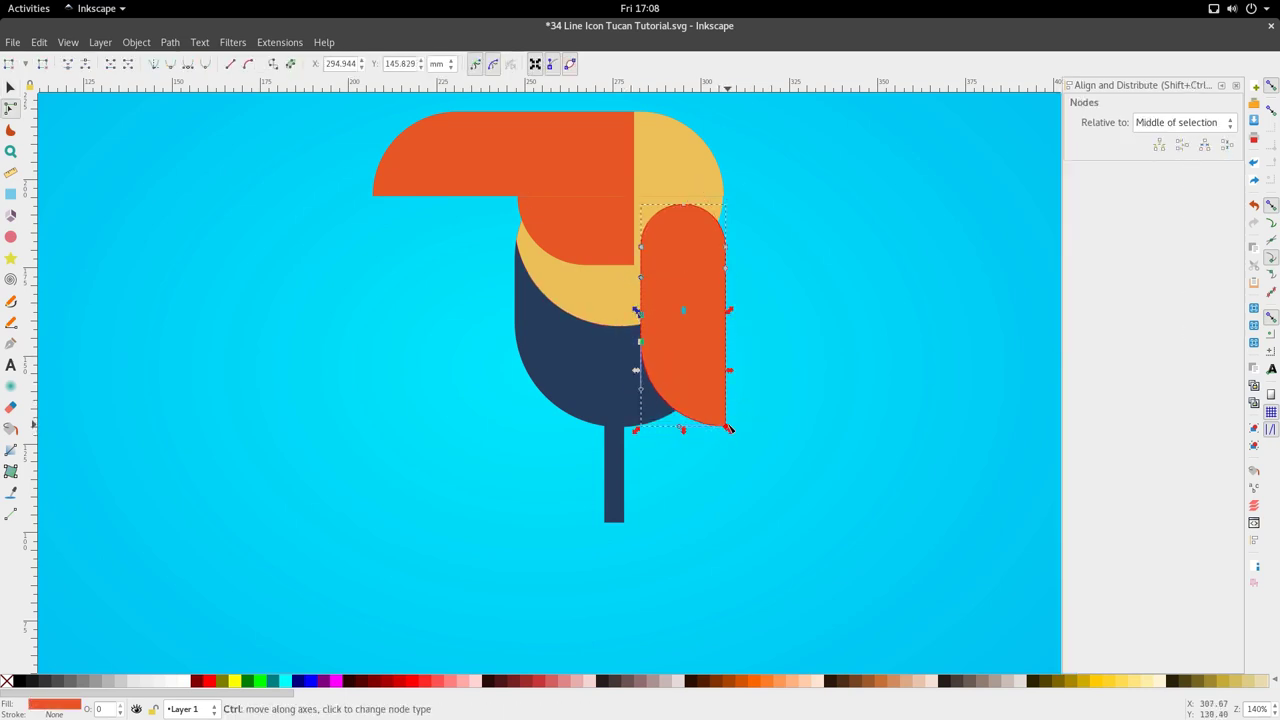
pyautogui.press('s')
pyautogui.scroll(-2, 678, 382)
pyautogui.scroll(1, 624, 388)
# - Shorten the upper beak by moving its front nodes about 6.4 mm toward the head
pyautogui.keyDown('ctrl'); pyautogui.click(624, 392); pyautogui.keyUp('ctrl')
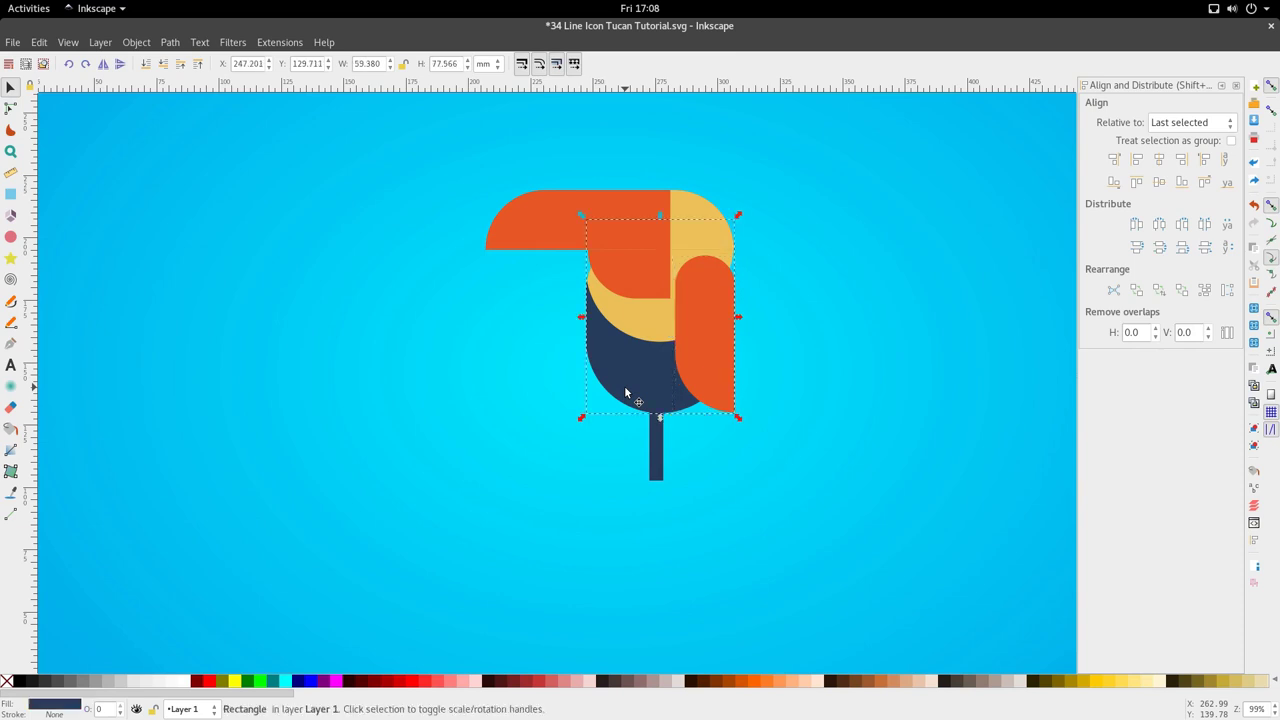
pyautogui.doubleClick(550, 232)
pyautogui.moveTo(406, 147); pyautogui.dragTo(566, 299)
pyautogui.moveTo(546, 191); pyautogui.dragTo(563, 194)
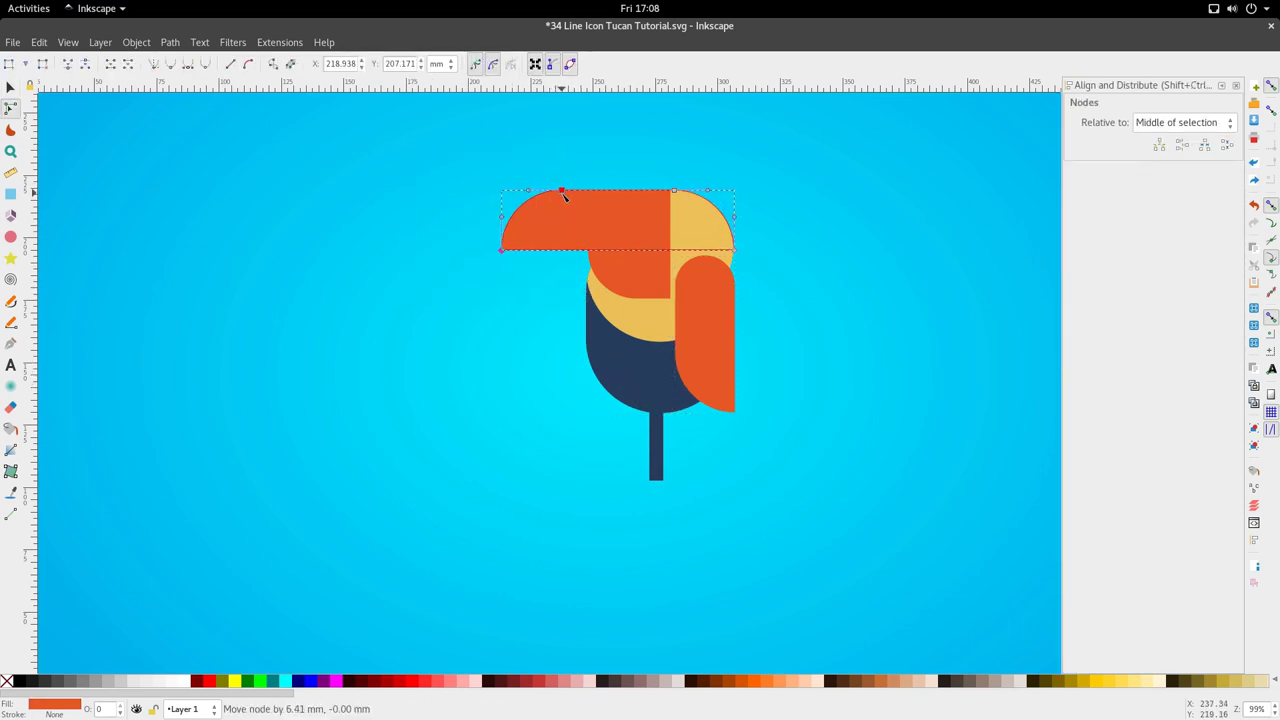
pyautogui.press('s')
pyautogui.click(666, 375)
pyautogui.click(714, 360)
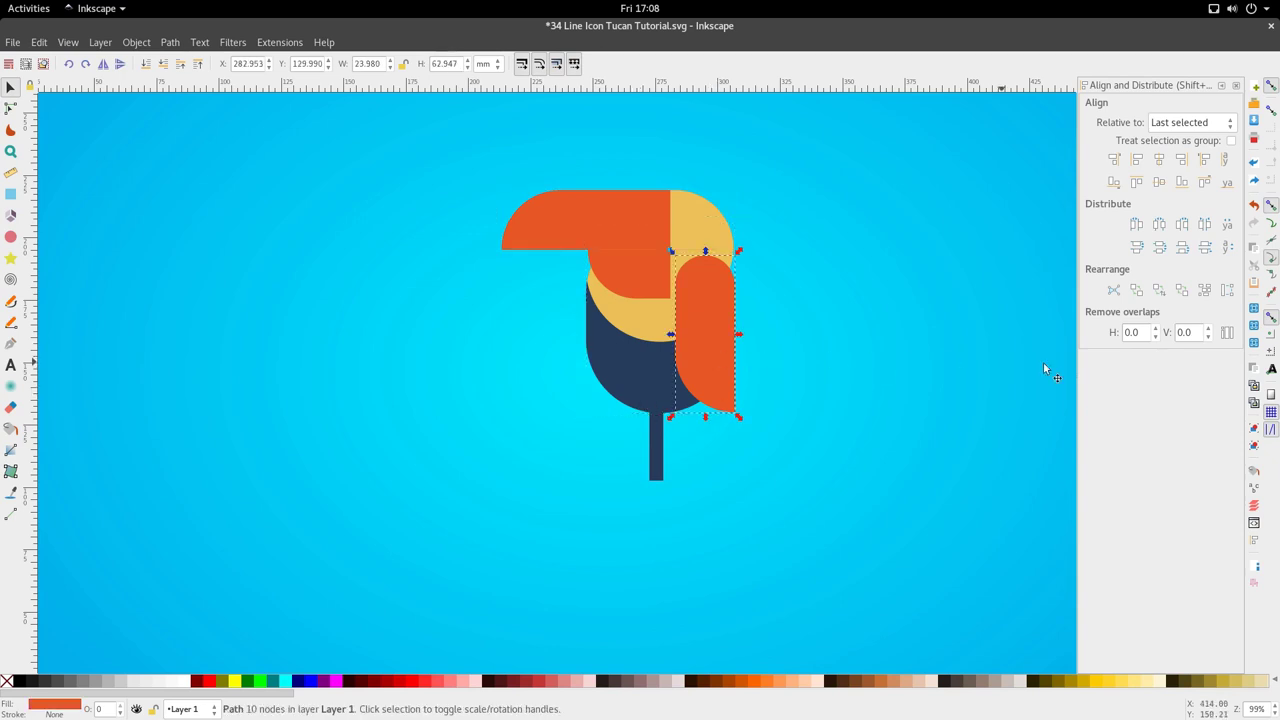
# - Narrow the yellow chest shape evenly about its centre to a width of about 53.7 mm
pyautogui.click(632, 314)
pyautogui.doubleClick(645, 315)
pyautogui.press('s')
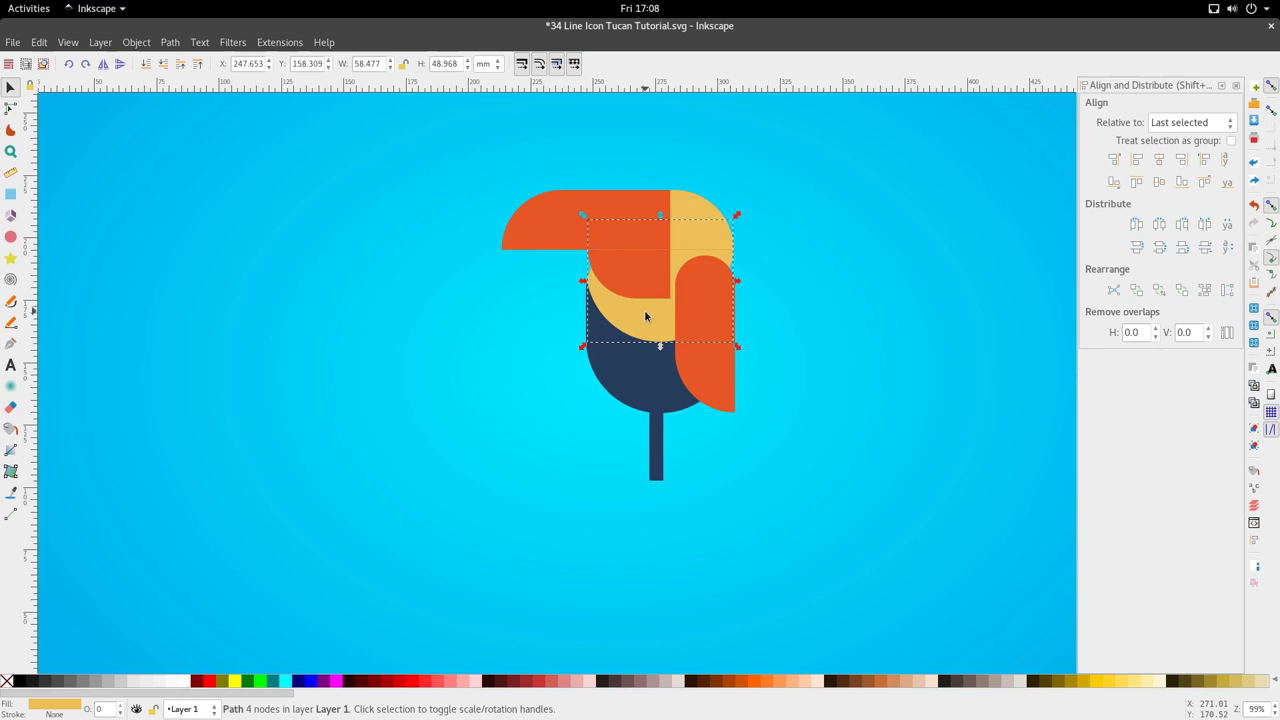
pyautogui.moveTo(737, 281); pyautogui.dragTo(732, 282)
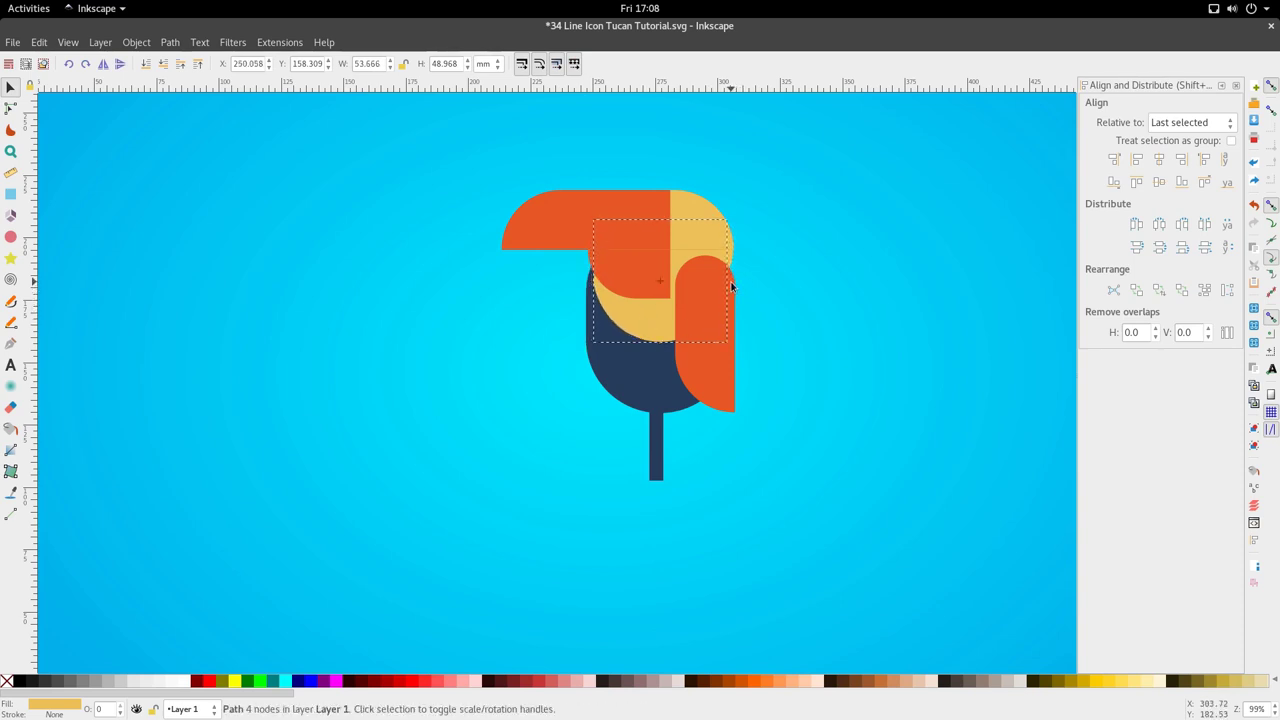
pyautogui.click(609, 347)
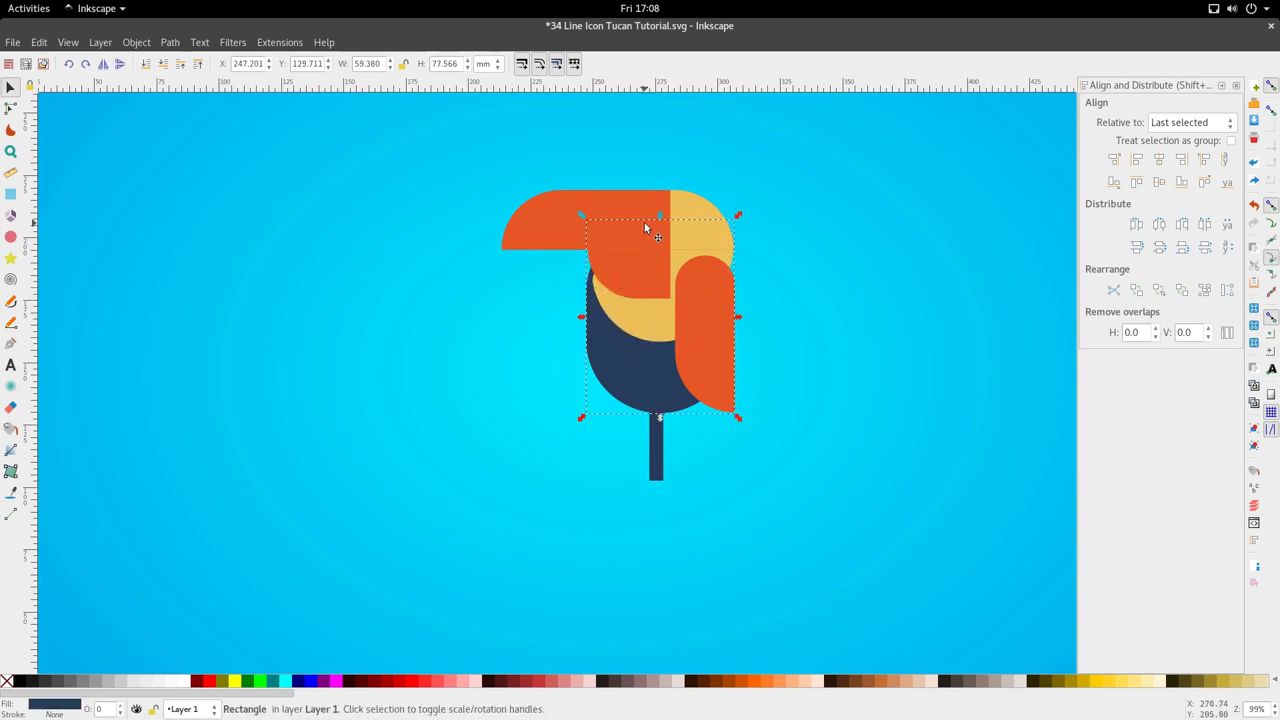
# - Extend the navy body rectangle upward to a height of about 92 mm, keeping its corner rounding
pyautogui.moveTo(659, 214); pyautogui.dragTo(659, 177)
pyautogui.hotkey('ctrl', 'z')
pyautogui.press('r')
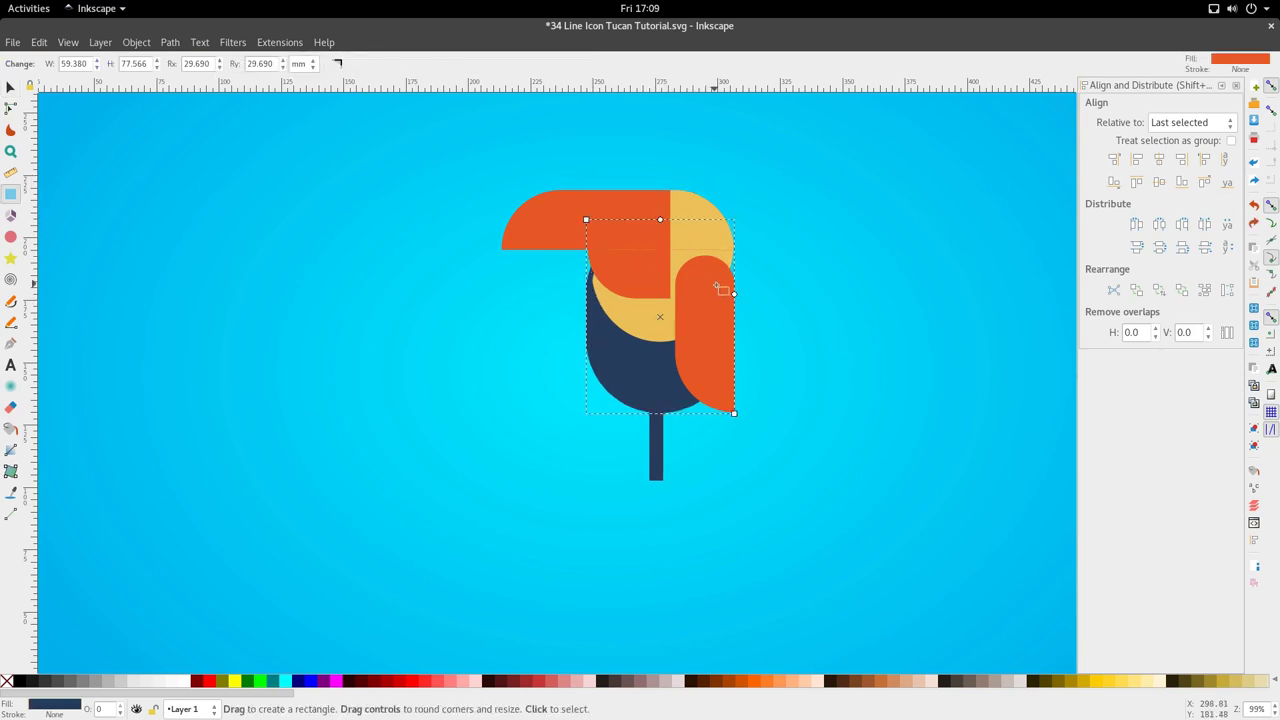
pyautogui.moveTo(586, 219); pyautogui.dragTo(587, 184)
pyautogui.press('s')
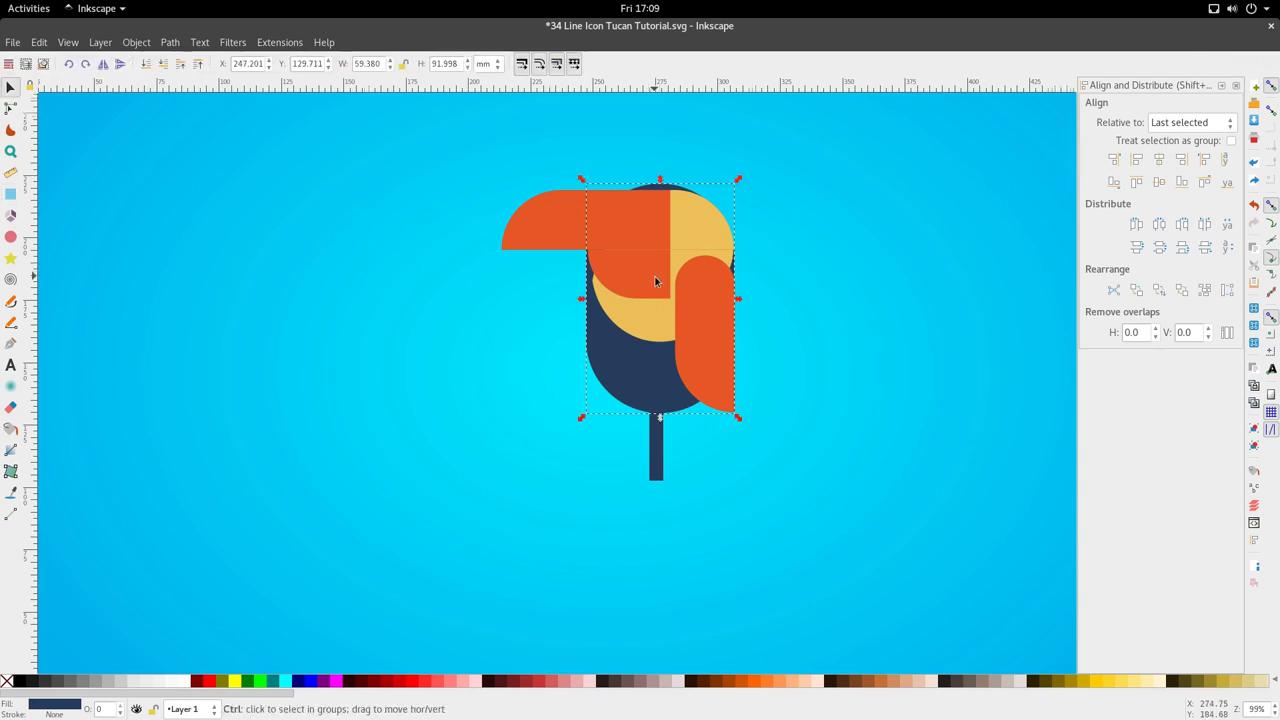
pyautogui.scroll(1, 653, 274)
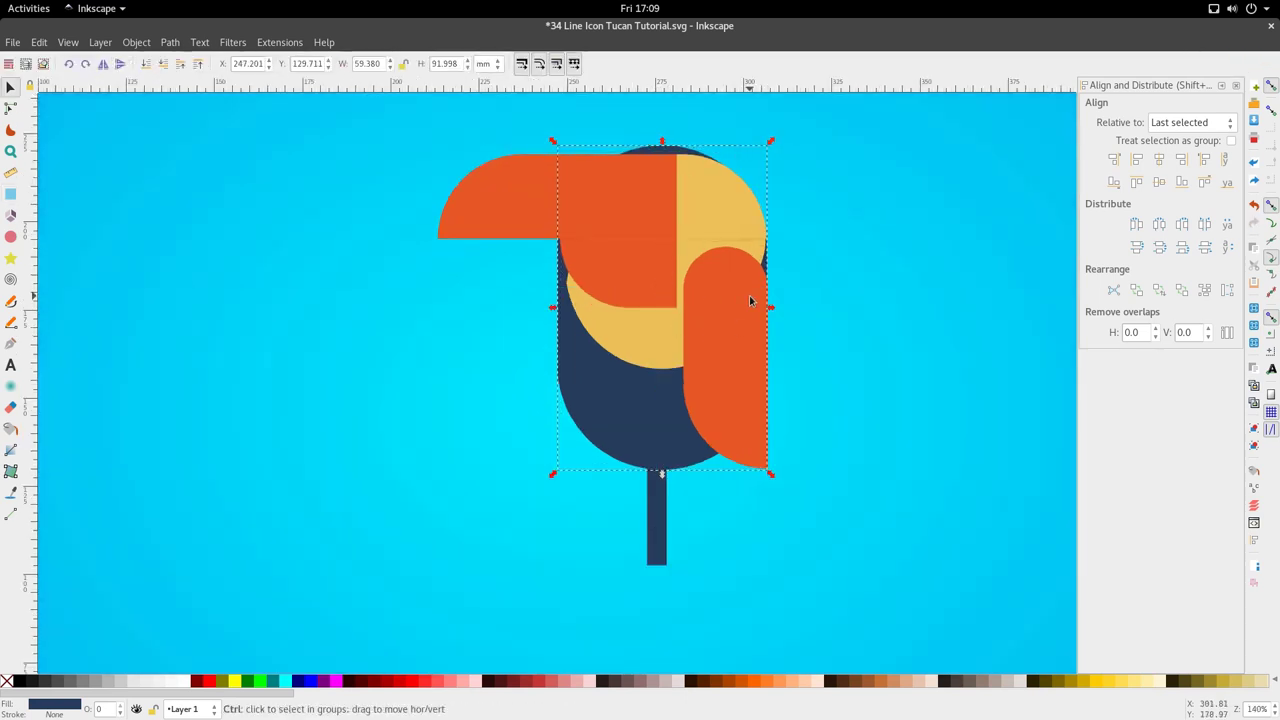
# - Delete the two extra nodes on the wing's inner edge and turn that edge into a straight line
pyautogui.keyDown('ctrl'); pyautogui.click(749, 300); pyautogui.keyUp('ctrl')
pyautogui.scroll(-2, 751, 290)
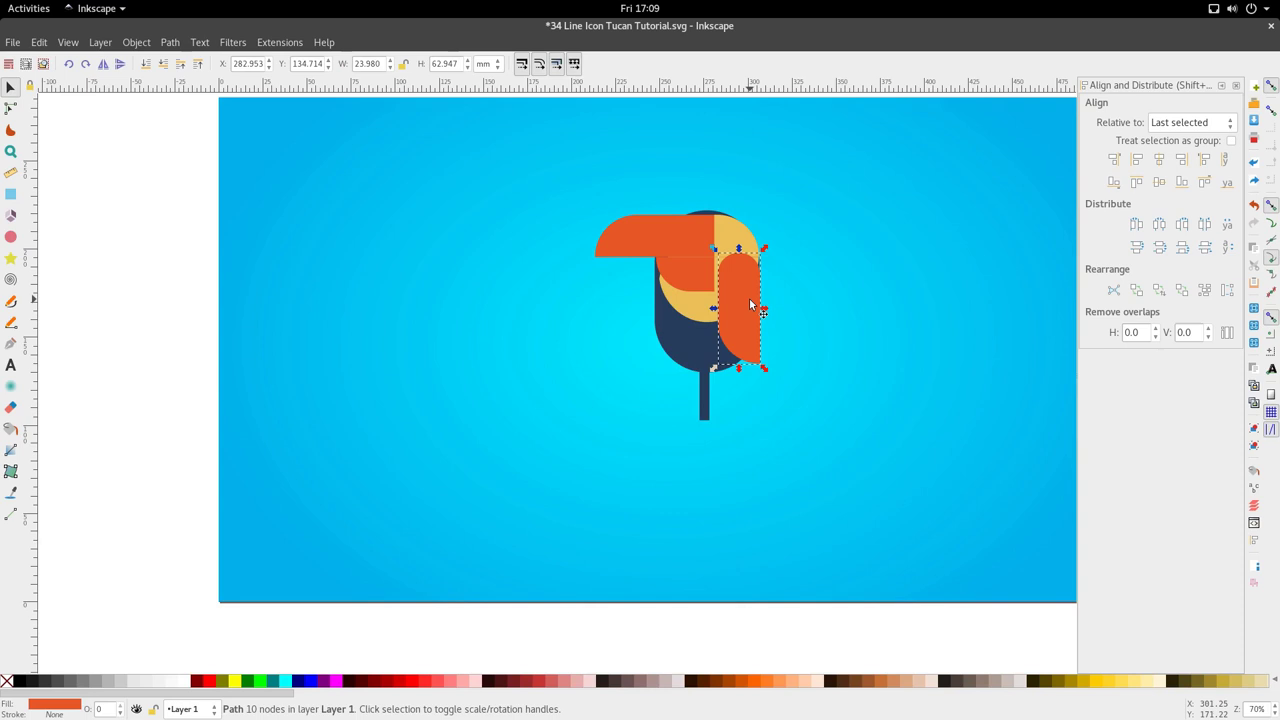
pyautogui.scroll(2, 750, 318)
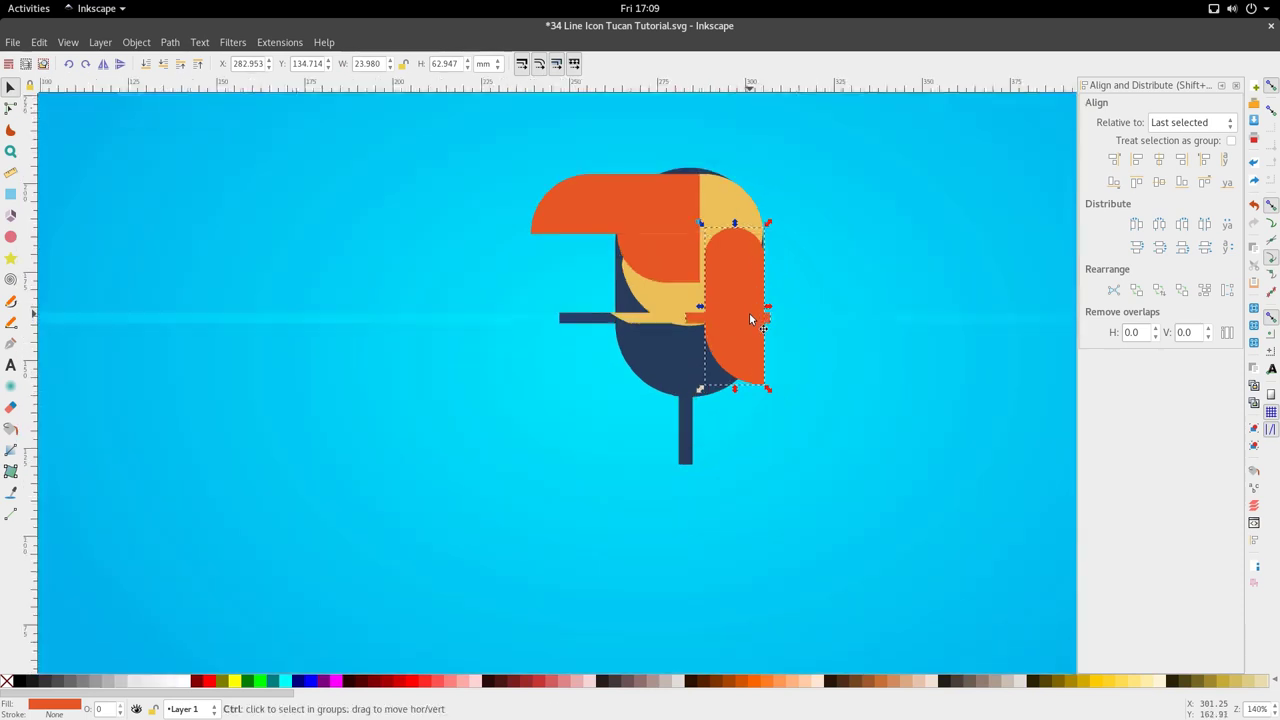
pyautogui.press('Escape')
pyautogui.keyDown('ctrl'); pyautogui.click(750, 318); pyautogui.keyUp('ctrl')
pyautogui.press('n')
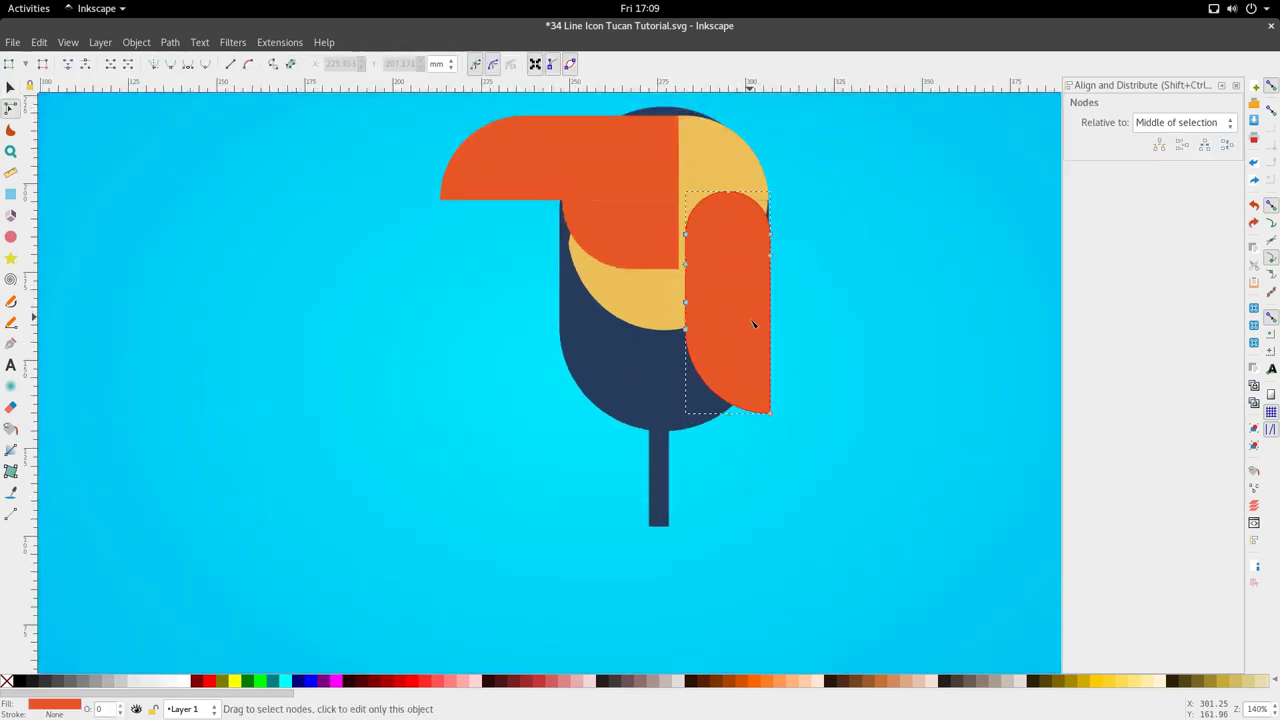
pyautogui.moveTo(686, 334); pyautogui.dragTo(771, 424)
pyautogui.hotkey('ctrl', 'z')
pyautogui.moveTo(653, 323); pyautogui.dragTo(718, 262)
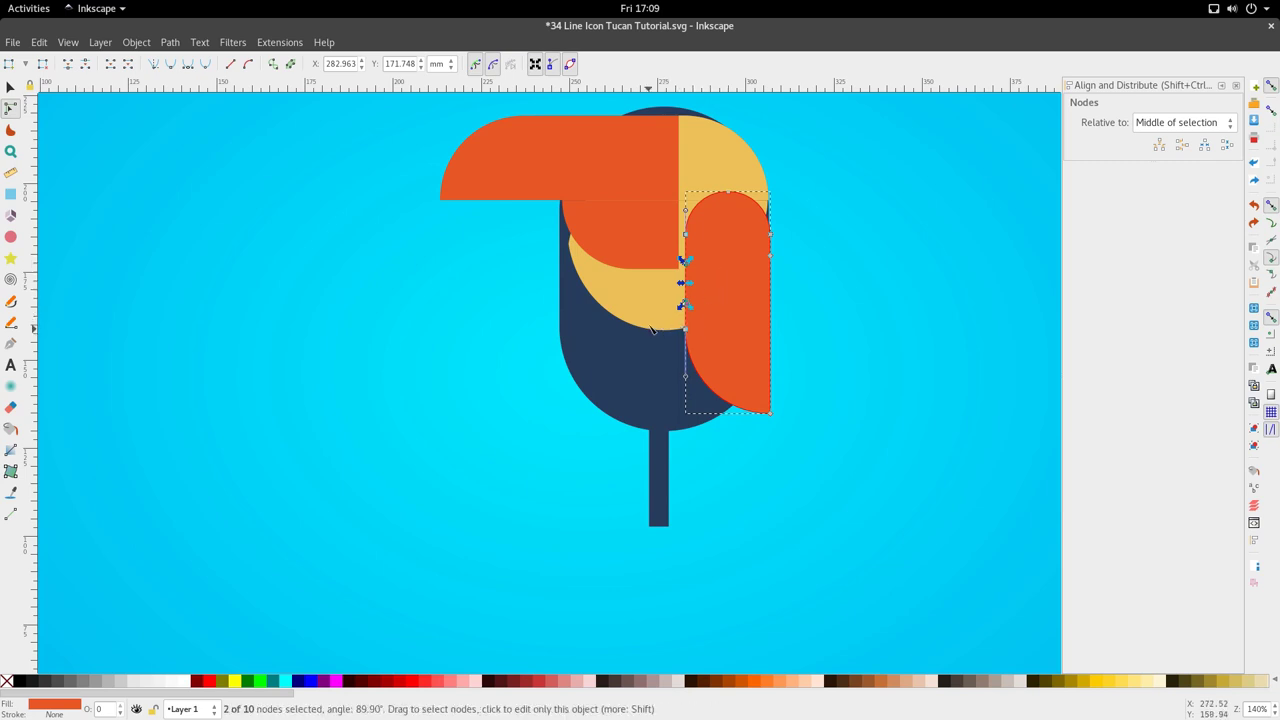
pyautogui.press('Delete')
pyautogui.moveTo(664, 222); pyautogui.dragTo(707, 354)
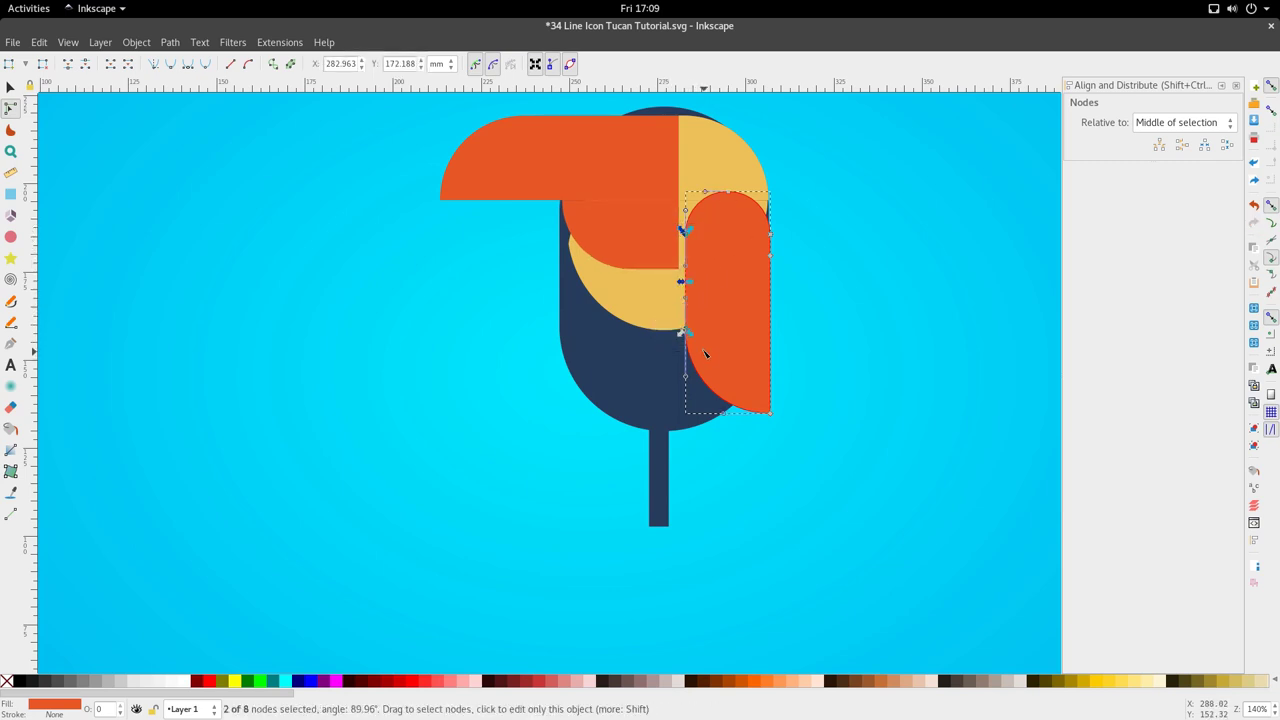
pyautogui.click(229, 66)
# - Raise and narrow the wing's lower nodes to taper it, making the wing about 50.8 mm tall
pyautogui.press('s')
pyautogui.doubleClick(728, 352)
pyautogui.moveTo(631, 295); pyautogui.dragTo(766, 393)
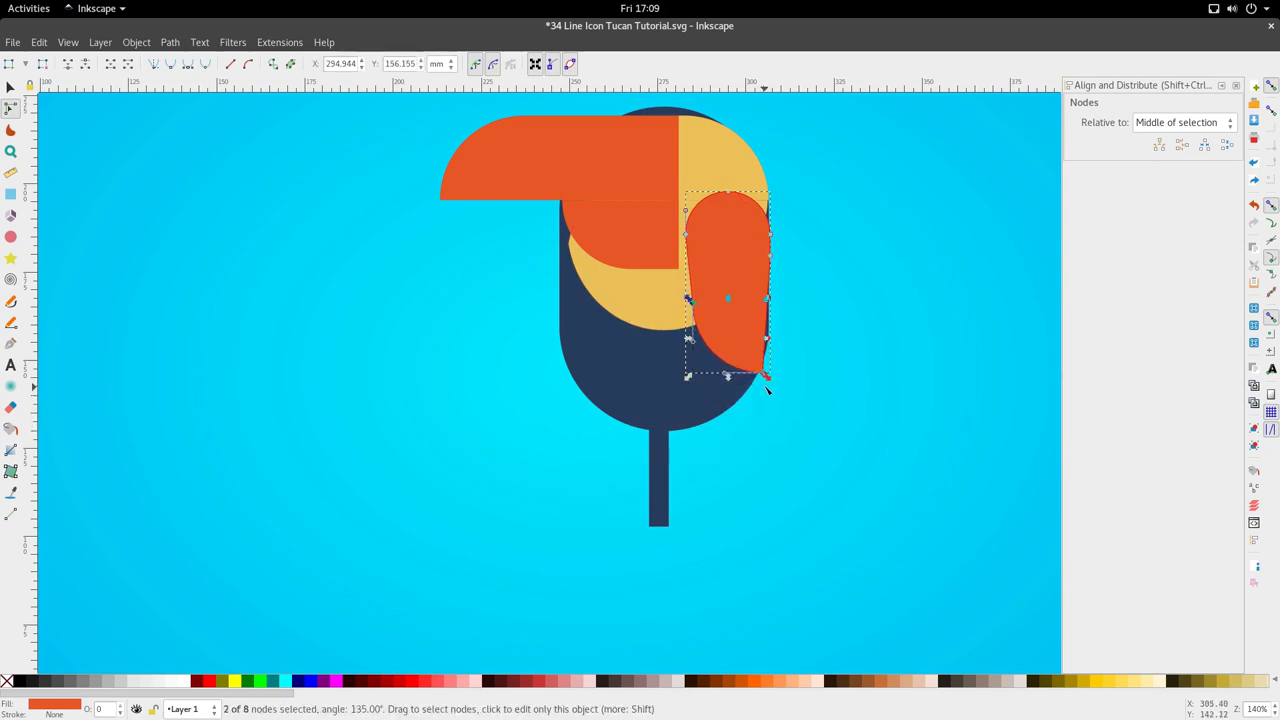
pyautogui.moveTo(766, 299); pyautogui.dragTo(765, 298)
pyautogui.press('s')
pyautogui.click(774, 315)
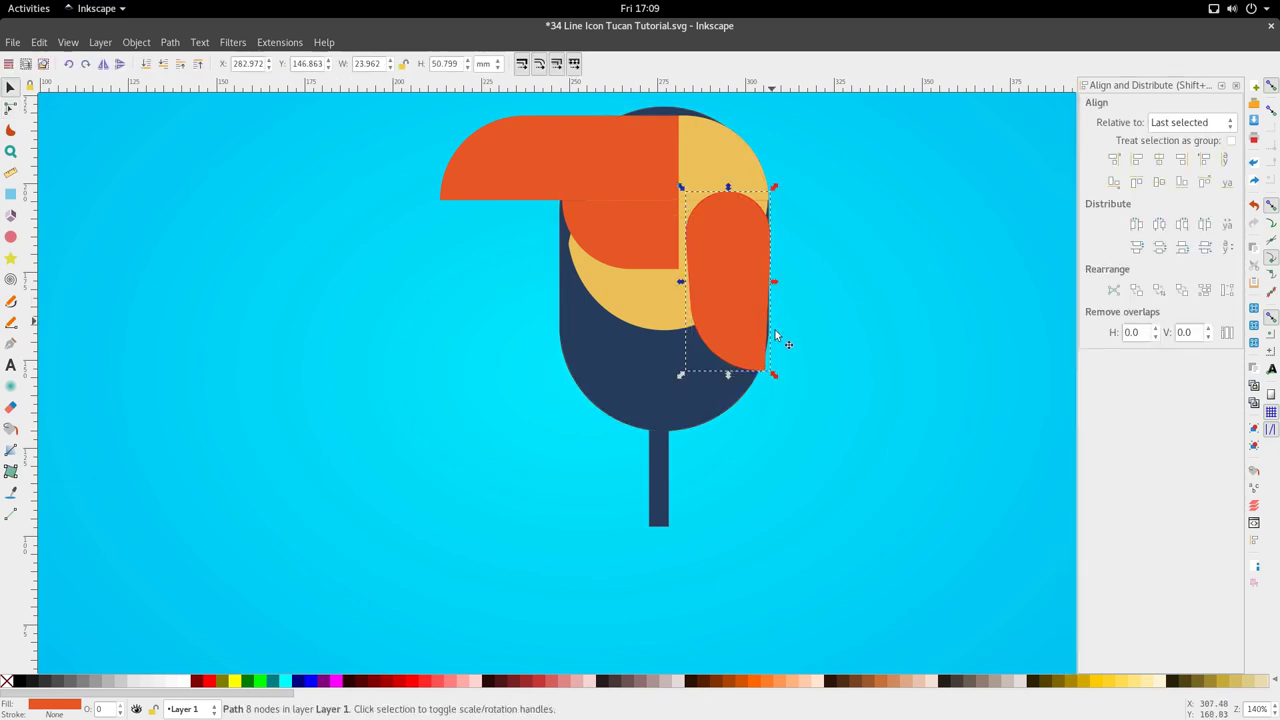
# - Shift the tapered wing slightly outward and enlarge it proportionally to about 28.1 mm by 59.6 mm
pyautogui.scroll(2, 754, 304)
pyautogui.doubleClick(766, 322)
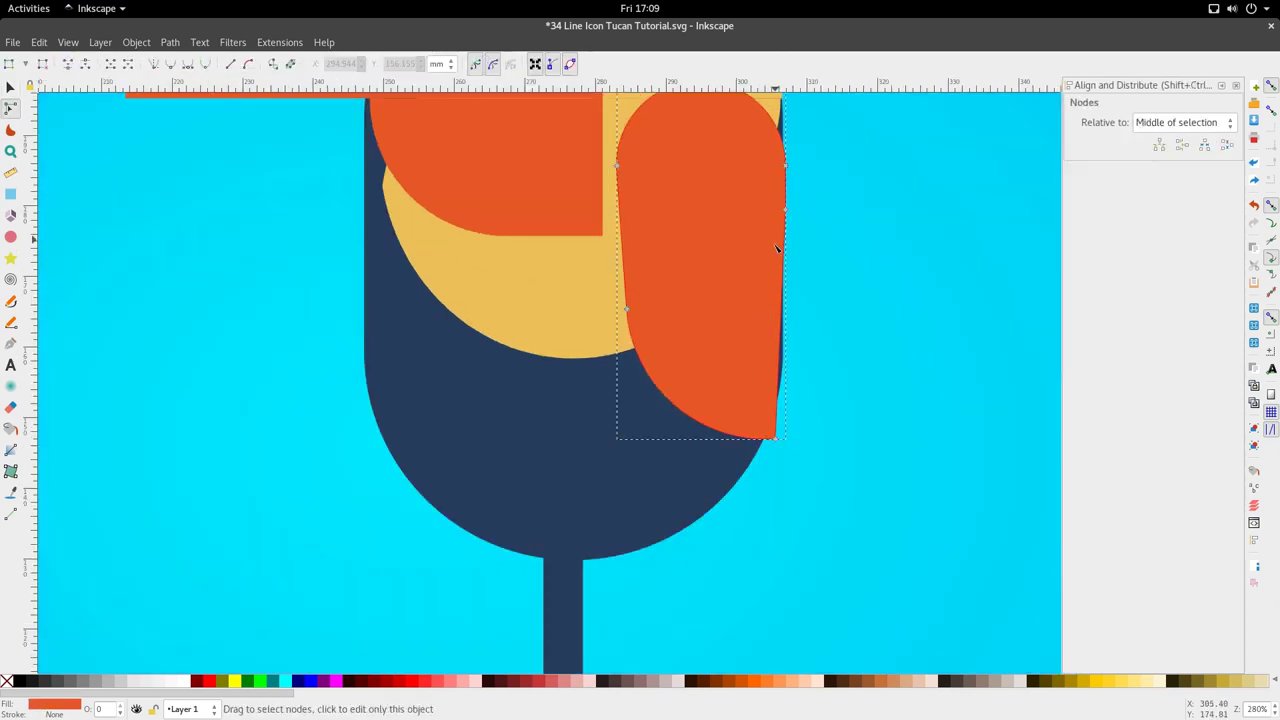
pyautogui.press('s')
pyautogui.scroll(-3, 779, 240)
pyautogui.click(765, 311)
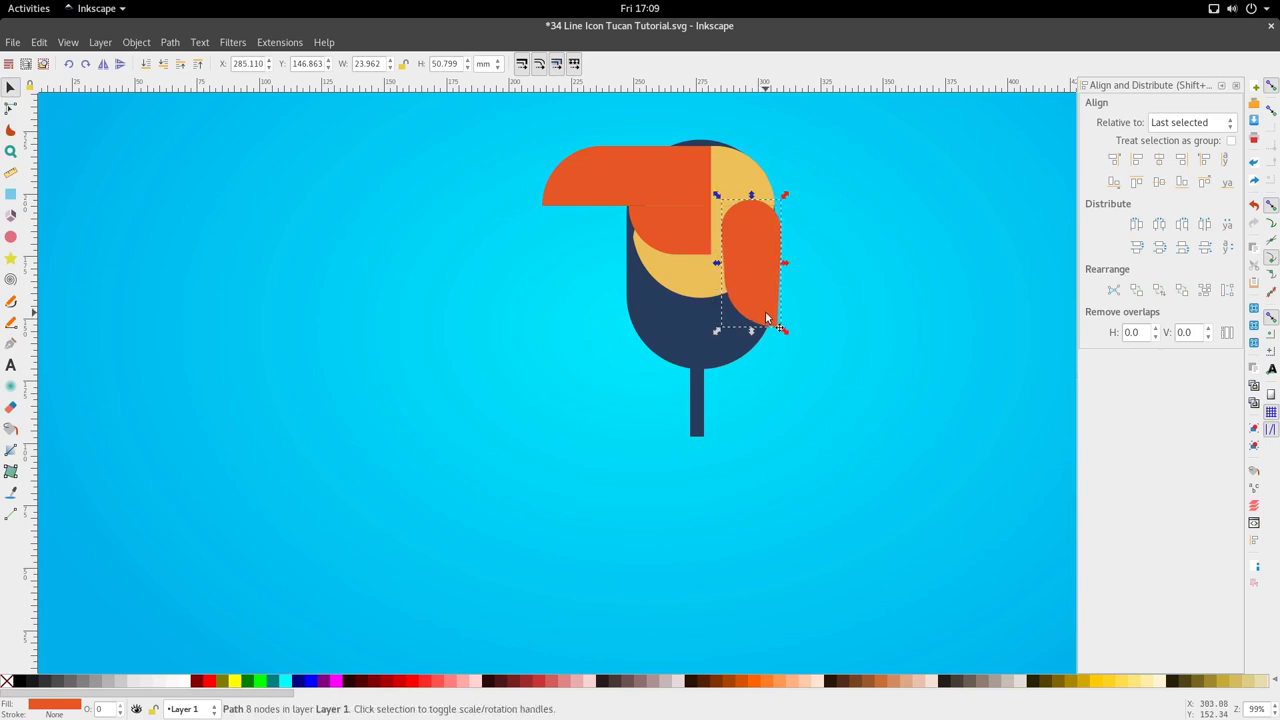
pyautogui.doubleClick(765, 311)
pyautogui.moveTo(804, 378); pyautogui.dragTo(706, 272)
pyautogui.press('s')
pyautogui.moveTo(784, 332); pyautogui.dragTo(755, 329)
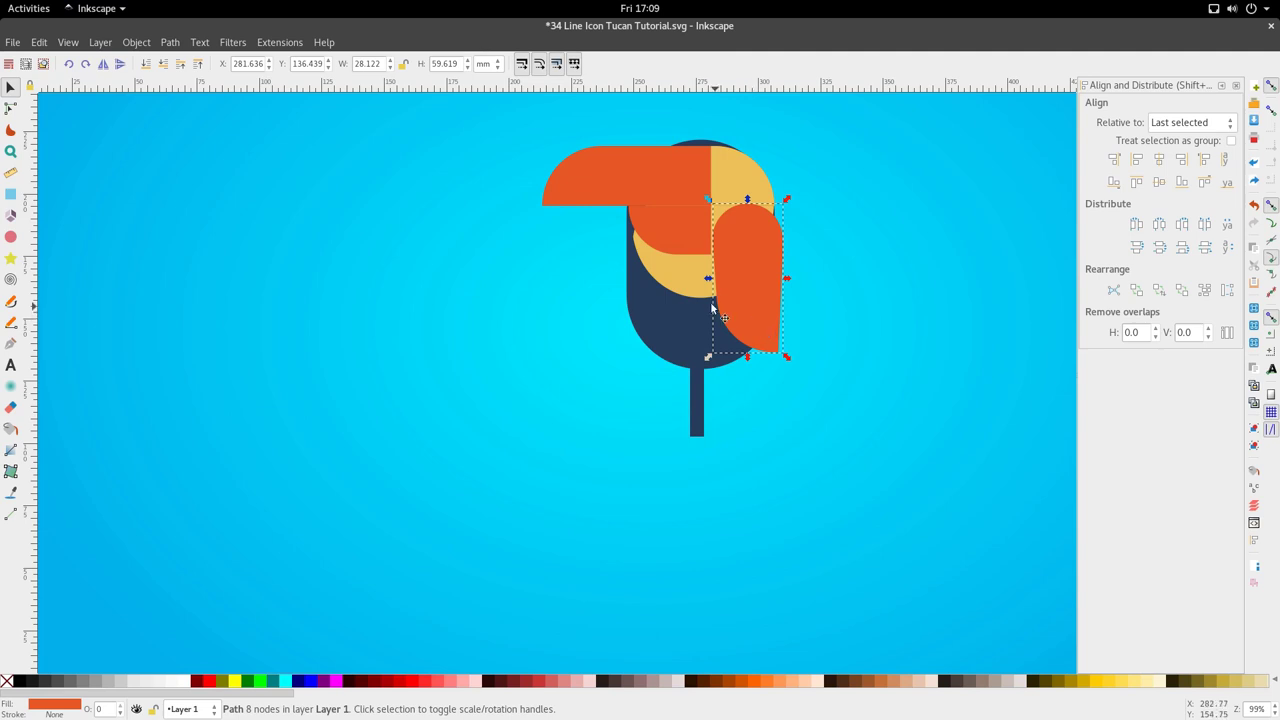
# - Raise the lower edge of the yellow chest shape, leaving more of the navy body beneath it
pyautogui.doubleClick(664, 264)
pyautogui.press('s')
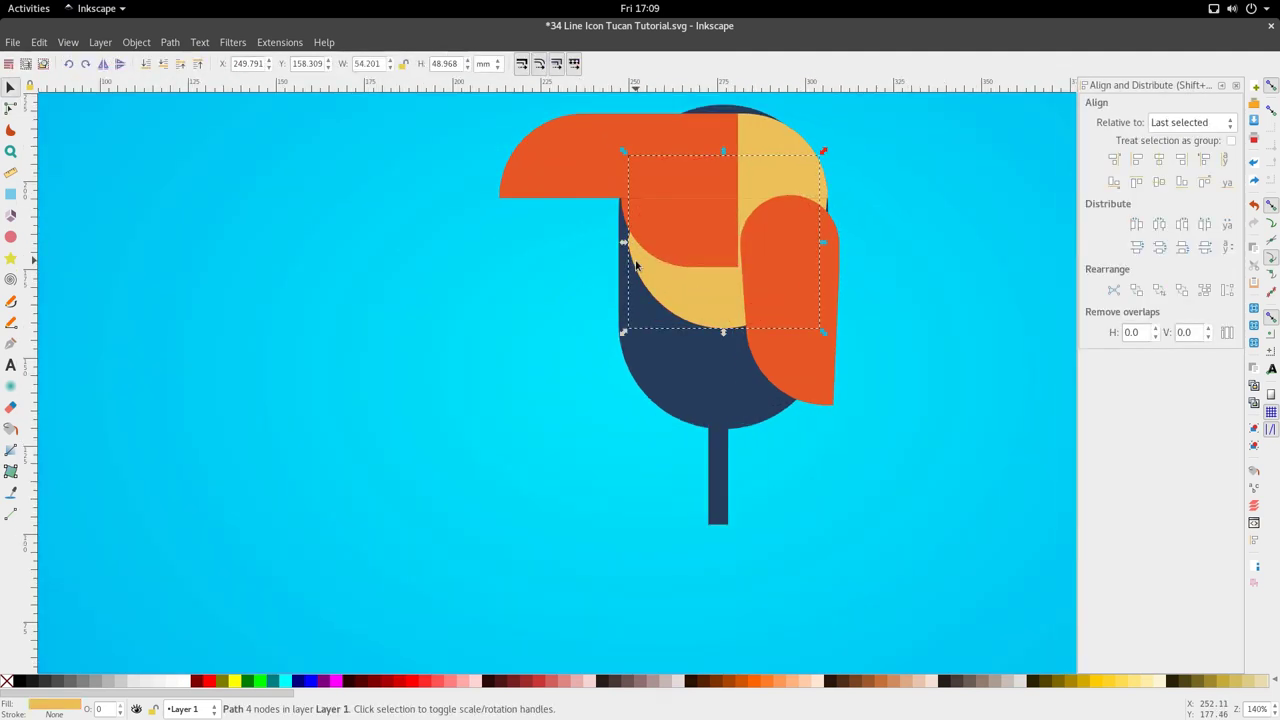
pyautogui.moveTo(636, 260); pyautogui.dragTo(656, 284)
pyautogui.scroll(-1, 641, 245)
pyautogui.scroll(-2, 655, 285)
# - Draw a straight horizontal line across the navy body, level with the upper beak's lower edge
pyautogui.click(657, 309)
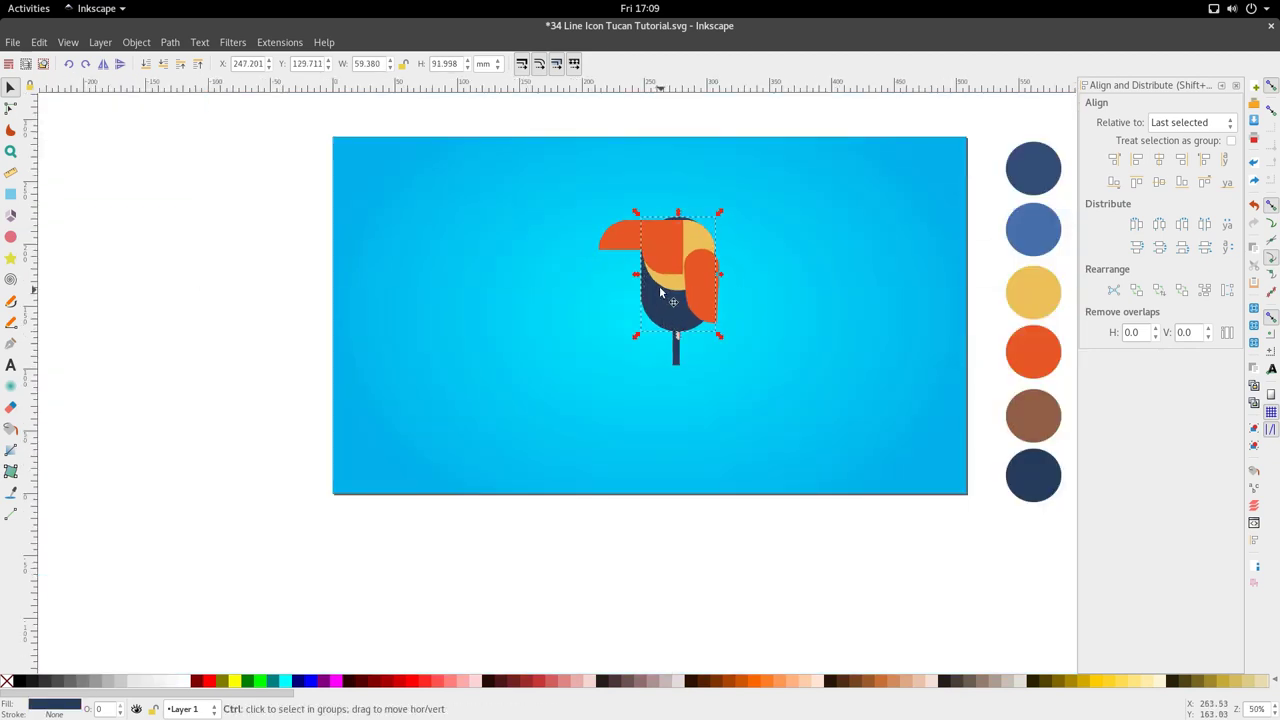
pyautogui.scroll(2, 658, 280)
pyautogui.press('b')
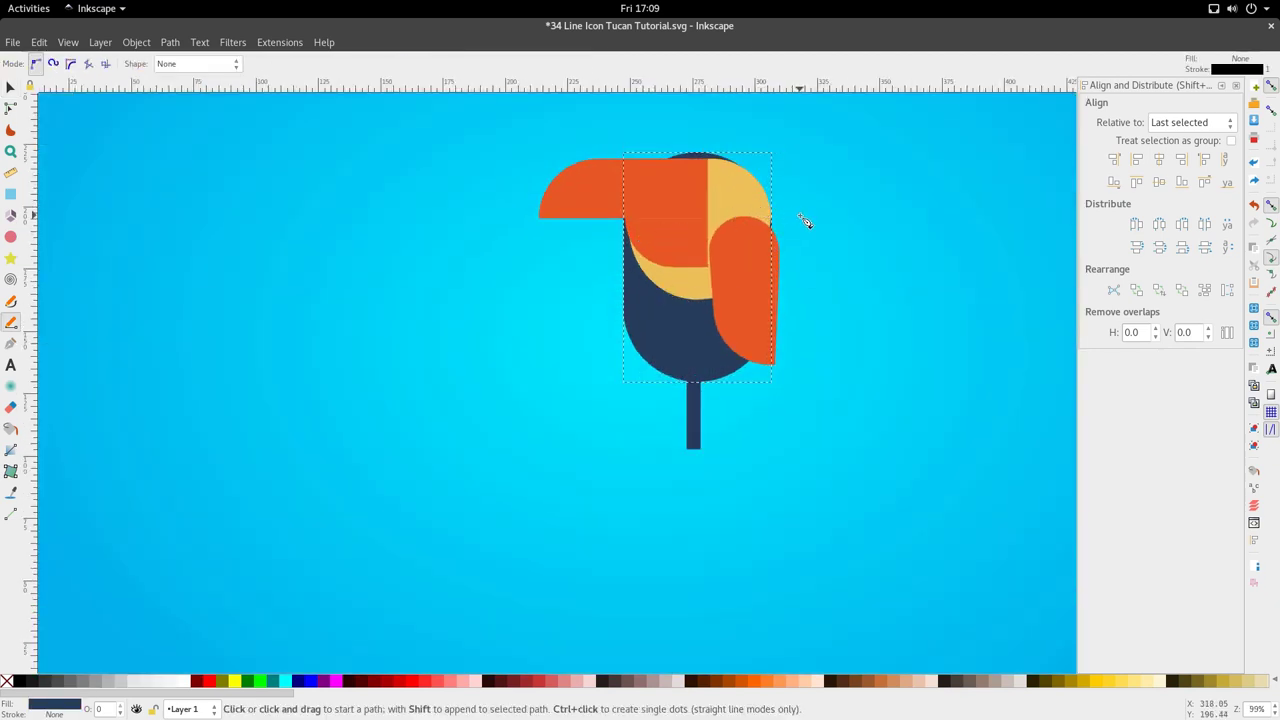
pyautogui.click(800, 217)
pyautogui.doubleClick(577, 217)
# - Divide the navy body along the horizontal line and delete its upper piece
pyautogui.press('s')
pyautogui.moveTo(622, 215); pyautogui.dragTo(622, 225)
pyautogui.press('n')
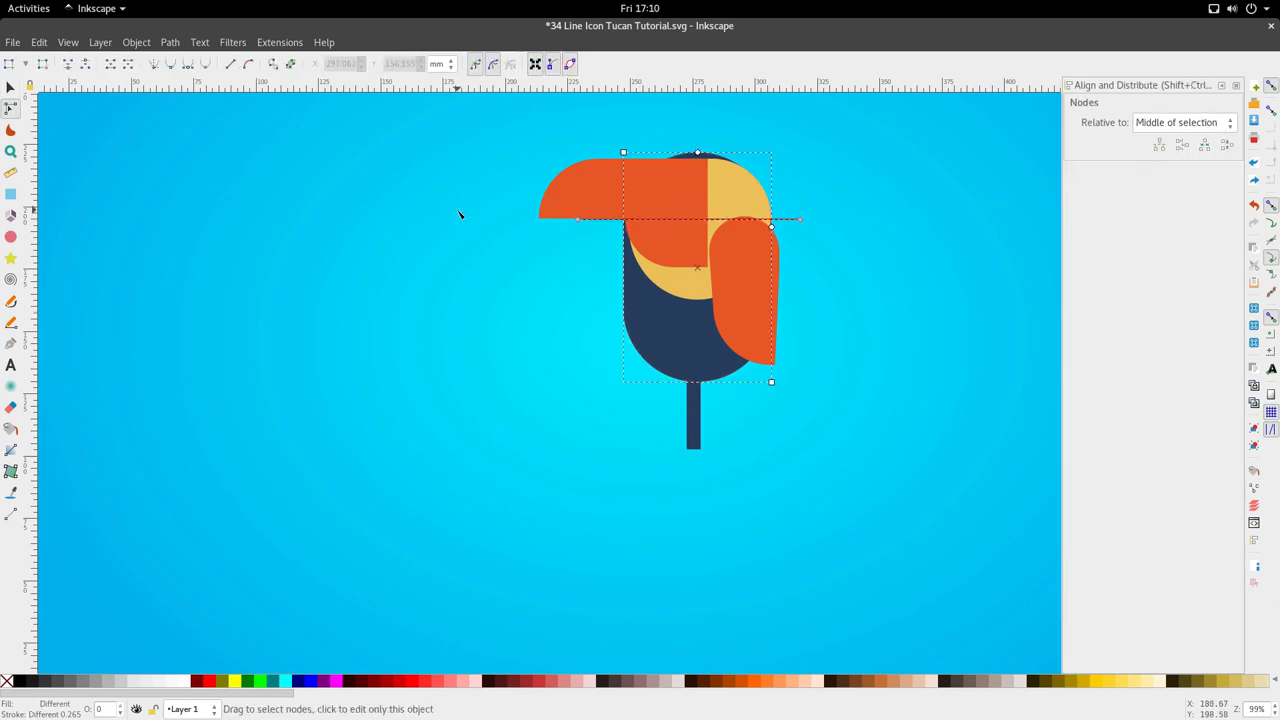
pyautogui.click(170, 42)
pyautogui.click(243, 197)
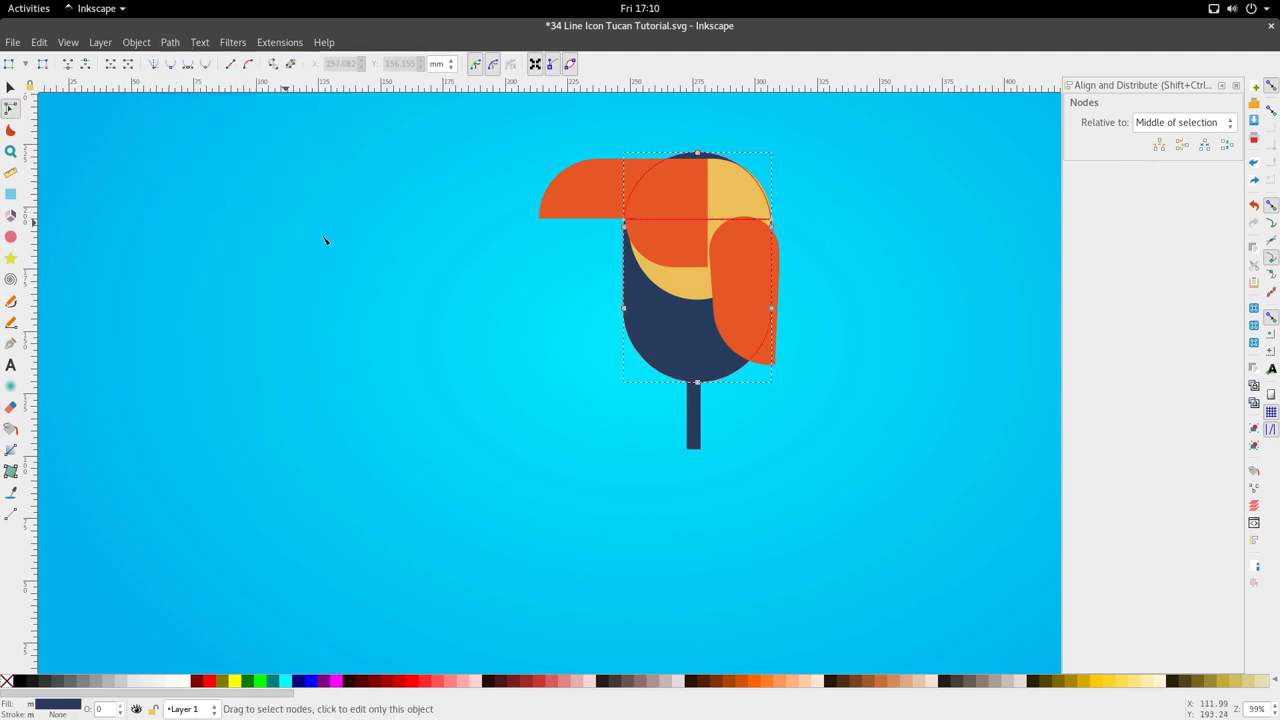
pyautogui.press('s')
pyautogui.click(566, 357)
pyautogui.click(698, 150)
pyautogui.press('Escape')
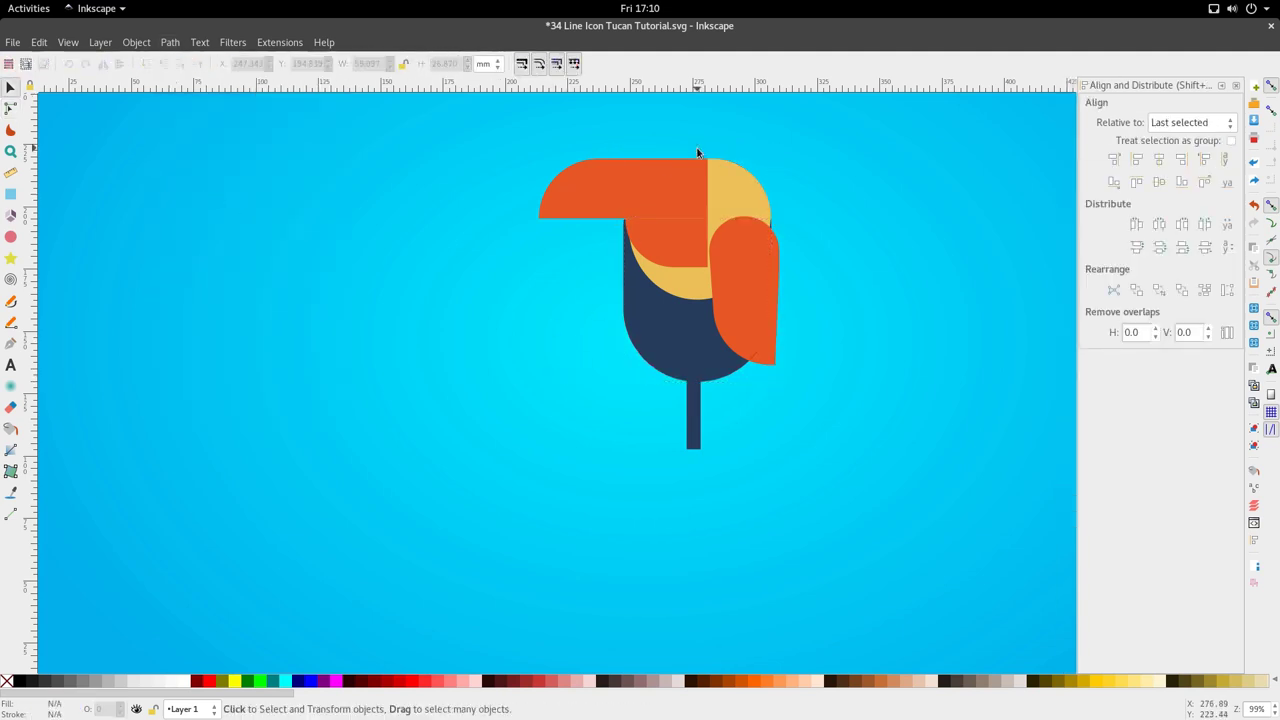
# - Nudge the cut navy body up about 0.4 mm
pyautogui.click(678, 322)
pyautogui.scroll(1, 680, 323)
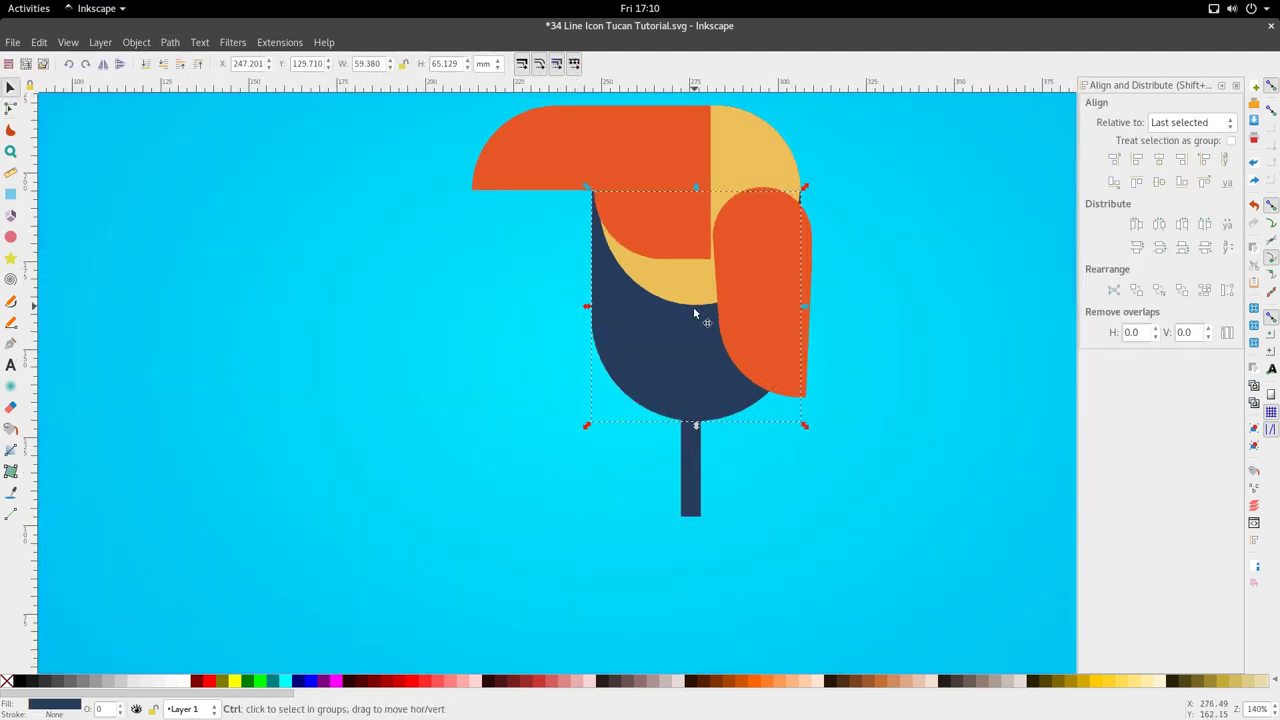
pyautogui.click(692, 322)
pyautogui.scroll(-2, 691, 319)
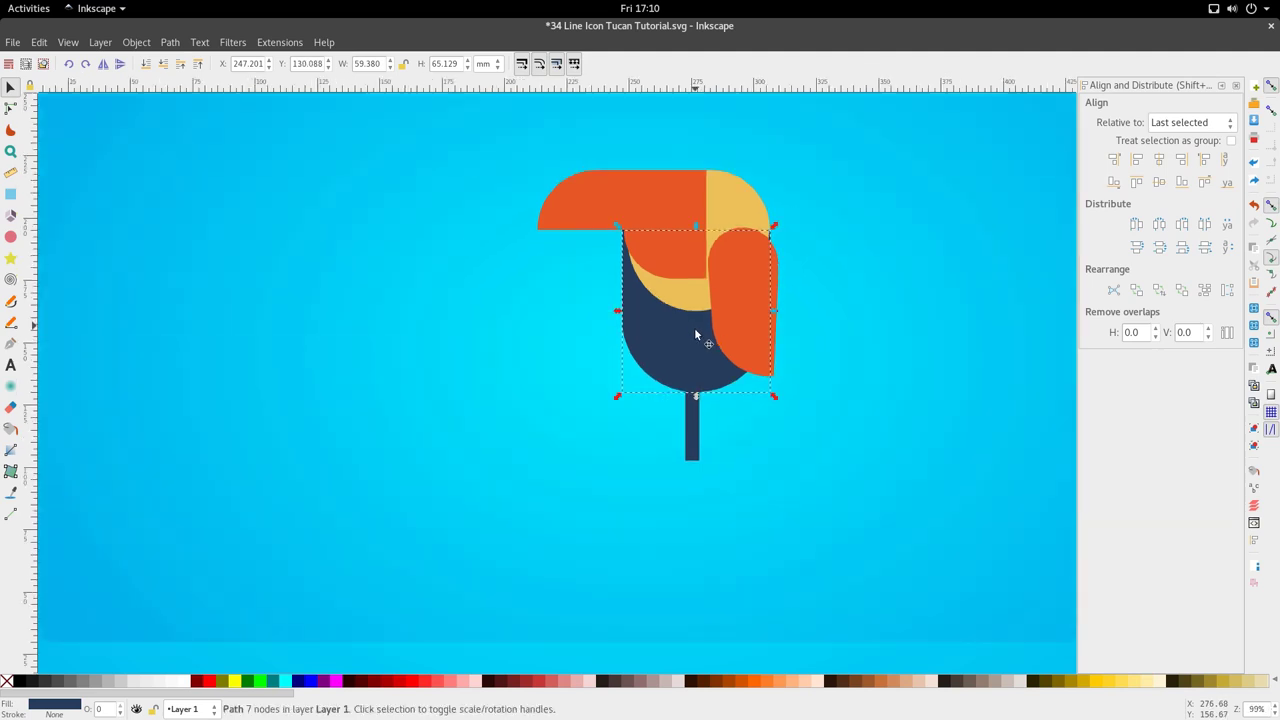
# - Try the medium blue and the darkest navy palette colours as the wing's fill
pyautogui.click(737, 318)
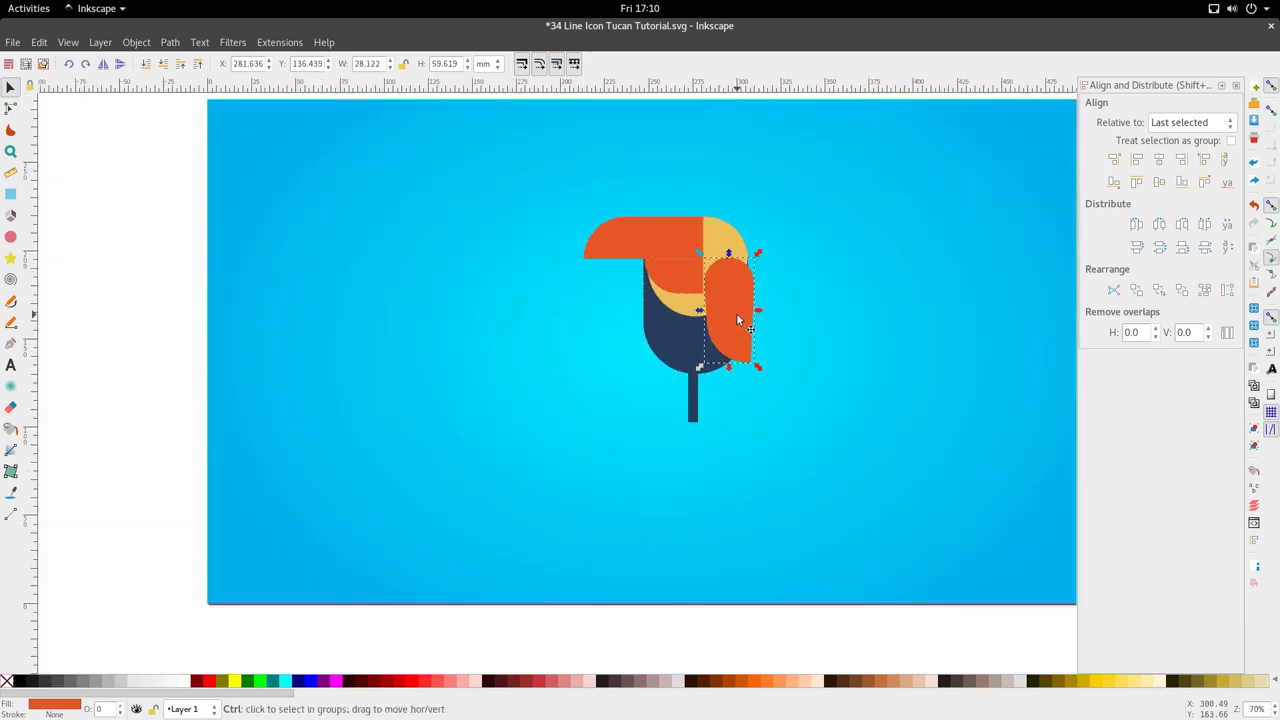
pyautogui.scroll(-2, 737, 317)
pyautogui.hscroll(2, 742, 317)
pyautogui.press('d')
pyautogui.click(949, 218)
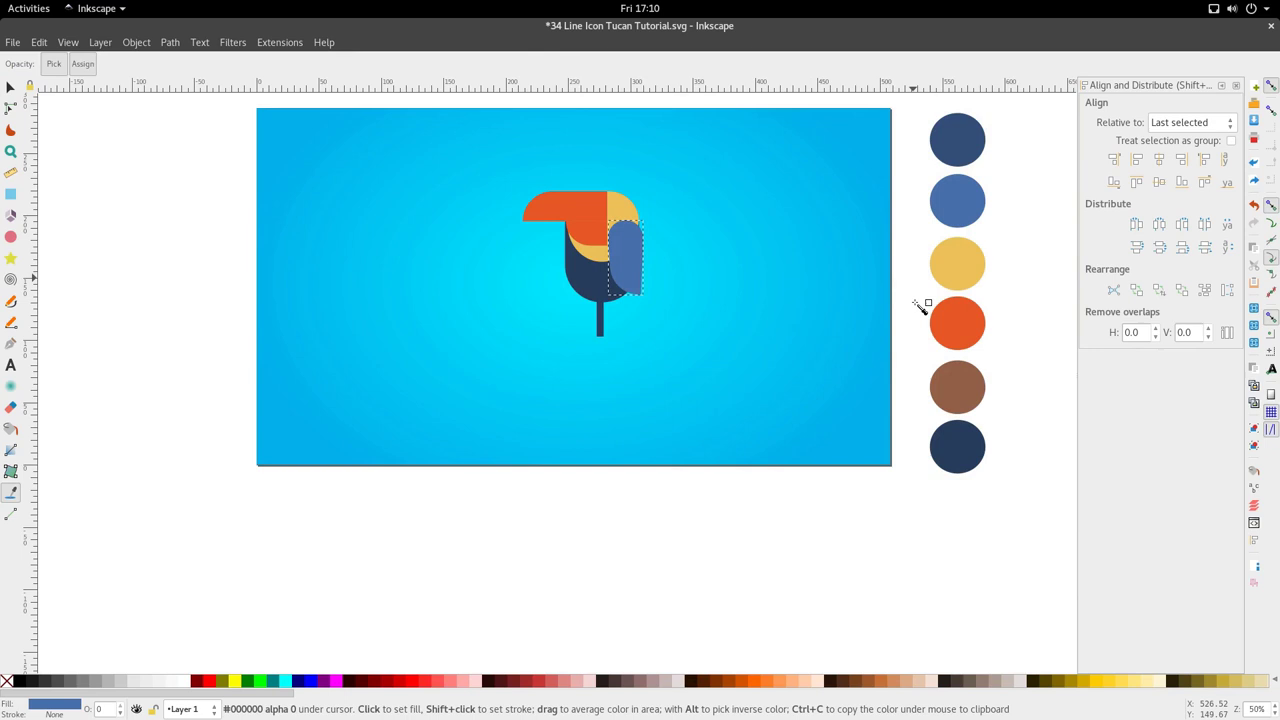
pyautogui.click(939, 440)
pyautogui.scroll(1, 598, 232)
pyautogui.hotkey('ctrl', 'z')
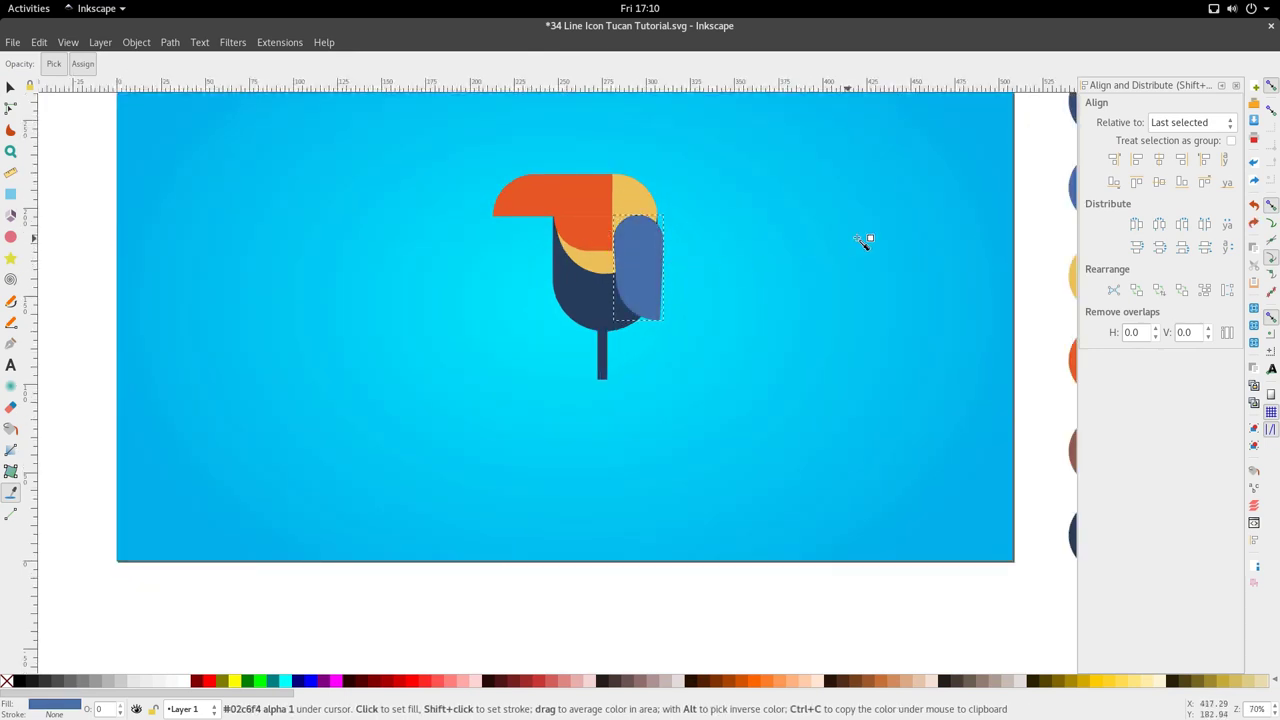
# - Fill the wing with the slate blue of the topmost palette circle
pyautogui.hscroll(4, 876, 240)
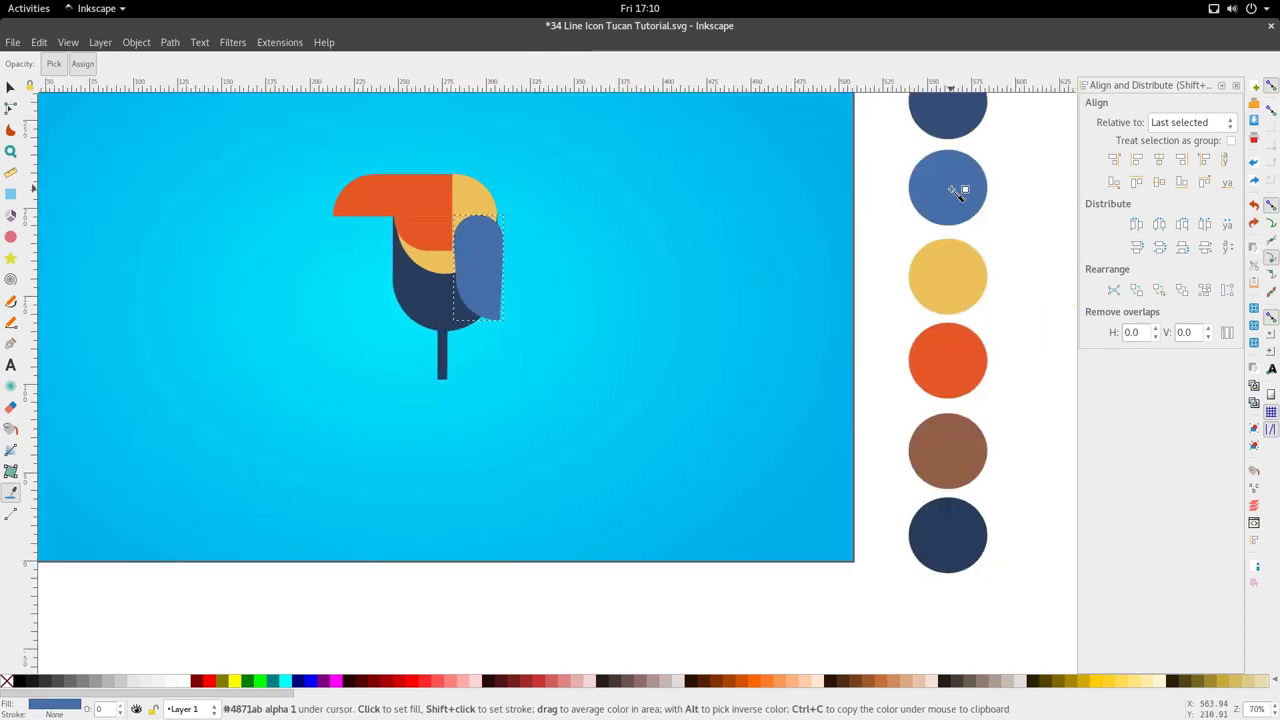
pyautogui.click(950, 136)
pyautogui.press('s')
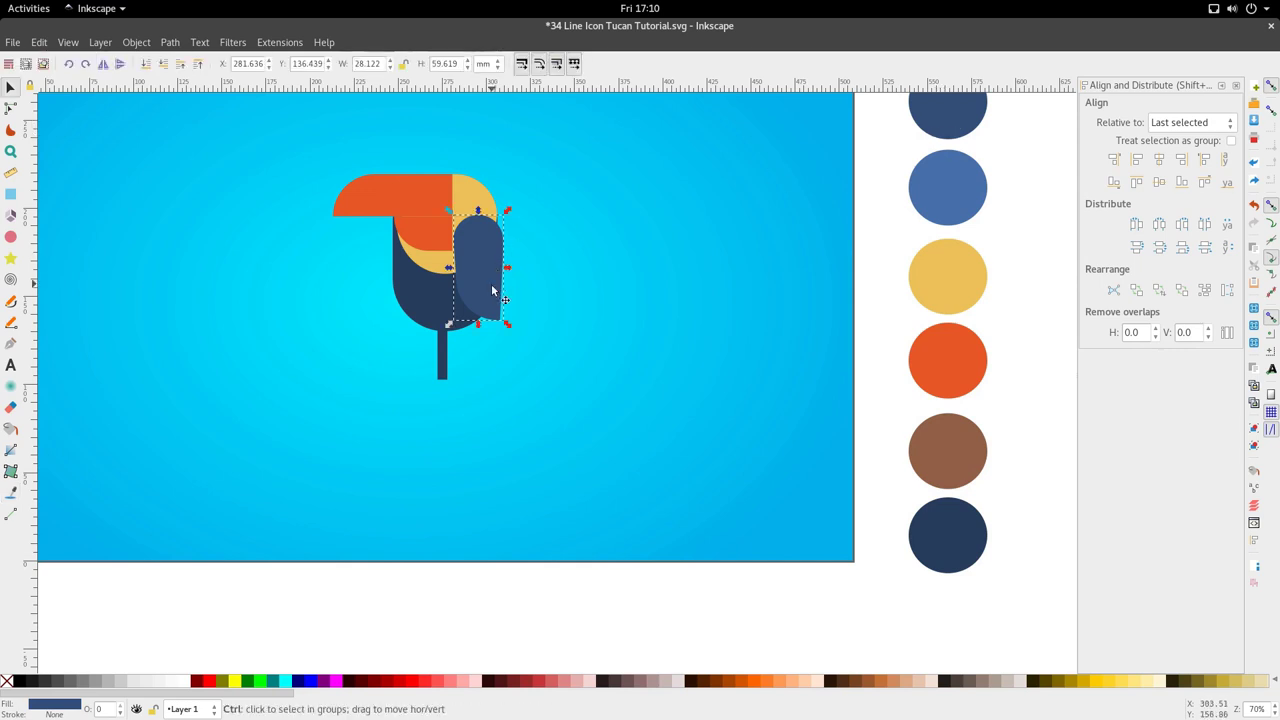
# - Move the wing's rotation centre up to its rounded upper end
pyautogui.scroll(2, 491, 293)
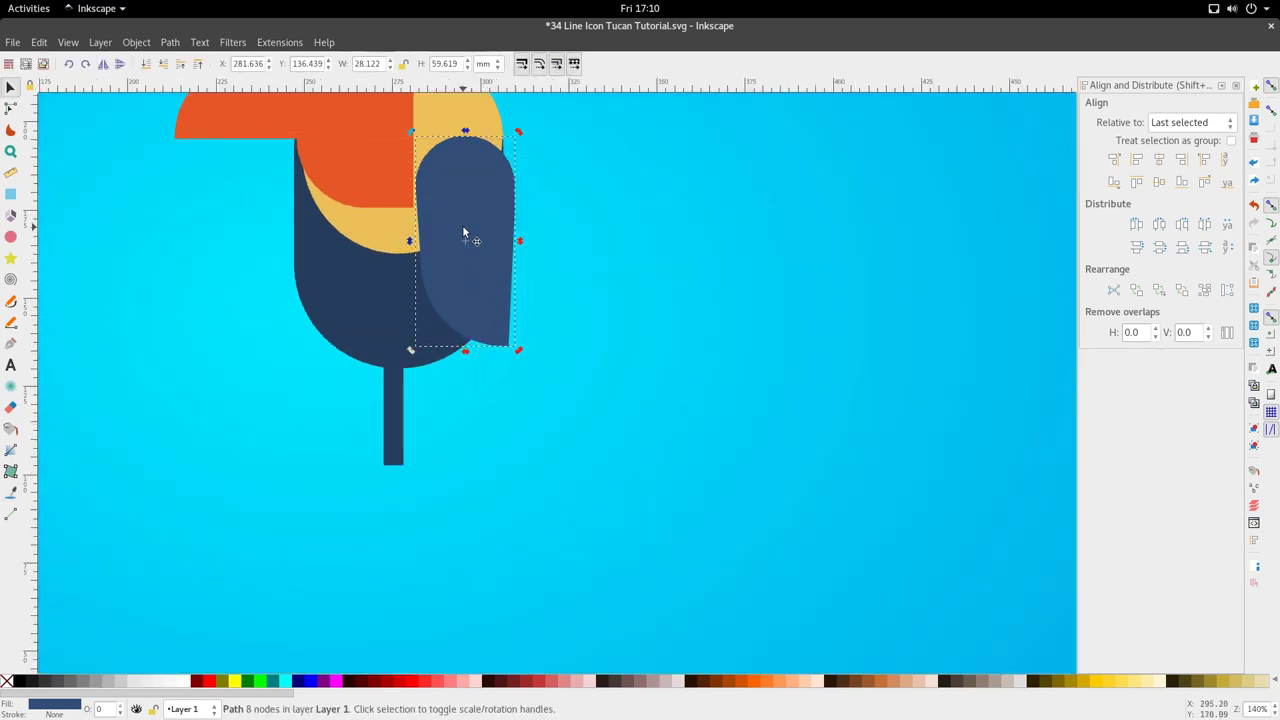
pyautogui.scroll(1, 463, 234)
pyautogui.scroll(-2, 593, 265)
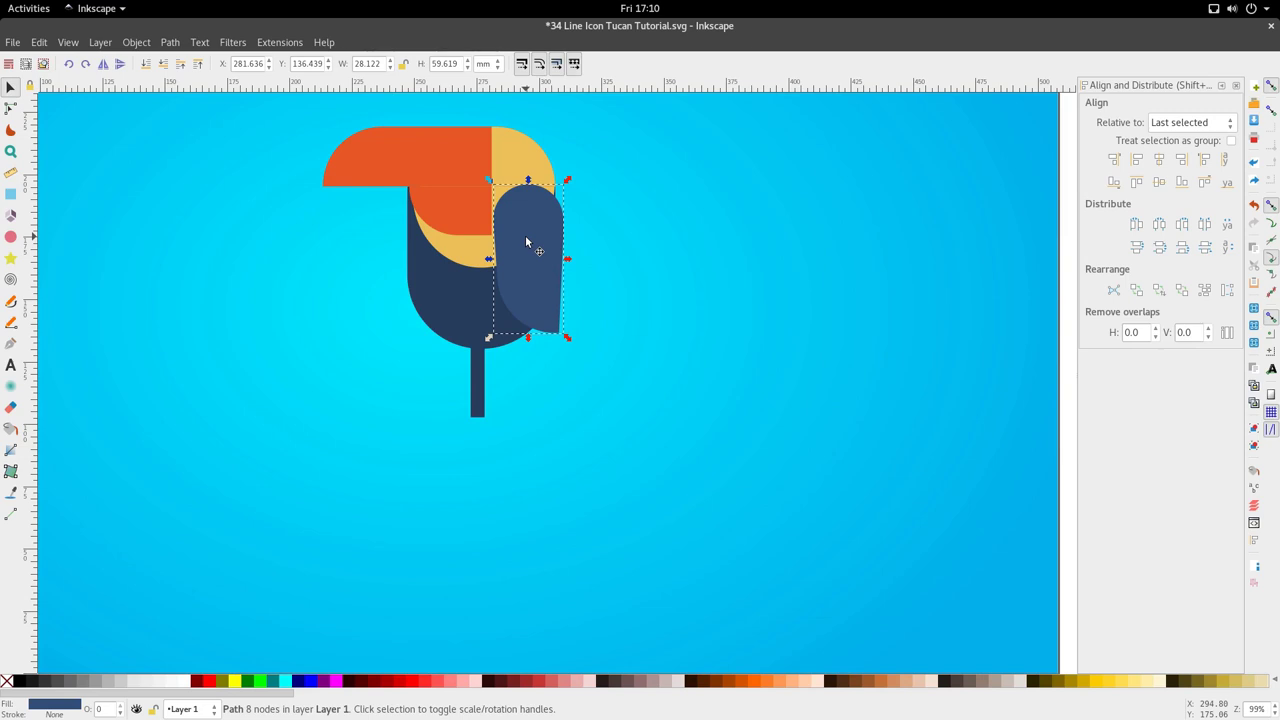
pyautogui.click(525, 240)
pyautogui.scroll(1, 526, 250)
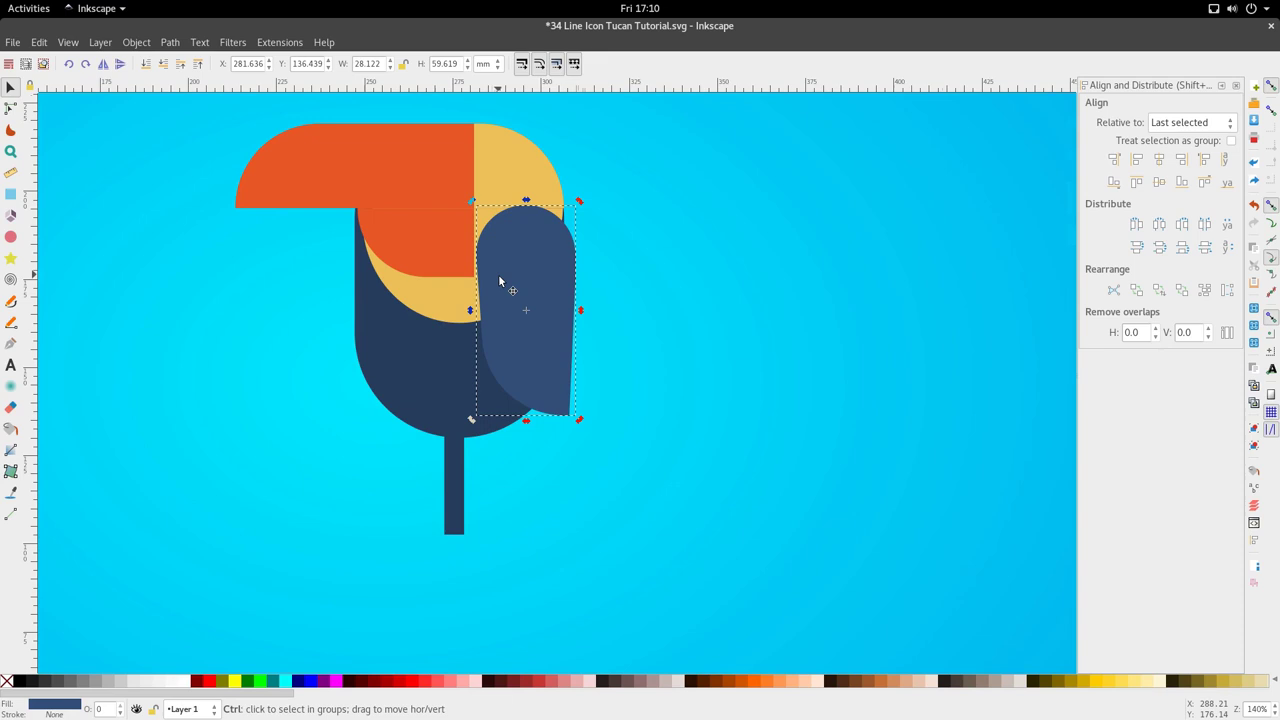
pyautogui.scroll(2, 502, 285)
pyautogui.press('ctrl')
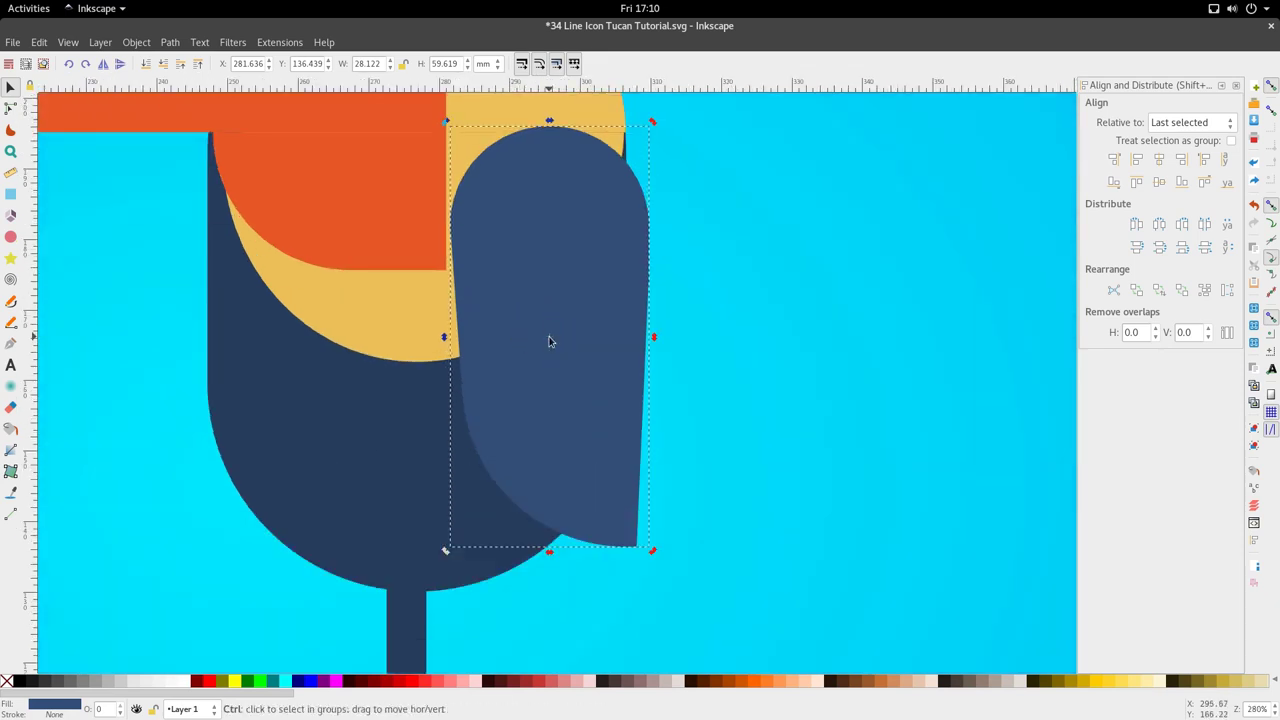
pyautogui.moveTo(549, 342); pyautogui.dragTo(583, 175)
# - Duplicate the wing and rotate copies to either side around its upper end, forming a three-feather fan
pyautogui.scroll(-4, 583, 175)
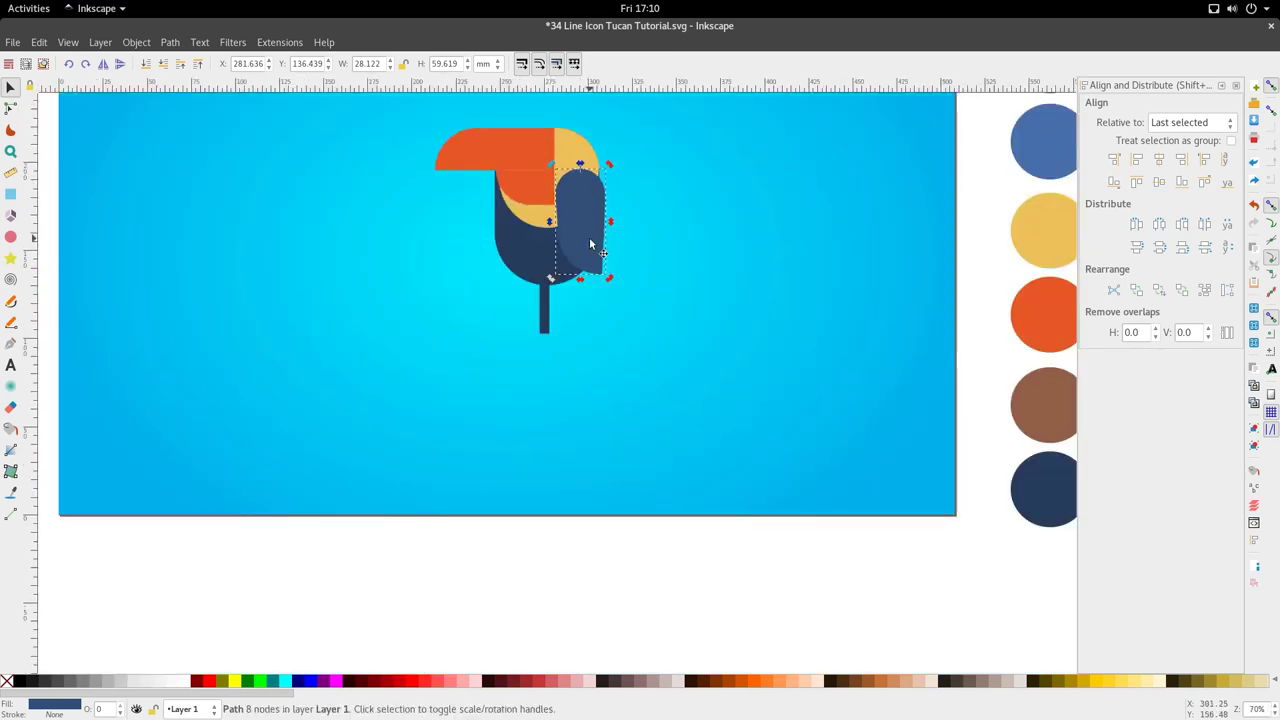
pyautogui.moveTo(608, 279)
pyautogui.mouseDown()
pyautogui.moveTo(654, 268)
pyautogui.moveTo(578, 289)
pyautogui.moveTo(586, 280)
pyautogui.mouseUp()
pyautogui.scroll(2, 592, 256)
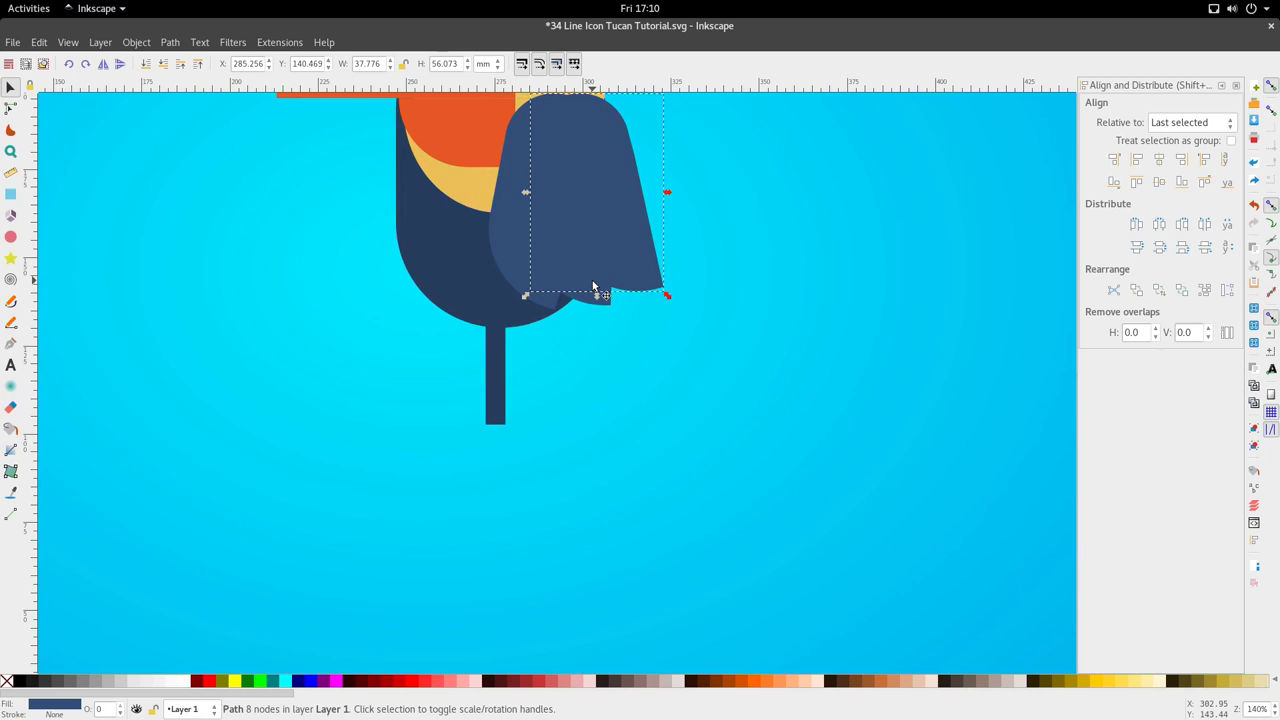
# - Fill the middle wing feather with the medium blue palette colour and raise it one level in the stacking order
pyautogui.scroll(-4, 592, 260)
pyautogui.scroll(2, 765, 300)
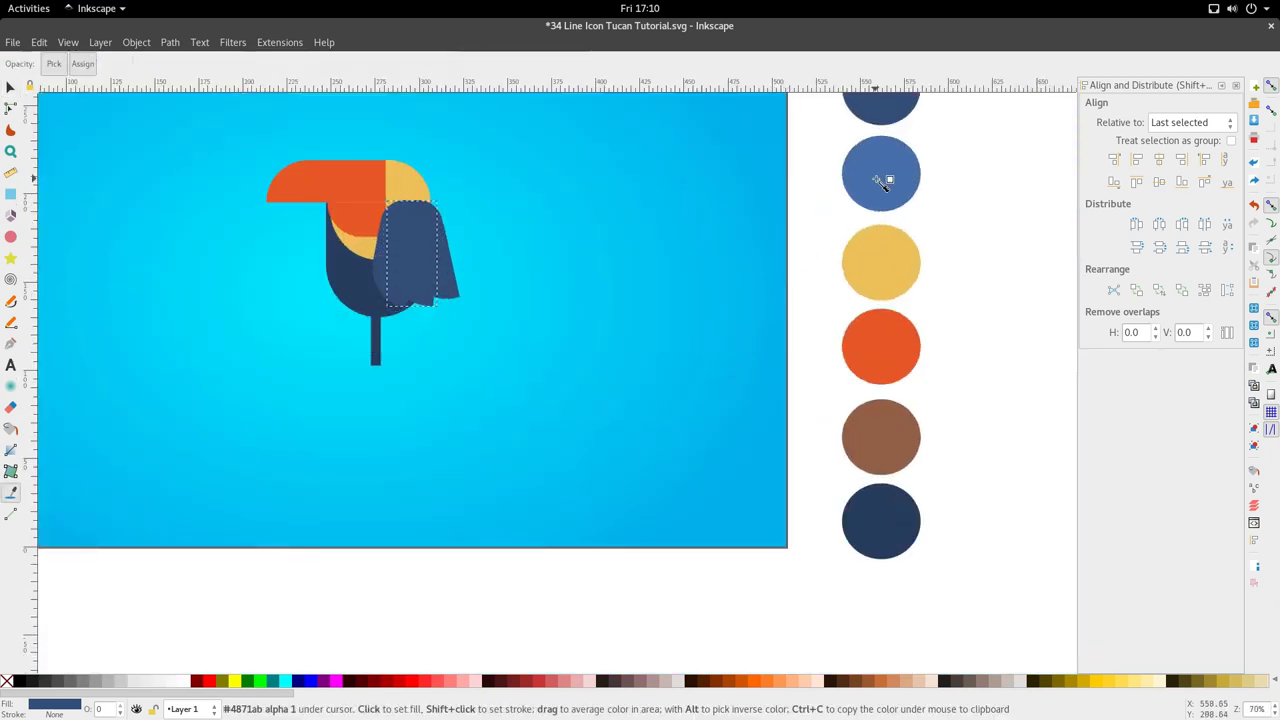
pyautogui.scroll(2, 359, 238)
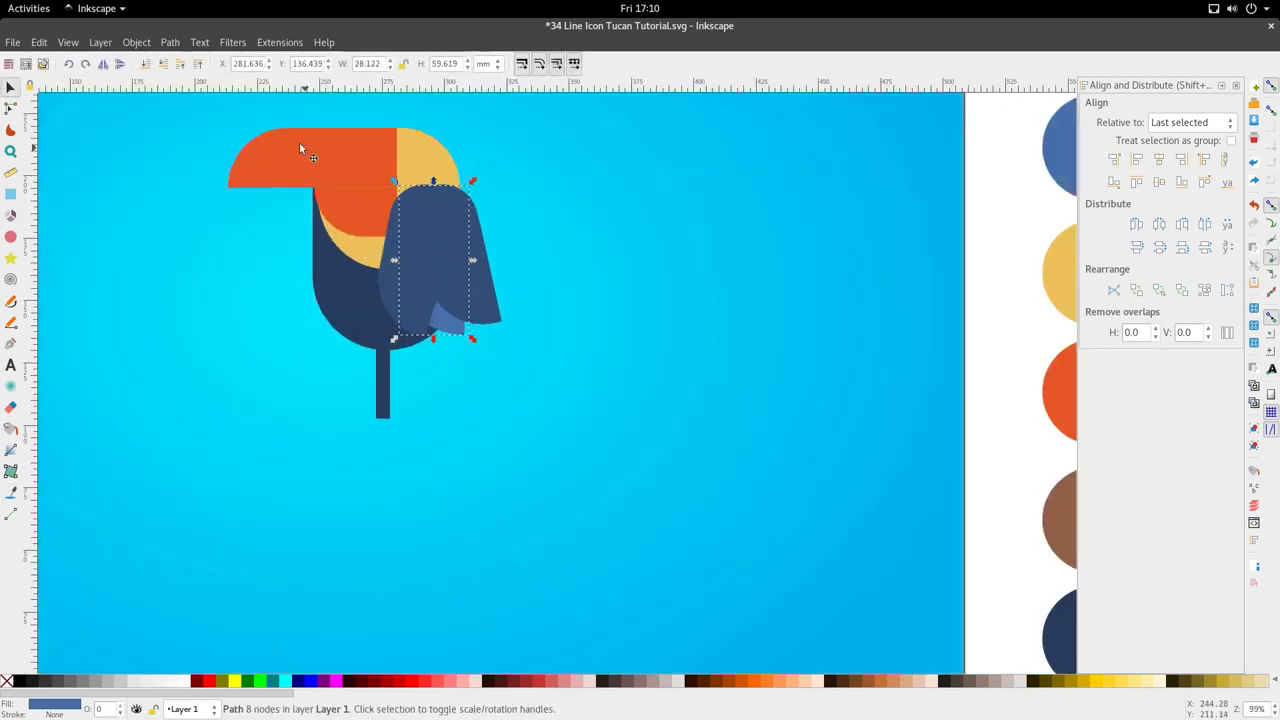
pyautogui.click(180, 63)
pyautogui.hscroll(-5, 391, 200)
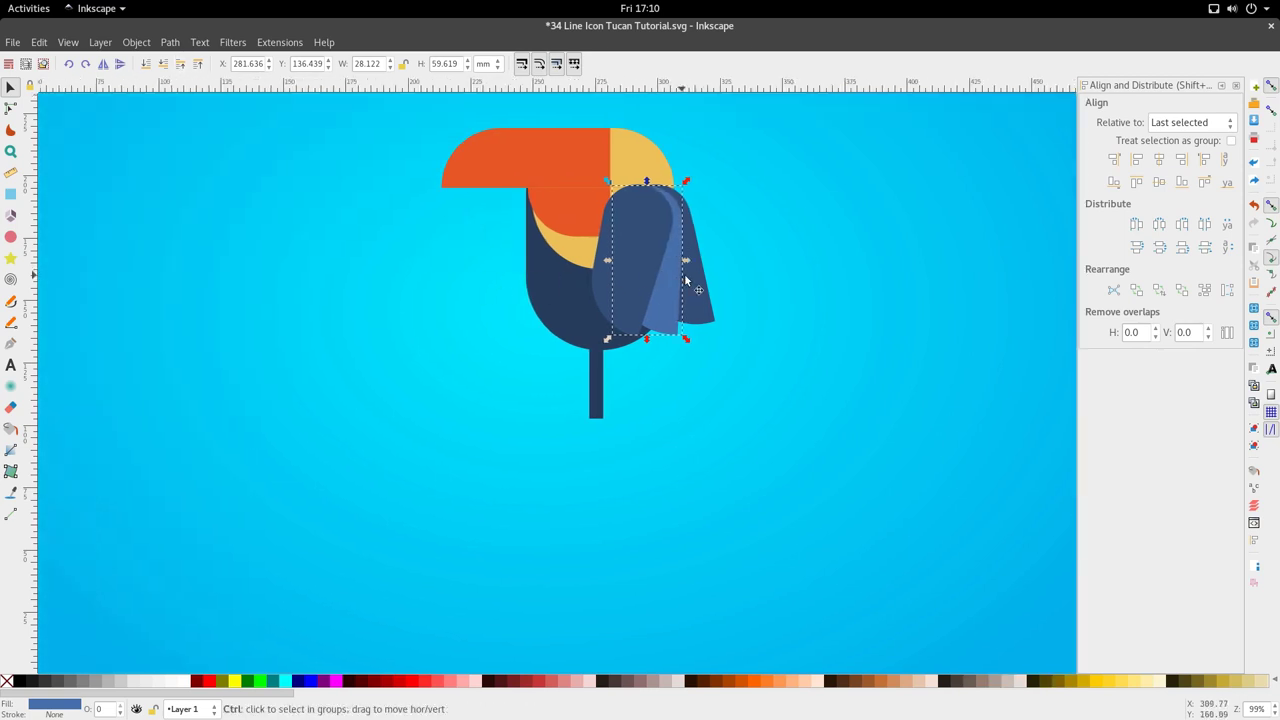
pyautogui.scroll(2, 678, 281)
pyautogui.scroll(-4, 647, 200)
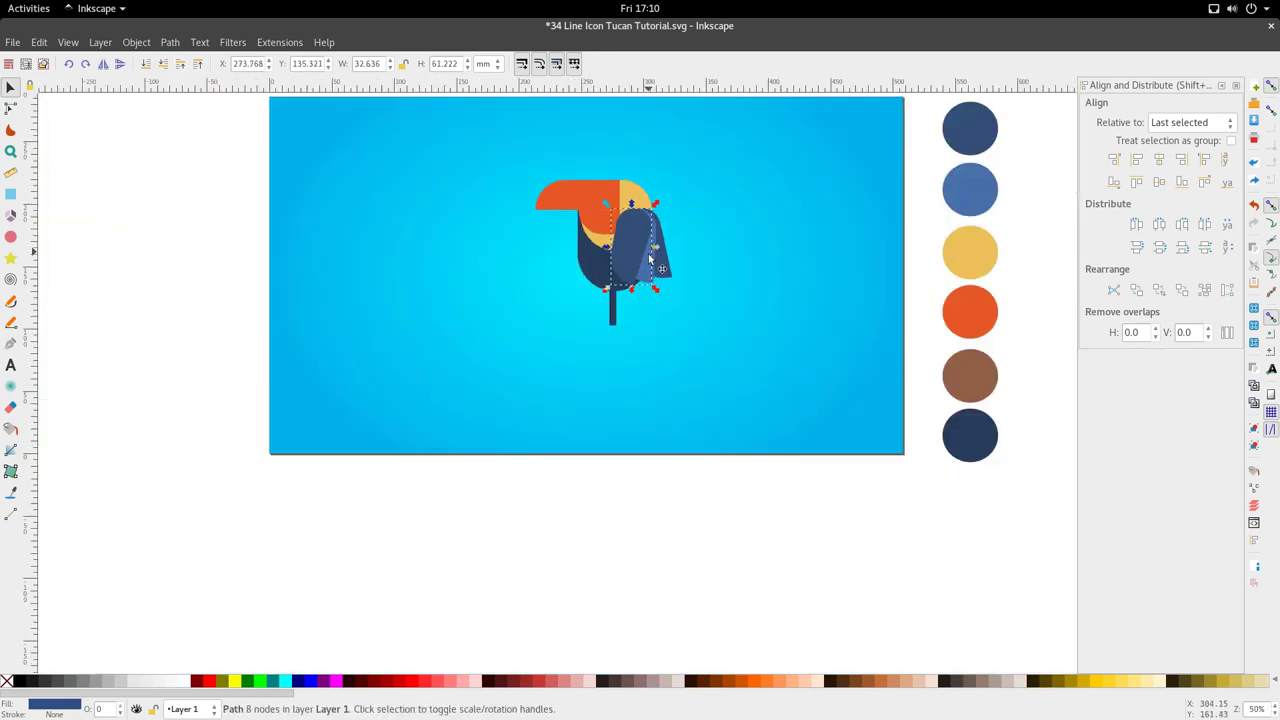
pyautogui.keyDown('ctrl'); pyautogui.click(649, 324); pyautogui.keyUp('ctrl')
pyautogui.scroll(2, 627, 247)
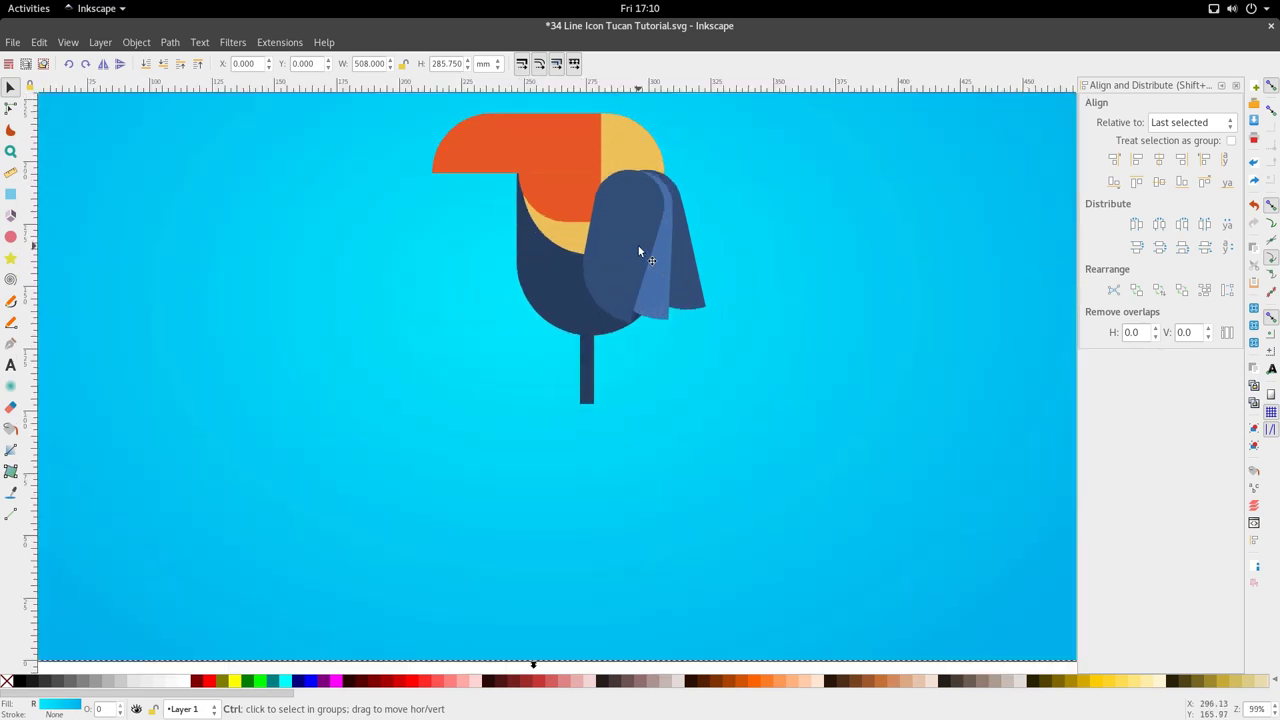
# - Duplicate the three wing feathers together, move the copy about 52 mm left across the body, and group it
pyautogui.click(634, 255)
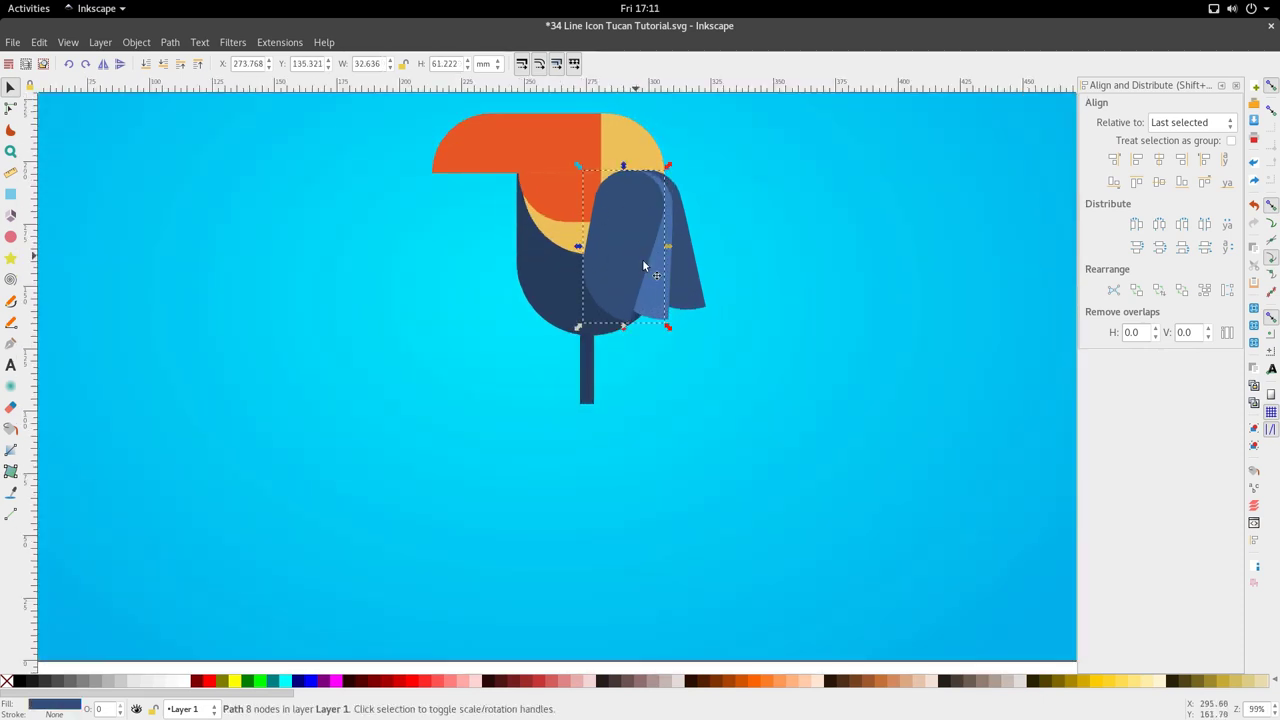
pyautogui.keyDown('shift'); pyautogui.click(664, 286); pyautogui.keyUp('shift')
pyautogui.scroll(-2, 665, 288)
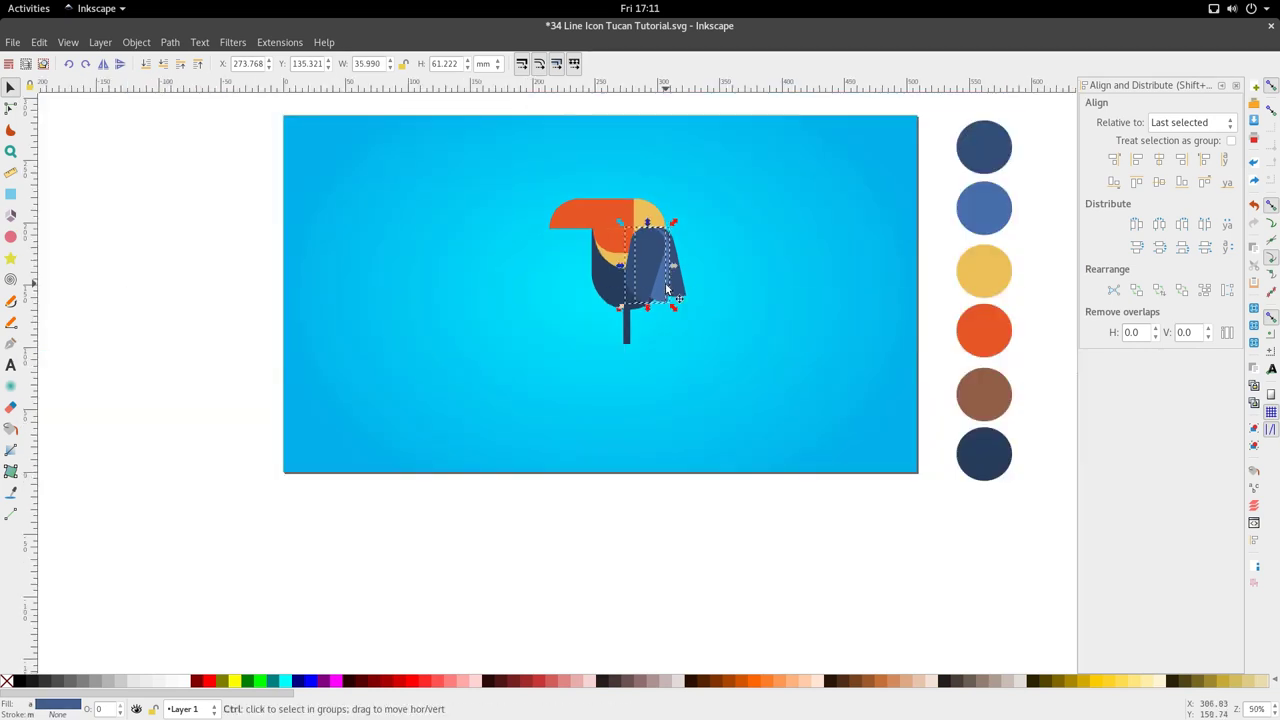
pyautogui.scroll(2, 666, 288)
pyautogui.keyDown('shift'); pyautogui.click(678, 290); pyautogui.keyUp('shift')
pyautogui.hotkey('ctrl', 'd')
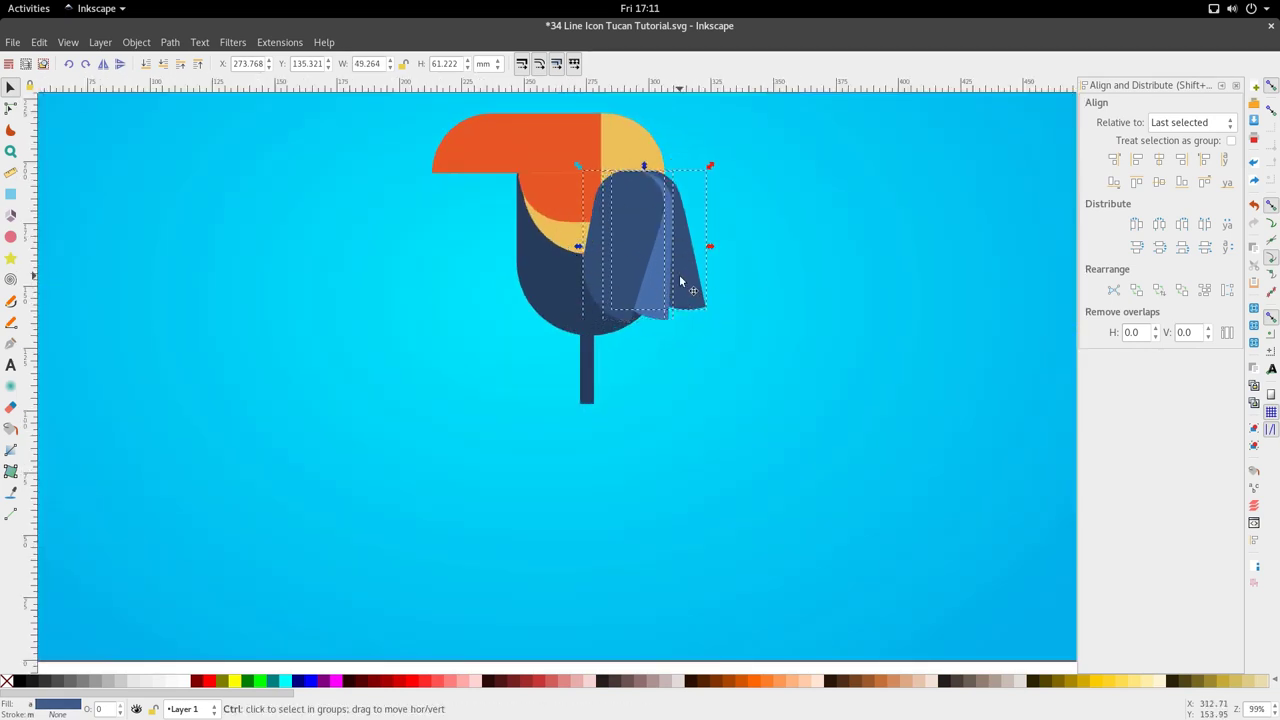
pyautogui.moveTo(680, 288); pyautogui.dragTo(549, 280)
pyautogui.hotkey('ctrl', 'g')
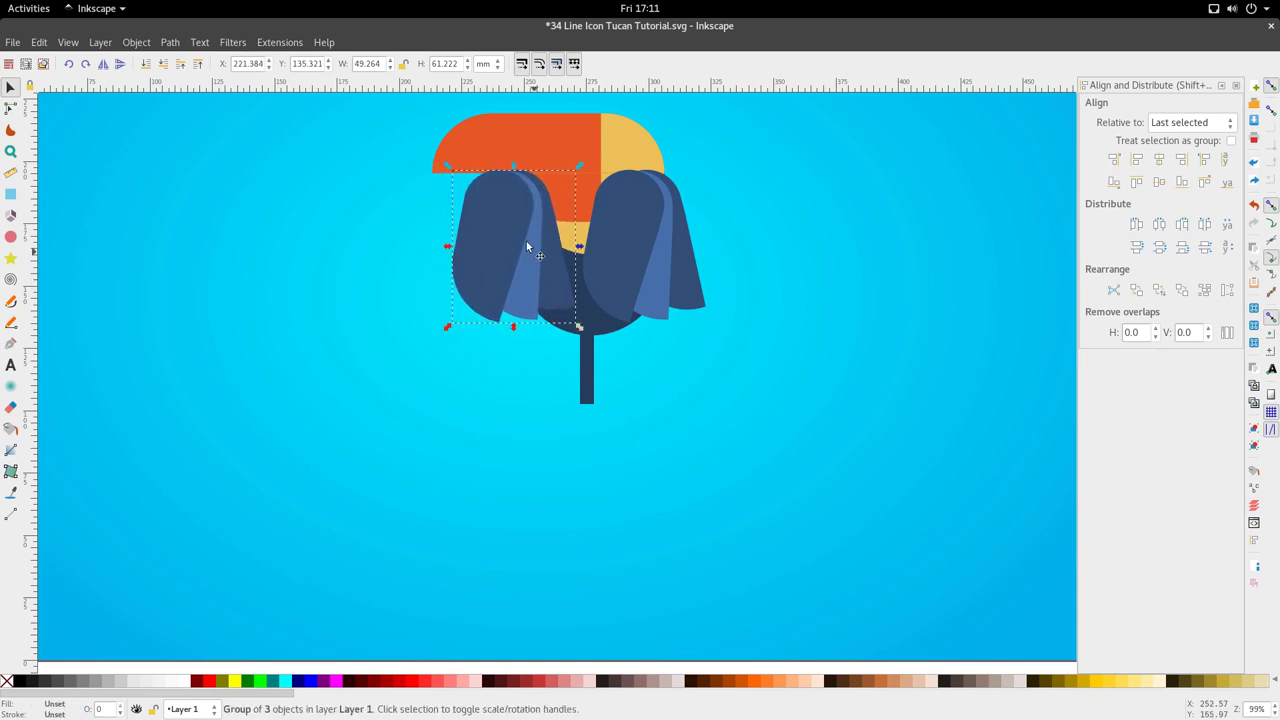
# - Lower the copied wing group behind the beak and navy body and shift it about 7 mm right
pyautogui.click(161, 68)
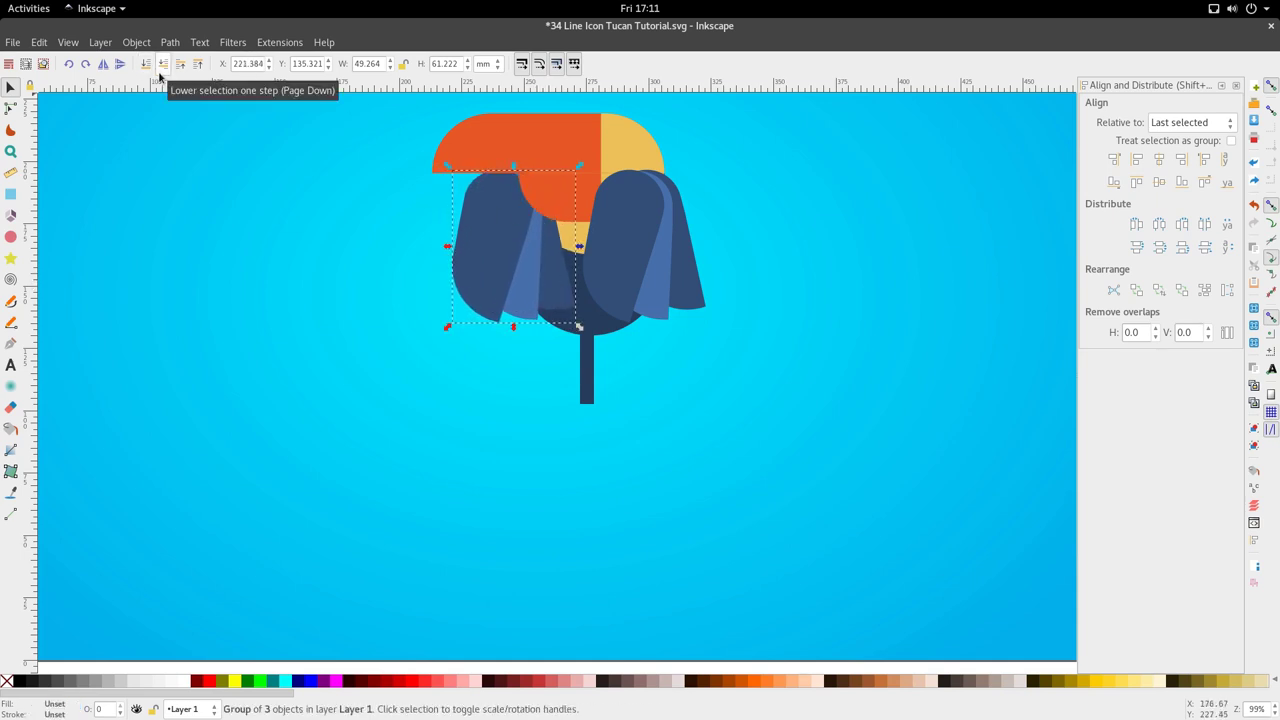
pyautogui.click(161, 68)
pyautogui.moveTo(467, 260); pyautogui.dragTo(489, 259)
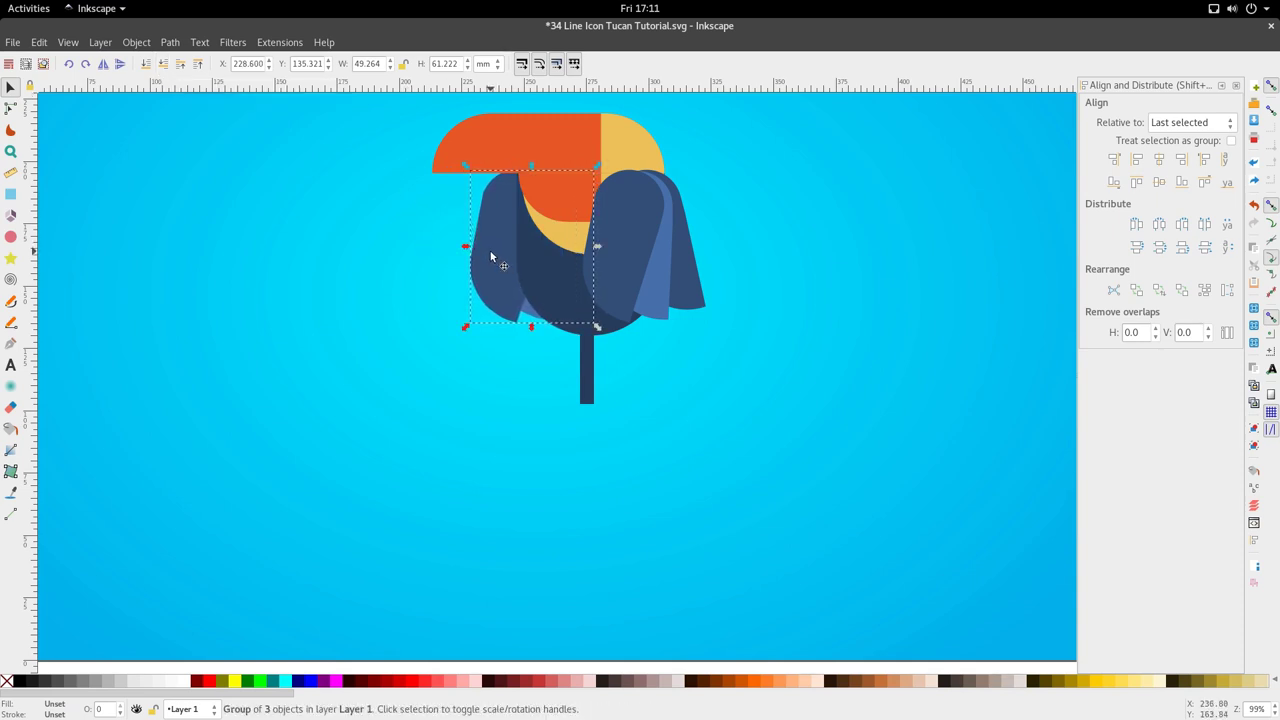
# - Mirror the copied wing group horizontally, rotate its feathers outward, and place it against the body's left shoulder
pyautogui.click(106, 64)
pyautogui.click(489, 274)
pyautogui.hotkey('ctrl', 'z')
pyautogui.click(104, 65)
pyautogui.moveTo(508, 276); pyautogui.dragTo(478, 273)
pyautogui.moveTo(587, 170); pyautogui.dragTo(603, 230)
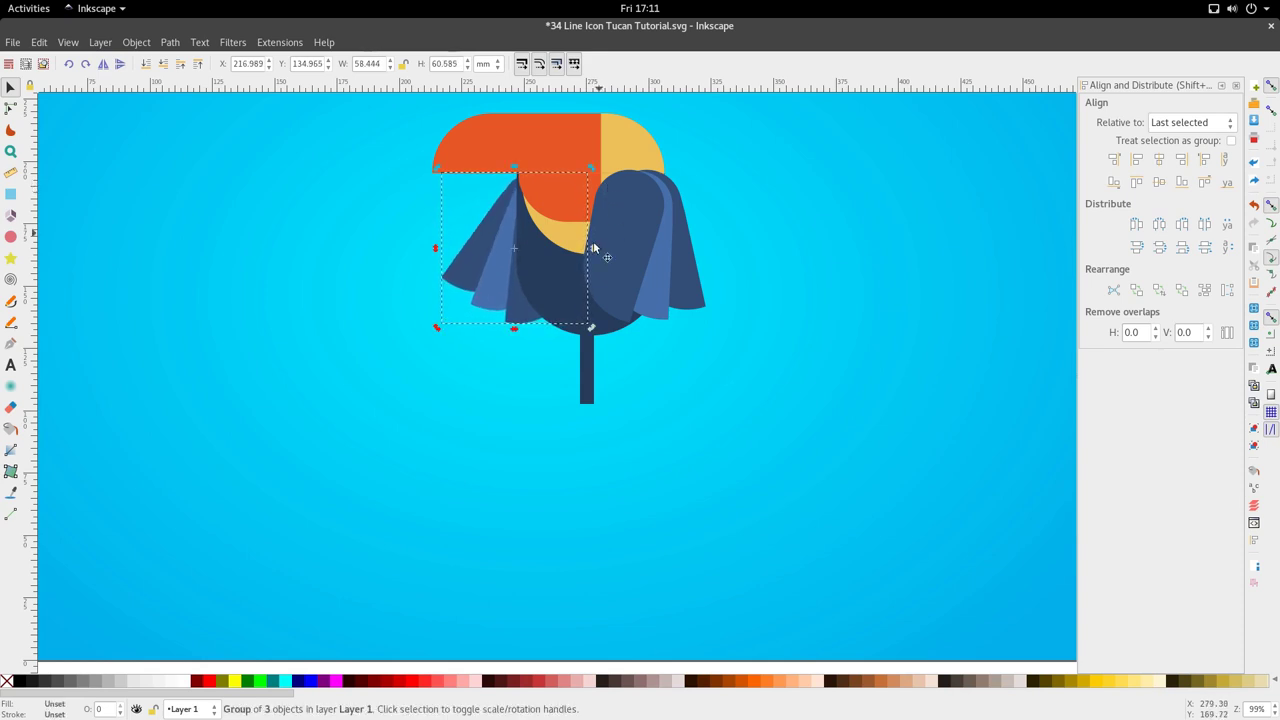
pyautogui.moveTo(516, 318); pyautogui.dragTo(499, 316)
# - Rotate the three right wing feathers together slightly outward to balance the left wing
pyautogui.click(676, 263)
pyautogui.keyDown('shift'); pyautogui.click(660, 282); pyautogui.keyUp('shift')
pyautogui.keyDown('shift'); pyautogui.click(617, 268); pyautogui.keyUp('shift')
pyautogui.moveTo(708, 166)
pyautogui.mouseDown()
pyautogui.moveTo(697, 116)
pyautogui.moveTo(698, 153)
pyautogui.mouseUp()
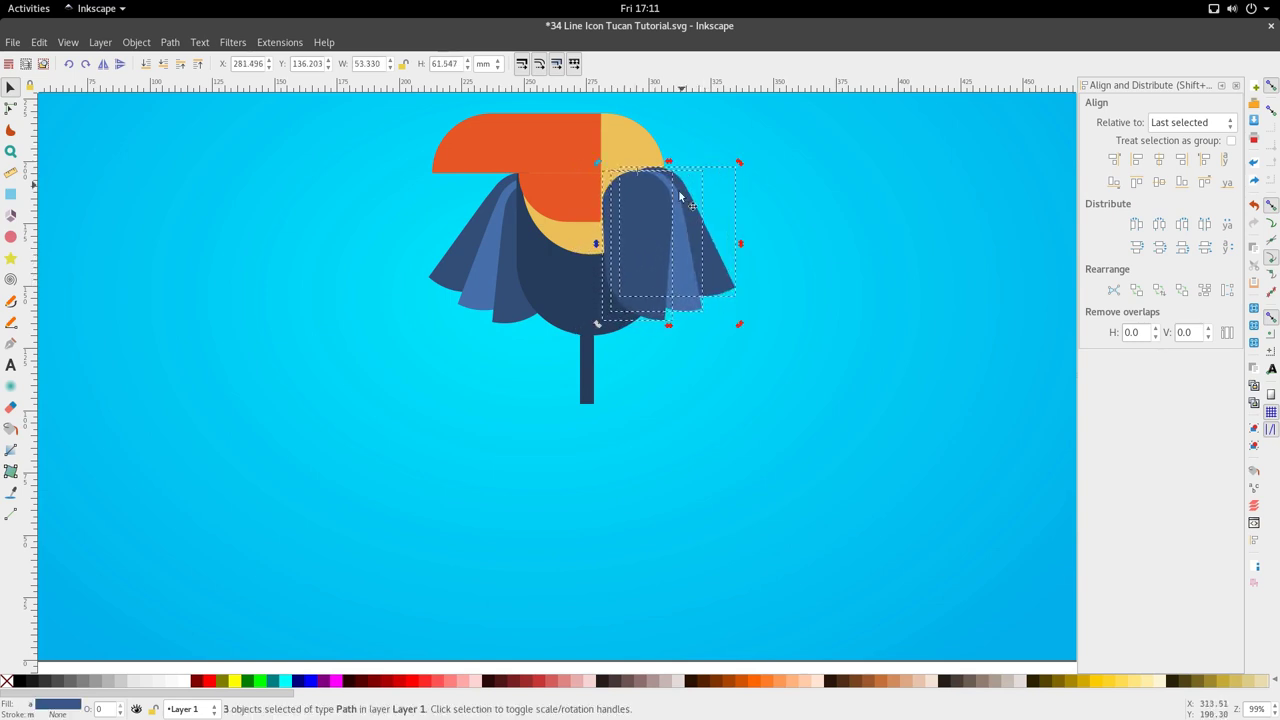
pyautogui.click(645, 363)
# - Shorten the leg slightly from its lower end
pyautogui.scroll(-3, 645, 363)
pyautogui.scroll(3, 630, 350)
pyautogui.scroll(3, 628, 342)
pyautogui.click(602, 331)
pyautogui.click(580, 266)
pyautogui.click(659, 281)
pyautogui.click(622, 453)
pyautogui.scroll(-3, 622, 458)
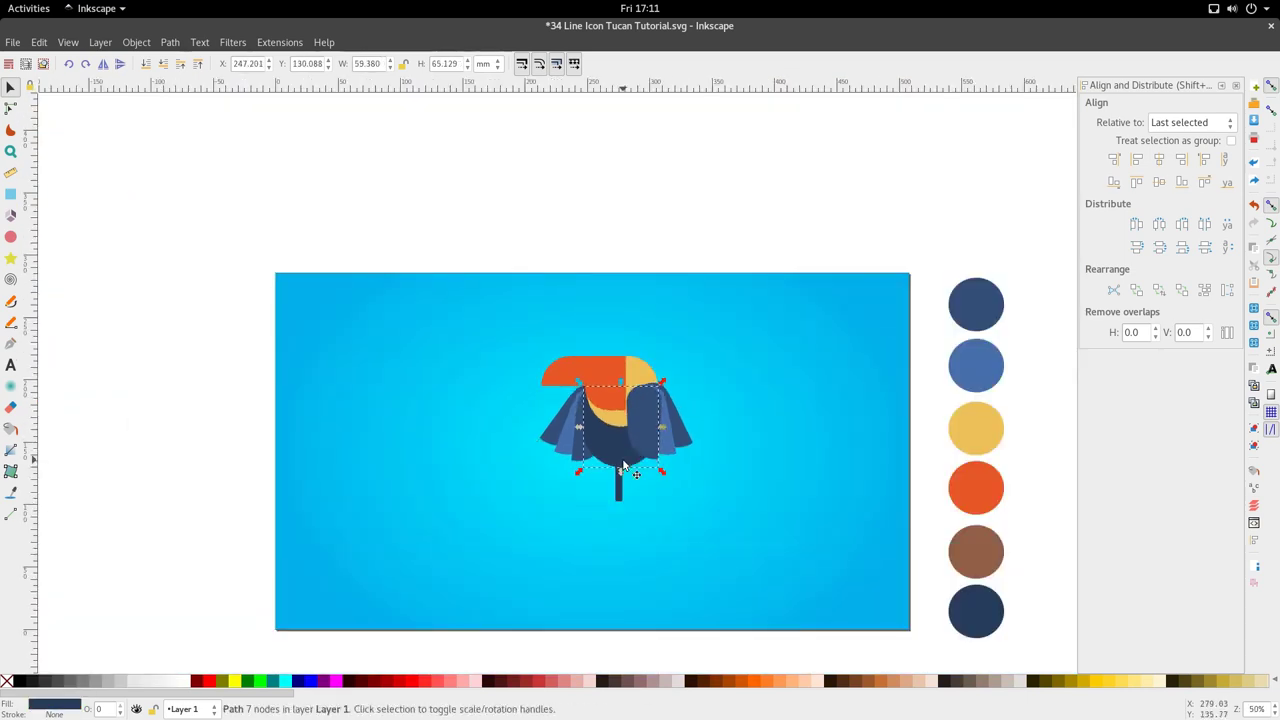
pyautogui.scroll(3, 614, 405)
pyautogui.click(624, 386)
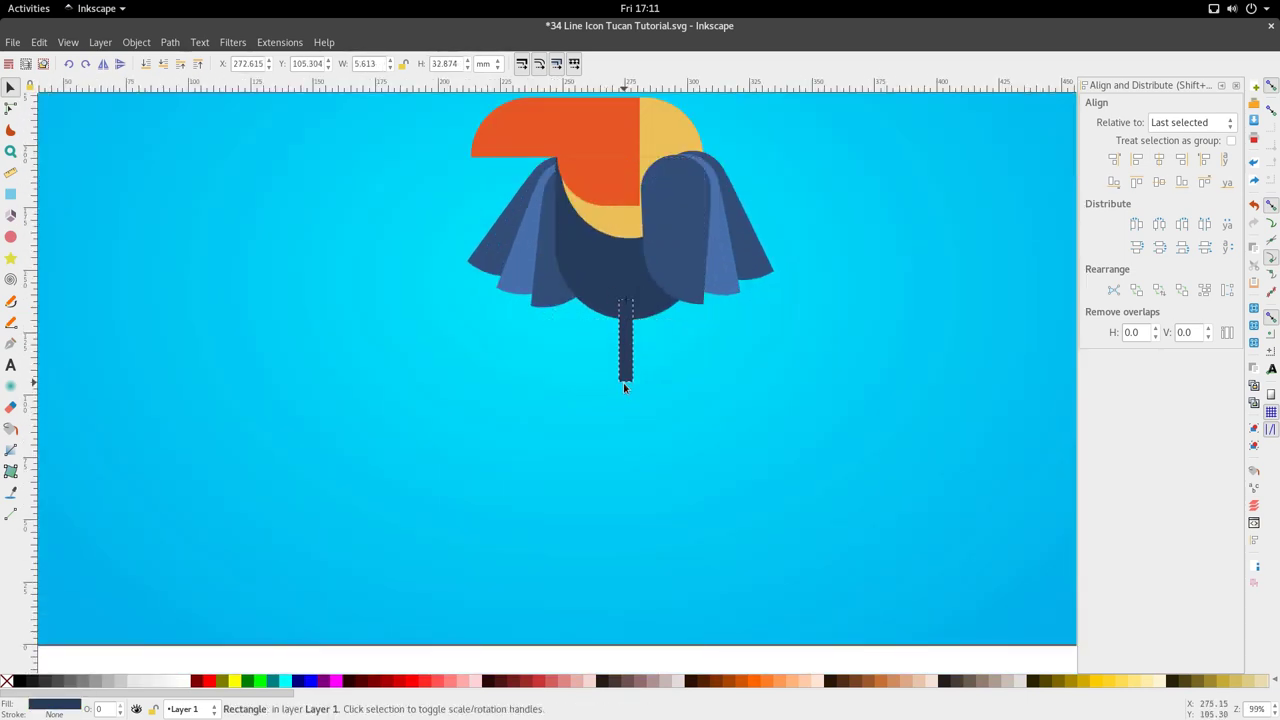
# - Draw a circle about 28.9 mm in diameter and position it centred under the leg's lower end
pyautogui.click(10, 236)
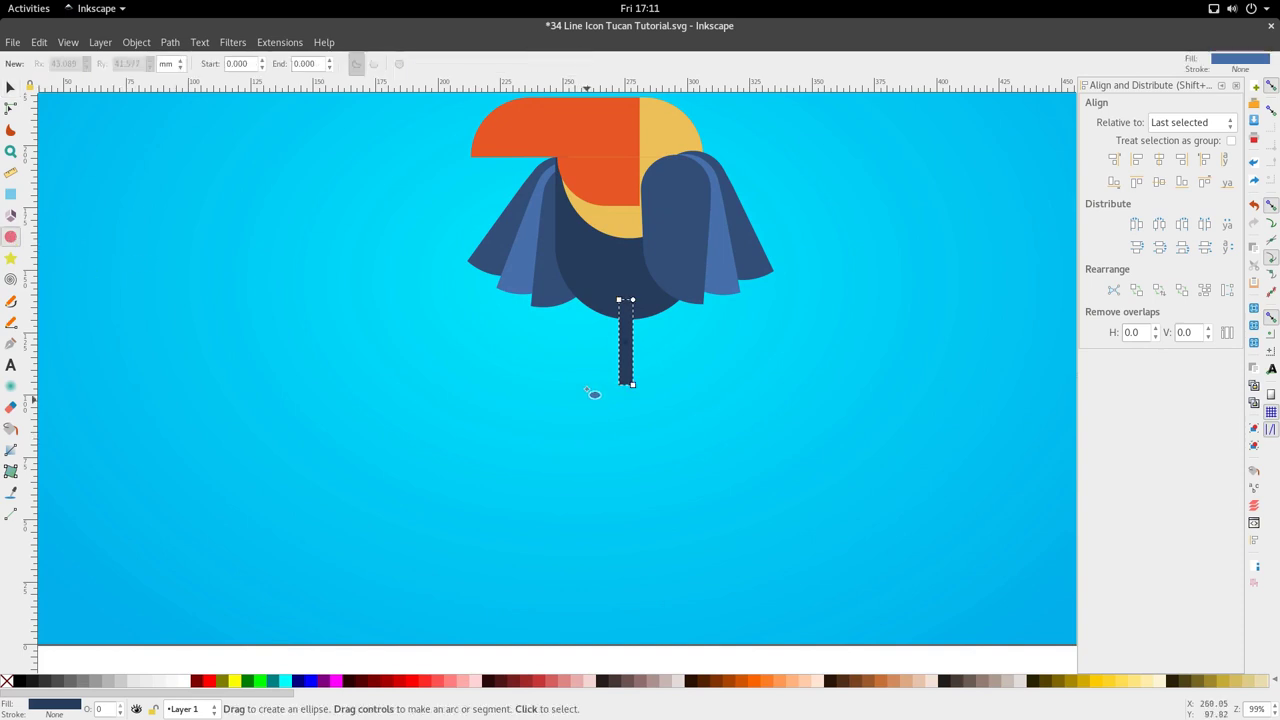
pyautogui.press('space')
pyautogui.click(13, 237)
pyautogui.moveTo(594, 381); pyautogui.dragTo(663, 450)
pyautogui.press('space')
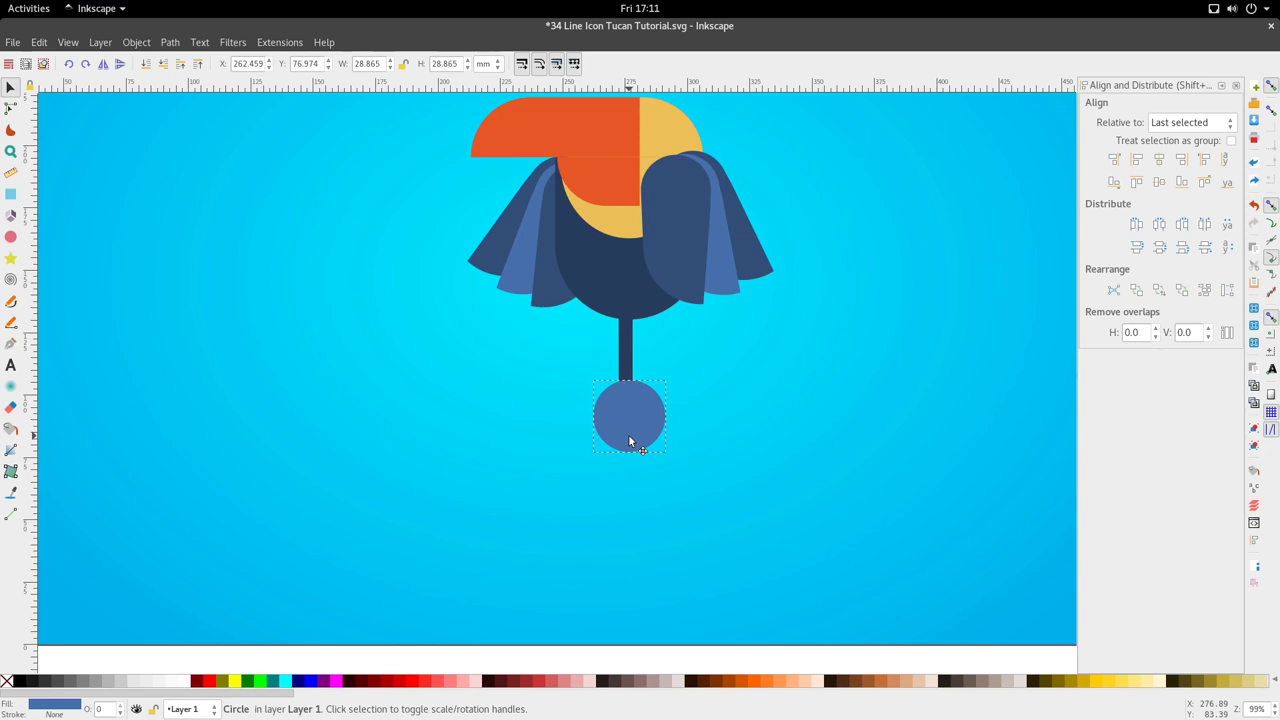
pyautogui.click(627, 433)
pyautogui.scroll(2, 646, 449)
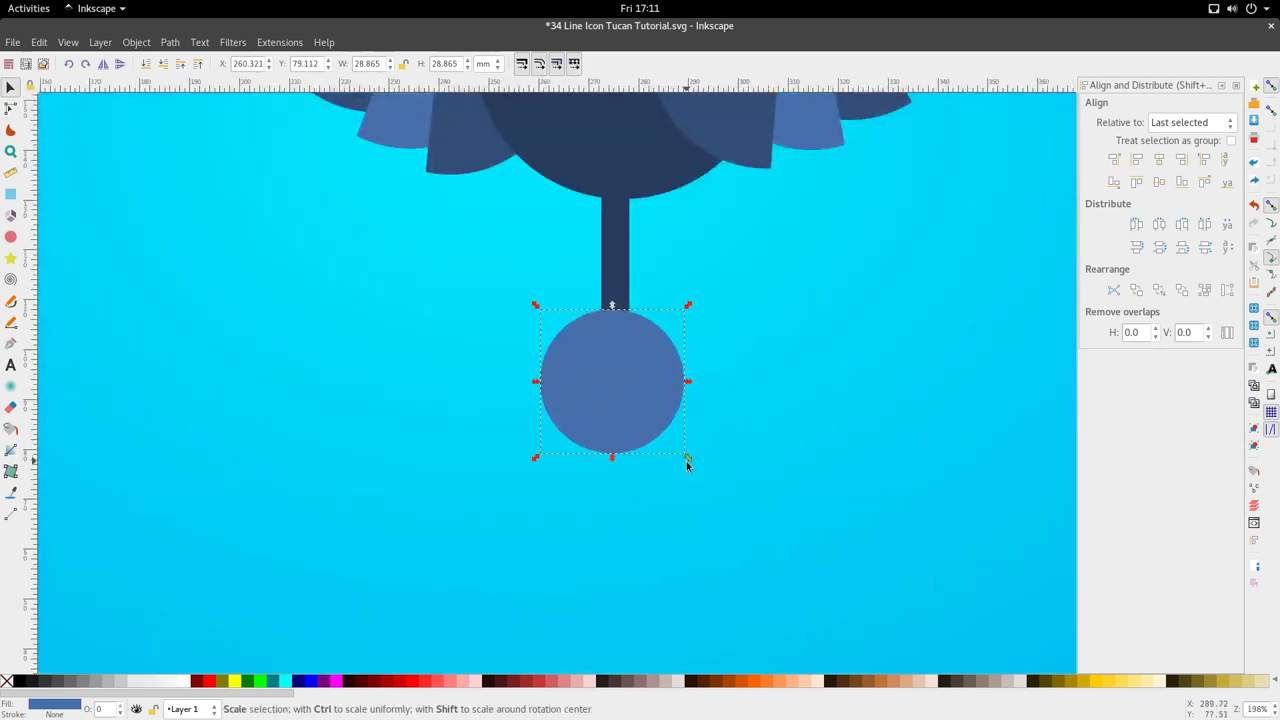
# - Duplicate the circle and scale the copy about its centre to about 17.4 mm
pyautogui.moveTo(688, 458); pyautogui.dragTo(661, 455)
pyautogui.scroll(-2, 661, 455)
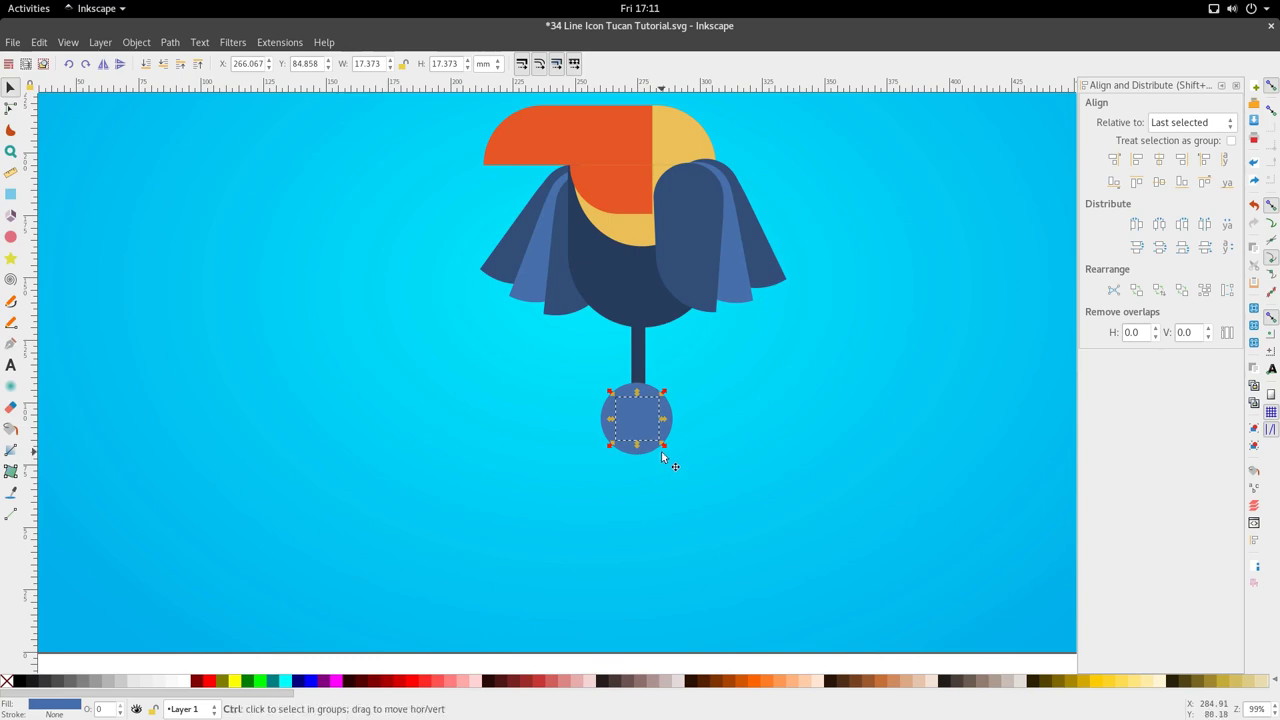
pyautogui.scroll(2, 661, 451)
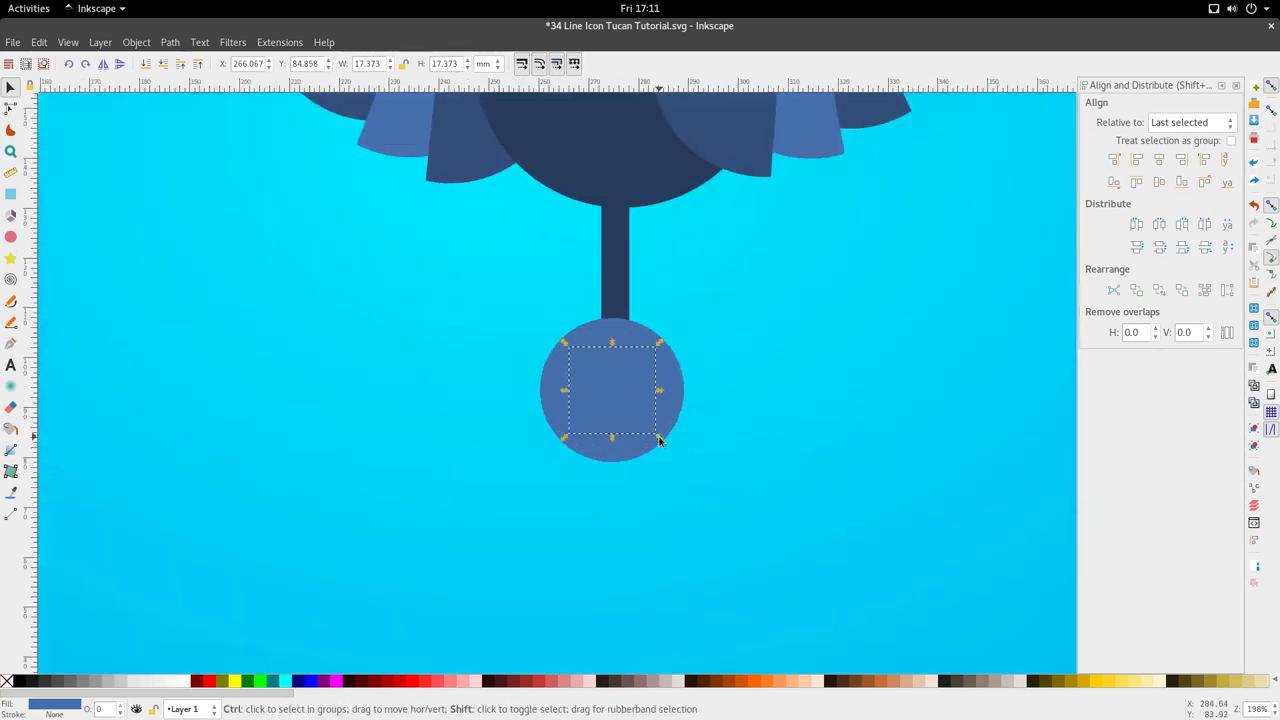
pyautogui.click(660, 438)
pyautogui.scroll(-3, 648, 465)
# - Fill the inner circle with the body's navy colour and fine-tune its size about its centre
pyautogui.press('d')
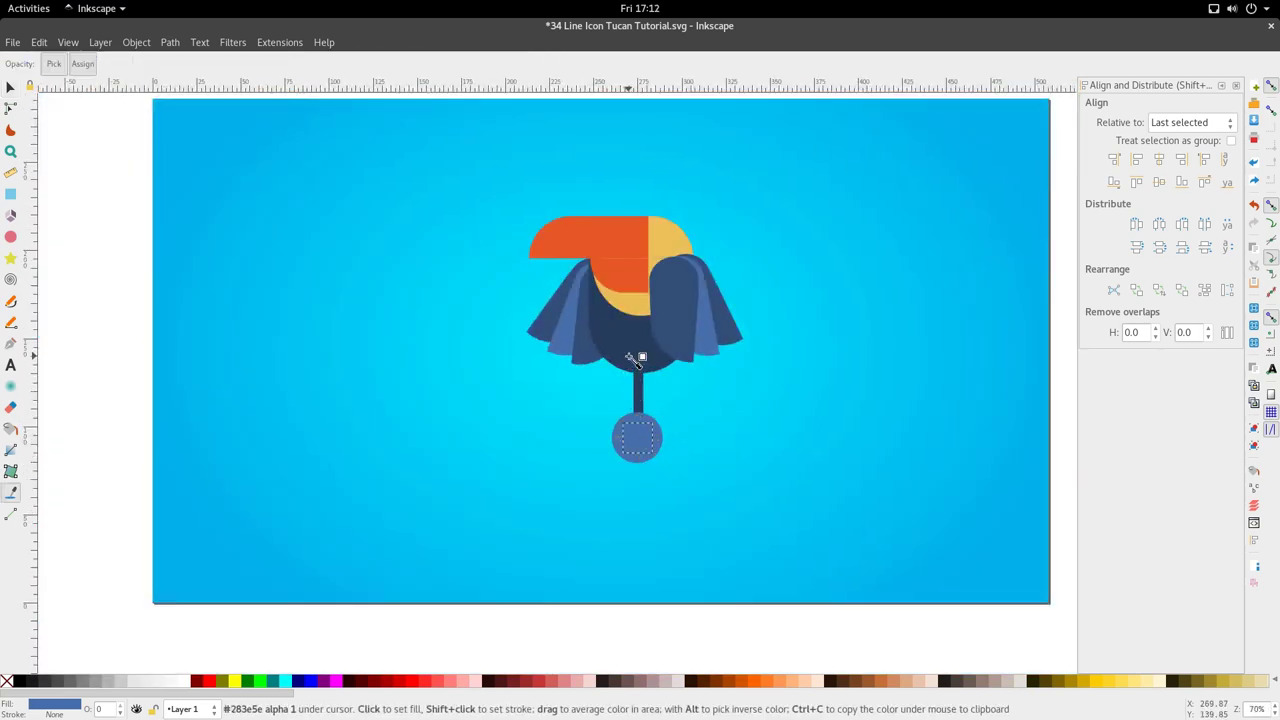
pyautogui.click(640, 357)
pyautogui.scroll(3, 654, 458)
pyautogui.moveTo(664, 474)
pyautogui.mouseDown()
pyautogui.moveTo(686, 494)
pyautogui.moveTo(670, 481)
pyautogui.mouseUp()
pyautogui.scroll(-3, 670, 481)
# - Subtract the inner circle from the outer circle with Difference to form a ring
pyautogui.keyDown('shift'); pyautogui.click(668, 482); pyautogui.keyUp('shift')
pyautogui.scroll(2, 673, 458)
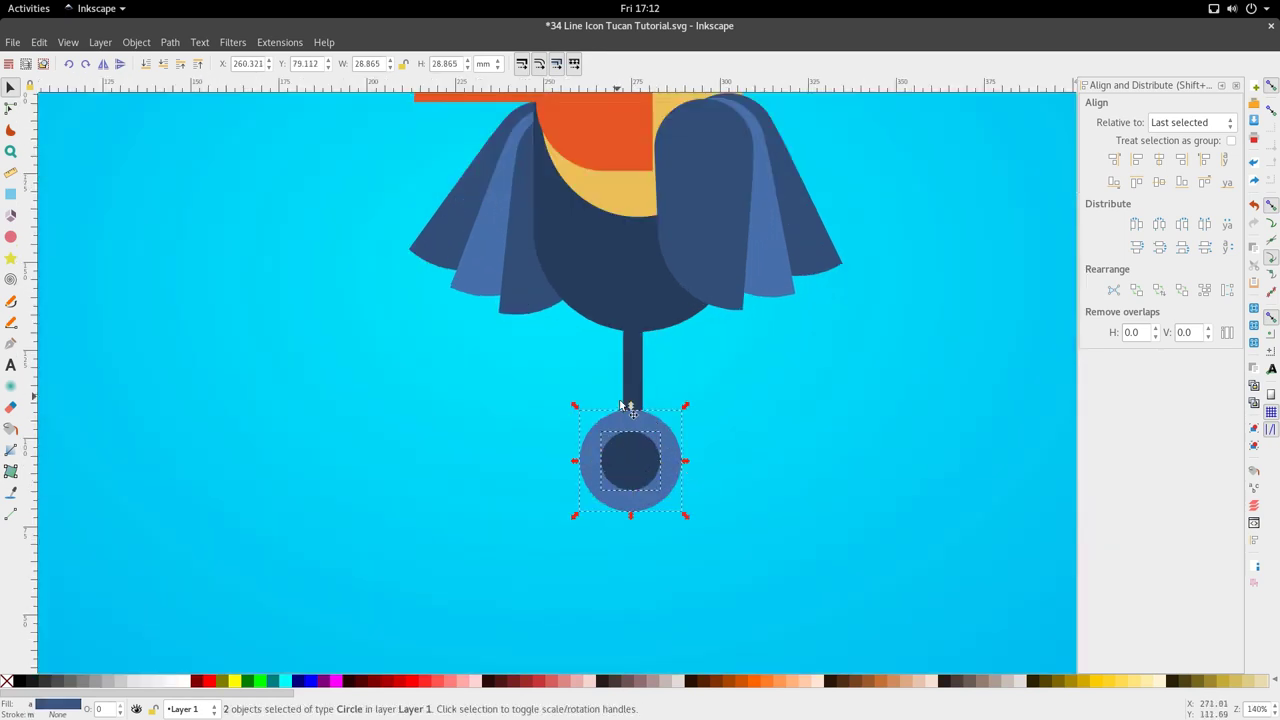
pyautogui.click(170, 42)
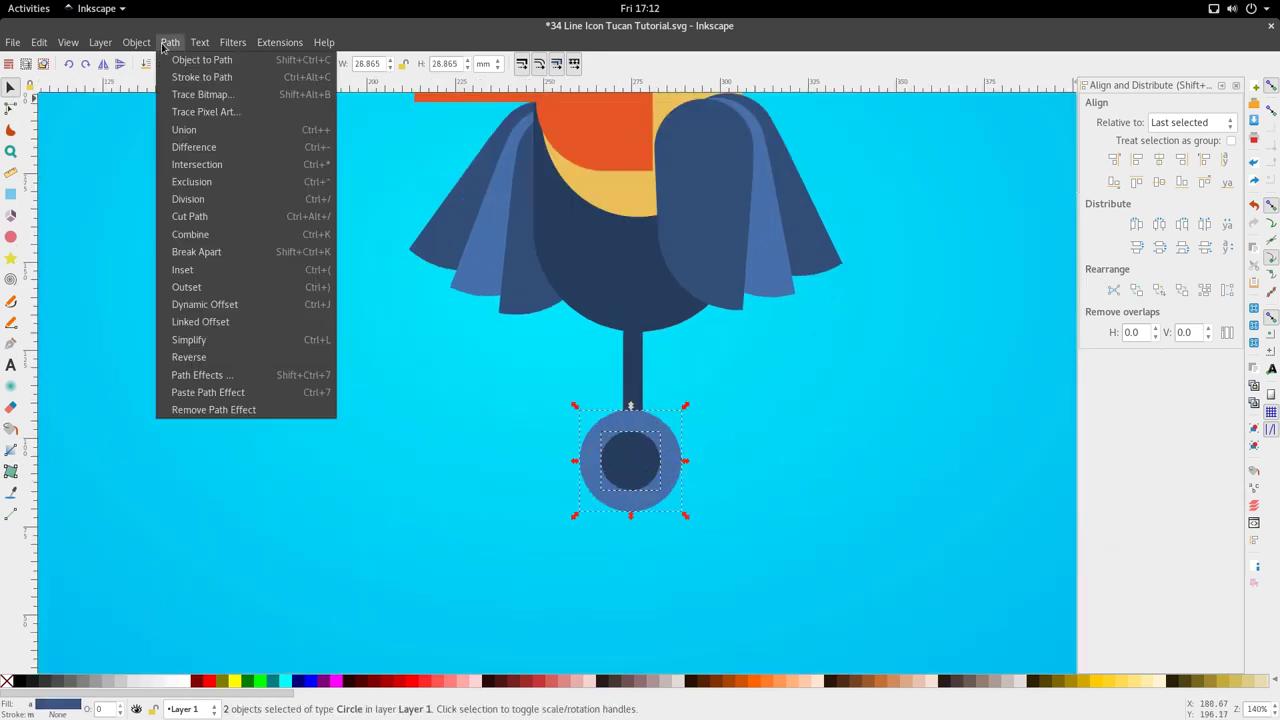
pyautogui.click(200, 149)
pyautogui.scroll(-2, 576, 414)
pyautogui.scroll(2, 609, 453)
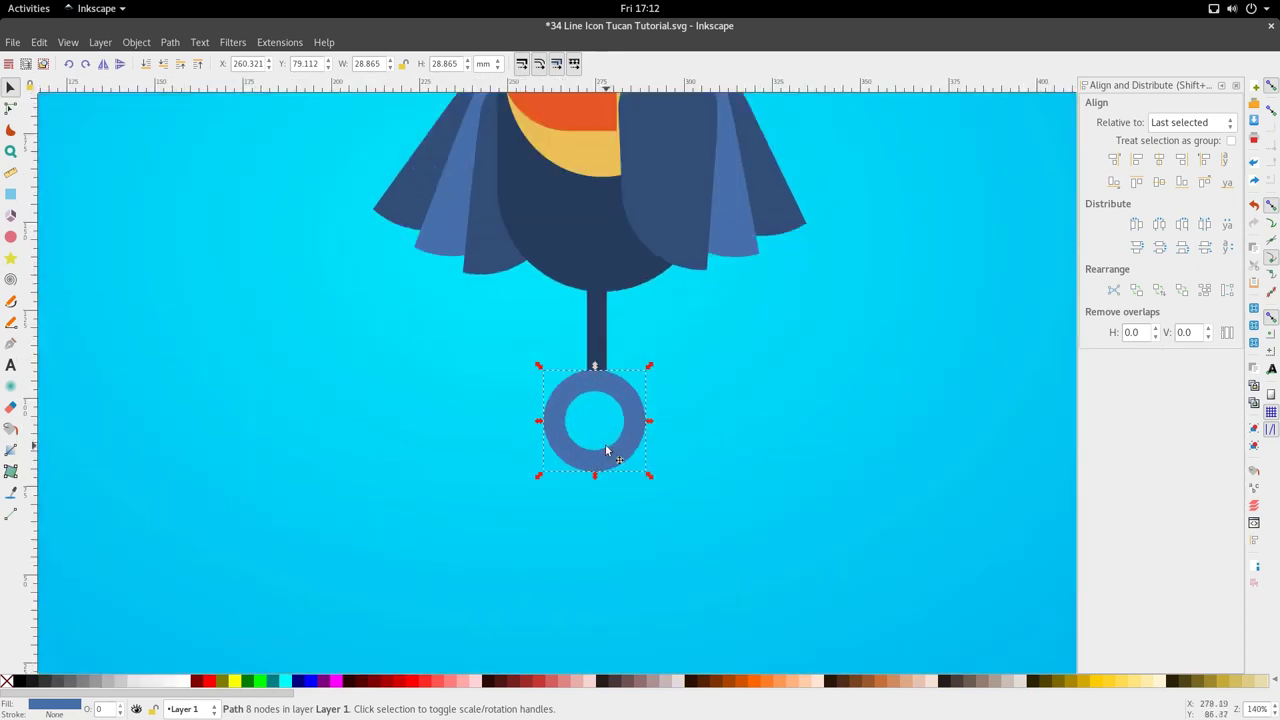
# - Draw a straight vertical line about 49 mm long through the middle of the ring
pyautogui.press('p')
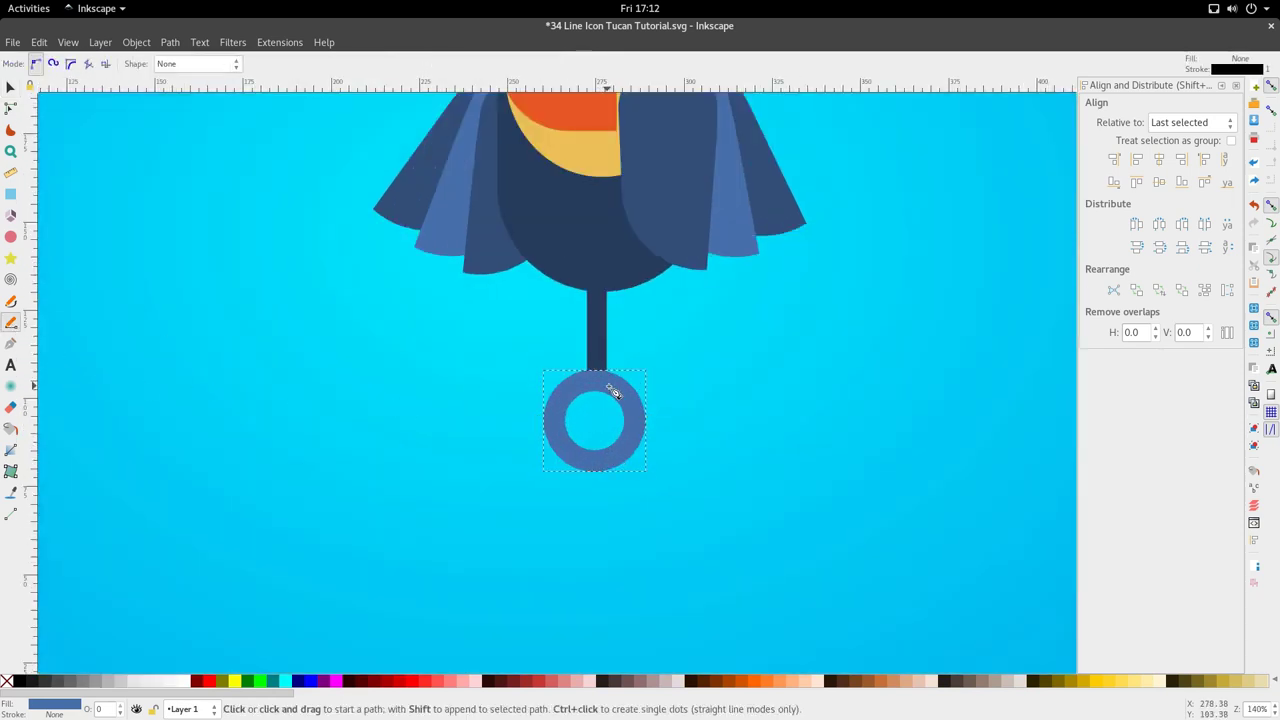
pyautogui.click(597, 337)
pyautogui.click(604, 509)
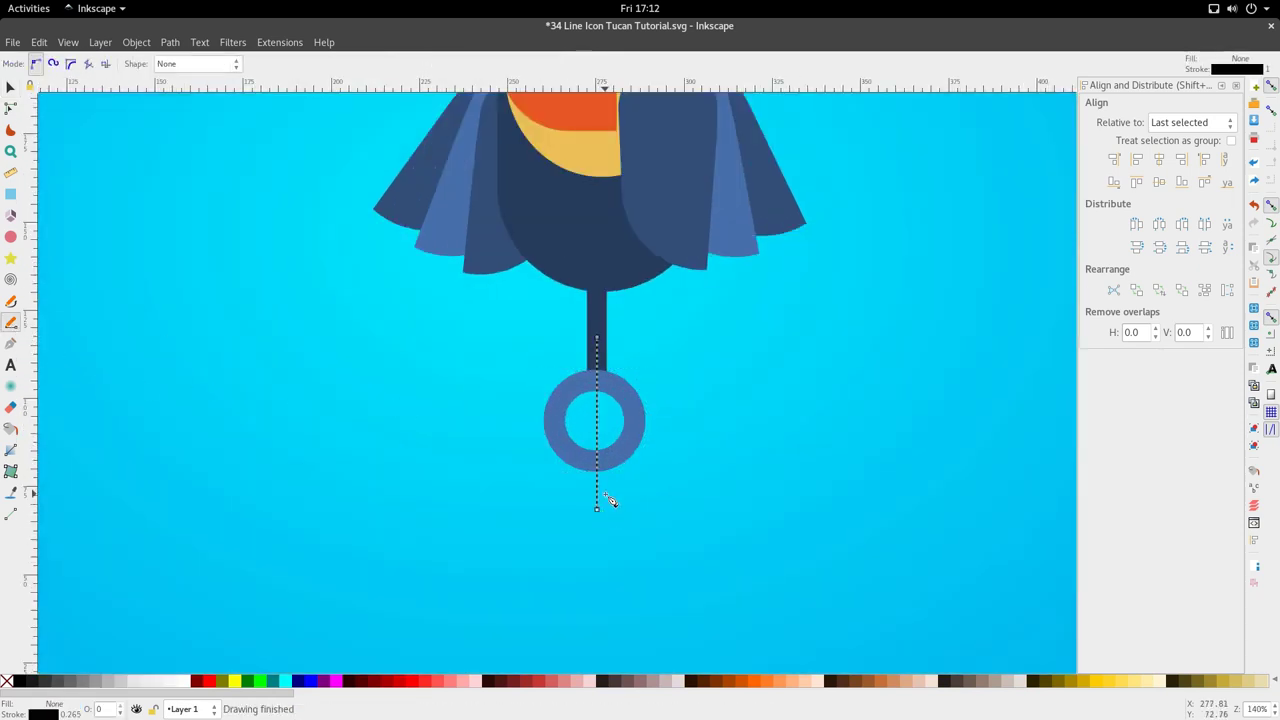
pyautogui.scroll(1, 601, 363)
pyautogui.press('s')
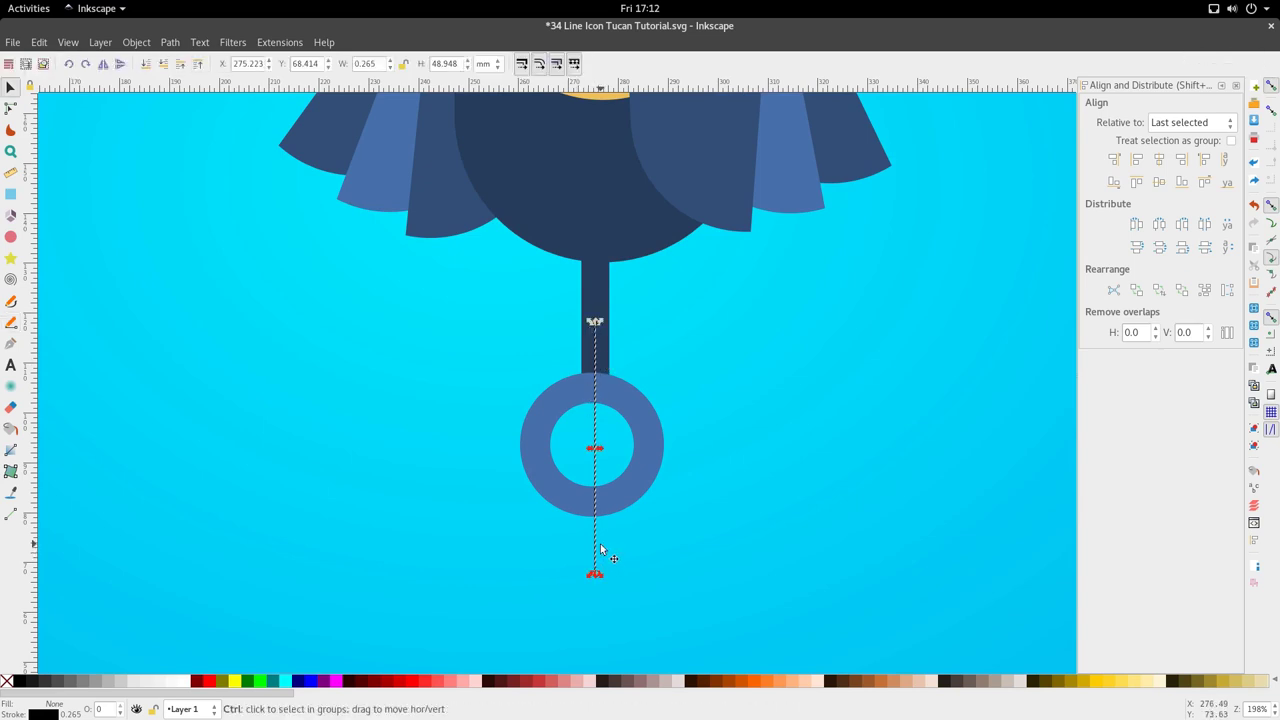
# - Split the ring into left and right halves along the vertical line with Division
pyautogui.scroll(-1, 599, 544)
pyautogui.press('n')
pyautogui.keyDown('shift'); pyautogui.click(580, 519); pyautogui.keyUp('shift')
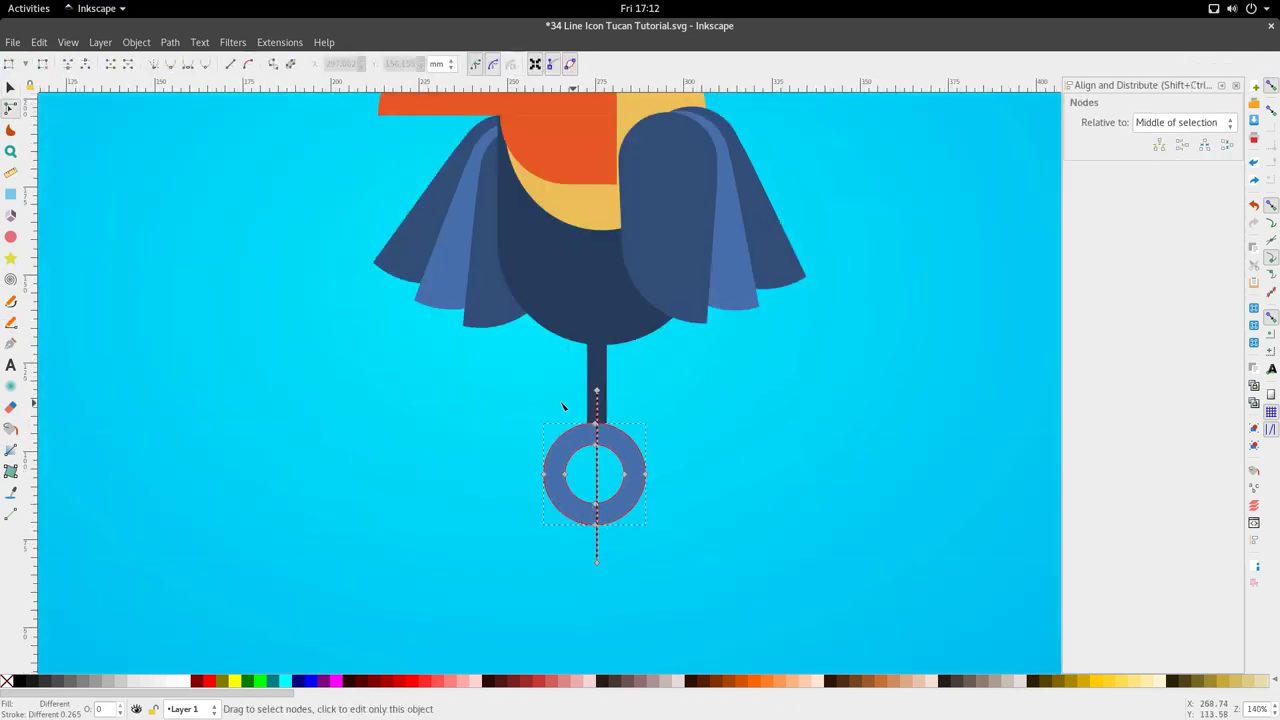
pyautogui.click(170, 42)
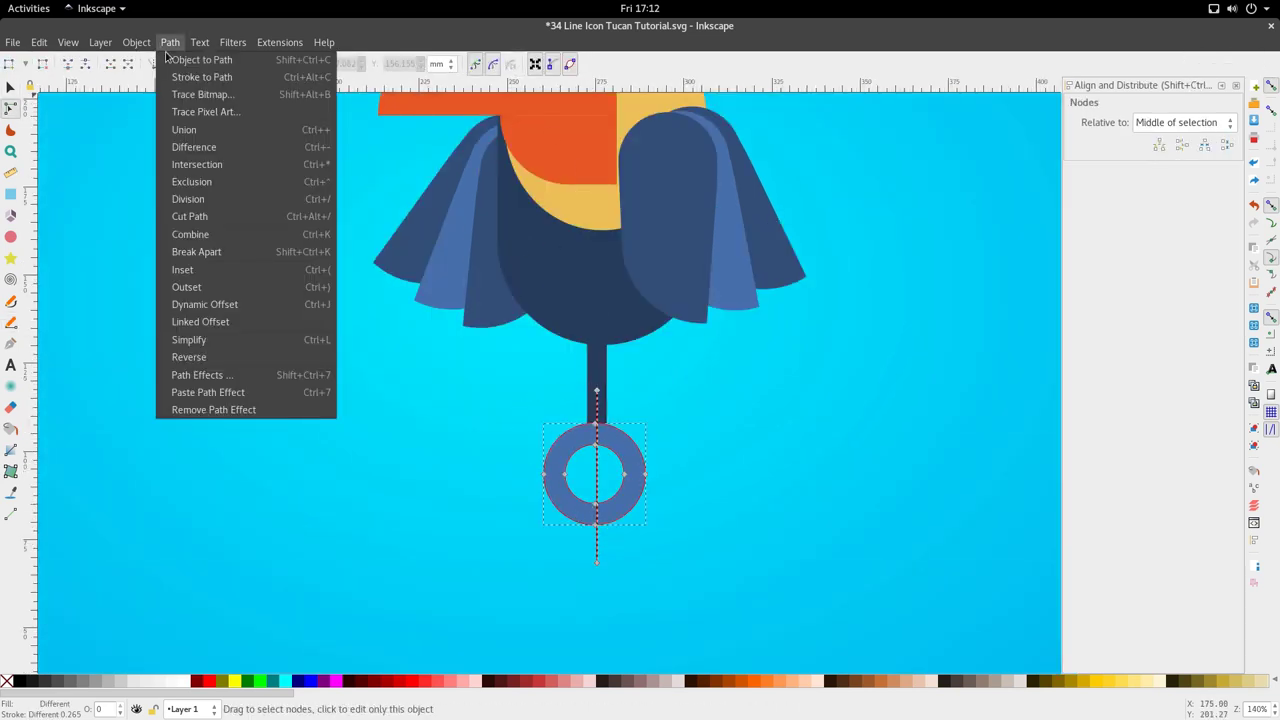
pyautogui.click(205, 200)
pyautogui.press('s')
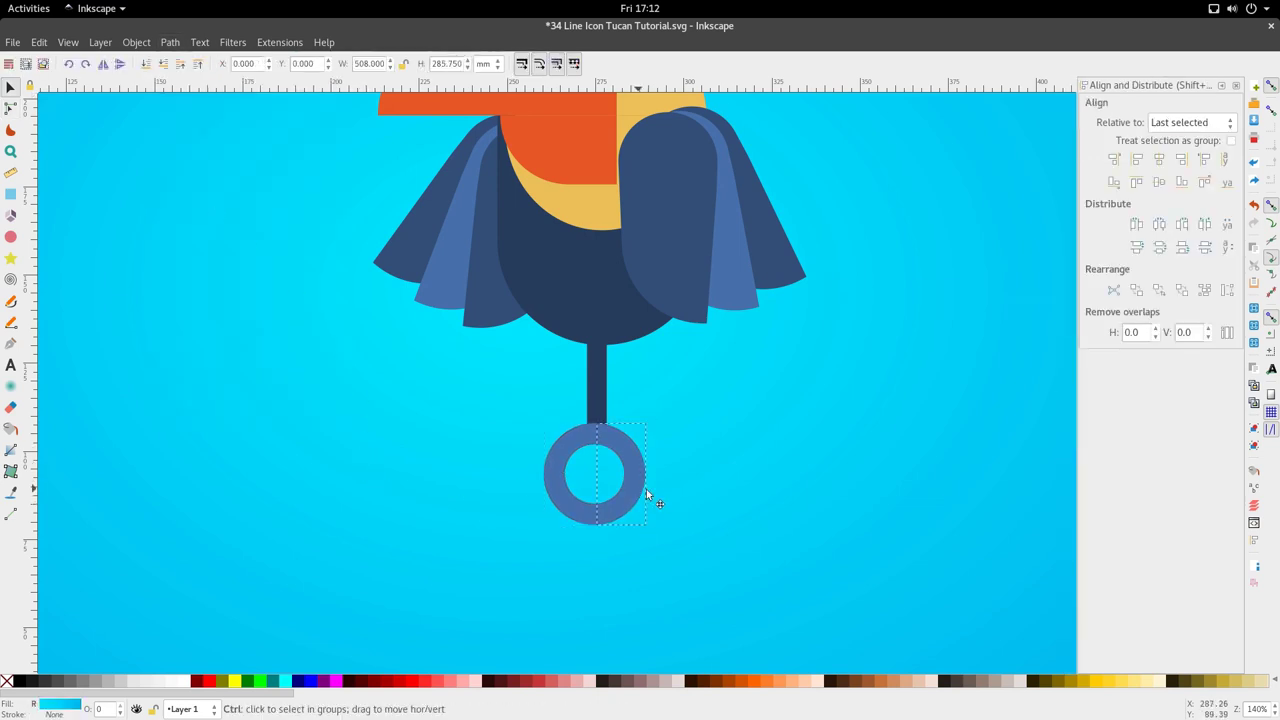
# - Separate and delete the ring's right half, and scale the left half down to about 7.8 by 15 mm at the leg's end
pyautogui.moveTo(643, 500); pyautogui.dragTo(715, 493)
pyautogui.click(587, 509)
pyautogui.press('5')
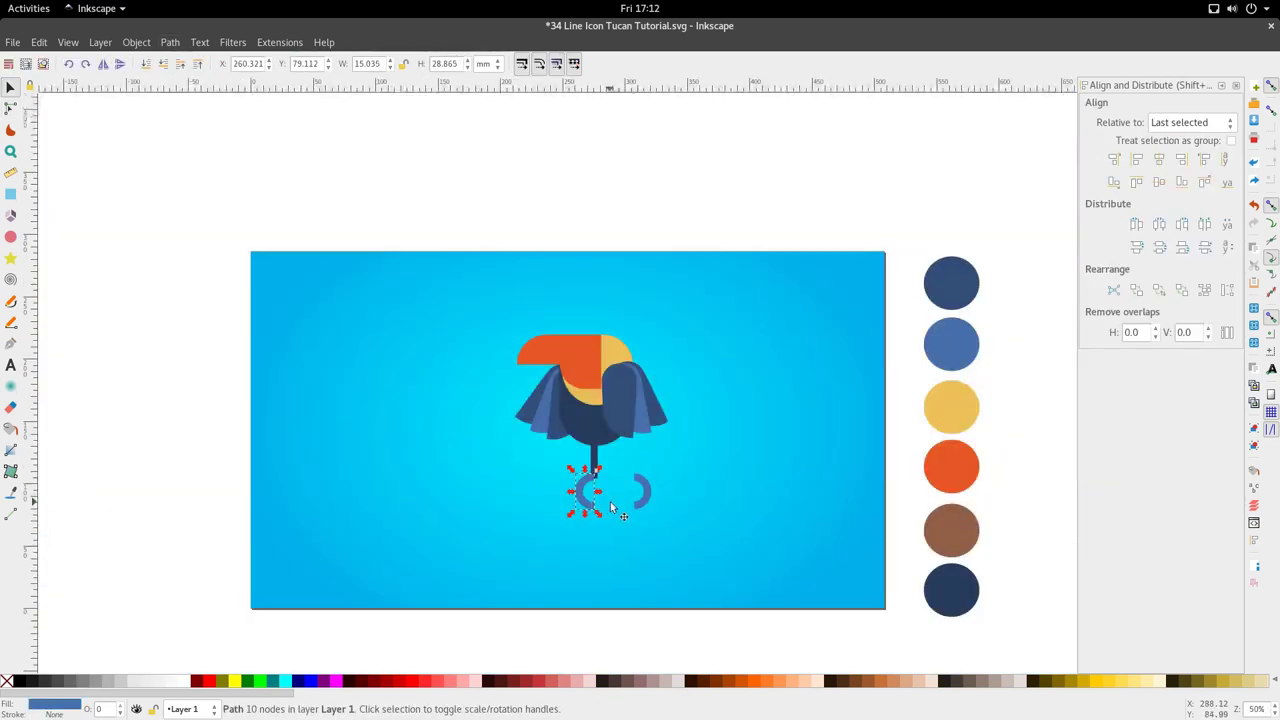
pyautogui.scroll(2, 549, 512)
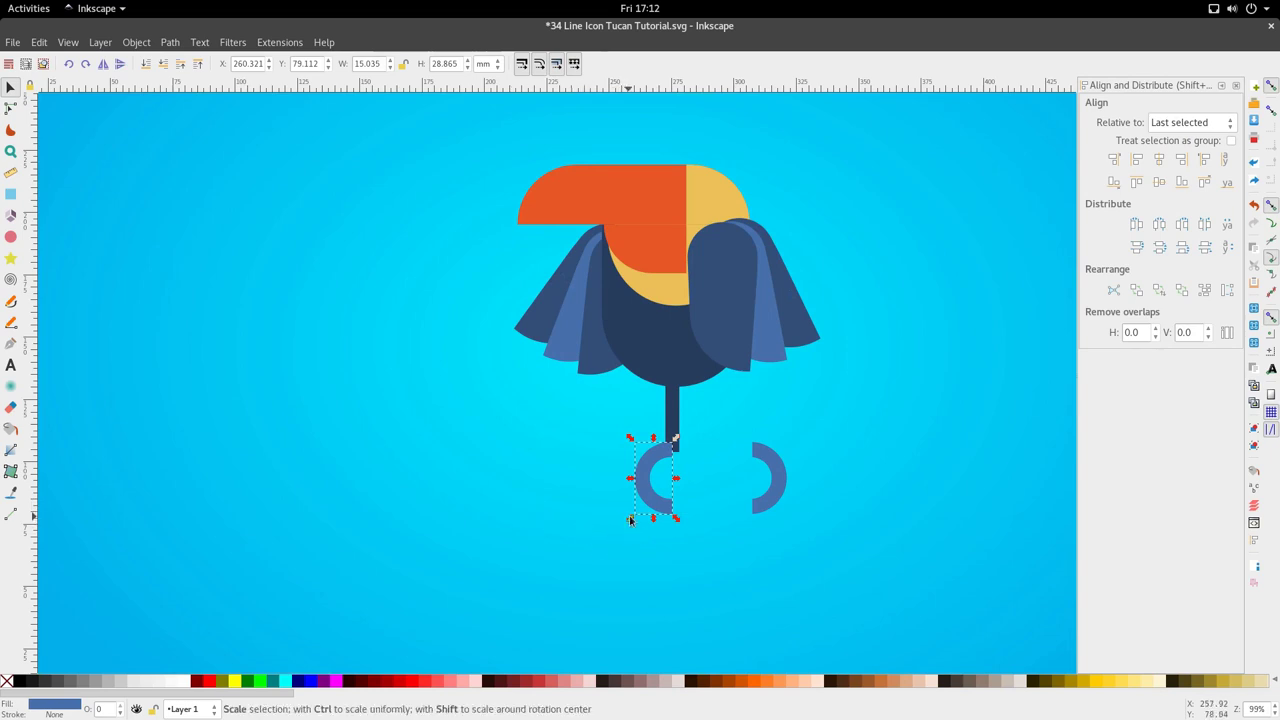
pyautogui.moveTo(675, 518); pyautogui.dragTo(643, 476)
pyautogui.click(776, 478)
pyautogui.press('Delete')
pyautogui.keyDown('ctrl'); pyautogui.click(672, 490); pyautogui.keyUp('ctrl')
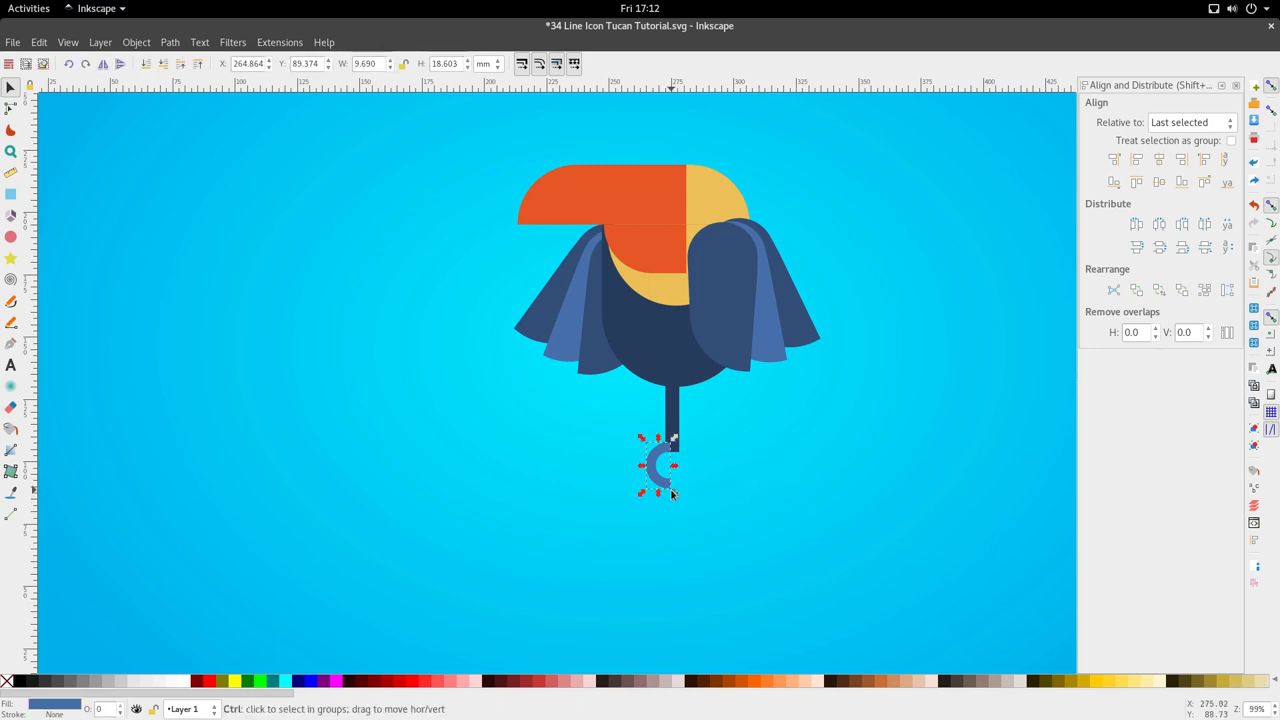
pyautogui.moveTo(672, 494); pyautogui.dragTo(649, 475)
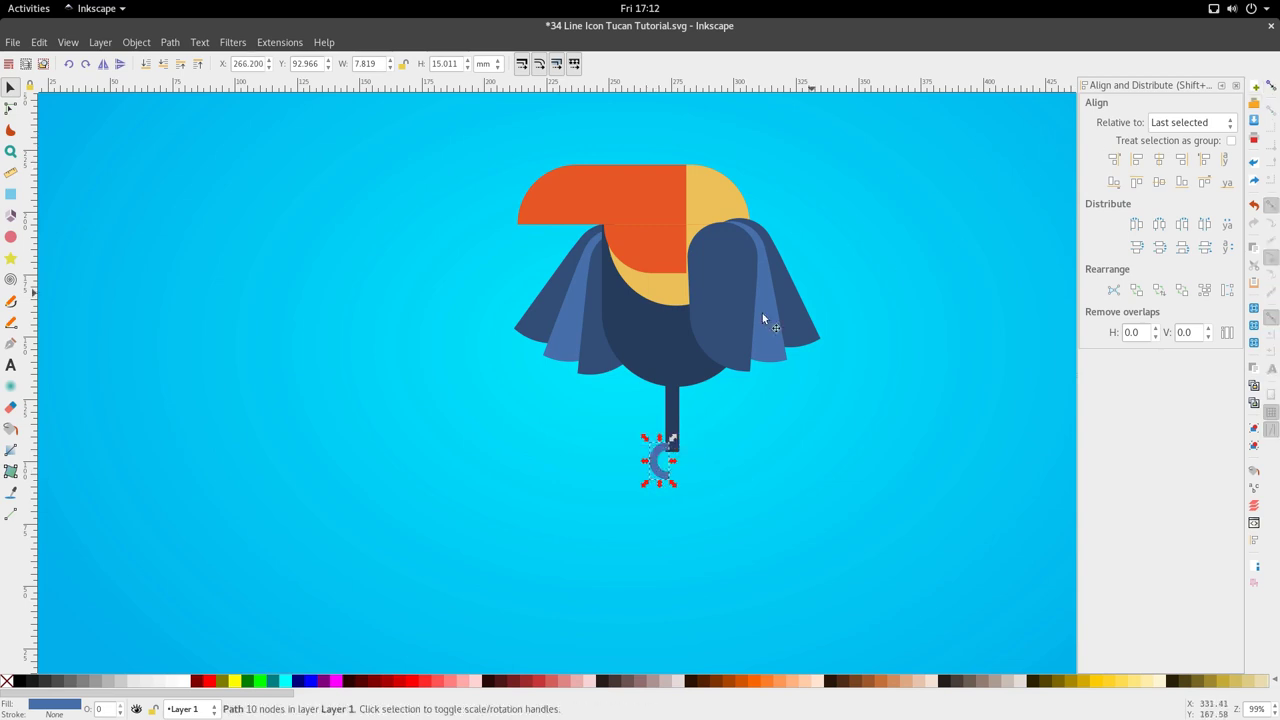
# - Duplicate the half ring and offset the copy about 3 mm left to form a thicker claw
pyautogui.keyDown('ctrl'); pyautogui.scroll(3, 670, 468); pyautogui.keyUp('ctrl')
pyautogui.moveTo(640, 462); pyautogui.dragTo(628, 455)
pyautogui.keyDown('ctrl'); pyautogui.scroll(-4, 628, 455); pyautogui.keyUp('ctrl')
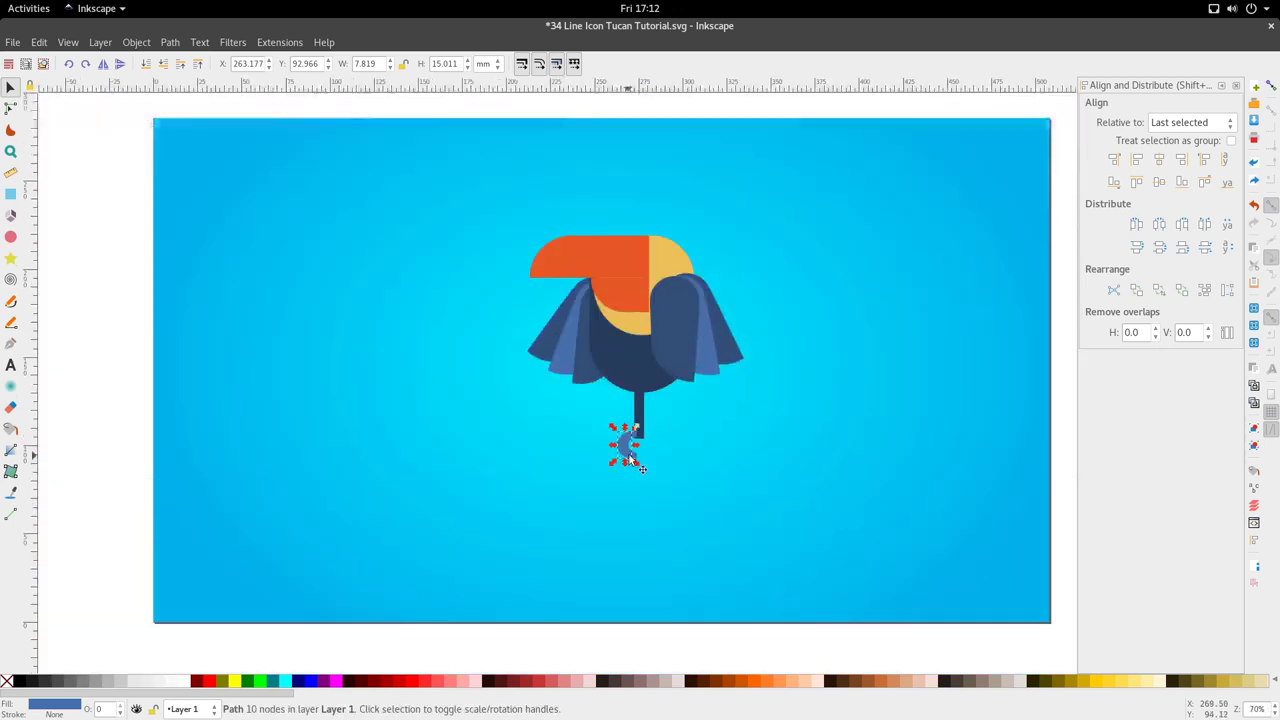
pyautogui.keyDown('ctrl'); pyautogui.scroll(1, 628, 455); pyautogui.keyUp('ctrl')
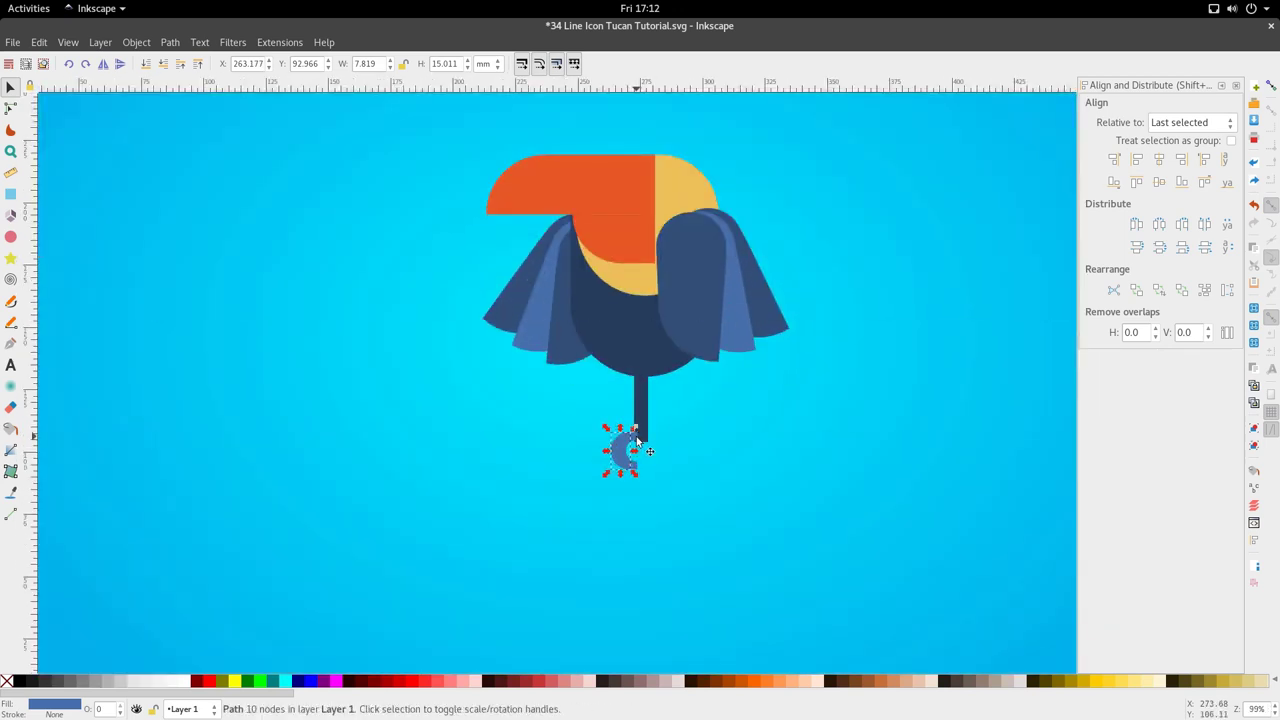
pyautogui.keyDown('ctrl'); pyautogui.scroll(3, 637, 438); pyautogui.keyUp('ctrl')
pyautogui.hotkey('ctrl', 'z')
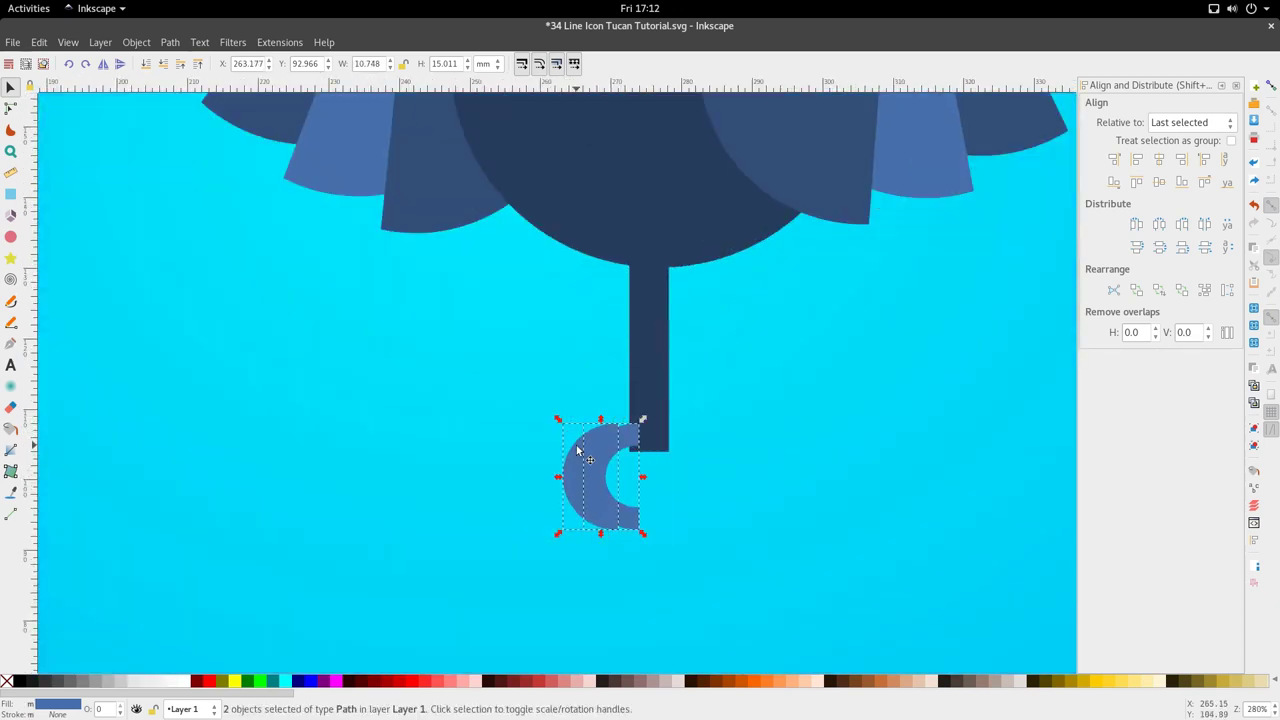
# - Move both claw pieces together so their open ends line up with the leg's right edge
pyautogui.keyDown('ctrl'); pyautogui.moveTo(600, 468); pyautogui.dragTo(628, 491); pyautogui.keyUp('ctrl')
pyautogui.scroll(-2, 628, 490)
pyautogui.click(622, 522)
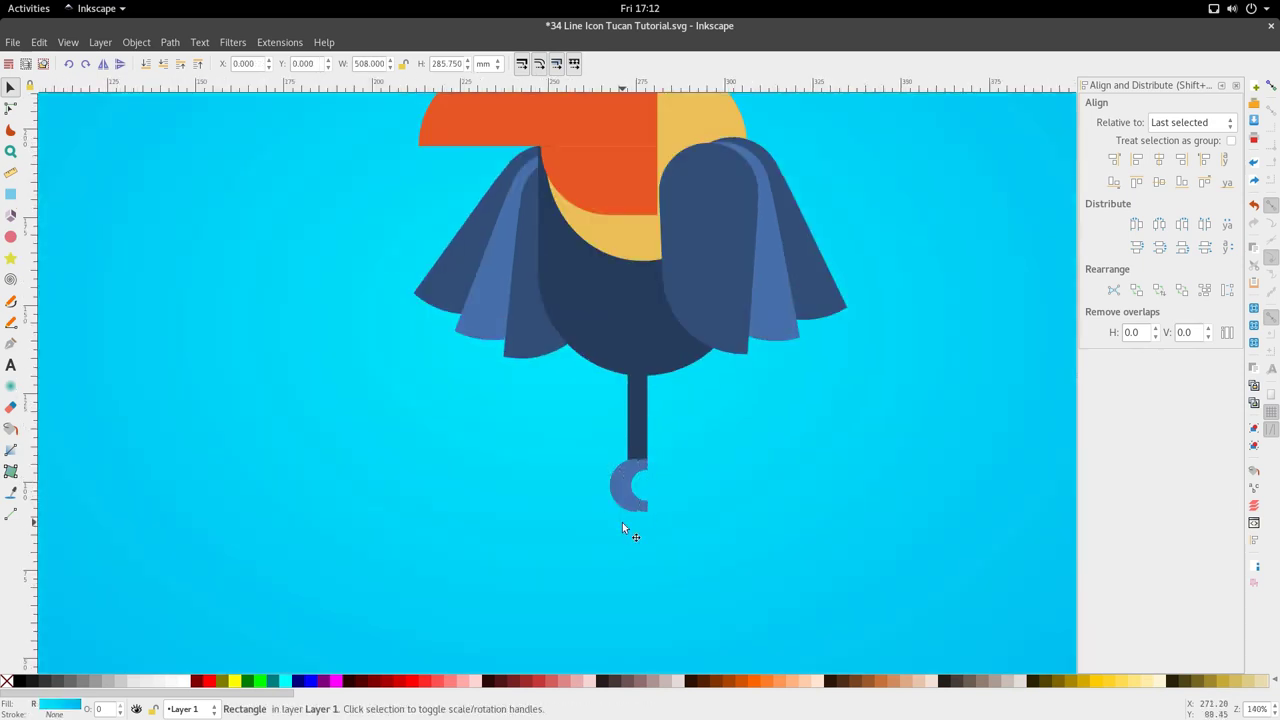
# - Draw a horizontal rounded rectangle about 84 by 10 mm across the claw as the toucan's perch
pyautogui.scroll(-2, 632, 479)
pyautogui.scroll(-1, 628, 525)
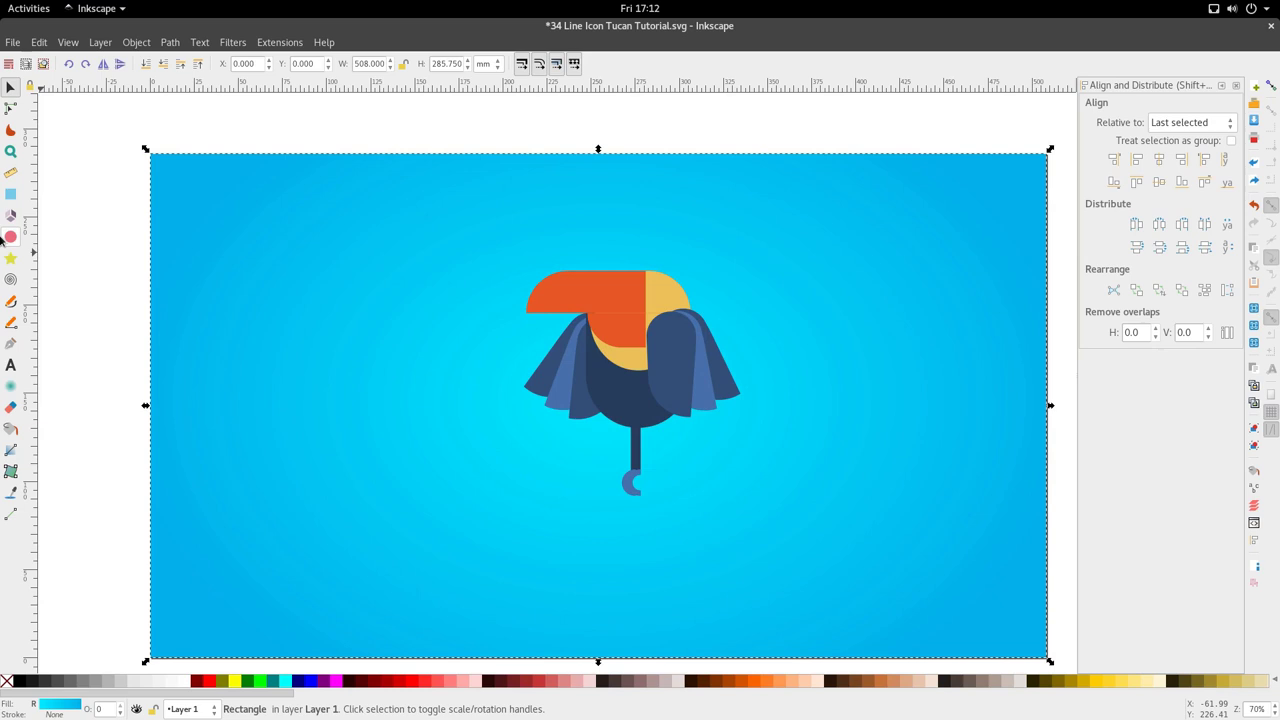
pyautogui.click(11, 194)
pyautogui.moveTo(566, 474); pyautogui.dragTo(641, 490)
pyautogui.press('s')
pyautogui.scroll(2, 685, 488)
pyautogui.keyDown('ctrl'); pyautogui.scroll(-2, 641, 490); pyautogui.keyUp('ctrl')
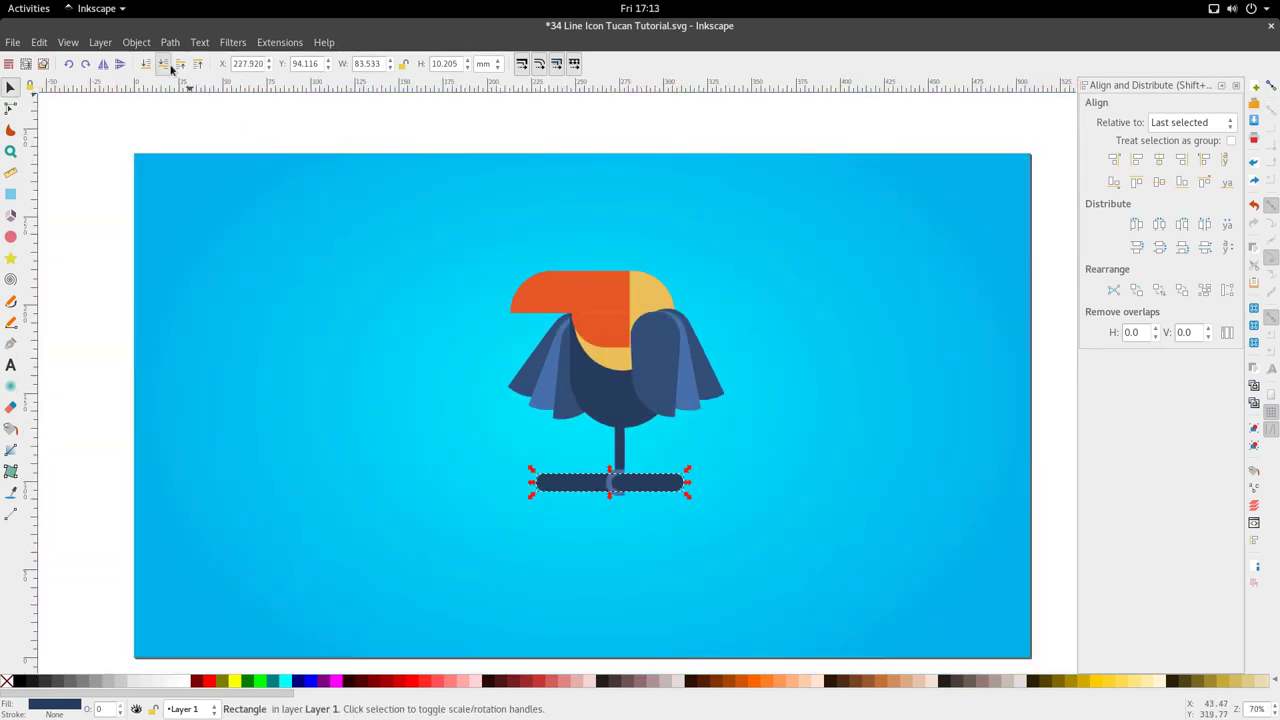
# - Lower the perch behind the claw and nudge it slightly to the right
pyautogui.keyDown('ctrl'); pyautogui.scroll(2, 674, 486); pyautogui.keyUp('ctrl')
pyautogui.moveTo(674, 486); pyautogui.dragTo(711, 486)
pyautogui.keyDown('ctrl'); pyautogui.scroll(-2, 711, 486); pyautogui.keyUp('ctrl')
pyautogui.keyDown('ctrl'); pyautogui.scroll(-2, 724, 494); pyautogui.keyUp('ctrl')
# - Select all toucan parts with the perch and move them down and slightly left toward the background's centre
pyautogui.click(727, 543)
pyautogui.moveTo(602, 621); pyautogui.dragTo(804, 402)
pyautogui.moveTo(720, 437); pyautogui.dragTo(716, 452)
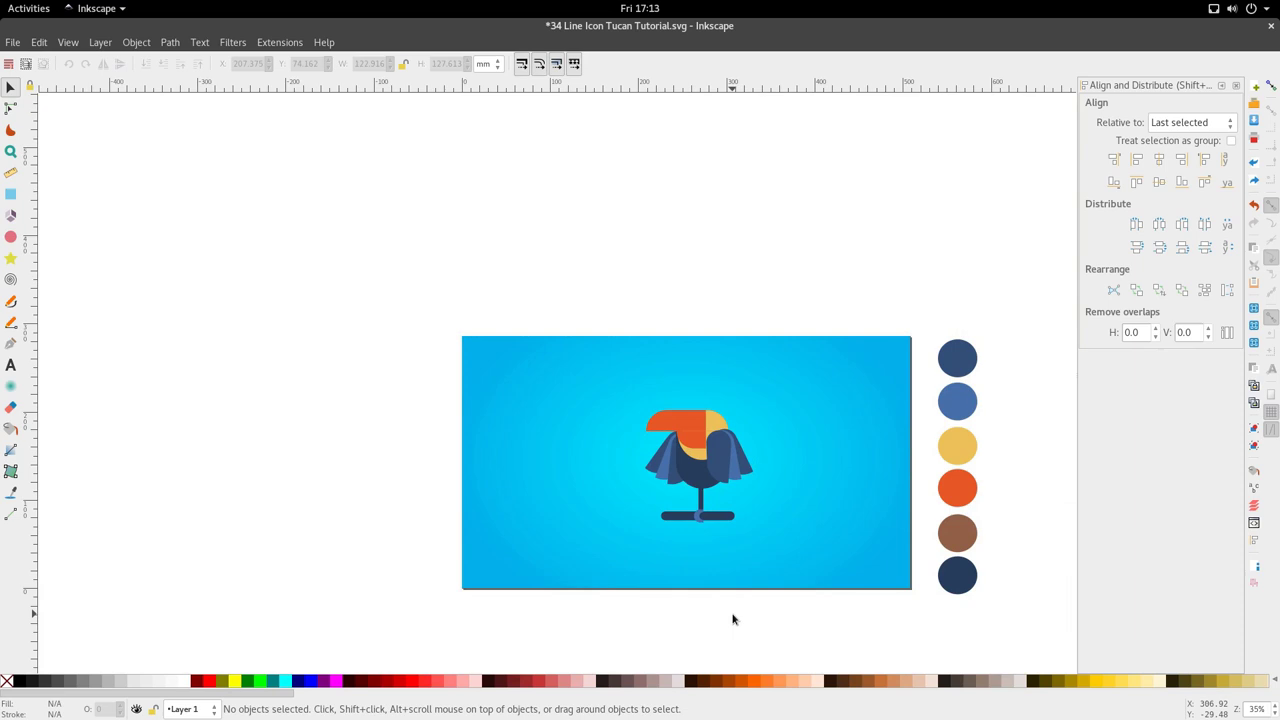
# - Fill the perch with the brown sampled from the palette circles beside the page
pyautogui.scroll(1, 702, 529)
pyautogui.click(742, 508)
pyautogui.hscroll(4, 742, 510)
pyautogui.press('d')
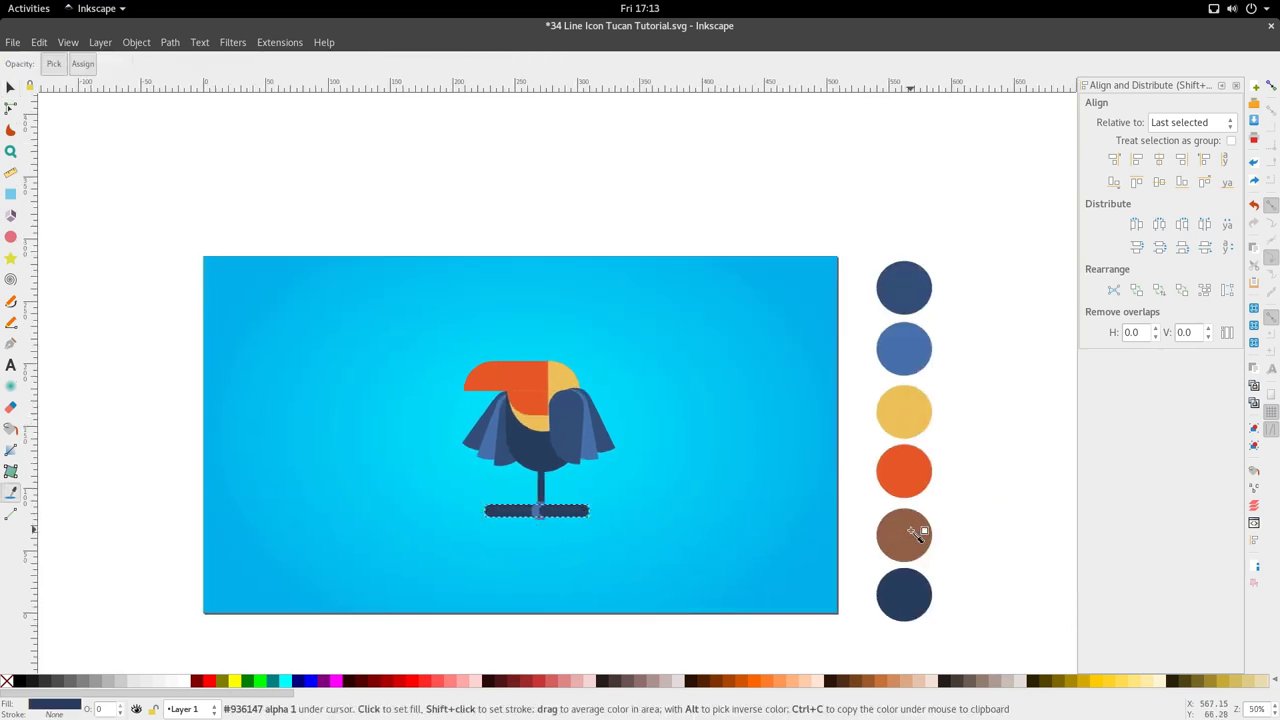
pyautogui.click(909, 529)
pyautogui.press('s')
# - Select both claw pieces and fill them with the yellow sampled from the toucan's throat
pyautogui.scroll(3, 539, 513)
pyautogui.click(532, 511)
pyautogui.keyDown('shift'); pyautogui.click(559, 517); pyautogui.keyUp('shift')
pyautogui.press('d')
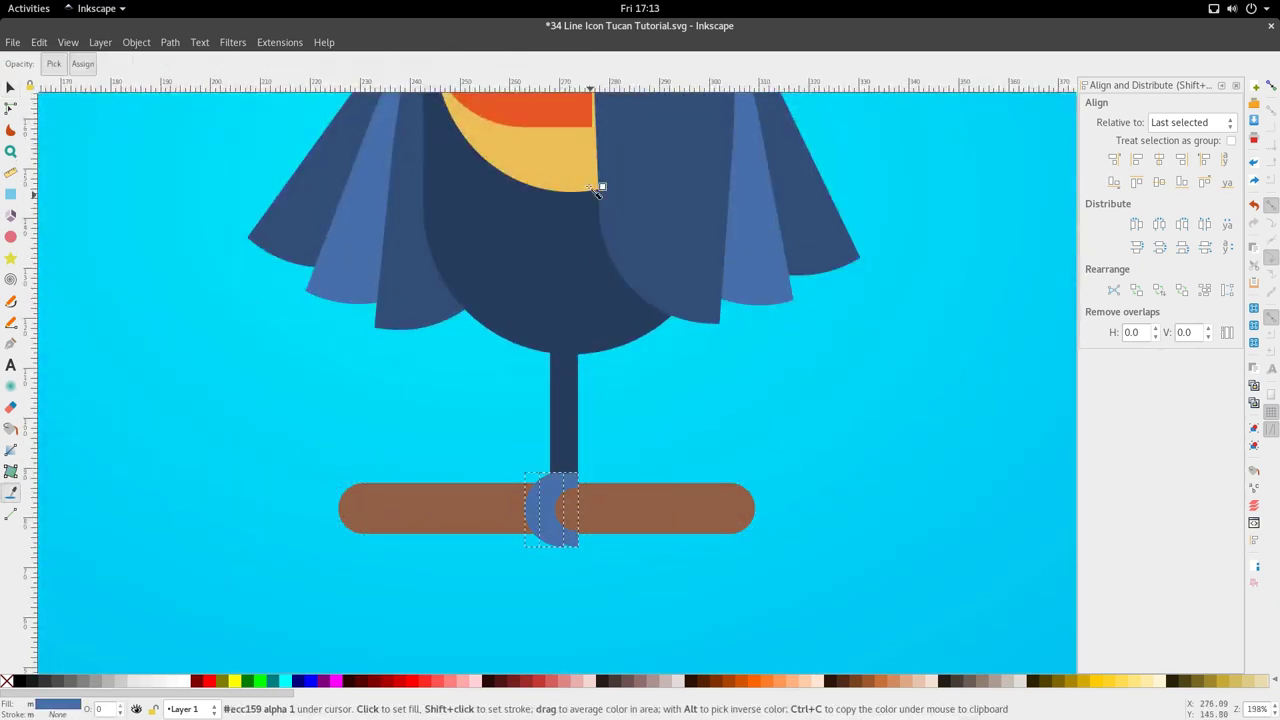
pyautogui.click(581, 182)
pyautogui.scroll(-3, 584, 190)
pyautogui.press('d')
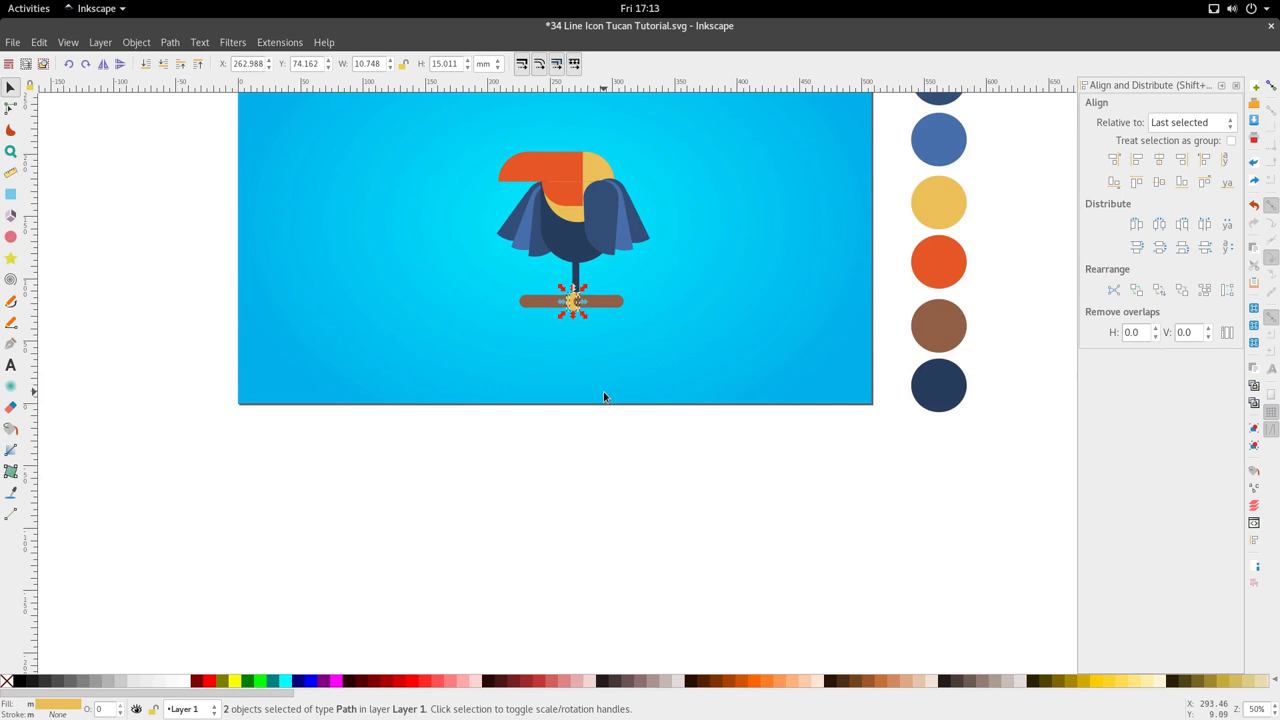
# - Select all toucan and perch parts and give them a stroke in the dark navy sampled from the palette
pyautogui.scroll(1, 603, 395)
pyautogui.scroll(1, 551, 242)
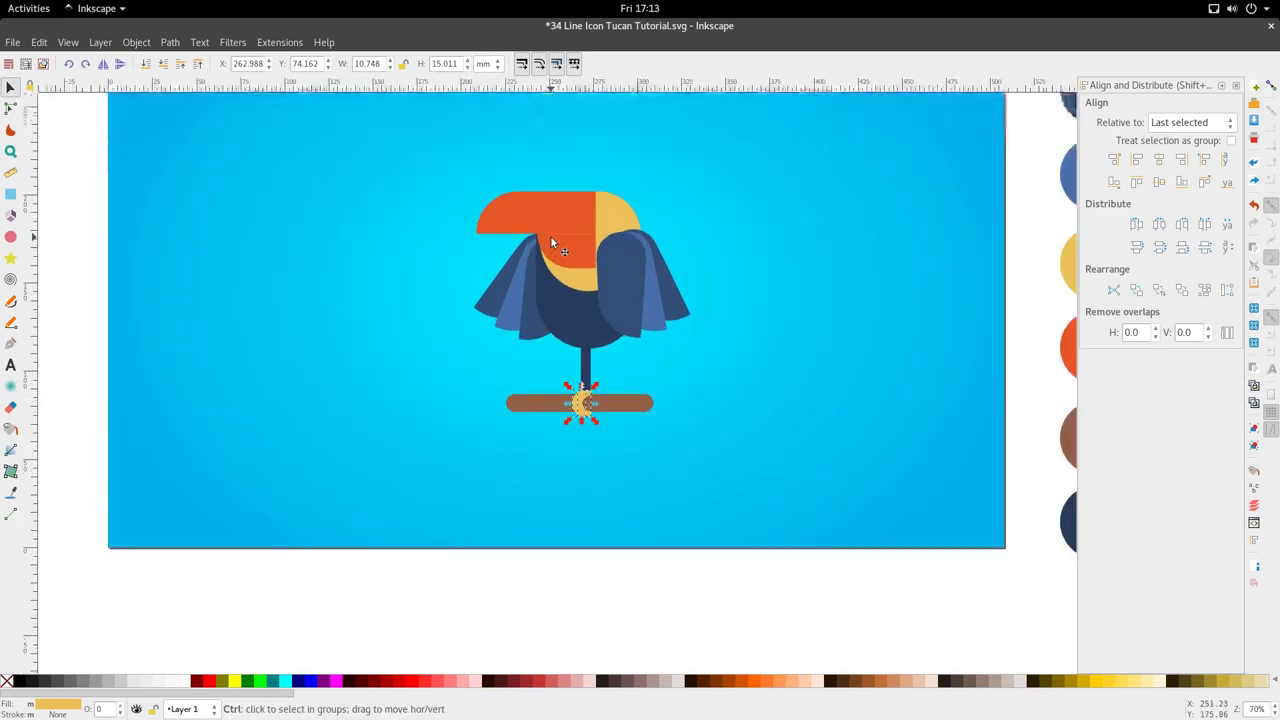
pyautogui.scroll(-2, 617, 279)
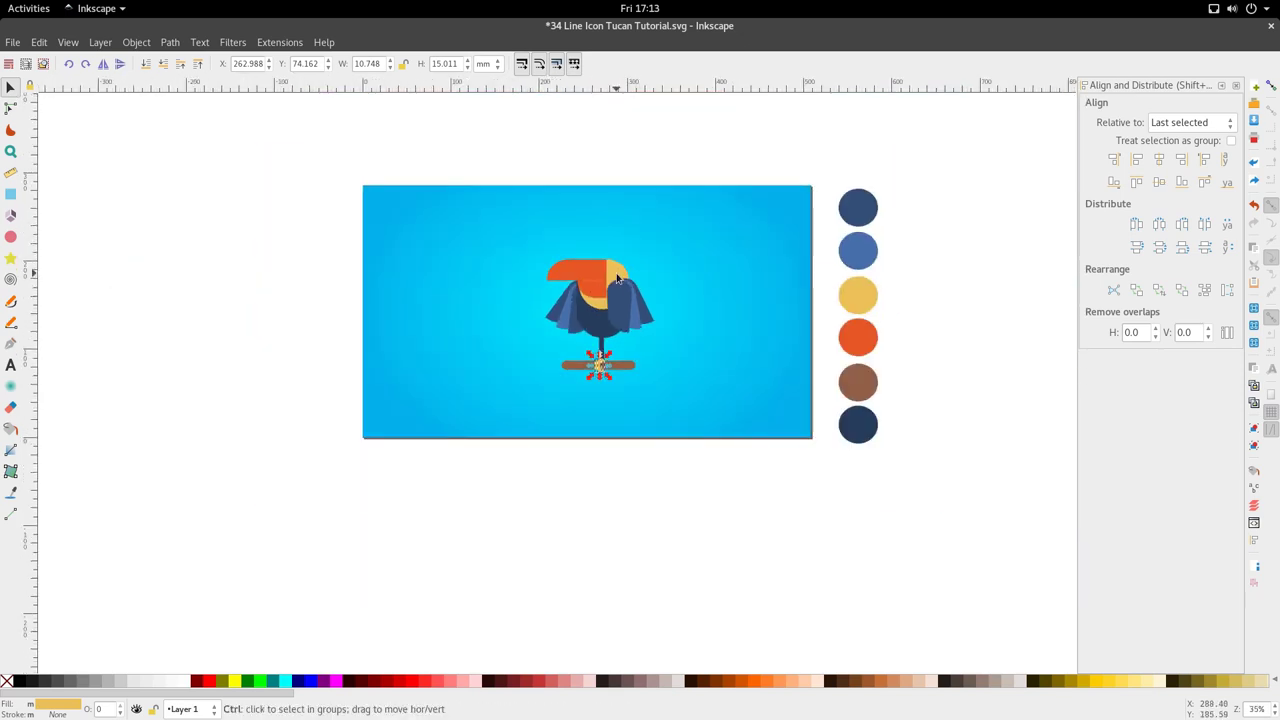
pyautogui.scroll(1, 617, 279)
pyautogui.moveTo(468, 528); pyautogui.dragTo(751, 249)
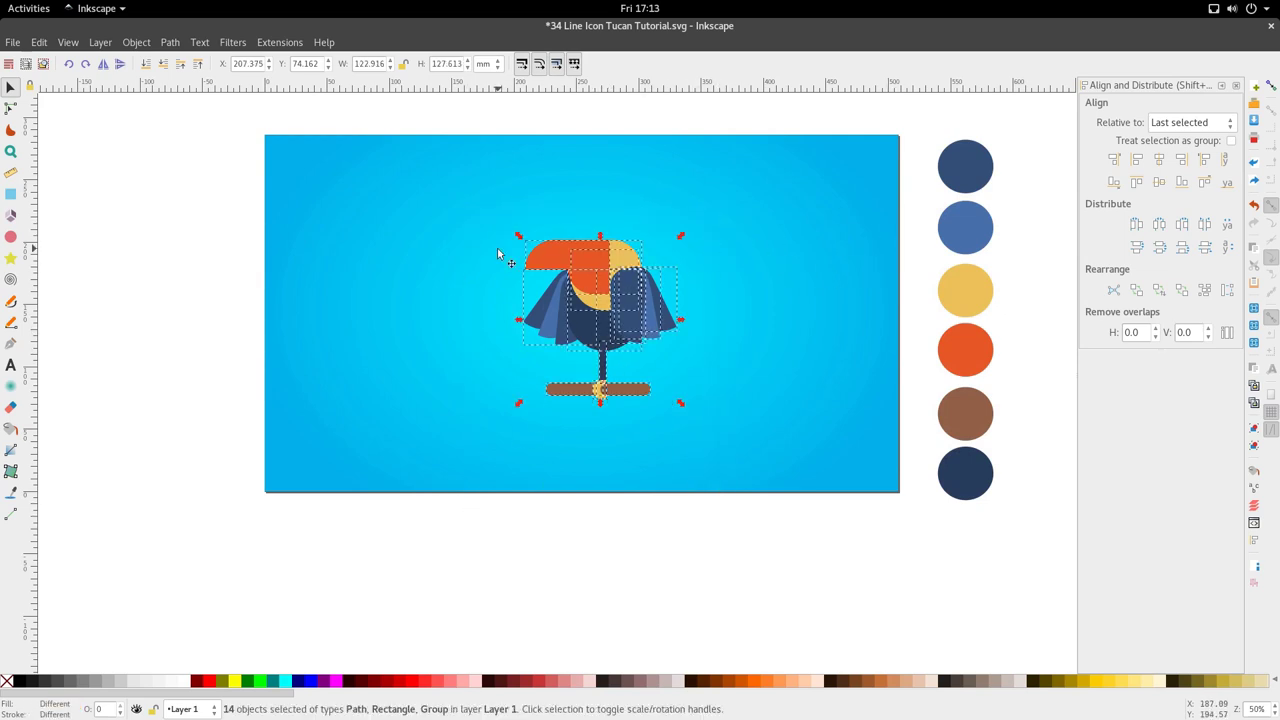
pyautogui.press('d')
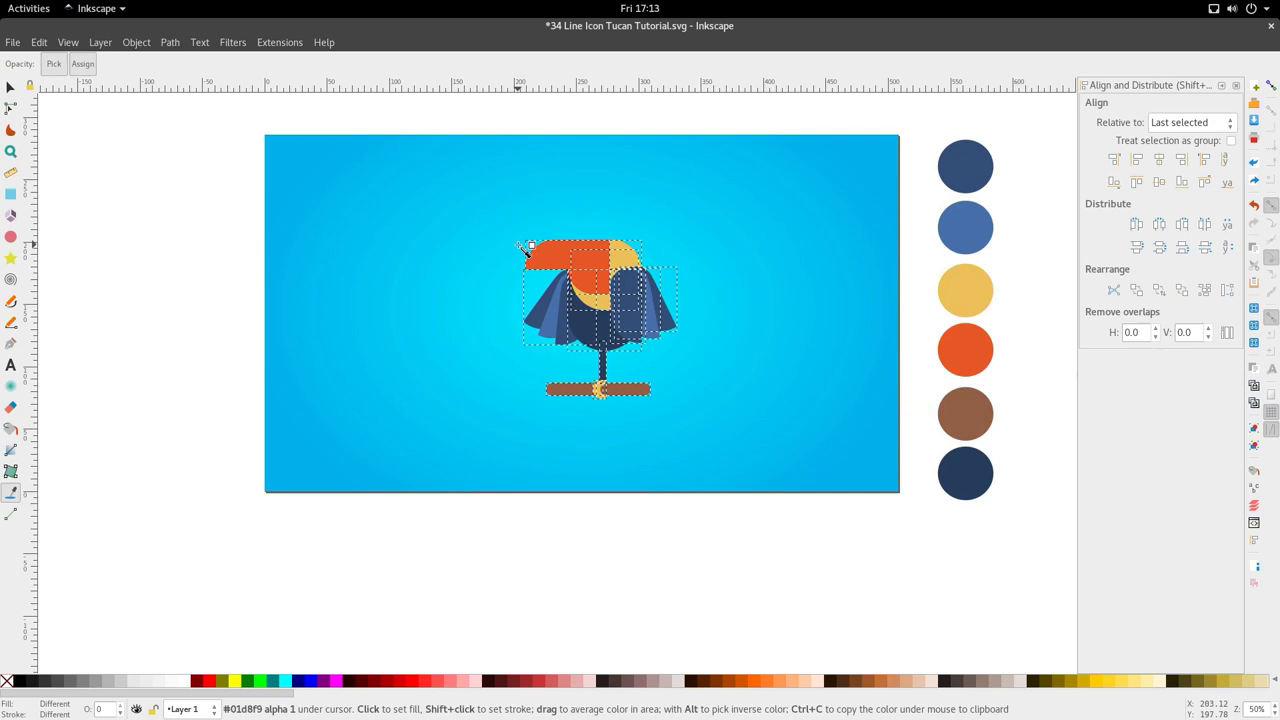
pyautogui.keyDown('shift'); pyautogui.click(965, 485); pyautogui.keyUp('shift')
pyautogui.scroll(3, 598, 386)
pyautogui.scroll(-3, 645, 367)
# - Undo the dark navy outline and reapply it to compare the icon without and with strokes
pyautogui.press('s')
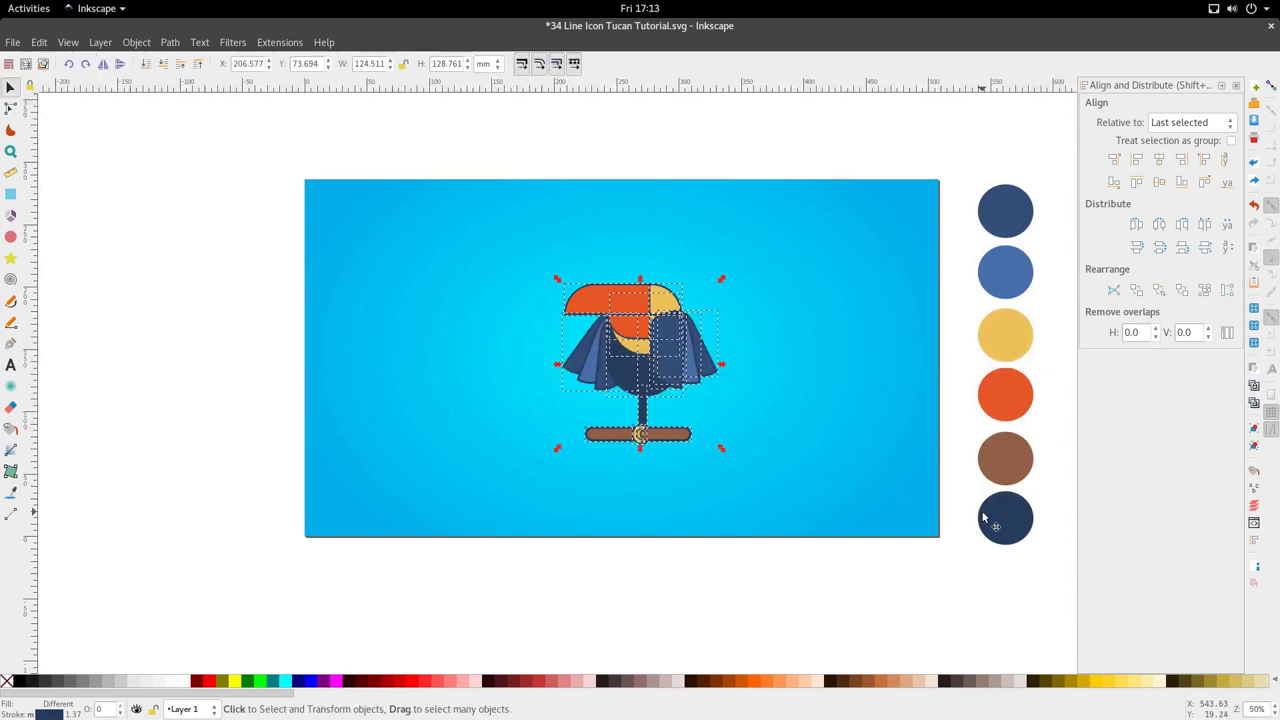
pyautogui.press('d')
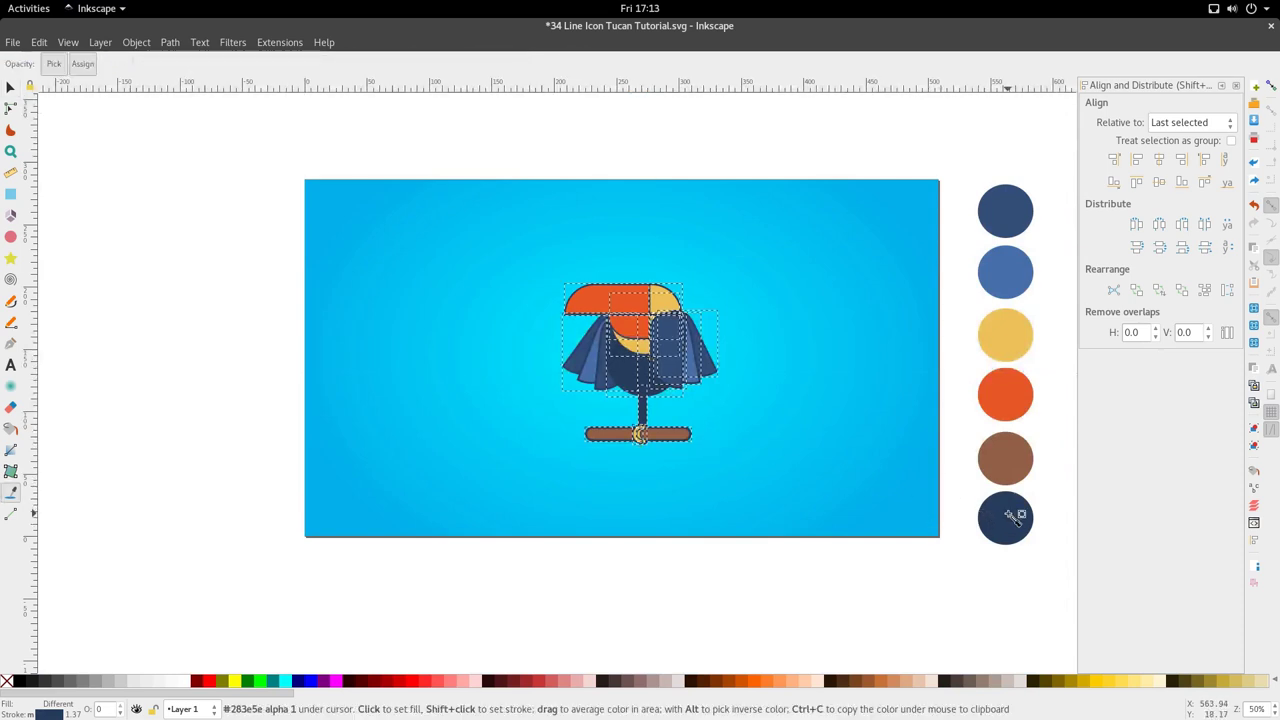
pyautogui.scroll(3, 662, 434)
pyautogui.hotkey('ctrl', 'z')
pyautogui.scroll(-3, 662, 434)
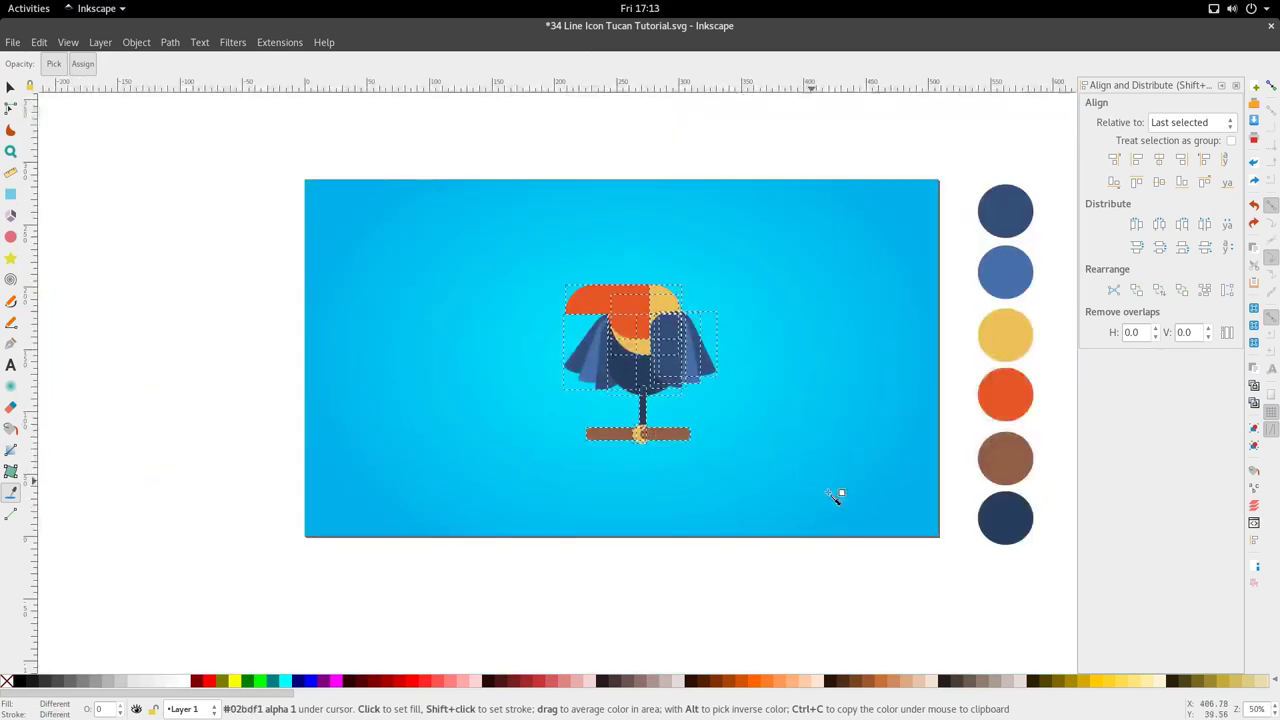
pyautogui.hotkey('ctrl', 'shift', 'z')
pyautogui.press('3')
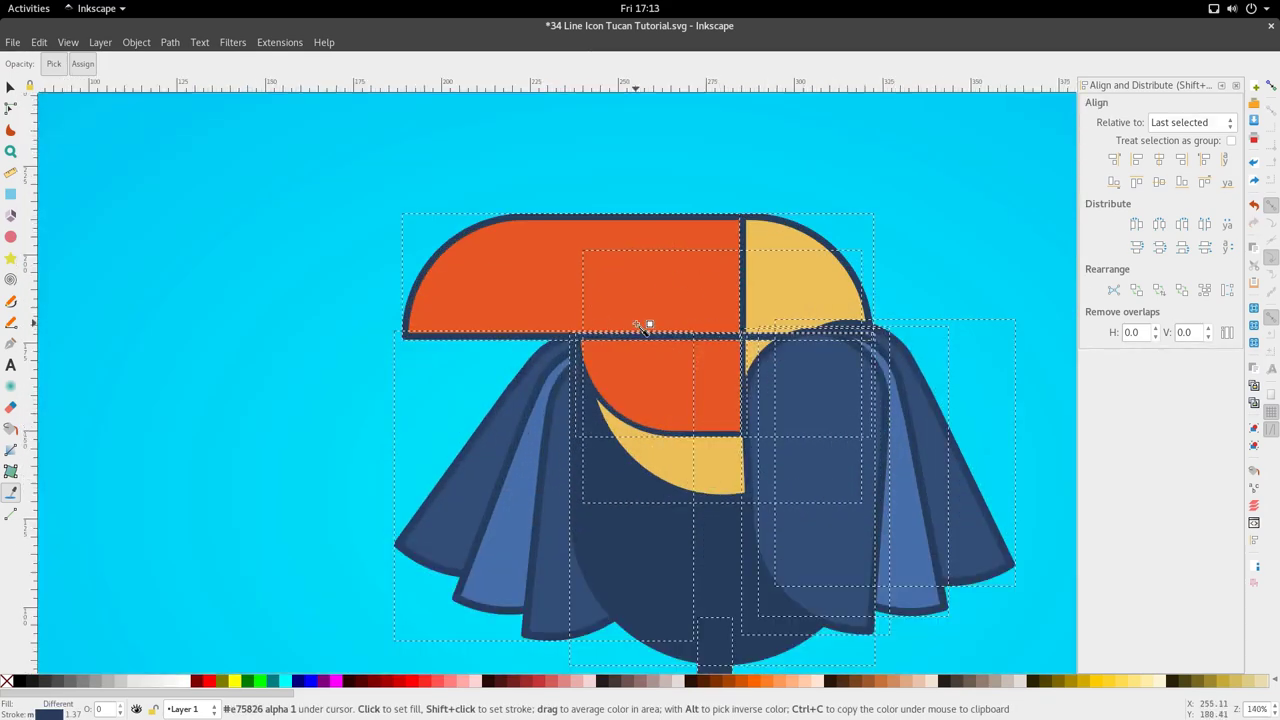
pyautogui.press('5')
# - Switch the stroke width unit to millimetres and set the width of all toucan and perch outlines to 2.7 mm
pyautogui.press('s')
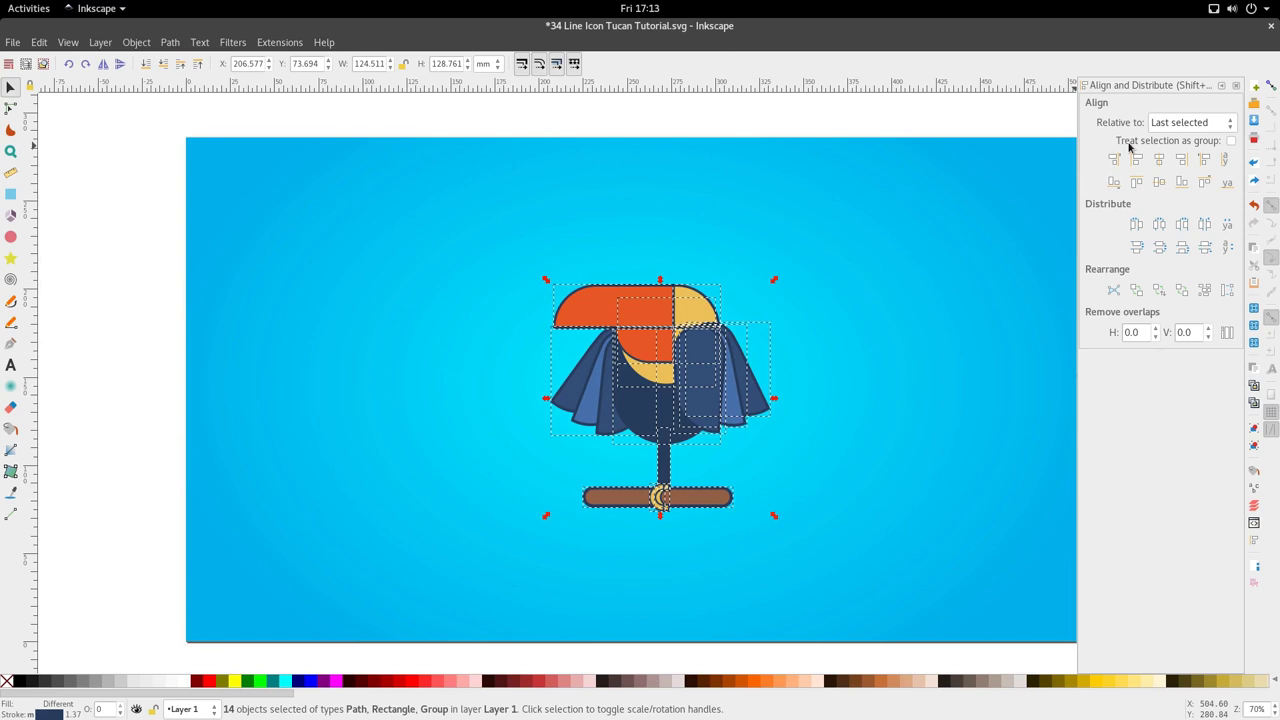
pyautogui.hotkey('ctrl', 'shift', 'f')
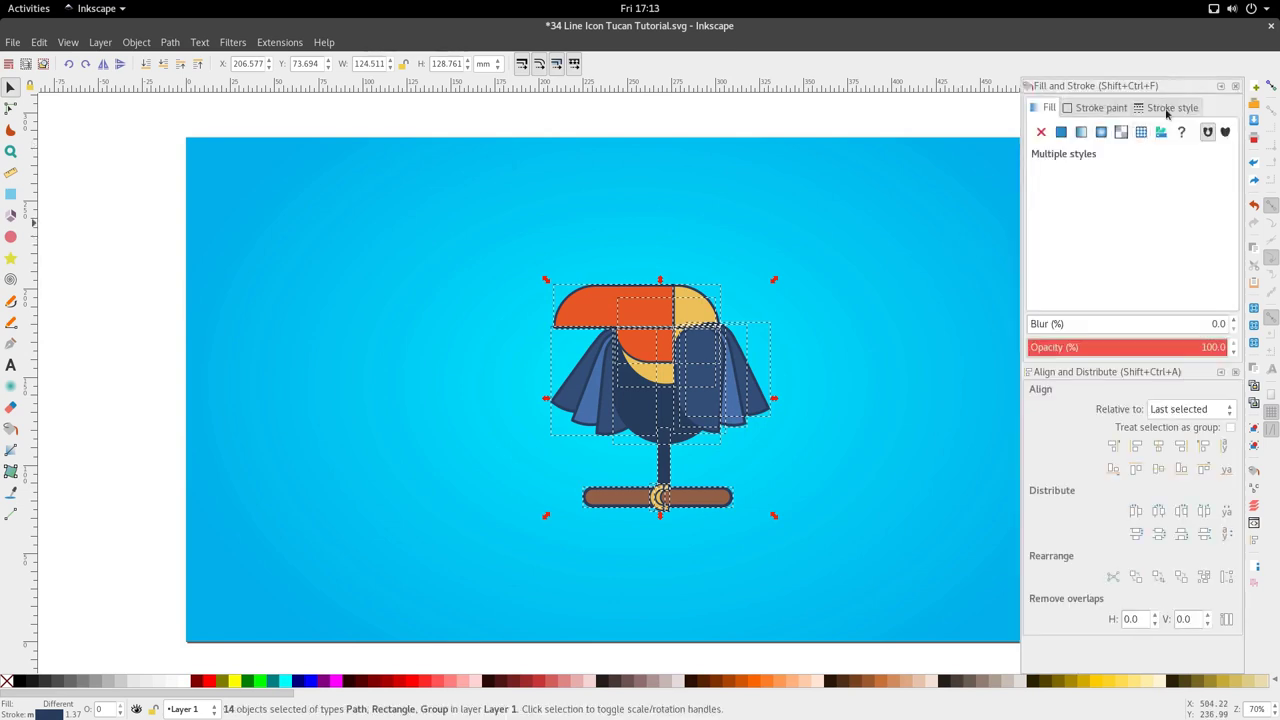
pyautogui.click(1166, 108)
pyautogui.click(1168, 133)
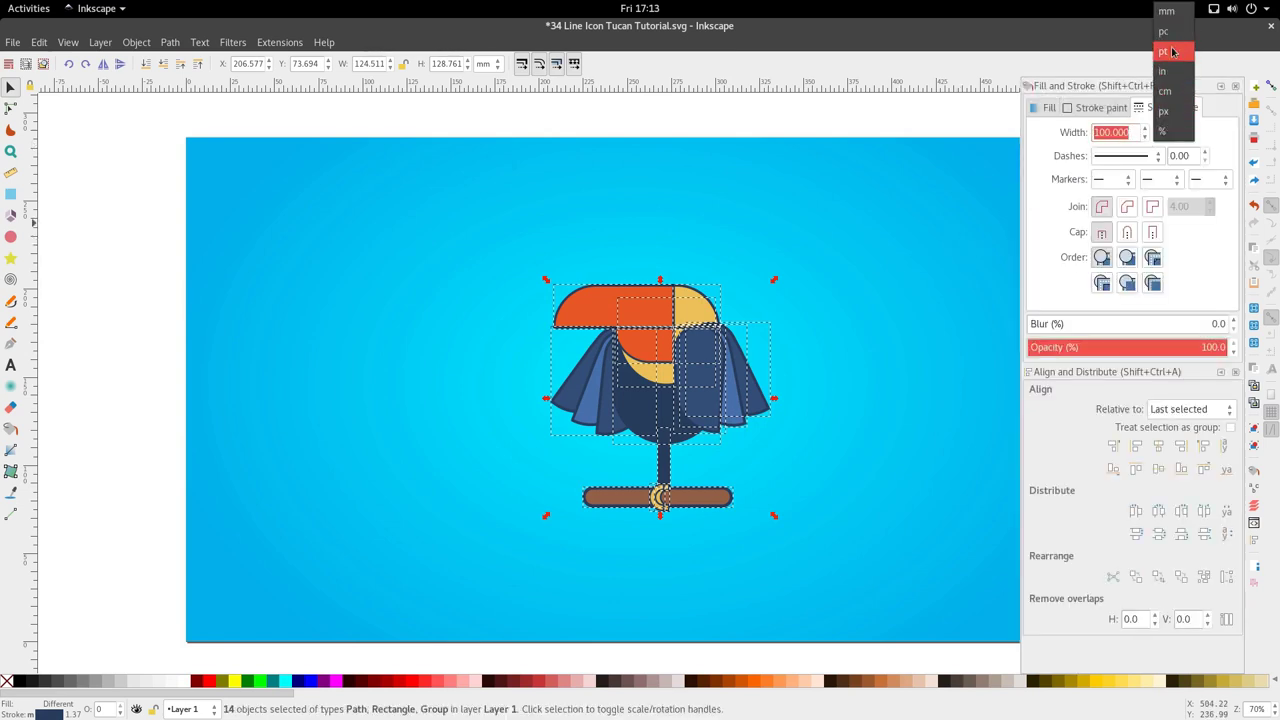
pyautogui.click(1170, 11)
pyautogui.click(1096, 132)
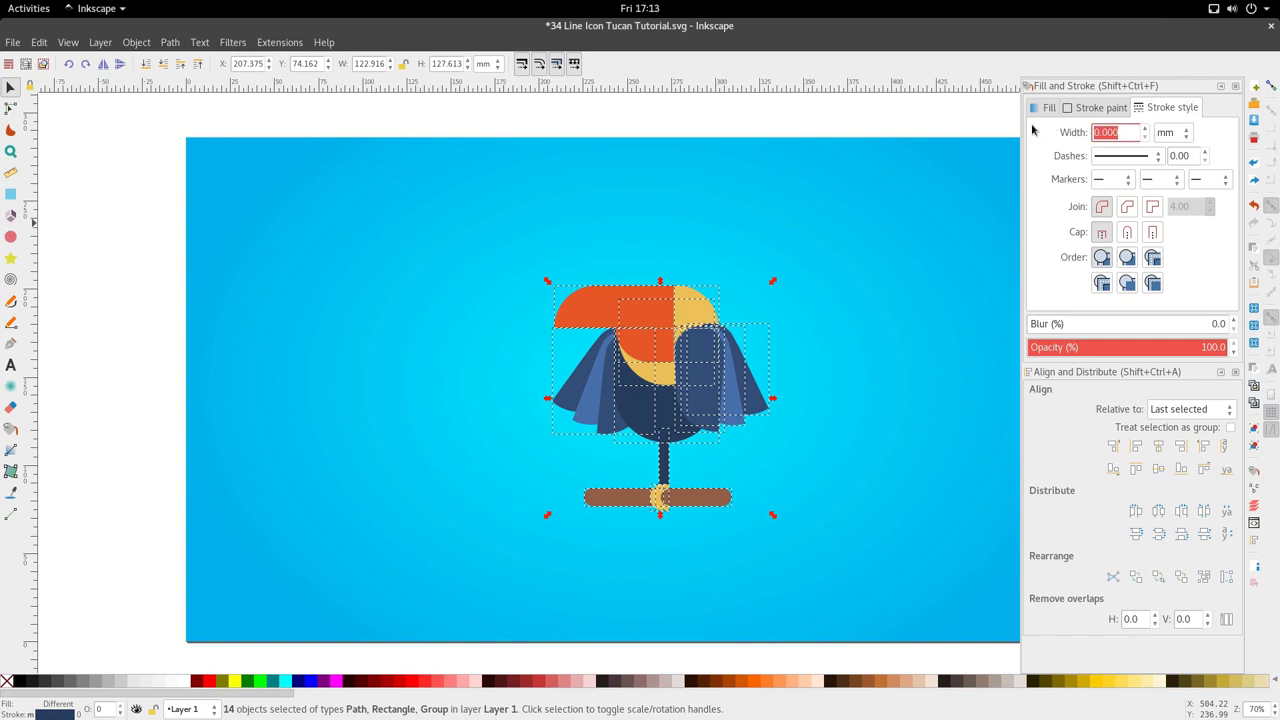
pyautogui.write('2')
pyautogui.press('Return')
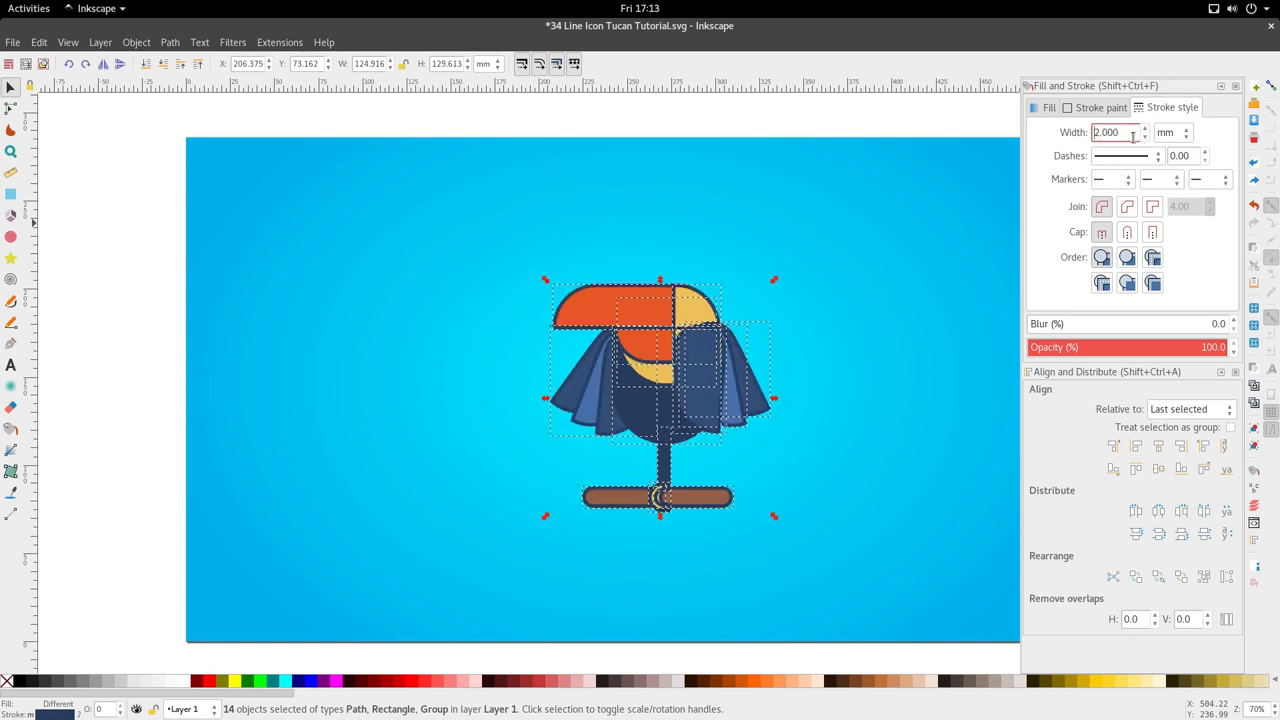
pyautogui.write('2.7')
pyautogui.press('Return')
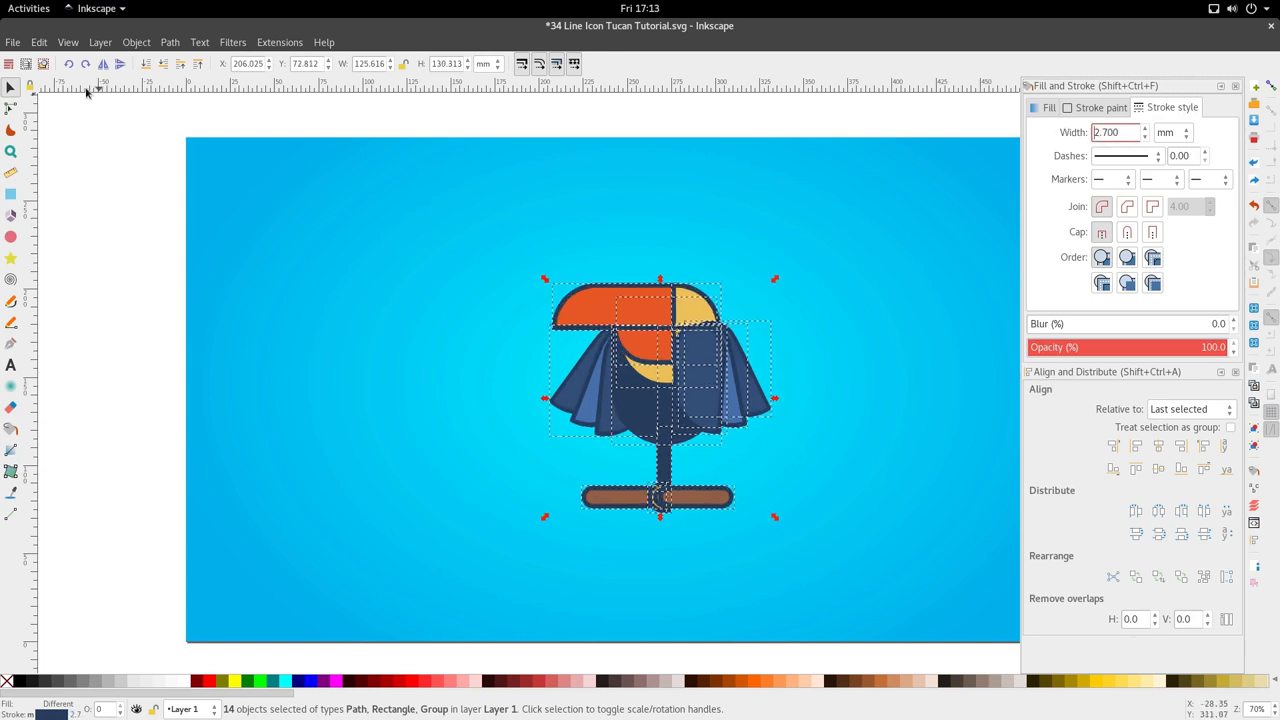
pyautogui.press('Escape')
# - Select the upper and lower yellow pieces of the head inside their groups and raise them to the front
pyautogui.keyDown('ctrl'); pyautogui.scroll(1, 686, 350); pyautogui.keyUp('ctrl')
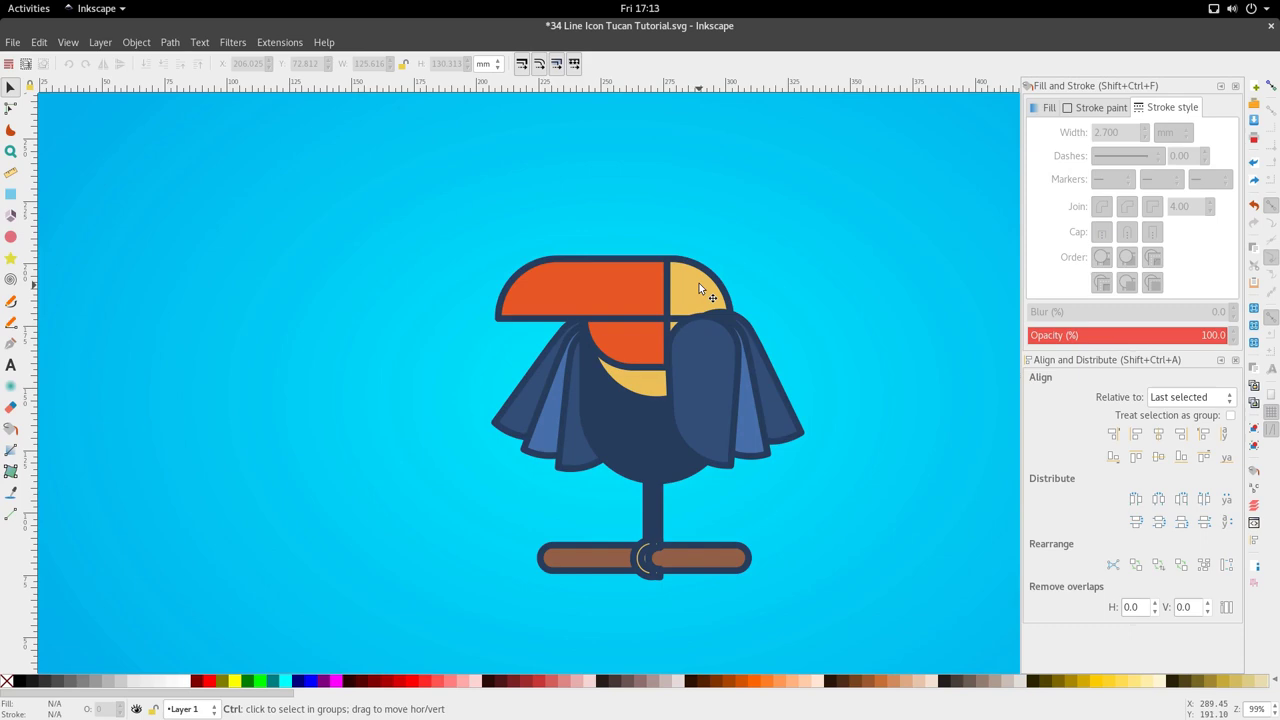
pyautogui.keyDown('ctrl'); pyautogui.scroll(1, 693, 283); pyautogui.keyUp('ctrl')
pyautogui.keyDown('ctrl'); pyautogui.click(691, 287); pyautogui.keyUp('ctrl')
pyautogui.keyDown('ctrl'); pyautogui.scroll(2, 662, 344); pyautogui.keyUp('ctrl')
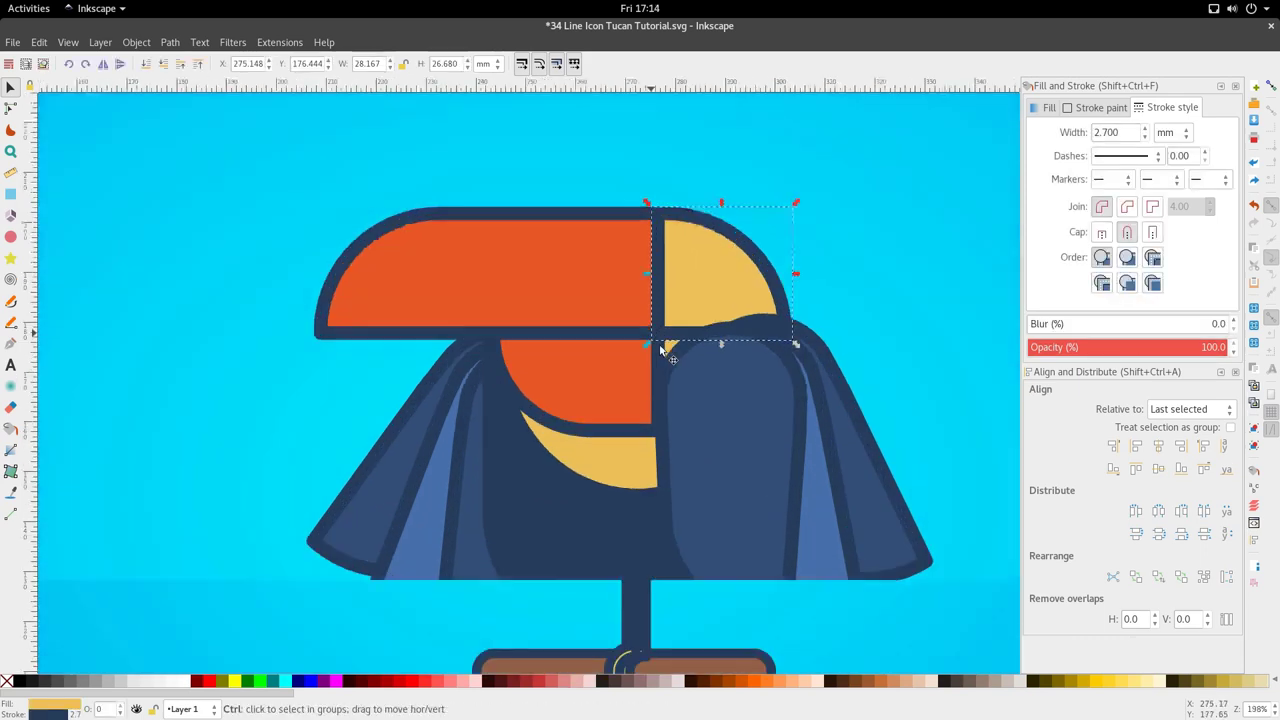
pyautogui.keyDown('ctrl'); pyautogui.keyDown('shift'); pyautogui.click(662, 350); pyautogui.keyUp('shift'); pyautogui.keyUp('ctrl')
pyautogui.keyDown('ctrl'); pyautogui.scroll(-2, 662, 347); pyautogui.keyUp('ctrl')
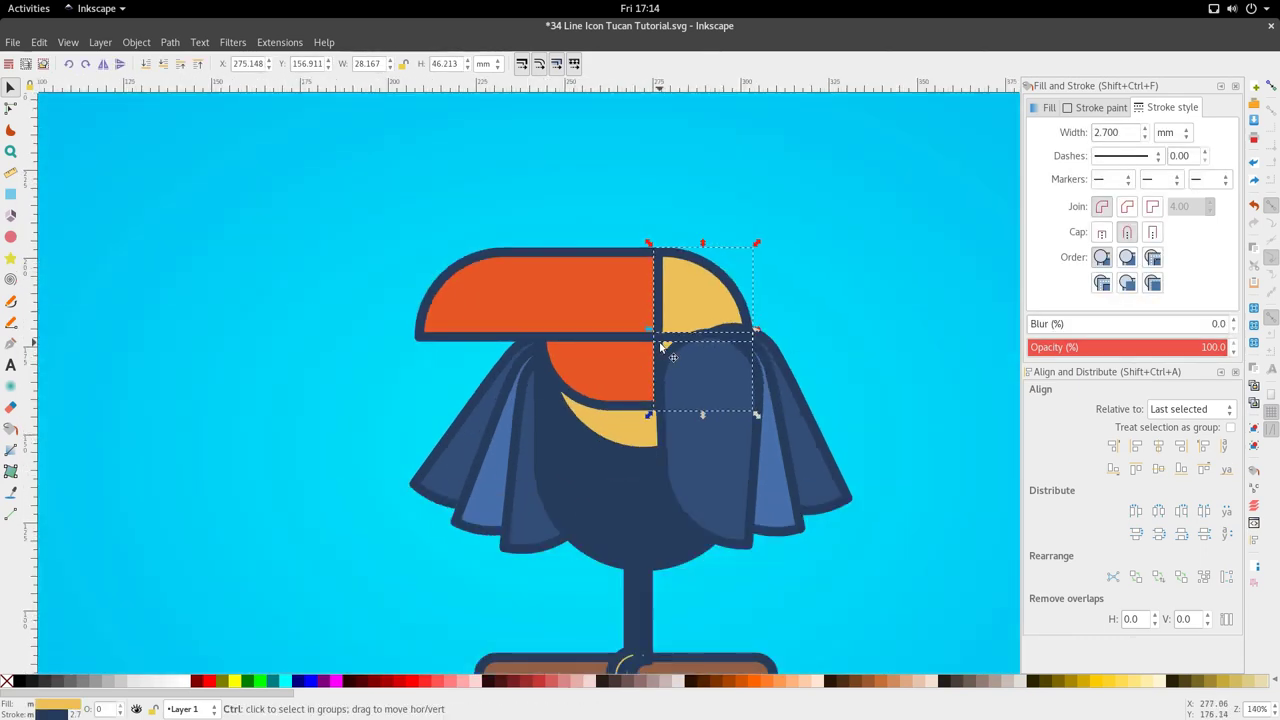
pyautogui.keyDown('ctrl'); pyautogui.scroll(2, 662, 347); pyautogui.keyUp('ctrl')
pyautogui.keyDown('ctrl'); pyautogui.scroll(-2, 662, 339); pyautogui.keyUp('ctrl')
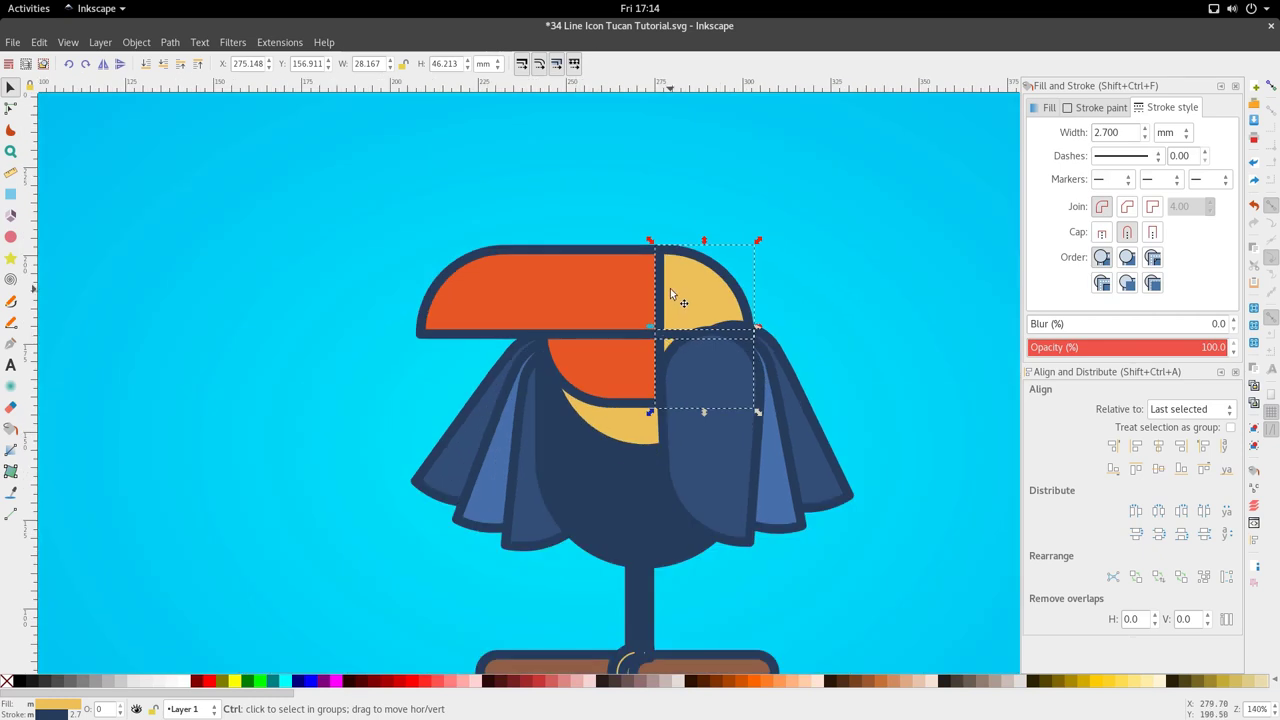
pyautogui.press('Home')
pyautogui.keyDown('ctrl'); pyautogui.scroll(-1, 672, 295); pyautogui.keyUp('ctrl')
pyautogui.keyDown('ctrl'); pyautogui.scroll(1, 675, 305); pyautogui.keyUp('ctrl')
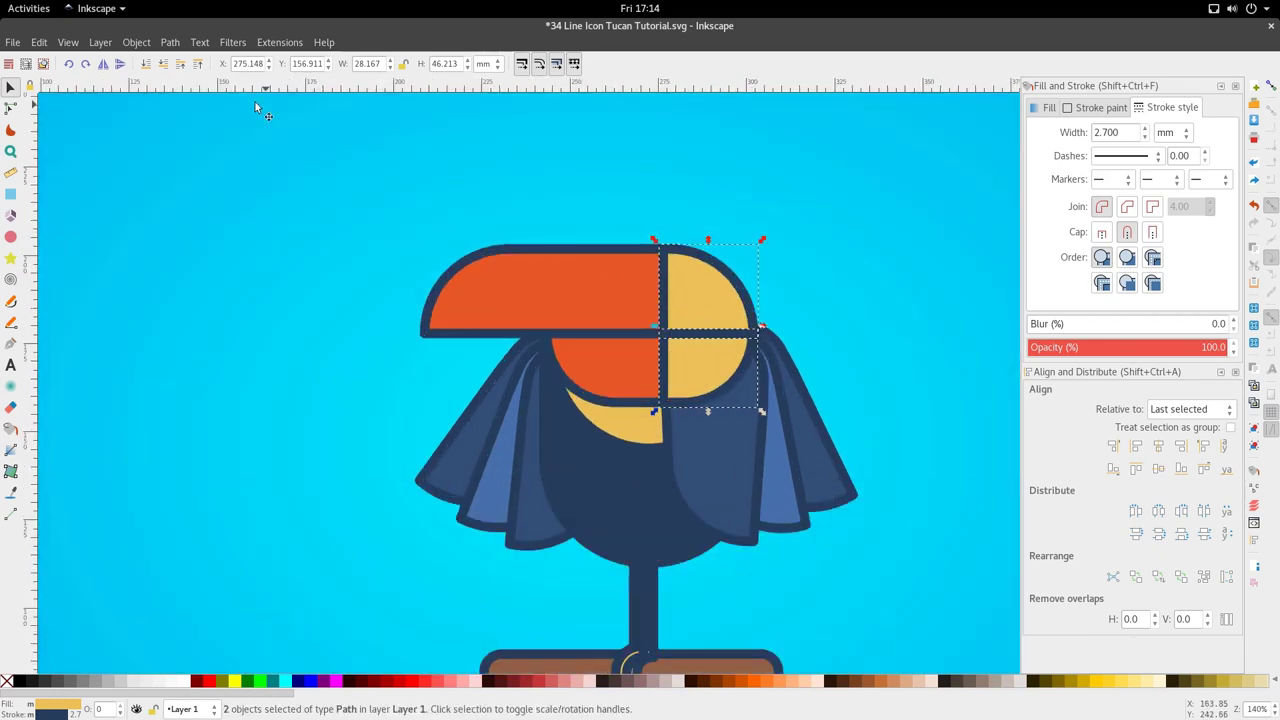
# - Merge the two yellow head pieces with Union and lower the result behind the front wing
pyautogui.click(178, 48)
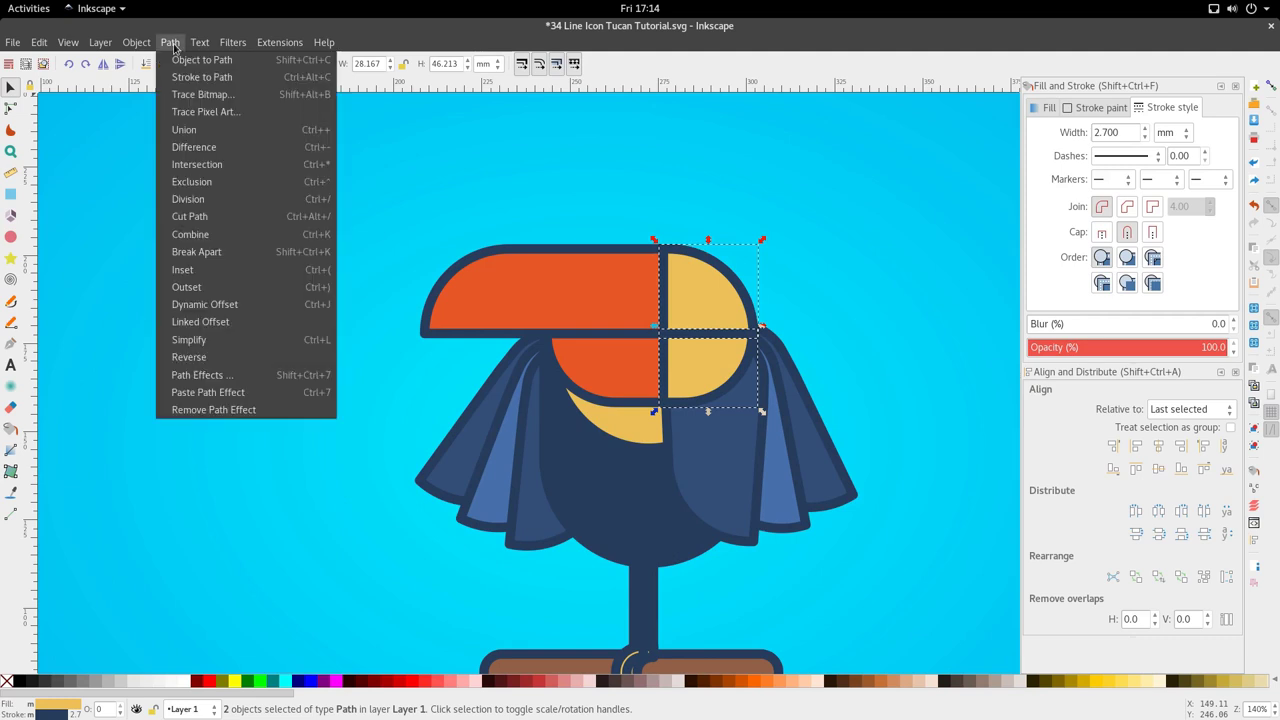
pyautogui.click(193, 130)
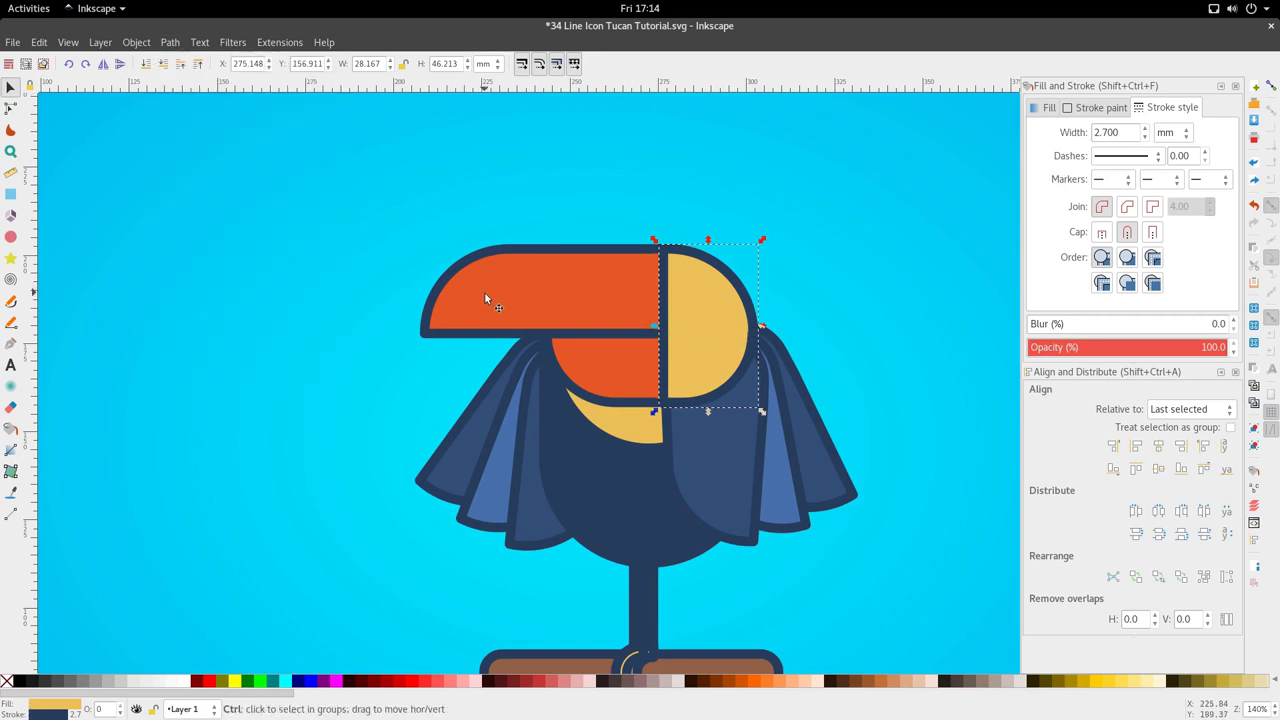
pyautogui.keyDown('ctrl'); pyautogui.scroll(-2, 482, 289); pyautogui.keyUp('ctrl')
pyautogui.click(161, 65)
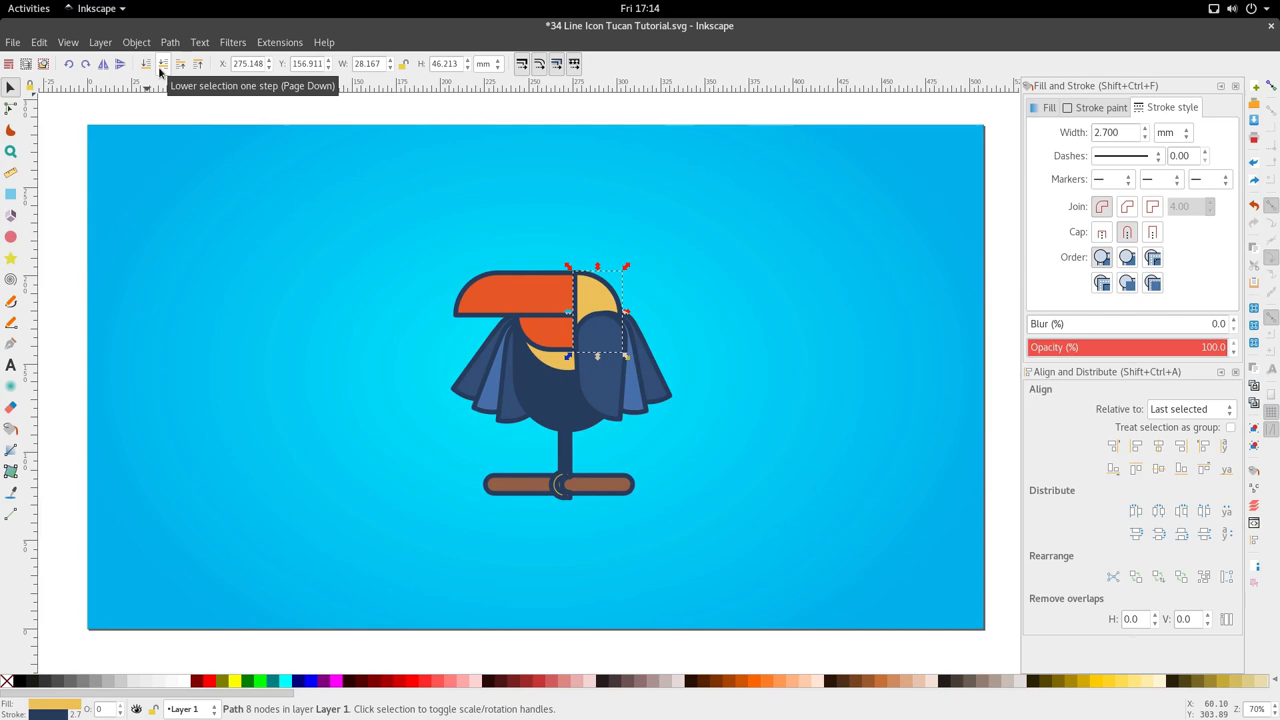
pyautogui.keyDown('ctrl'); pyautogui.scroll(1, 350, 207); pyautogui.keyUp('ctrl')
pyautogui.keyDown('ctrl'); pyautogui.scroll(1, 620, 195); pyautogui.keyUp('ctrl')
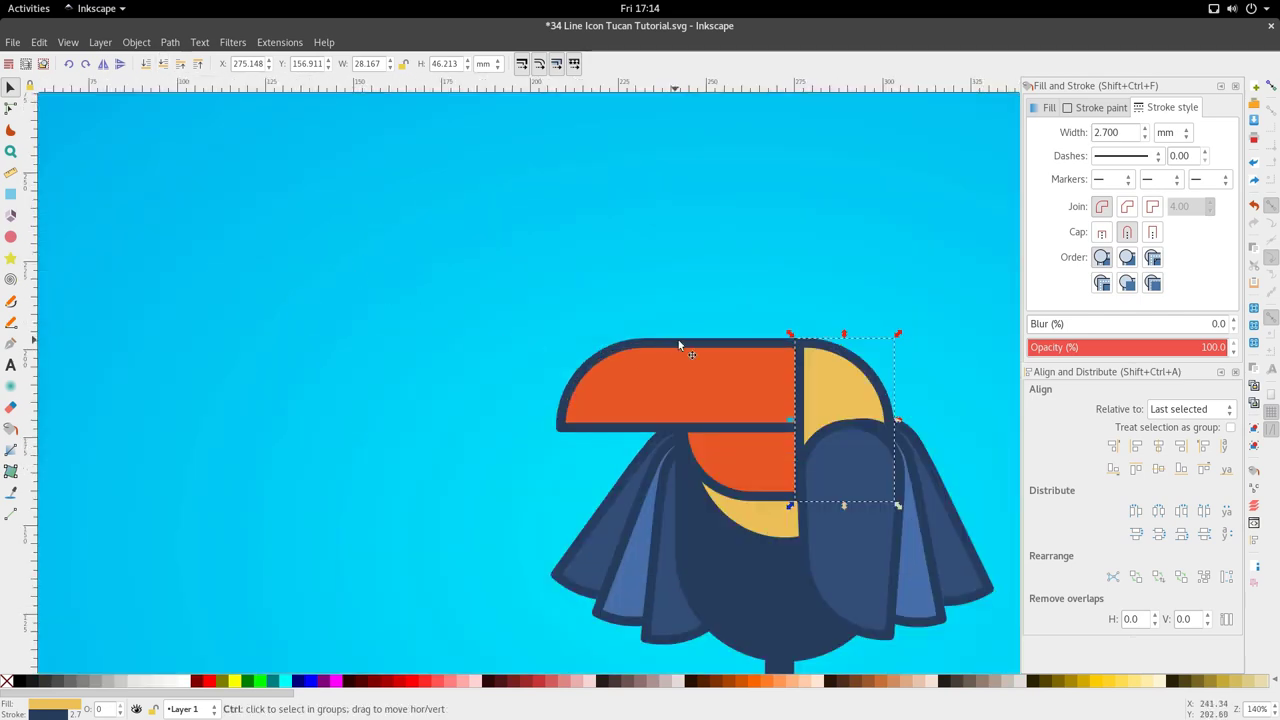
# - Select the nodes along the yellow head's straight left edge and delete that segment to open its outline toward the beak
pyautogui.press('n')
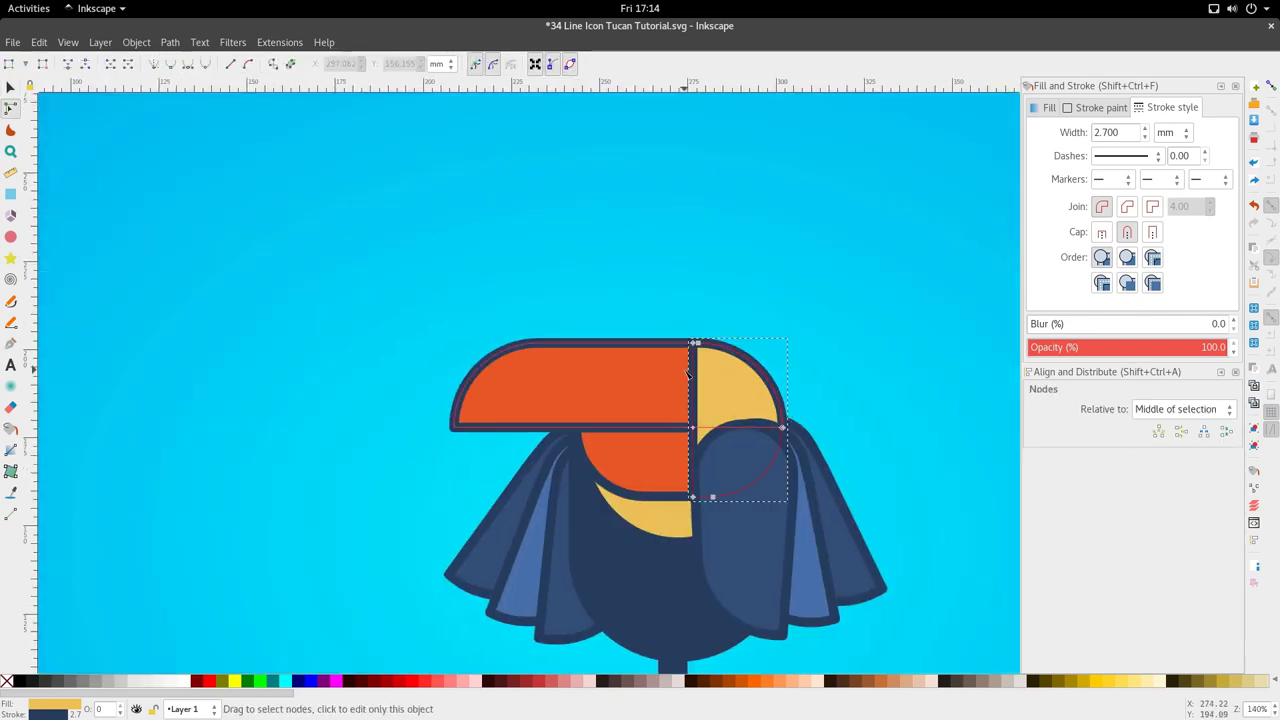
pyautogui.keyDown('ctrl'); pyautogui.scroll(3, 684, 363); pyautogui.keyUp('ctrl')
pyautogui.moveTo(689, 267); pyautogui.dragTo(712, 600)
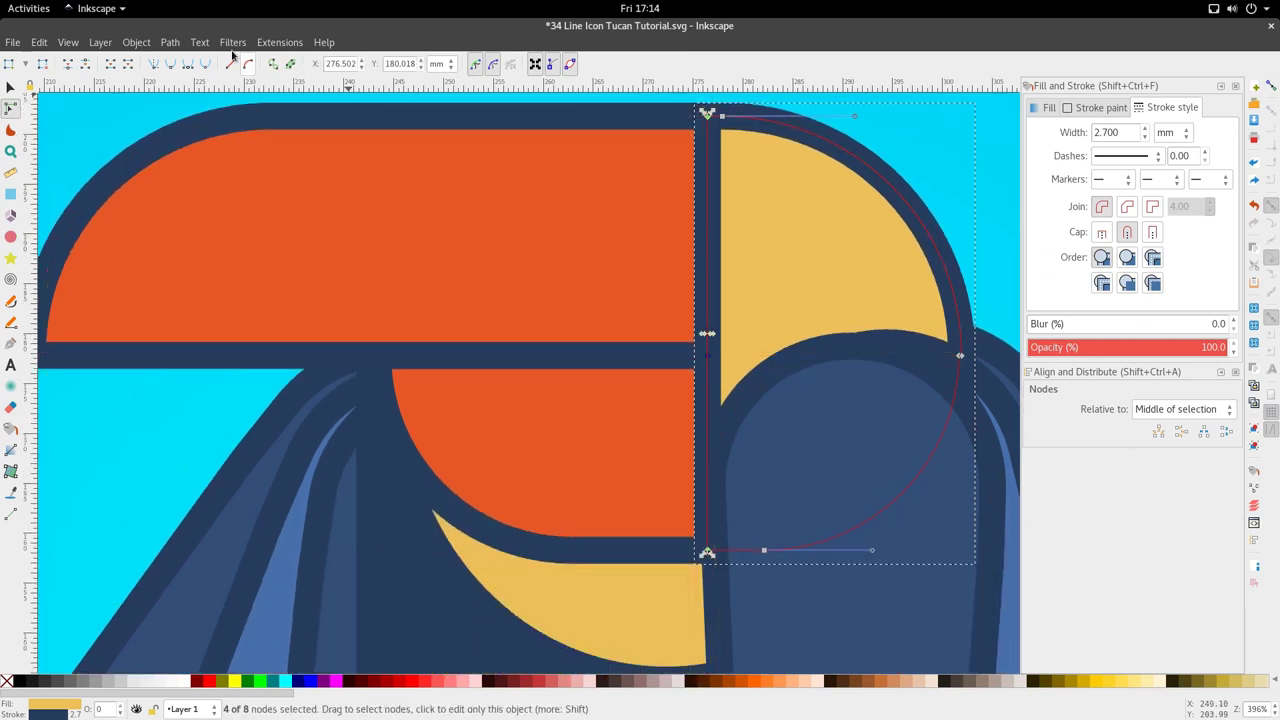
pyautogui.click(85, 65)
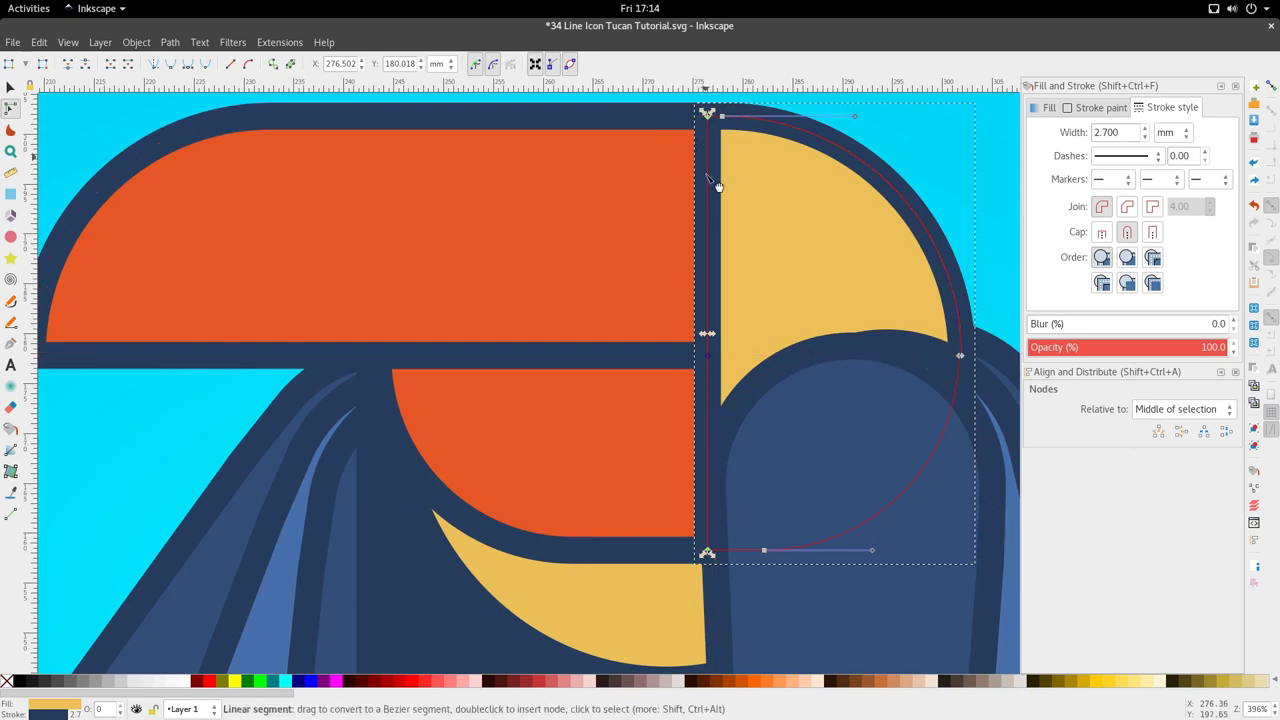
pyautogui.click(128, 64)
pyautogui.scroll(-3, 620, 289)
pyautogui.press('s')
# - Try moving the whole yellow head shape about 2 mm left over the beak's edge, and undo the move
pyautogui.click(637, 446)
pyautogui.scroll(1, 656, 234)
pyautogui.doubleClick(668, 262)
pyautogui.press('s')
pyautogui.moveTo(663, 280); pyautogui.dragTo(653, 279)
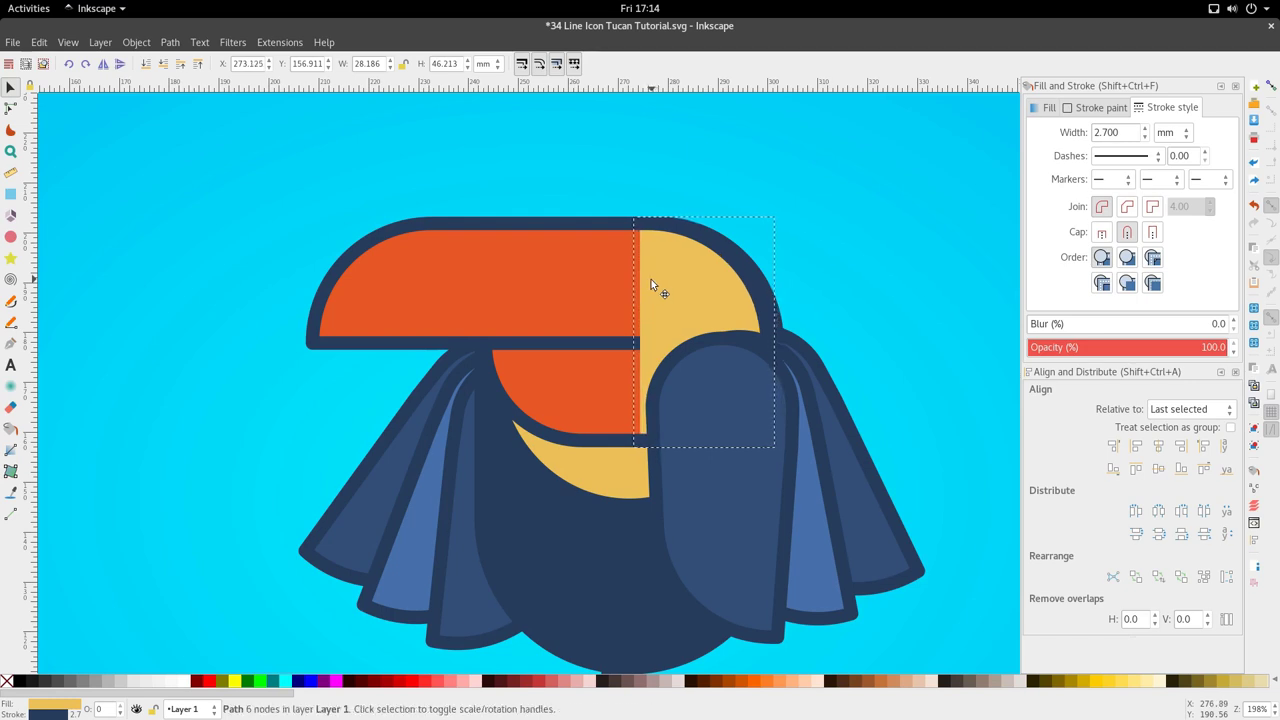
pyautogui.hotkey('ctrl', 'z')
# - Move the upper and lower left end nodes of the yellow head together about 1.5 mm left over the beak's edge
pyautogui.press('n')
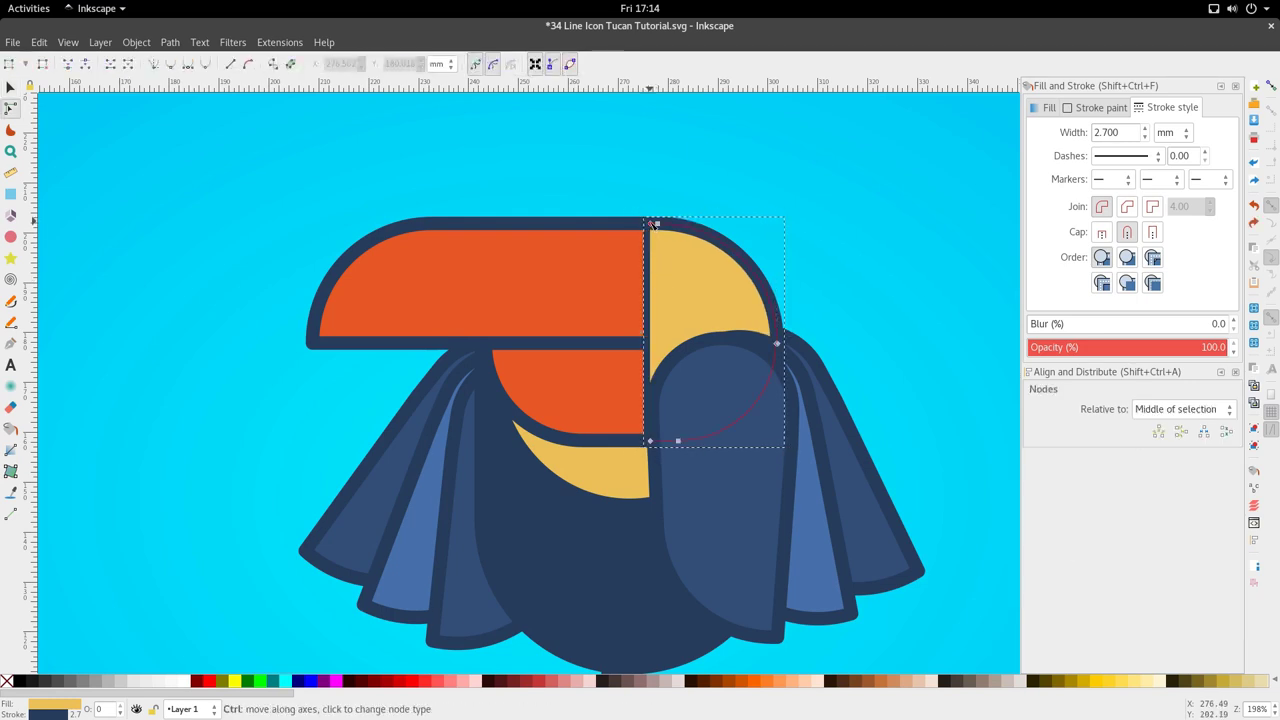
pyautogui.keyDown('shift'); pyautogui.click(651, 442); pyautogui.keyUp('shift')
pyautogui.moveTo(651, 442); pyautogui.dragTo(641, 442)
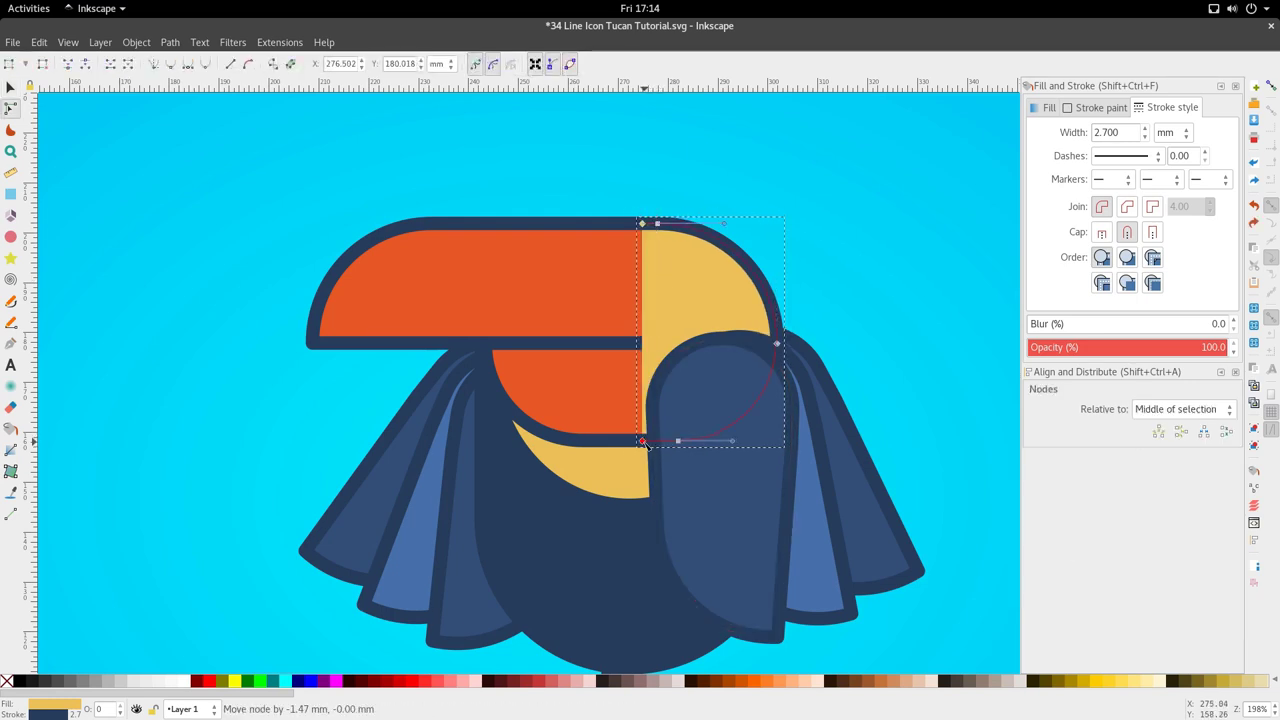
# - Insert a node at the middle of the upper beak's straight lower edge
pyautogui.press('s')
pyautogui.click(646, 449)
pyautogui.scroll(-2, 646, 449)
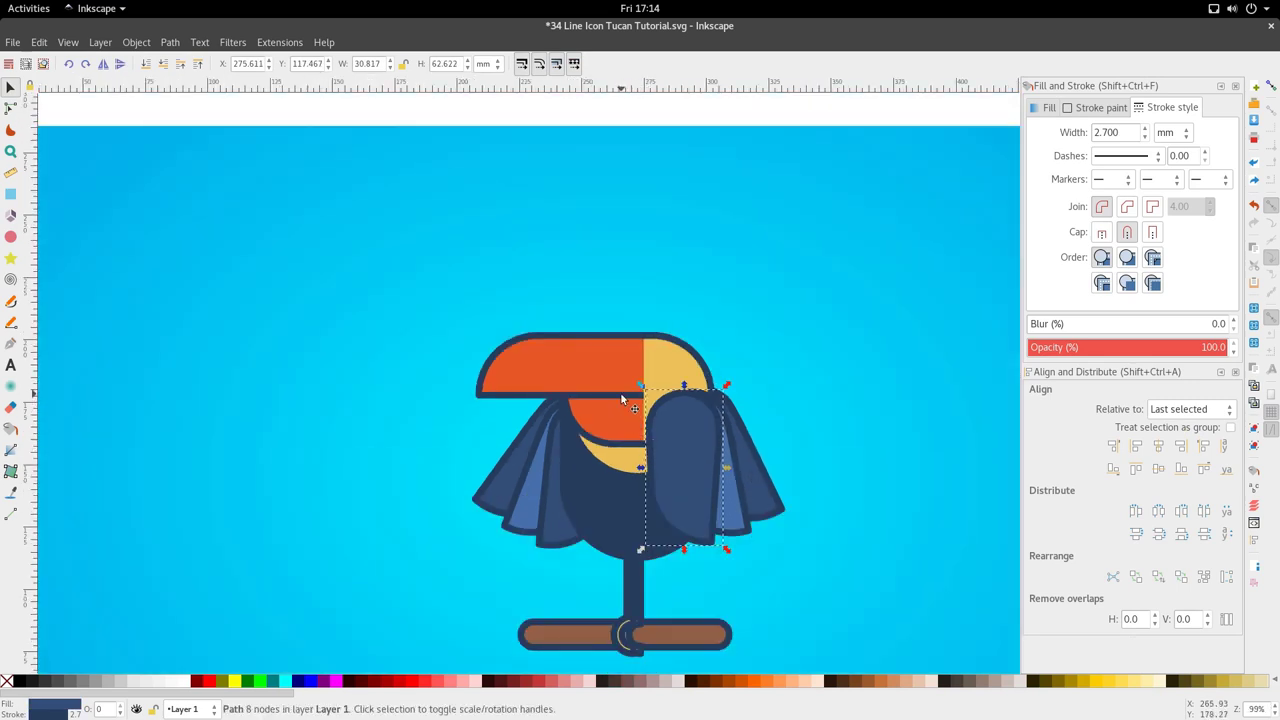
pyautogui.keyDown('ctrl'); pyautogui.scroll(2, 621, 399); pyautogui.keyUp('ctrl')
pyautogui.press('n')
pyautogui.click(613, 398)
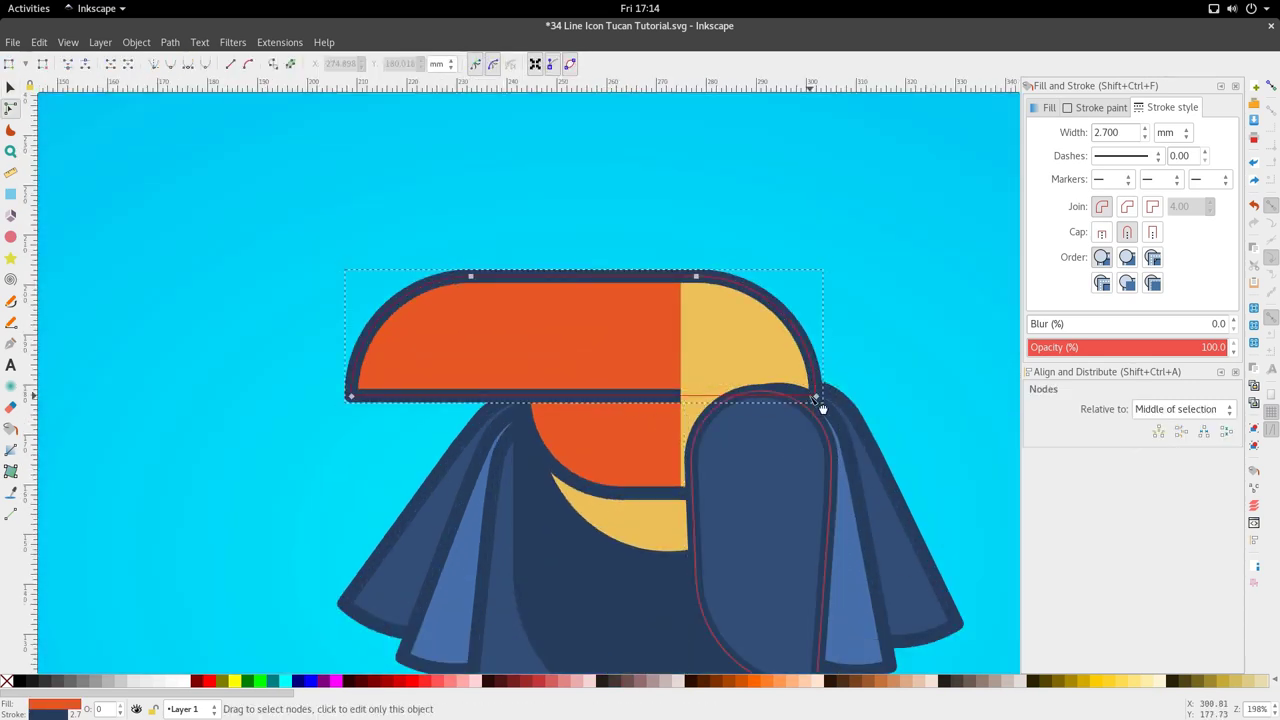
pyautogui.moveTo(874, 357); pyautogui.dragTo(316, 440)
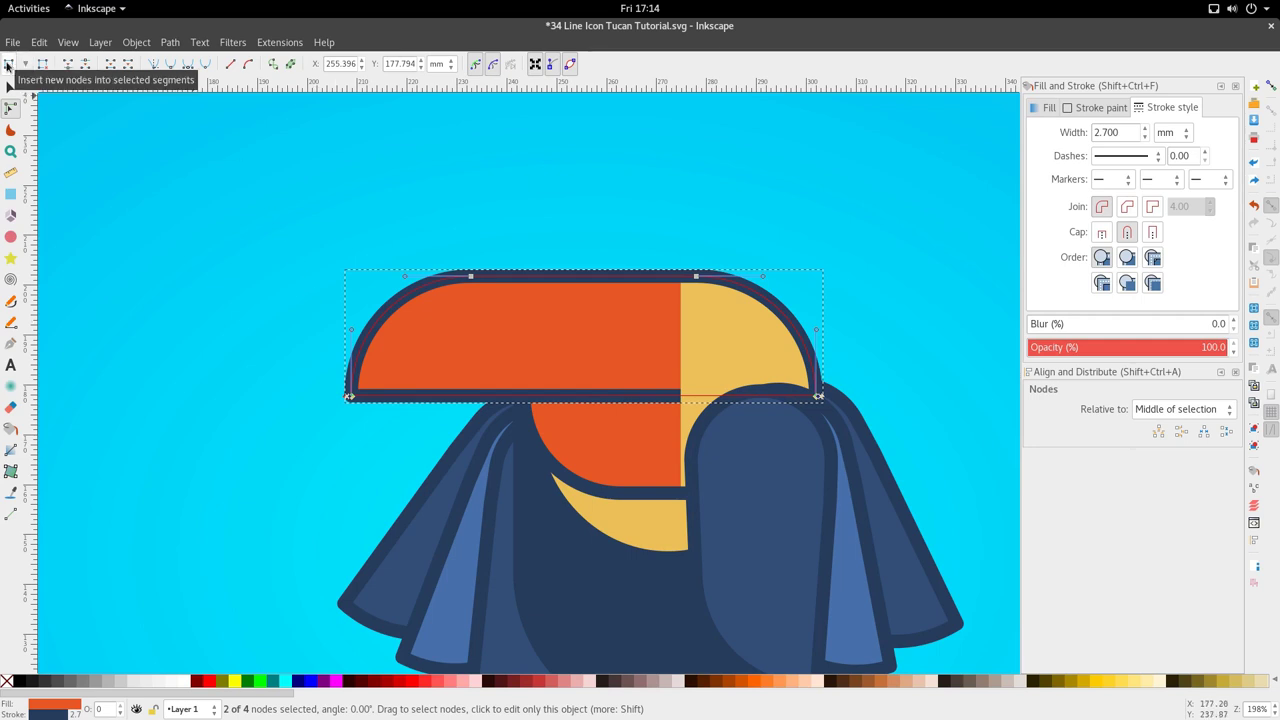
pyautogui.click(7, 64)
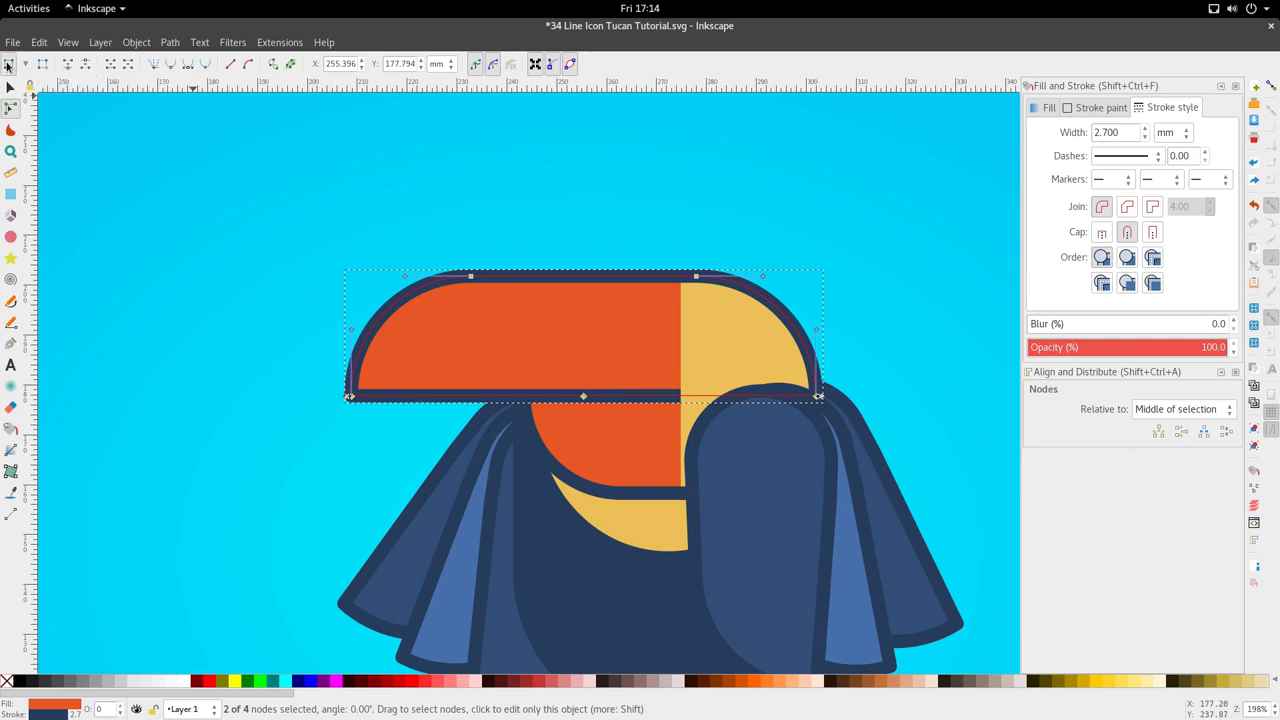
# - Delete the segment between the new middle node and the right end node on the upper beak's lower edge
pyautogui.press('n')
pyautogui.click(617, 429)
pyautogui.click(602, 397)
pyautogui.click(411, 398)
pyautogui.moveTo(562, 354); pyautogui.dragTo(870, 441)
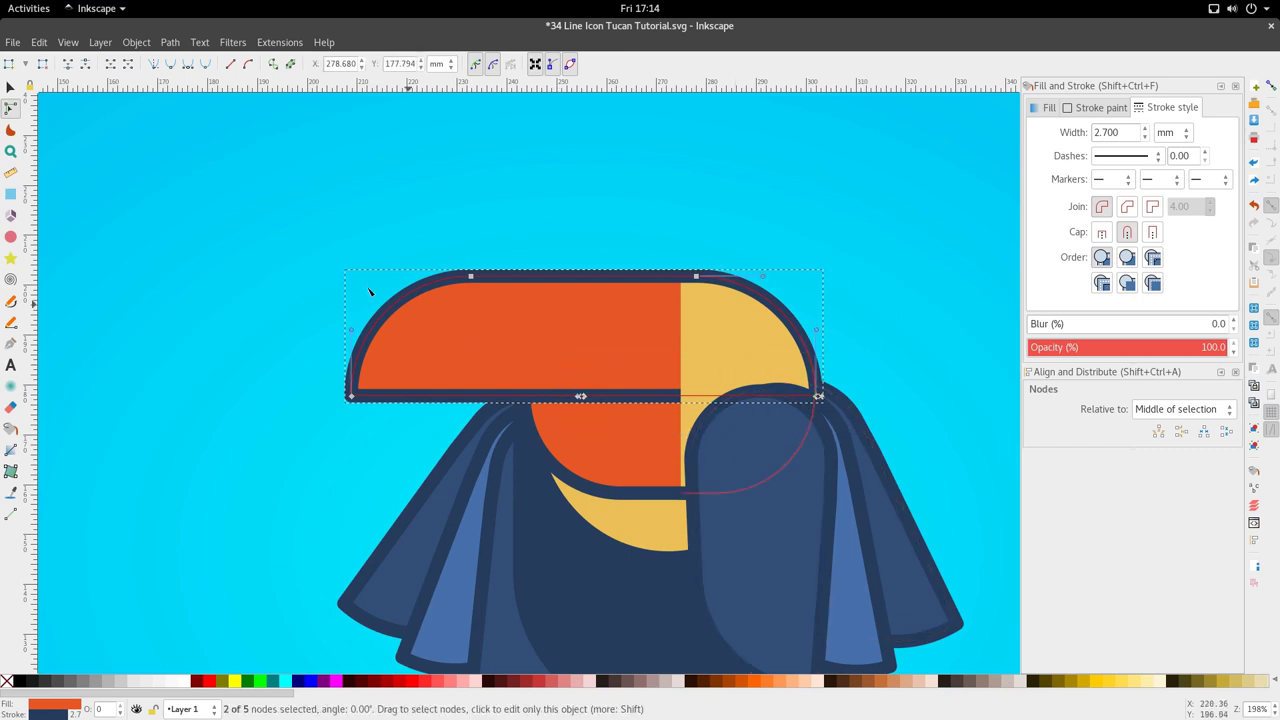
pyautogui.click(133, 66)
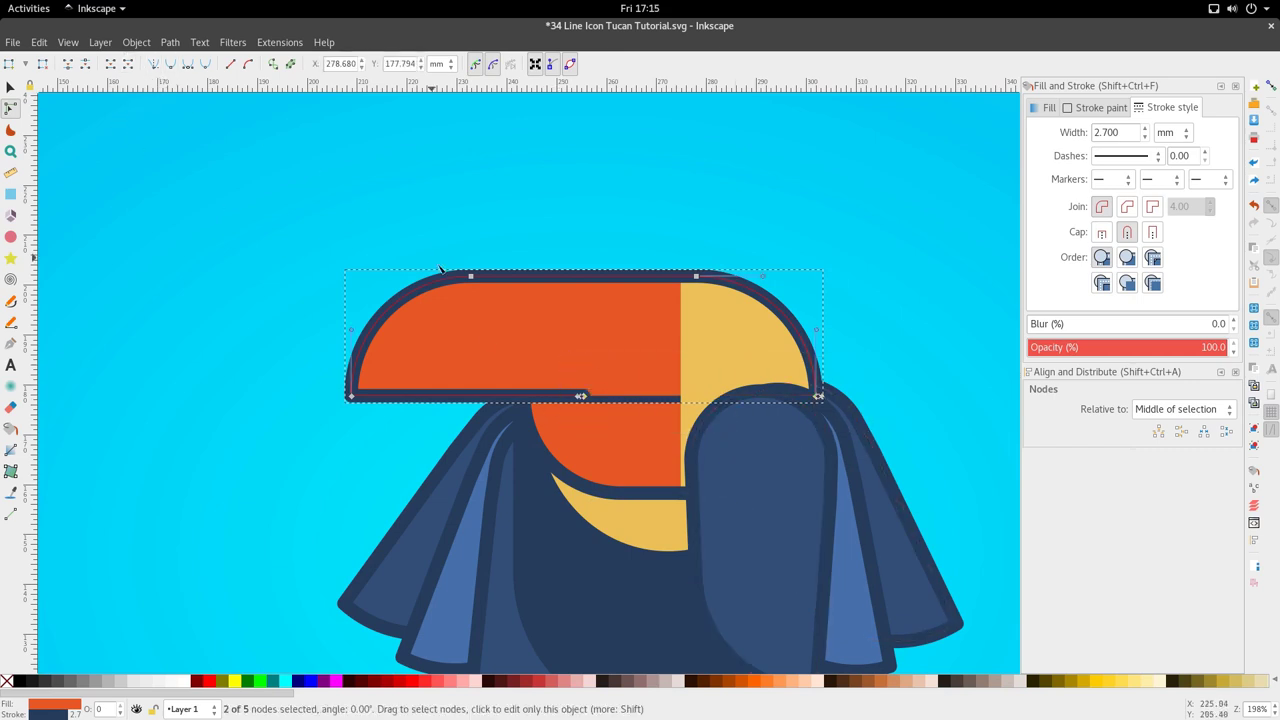
# - Select the two upper nodes of the orange lower beak and delete the straight segment between them
pyautogui.press('space')
pyautogui.click(621, 432)
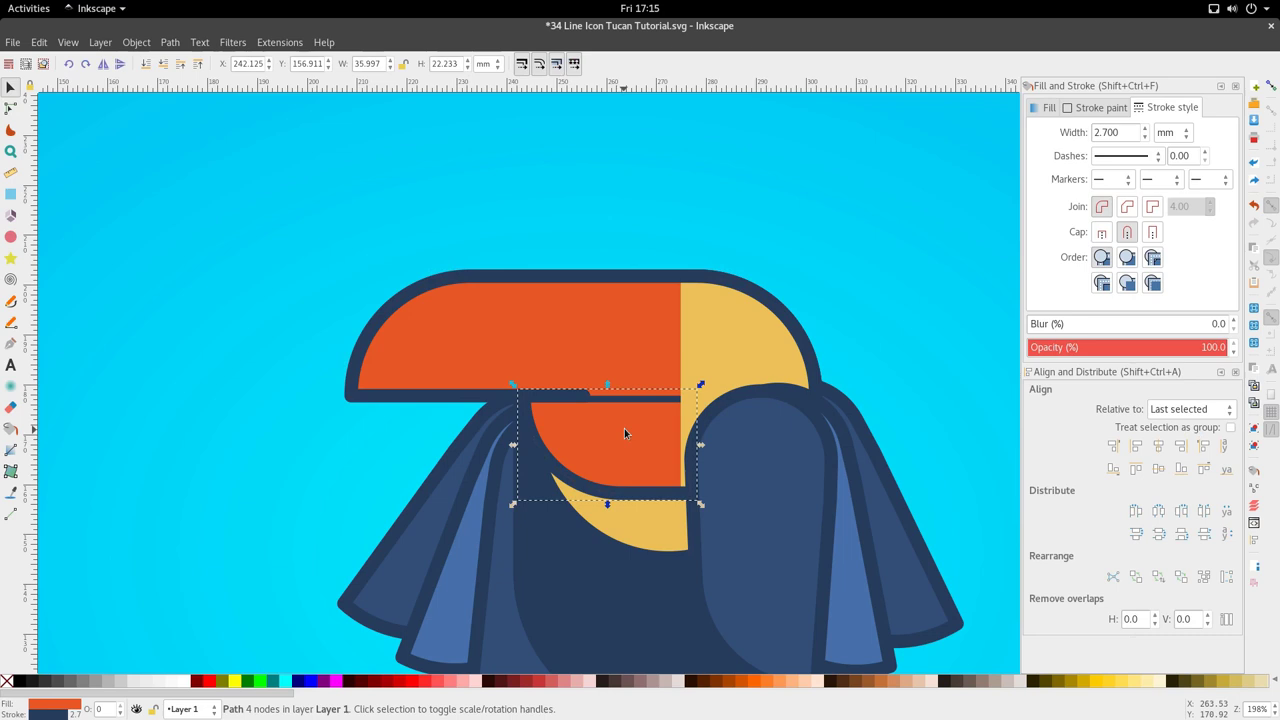
pyautogui.press('space')
pyautogui.press('space')
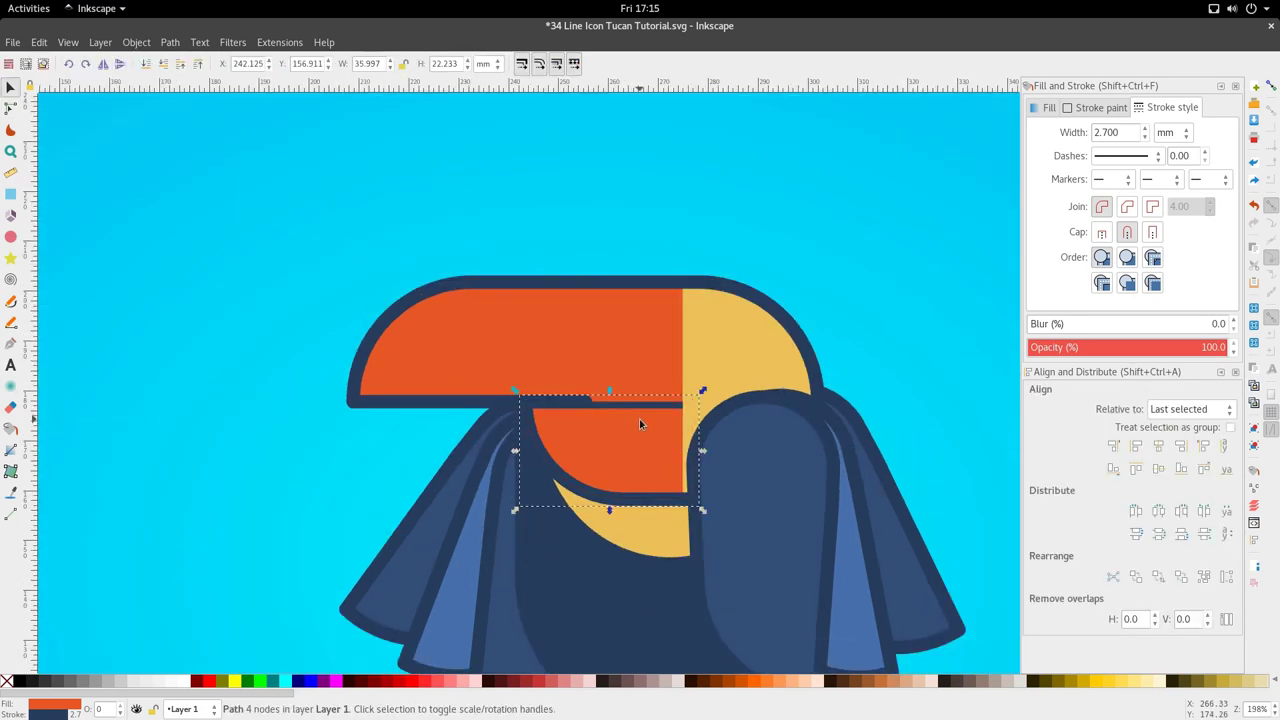
pyautogui.press('space')
pyautogui.click(640, 466)
pyautogui.moveTo(516, 368); pyautogui.dragTo(740, 448)
pyautogui.click(128, 64)
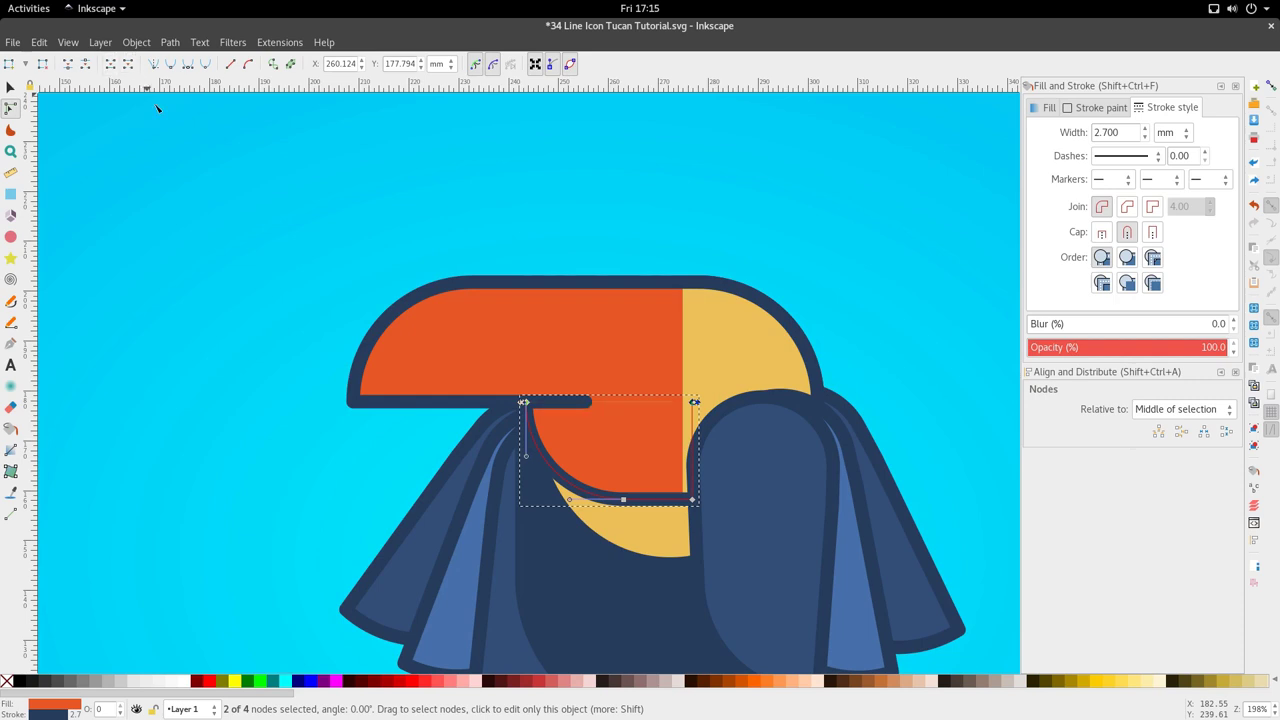
pyautogui.press('space')
pyautogui.click(277, 427)
pyautogui.scroll(1, 643, 418)
pyautogui.click(643, 415)
pyautogui.doubleClick(643, 416)
pyautogui.moveTo(447, 349); pyautogui.dragTo(779, 418)
pyautogui.press('space')
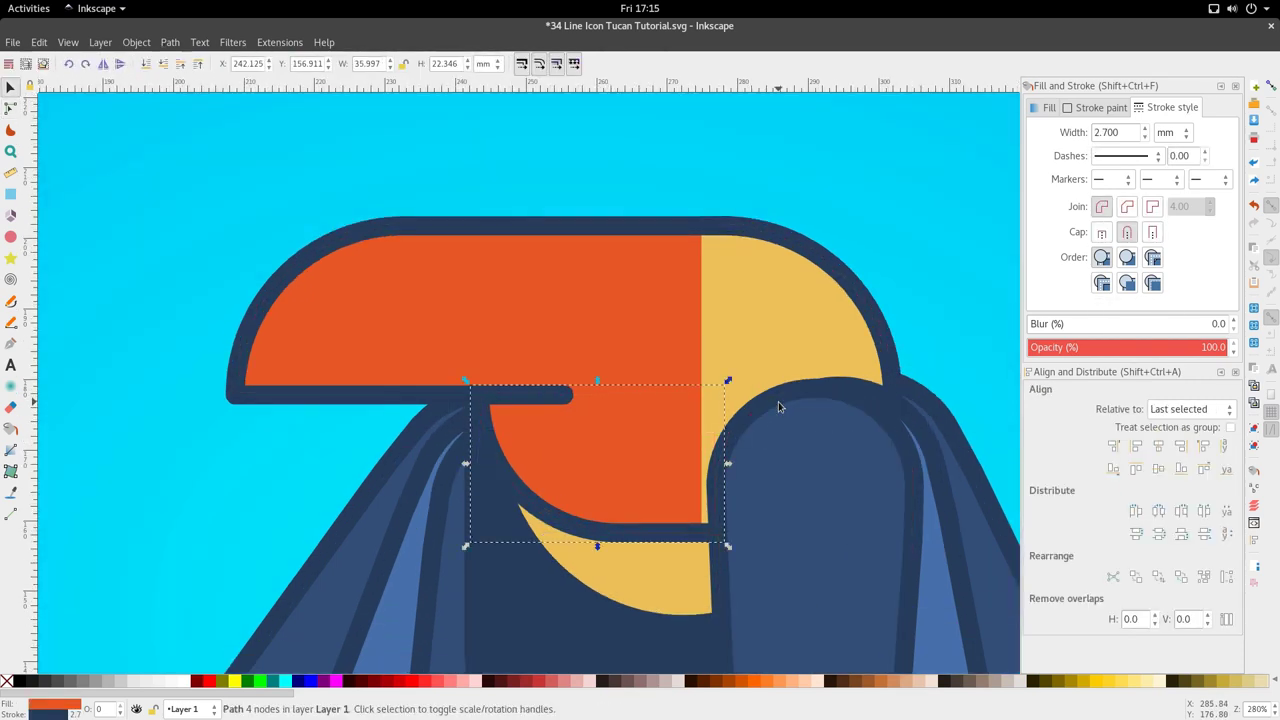
# - Extend the mouth line farther toward the head by moving the open end node of the upper beak's lower edge right
pyautogui.scroll(-3, 778, 401)
pyautogui.click(607, 462)
pyautogui.scroll(-1, 615, 440)
pyautogui.hscroll(3, 626, 391)
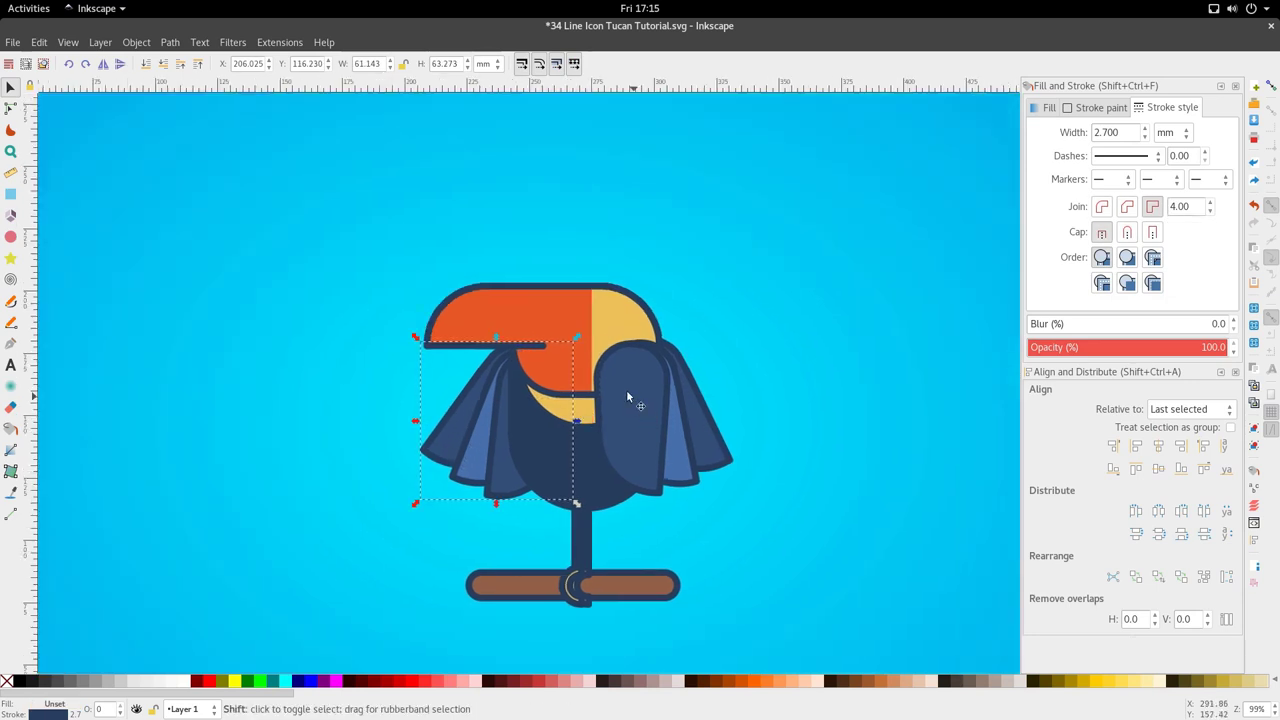
pyautogui.doubleClick(548, 348)
pyautogui.moveTo(547, 347); pyautogui.dragTo(575, 347)
pyautogui.press('space')
pyautogui.click(562, 415)
# - Shift the outer yellow claw ring slightly left and lower it one level behind the neighbouring ring
pyautogui.scroll(-2, 560, 414)
pyautogui.scroll(5, 590, 546)
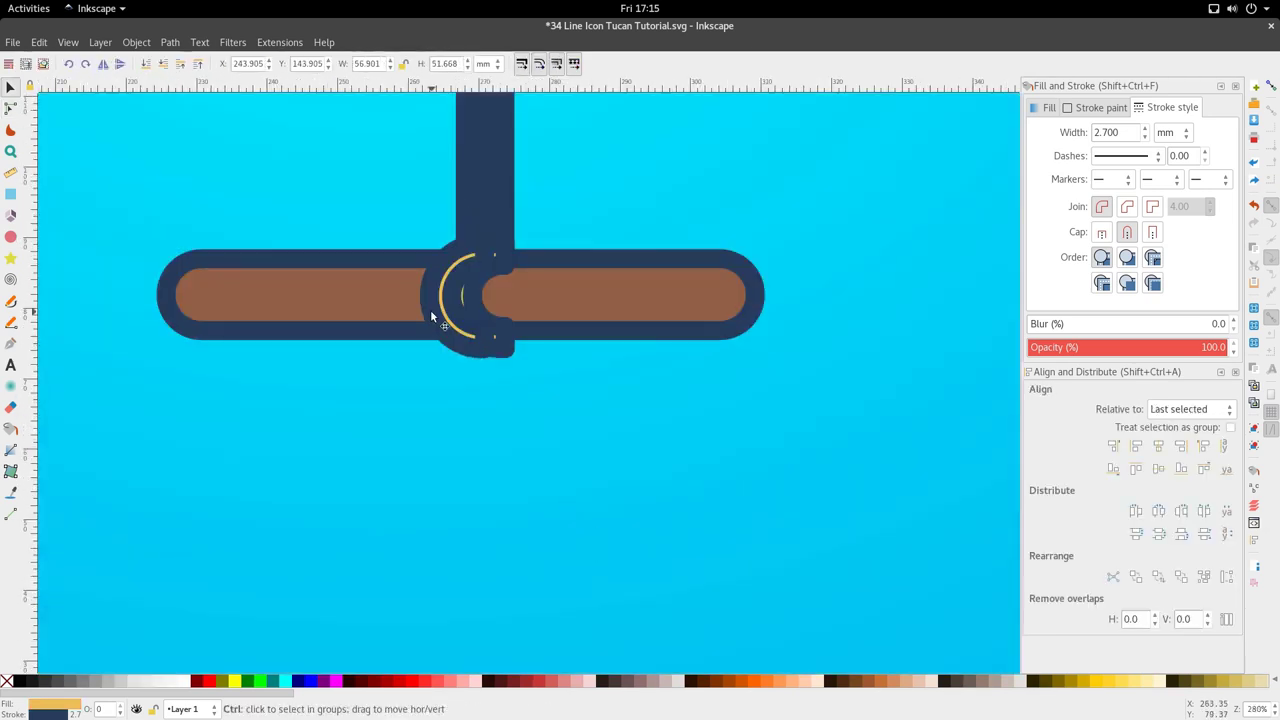
pyautogui.keyDown('ctrl'); pyautogui.click(452, 327); pyautogui.keyUp('ctrl')
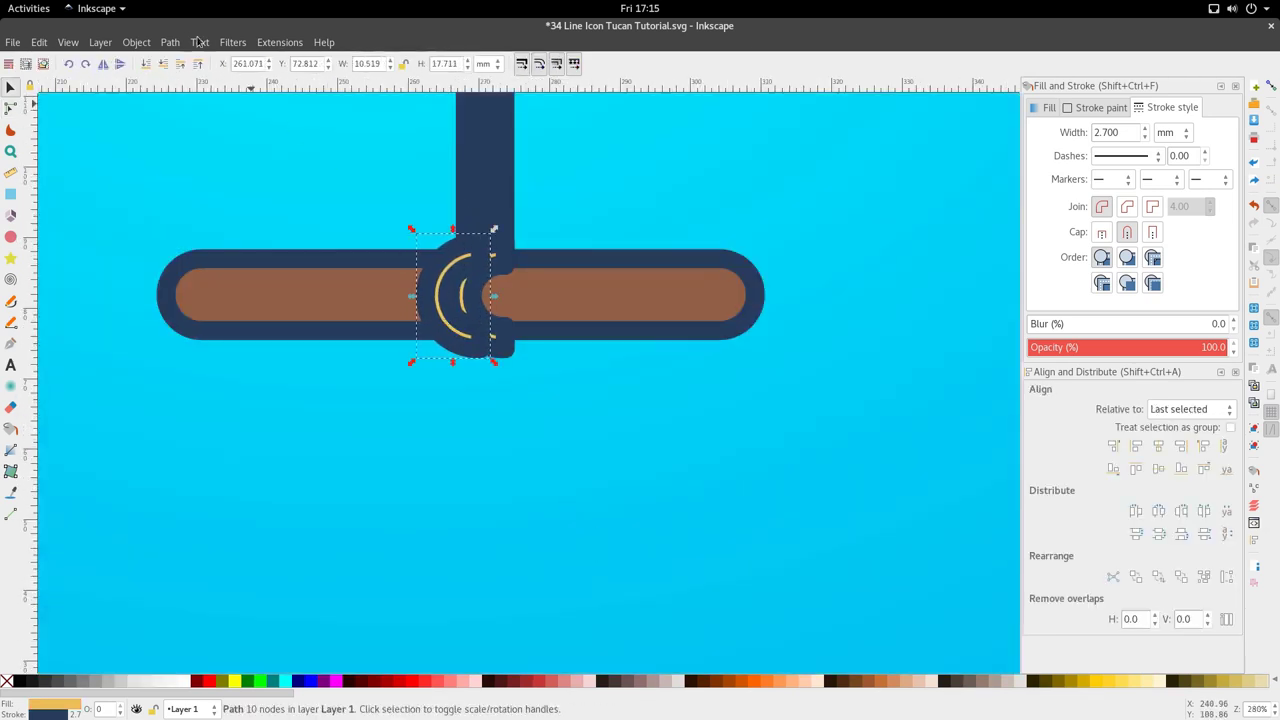
pyautogui.click(163, 63)
pyautogui.scroll(-2, 569, 388)
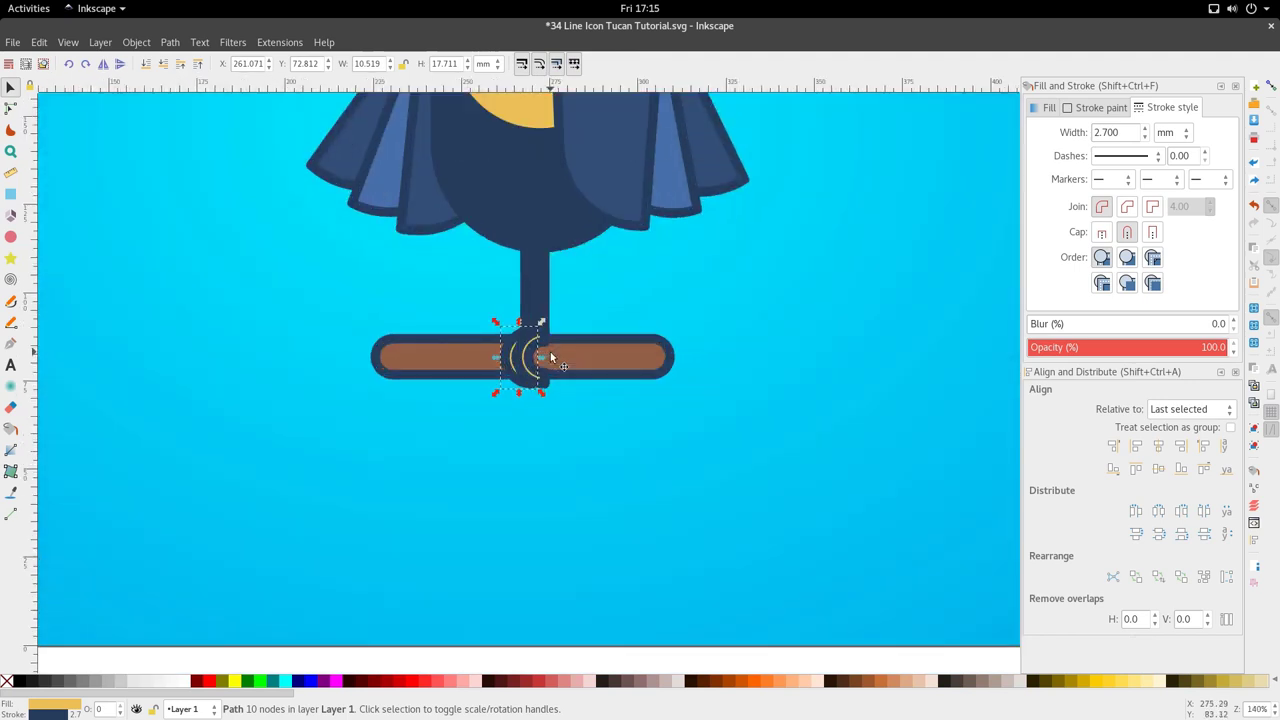
pyautogui.scroll(2, 542, 367)
pyautogui.scroll(-2, 533, 376)
# - Set the stroke width of both yellow claw rings to 2 mm
pyautogui.keyDown('shift'); pyautogui.click(534, 377); pyautogui.keyUp('shift')
pyautogui.moveTo(1118, 131); pyautogui.dragTo(1075, 131)
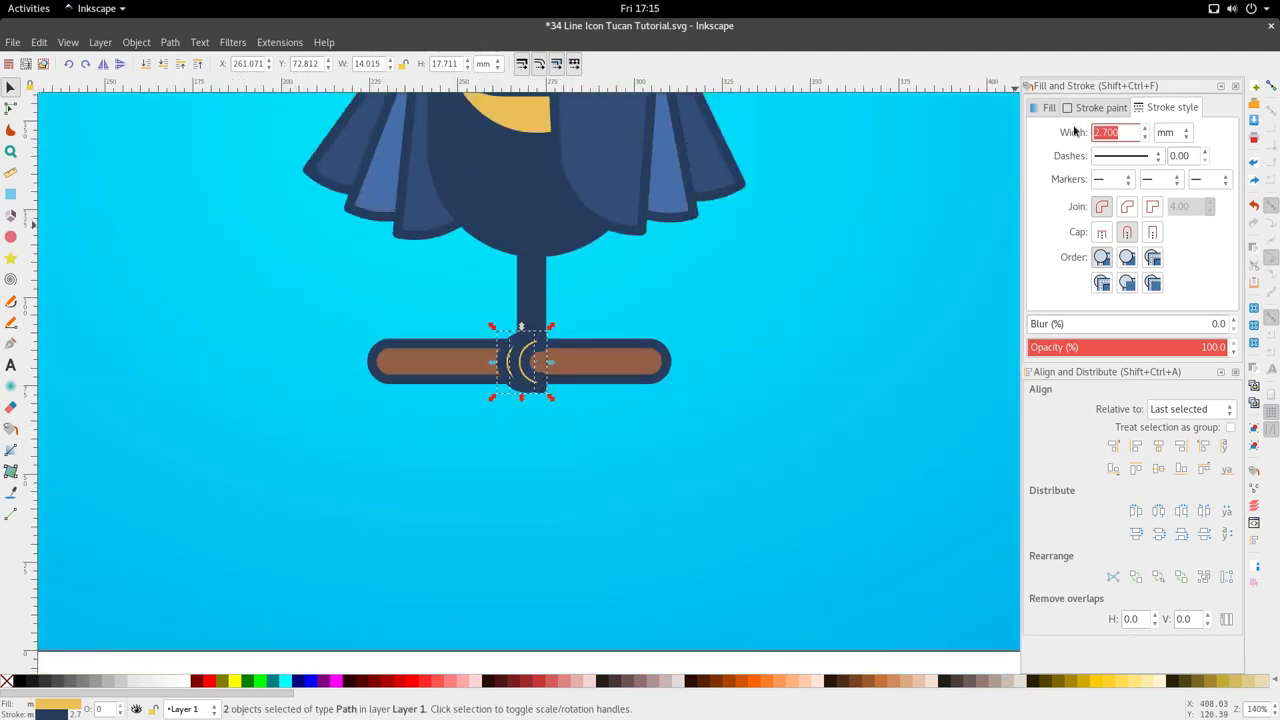
pyautogui.write('2')
pyautogui.press('Return')
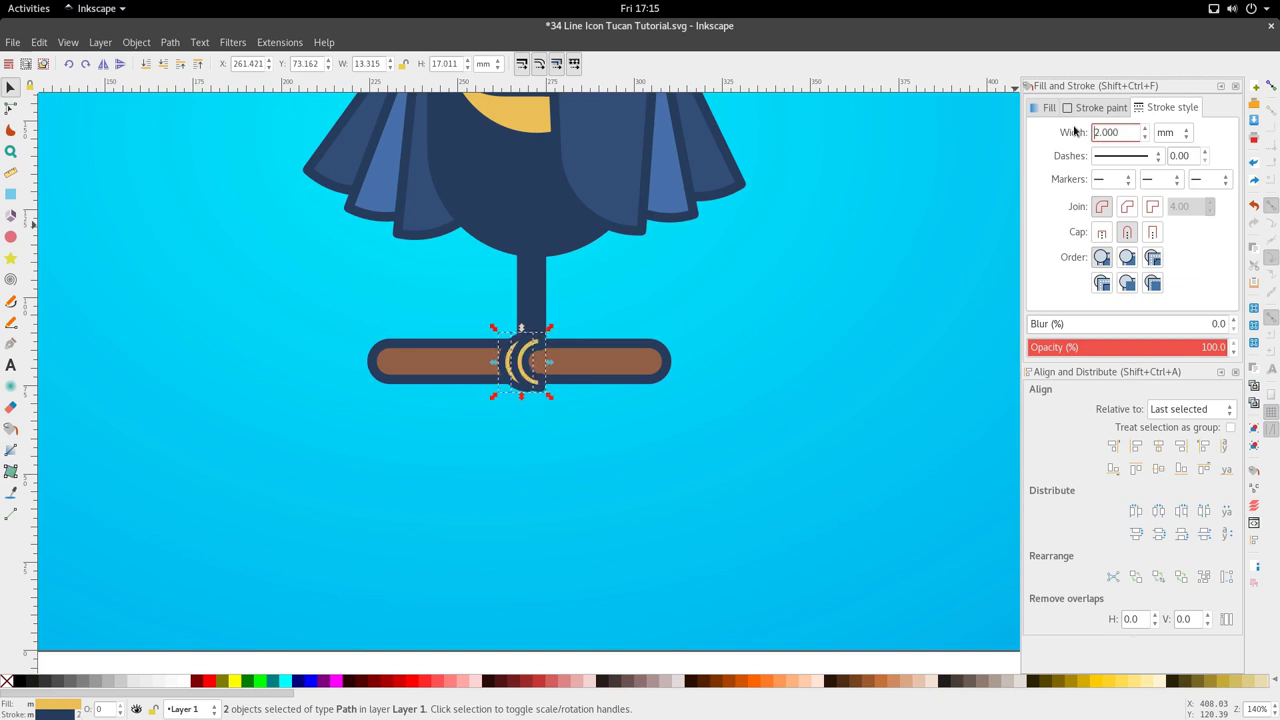
# - Move the yellow chest circle straight down so that more of it shows below the lower beak
pyautogui.scroll(-2, 738, 243)
pyautogui.click(691, 362)
pyautogui.scroll(4, 680, 359)
pyautogui.scroll(-1, 678, 360)
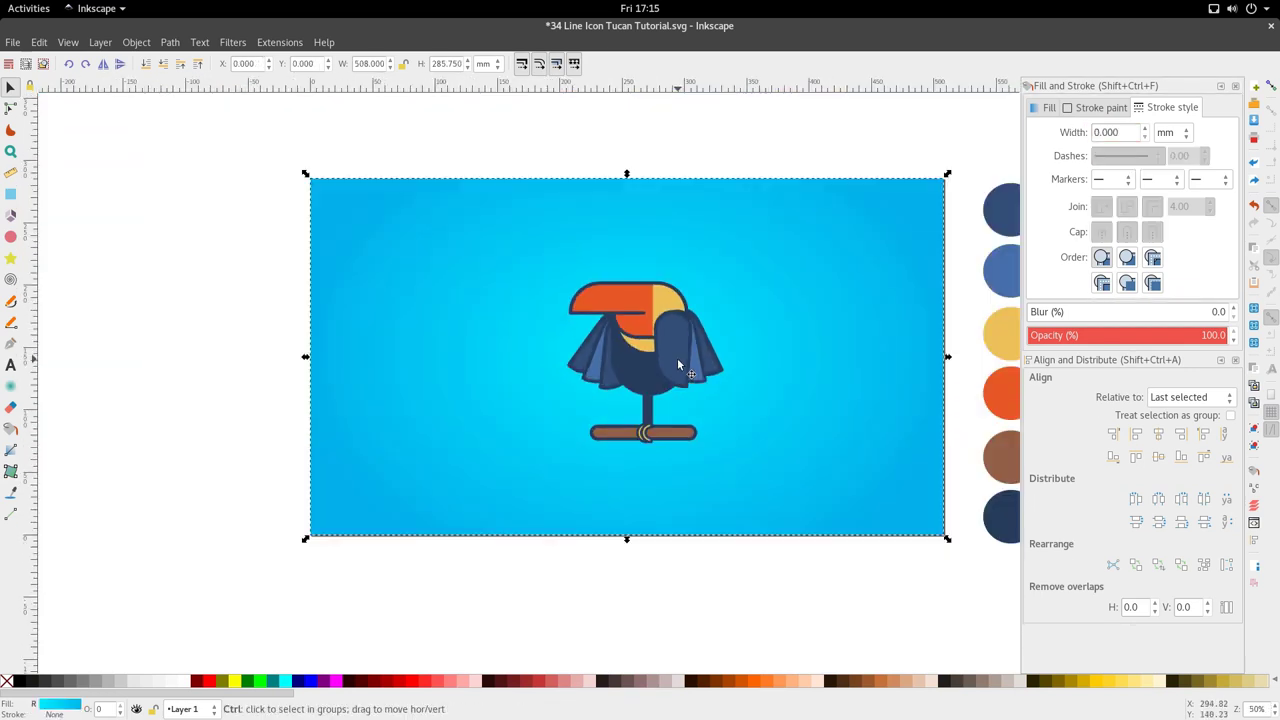
pyautogui.scroll(2, 654, 356)
pyautogui.click(634, 368)
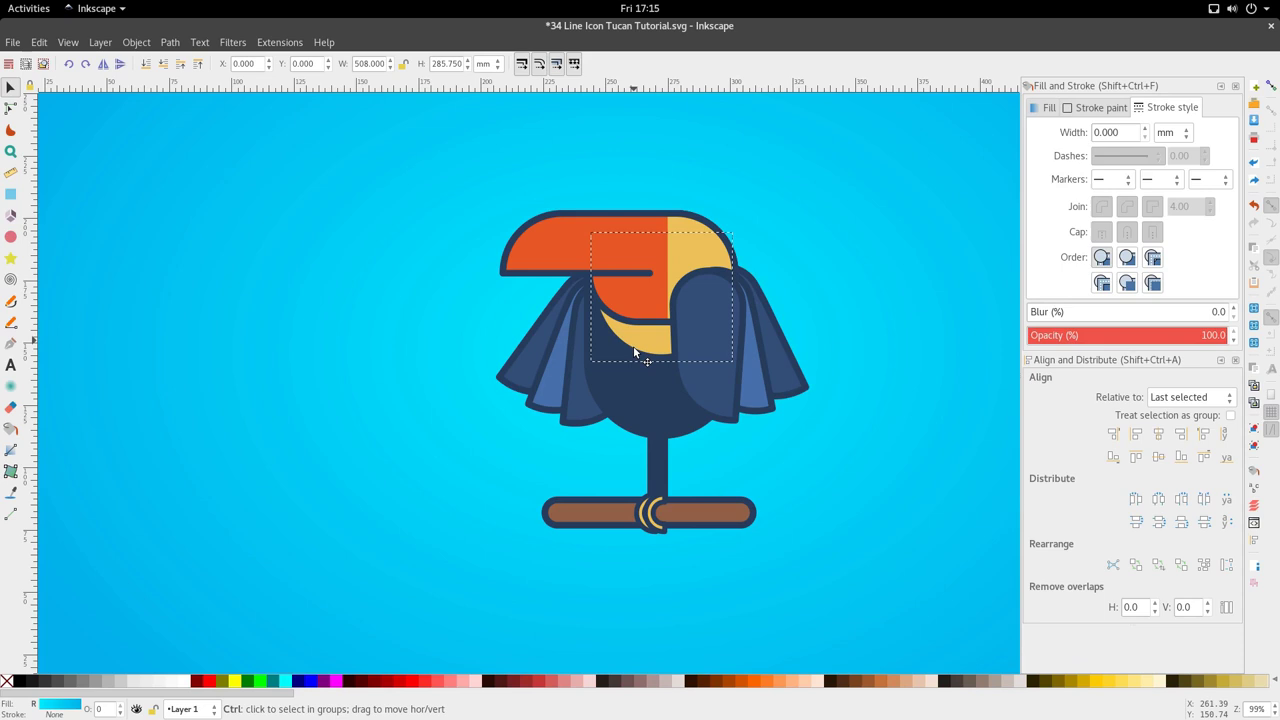
pyautogui.moveTo(634, 368); pyautogui.dragTo(635, 376)
# - Reshape the yellow chest by raising its top node and lengthening the left node's upper handle to about 40 mm
pyautogui.press('n')
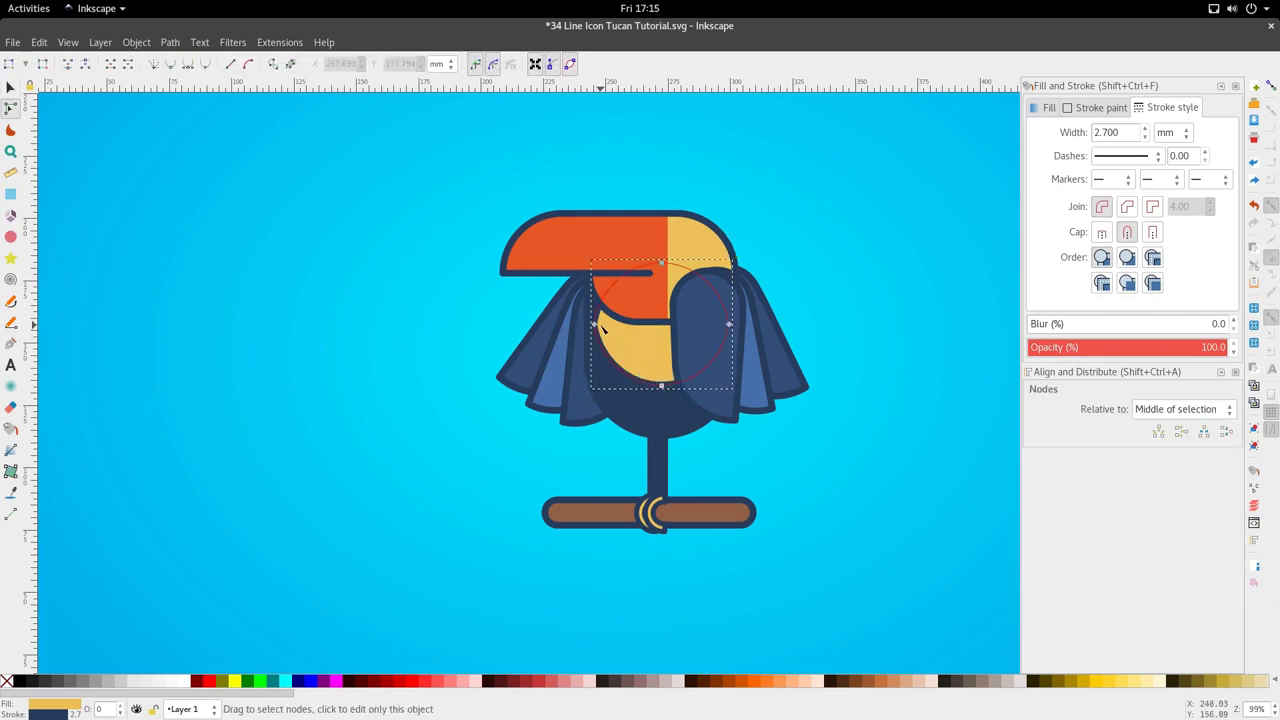
pyautogui.moveTo(661, 261); pyautogui.dragTo(601, 273)
pyautogui.press('s')
pyautogui.press('n')
pyautogui.click(594, 324)
pyautogui.moveTo(594, 260); pyautogui.dragTo(593, 226)
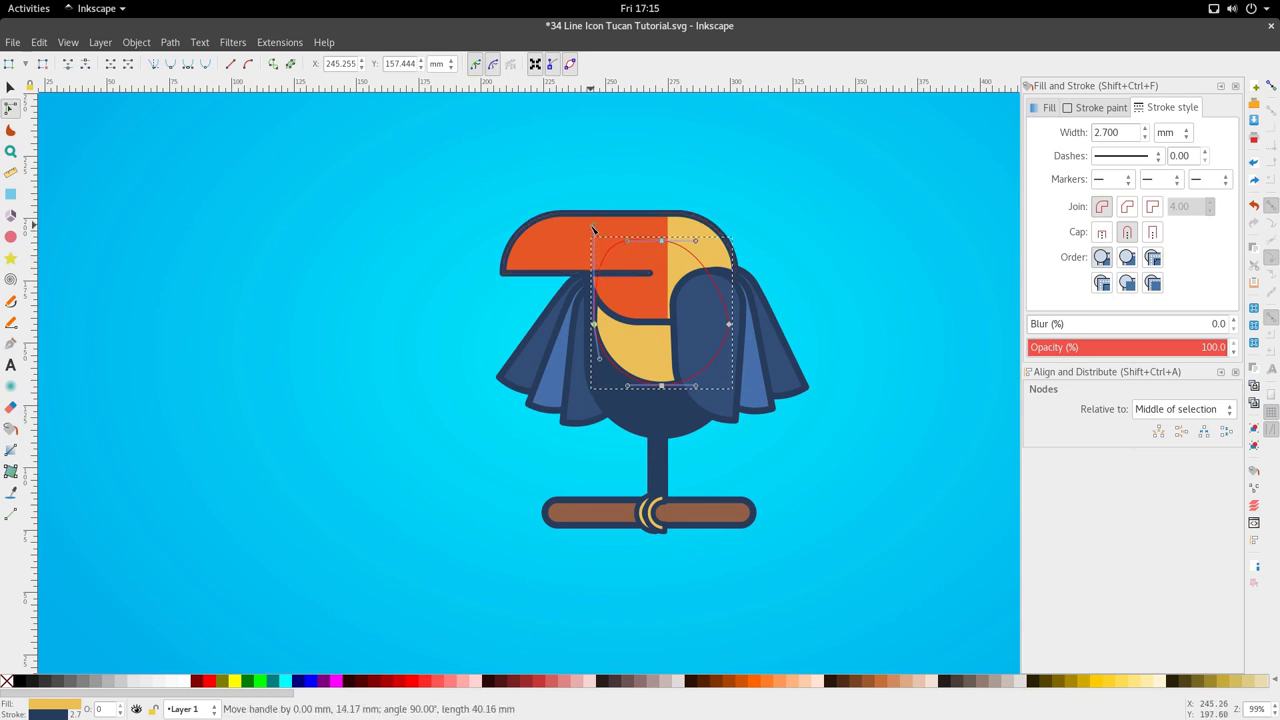
pyautogui.press('s')
# - Examine the whole toucan from beak to perch, including the feathers of the wing on the head side
pyautogui.scroll(-2, 560, 367)
pyautogui.click(570, 433)
pyautogui.scroll(-1, 570, 430)
pyautogui.click(570, 442)
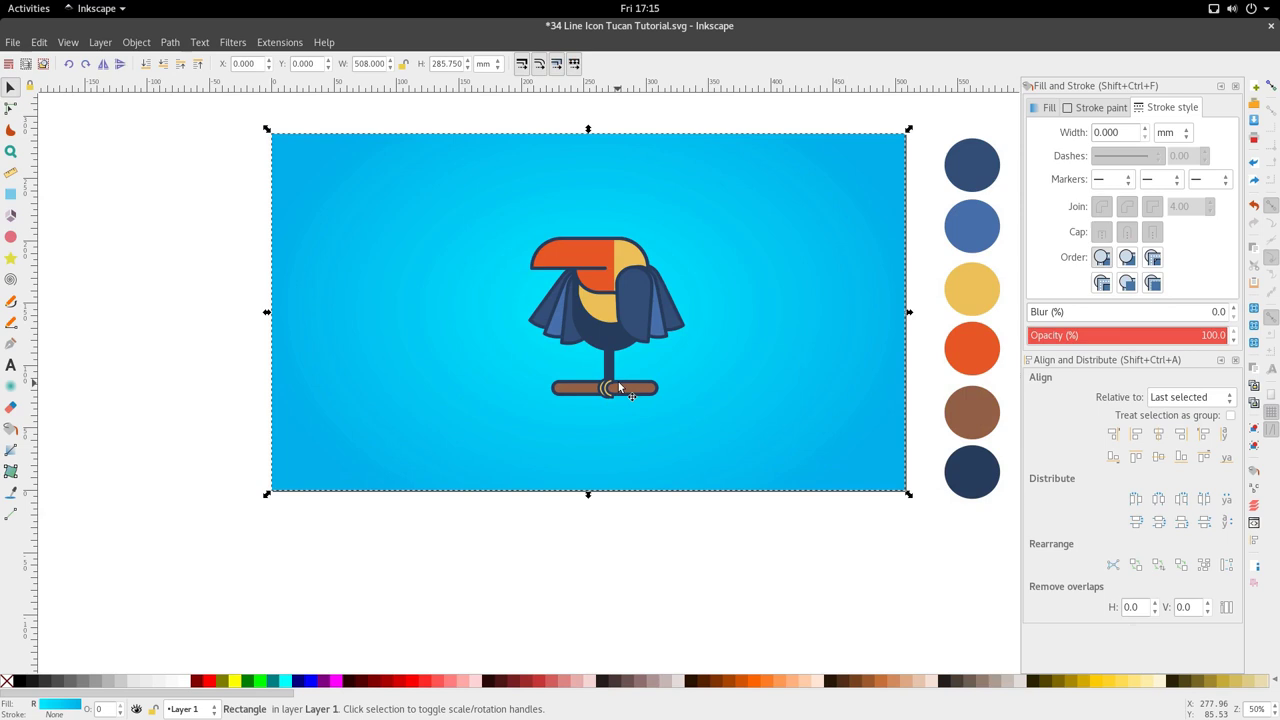
pyautogui.scroll(1, 614, 343)
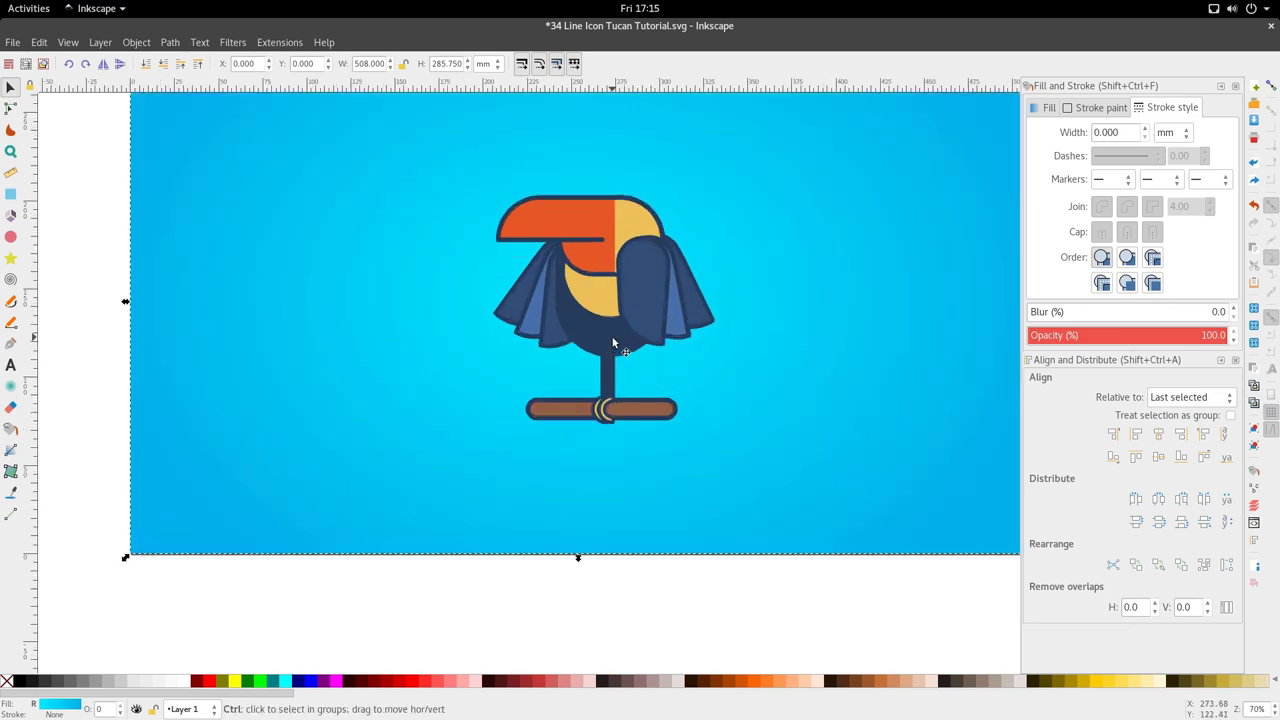
pyautogui.scroll(2, 636, 320)
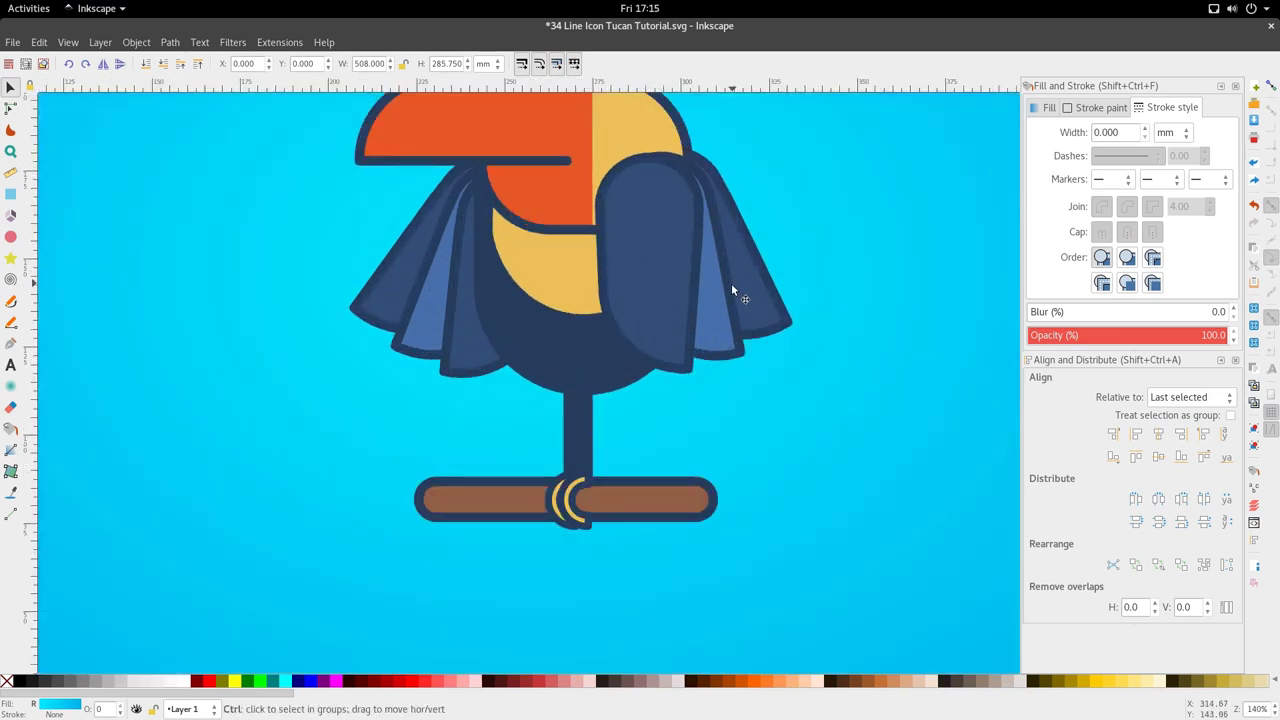
pyautogui.scroll(-2, 735, 290)
pyautogui.doubleClick(726, 324)
pyautogui.click(694, 312)
pyautogui.keyDown('shift'); pyautogui.click(753, 297); pyautogui.keyUp('shift')
pyautogui.press('Escape')
pyautogui.press('s')
pyautogui.scroll(1, 684, 344)
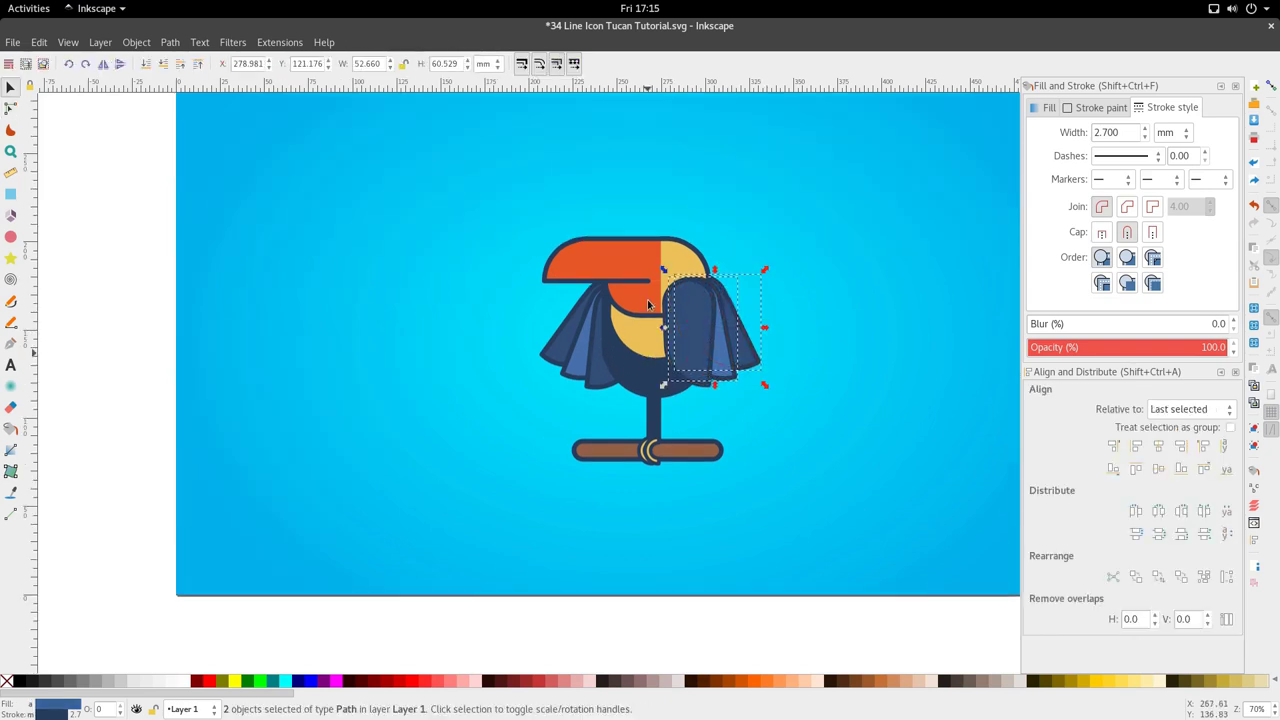
pyautogui.scroll(1, 612, 300)
# - Draw a circular eye about 7 mm wide at the boundary of beak and head and fill it dark navy
pyautogui.click(10, 237)
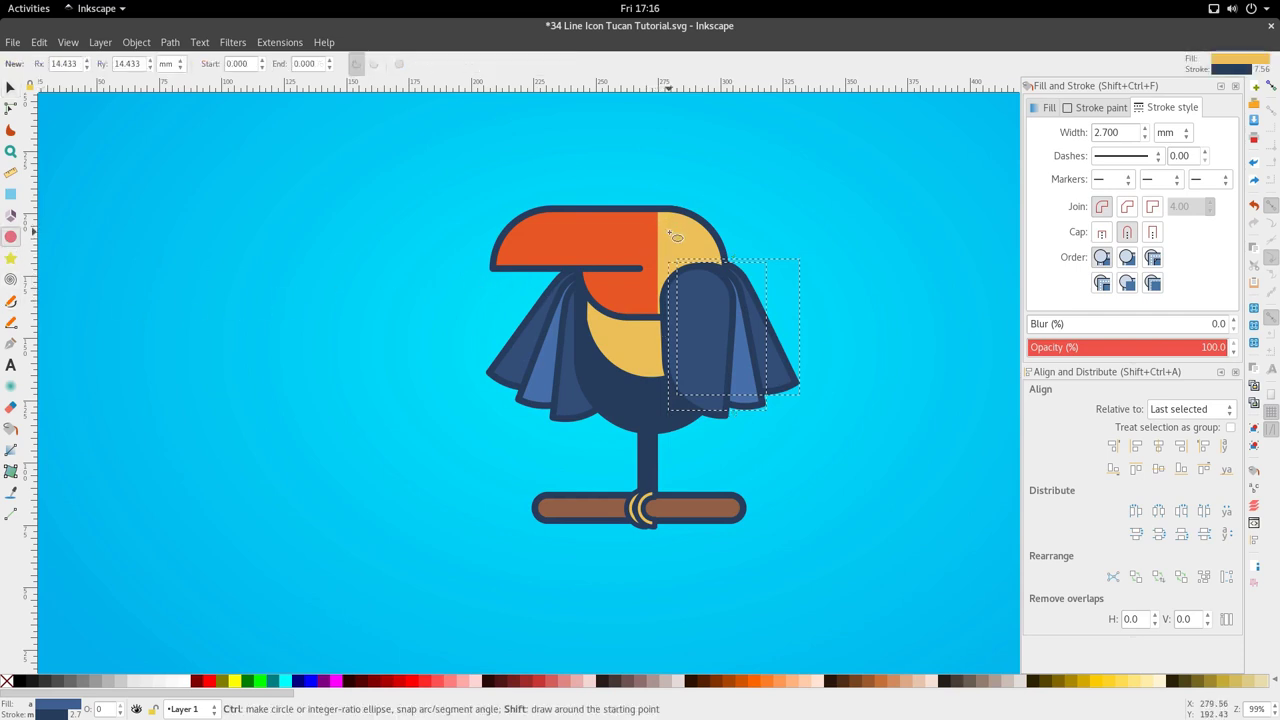
pyautogui.moveTo(650, 222); pyautogui.dragTo(674, 244)
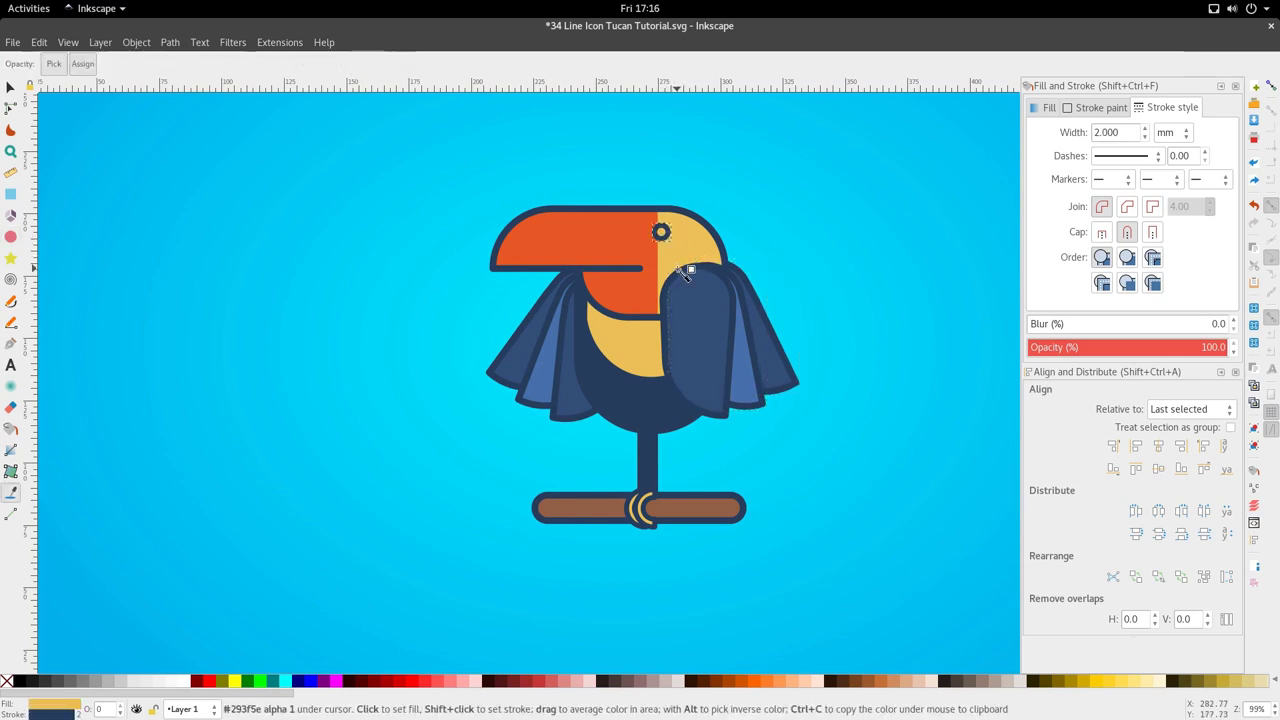
pyautogui.press('s')
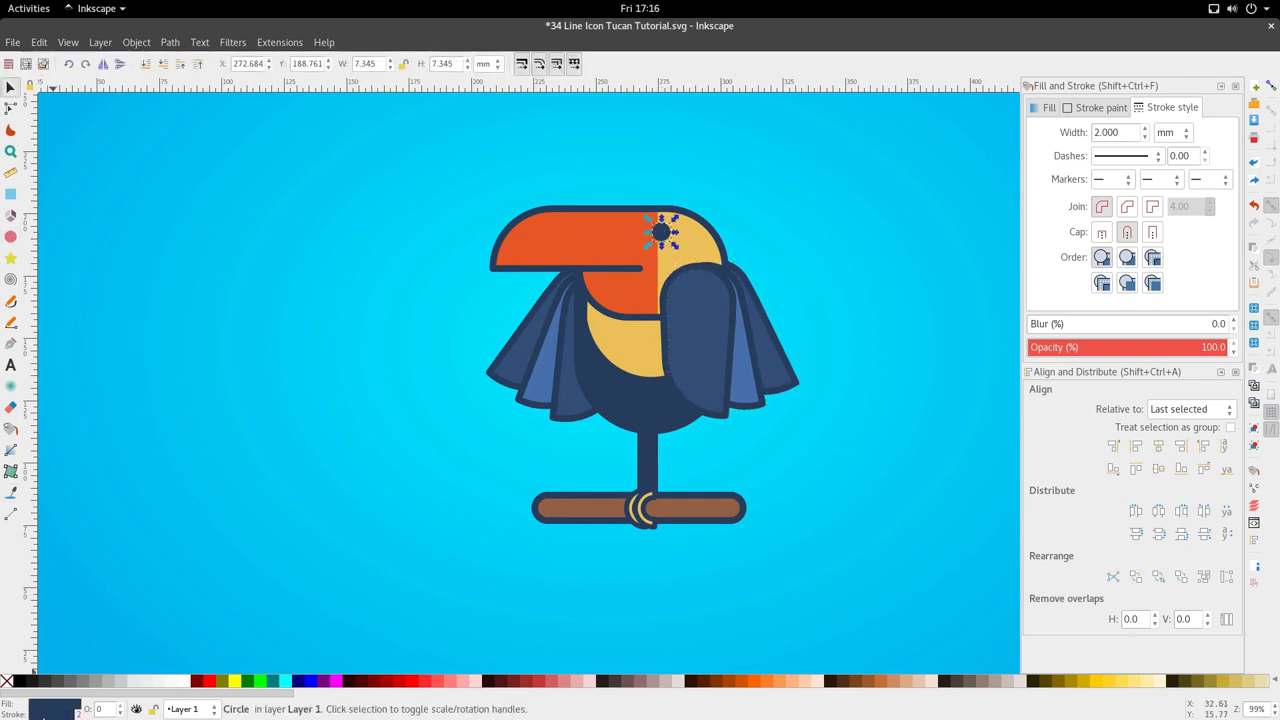
# - Remove the eye's stroke and move the eye slightly right and down onto the yellow head
pyautogui.rightClick(43, 717)
pyautogui.click(85, 708)
pyautogui.moveTo(660, 238); pyautogui.dragTo(664, 239)
# - Draw a square-cornered navy rectangle about 6.7 by 38.8 mm across the upper beak and place a copy about 14.2 mm wide beside it
pyautogui.click(11, 194)
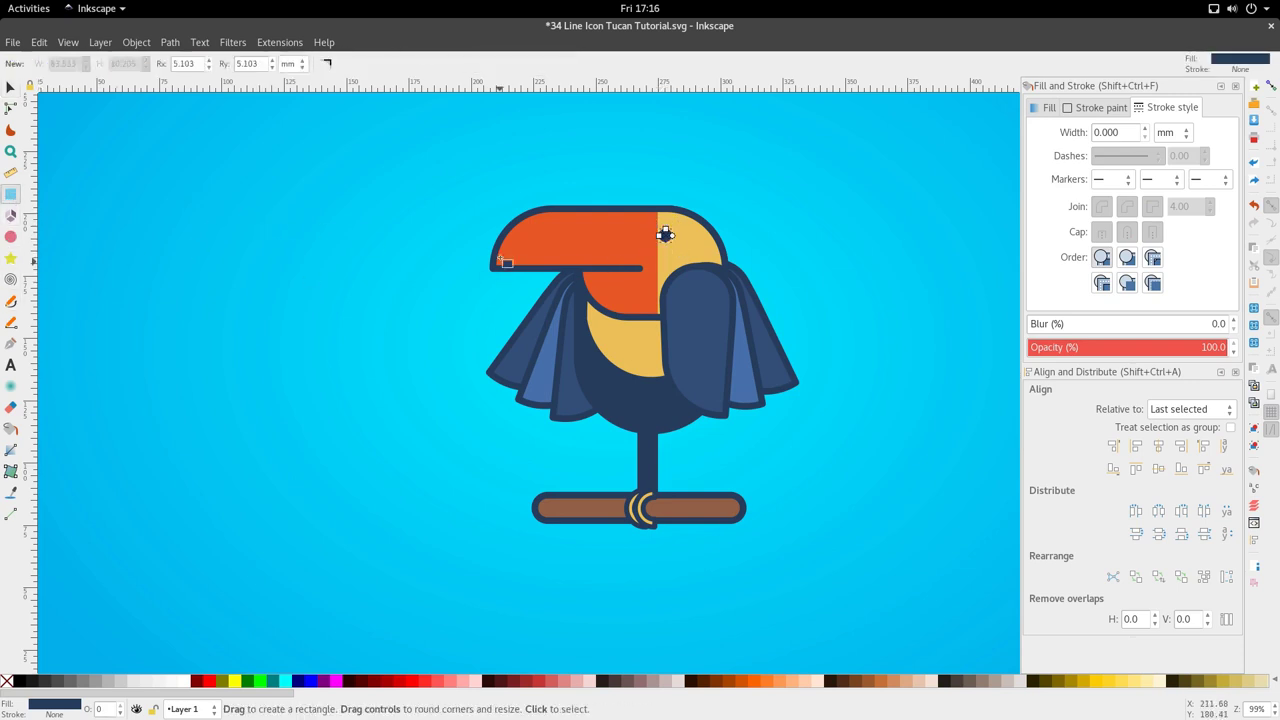
pyautogui.moveTo(542, 191); pyautogui.dragTo(558, 288)
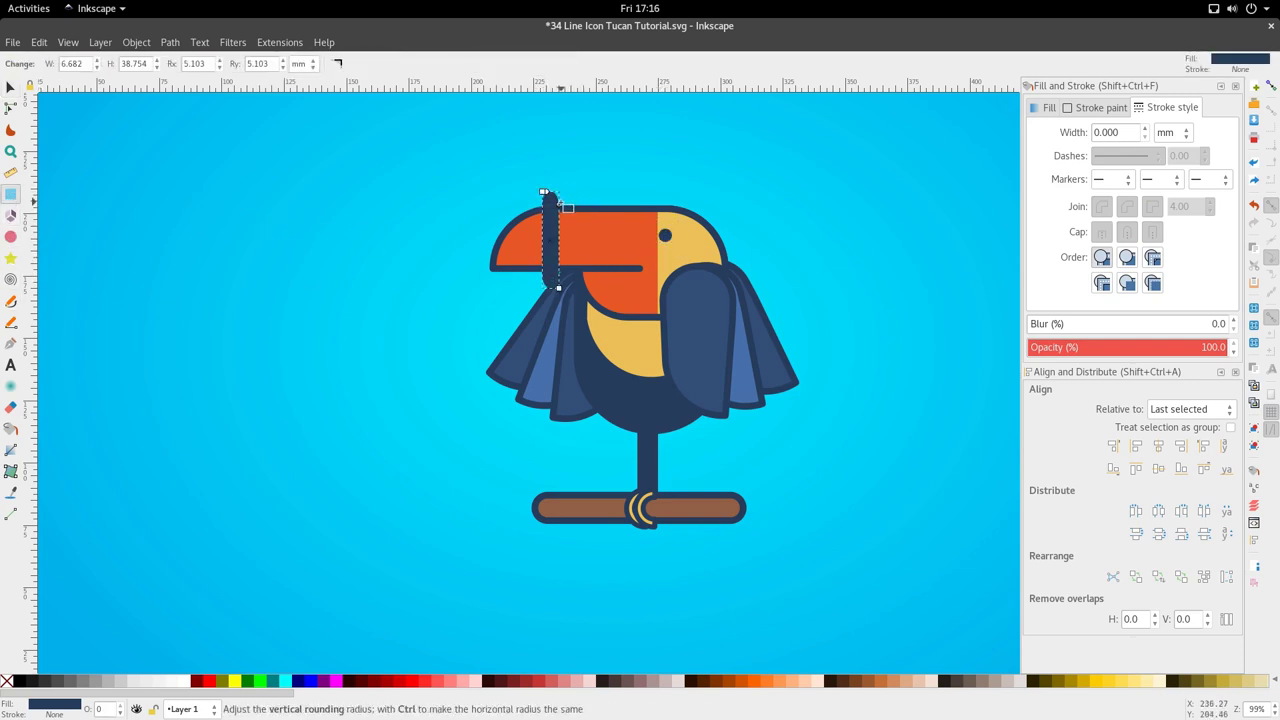
pyautogui.press('s')
pyautogui.hotkey('ctrl', 'd')
pyautogui.moveTo(553, 242); pyautogui.dragTo(604, 243)
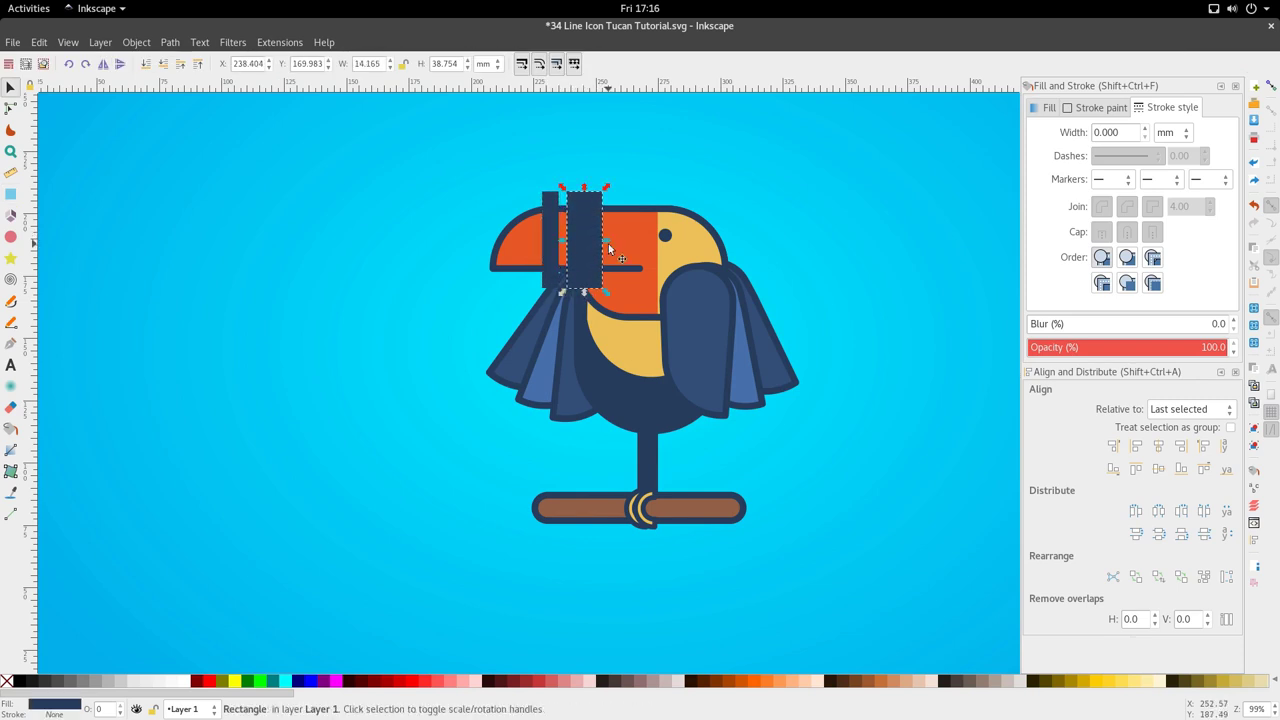
# - Bring a duplicate of the upper beak to the front and merge the two navy rectangles with Union
pyautogui.keyDown('shift'); pyautogui.click(548, 235); pyautogui.keyUp('shift')
pyautogui.scroll(2, 554, 211)
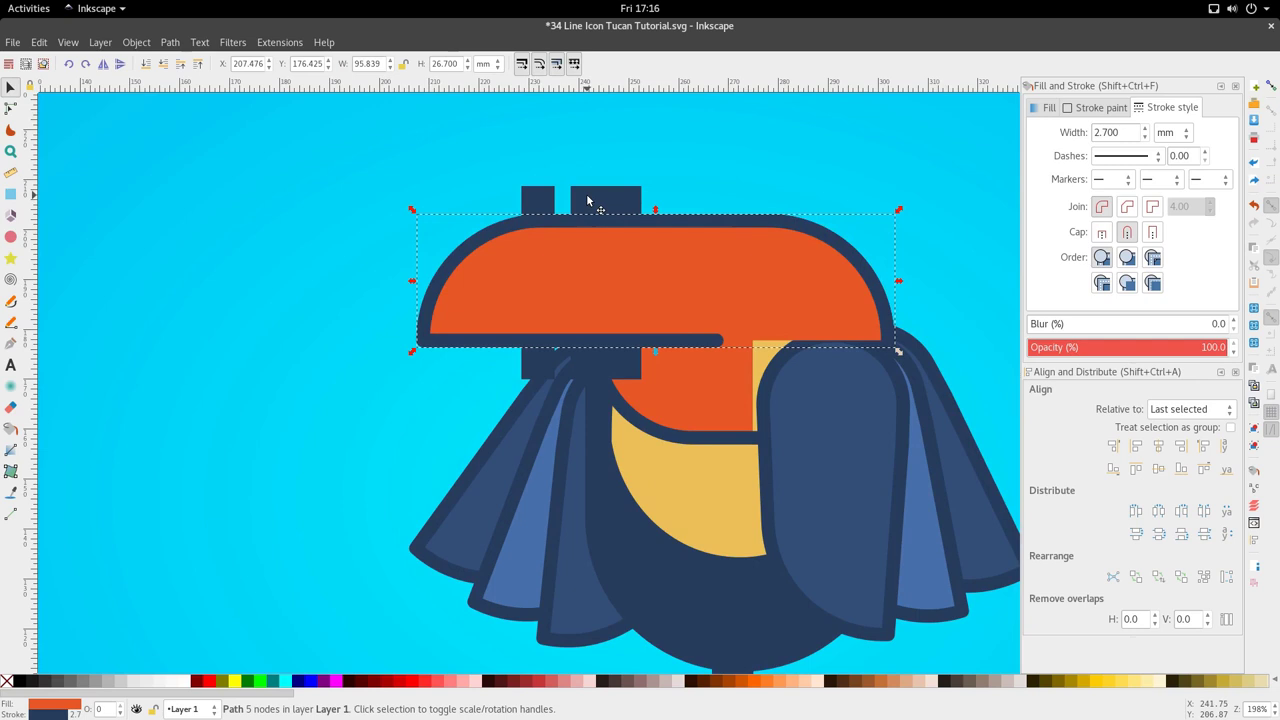
pyautogui.click(190, 48)
pyautogui.click(217, 129)
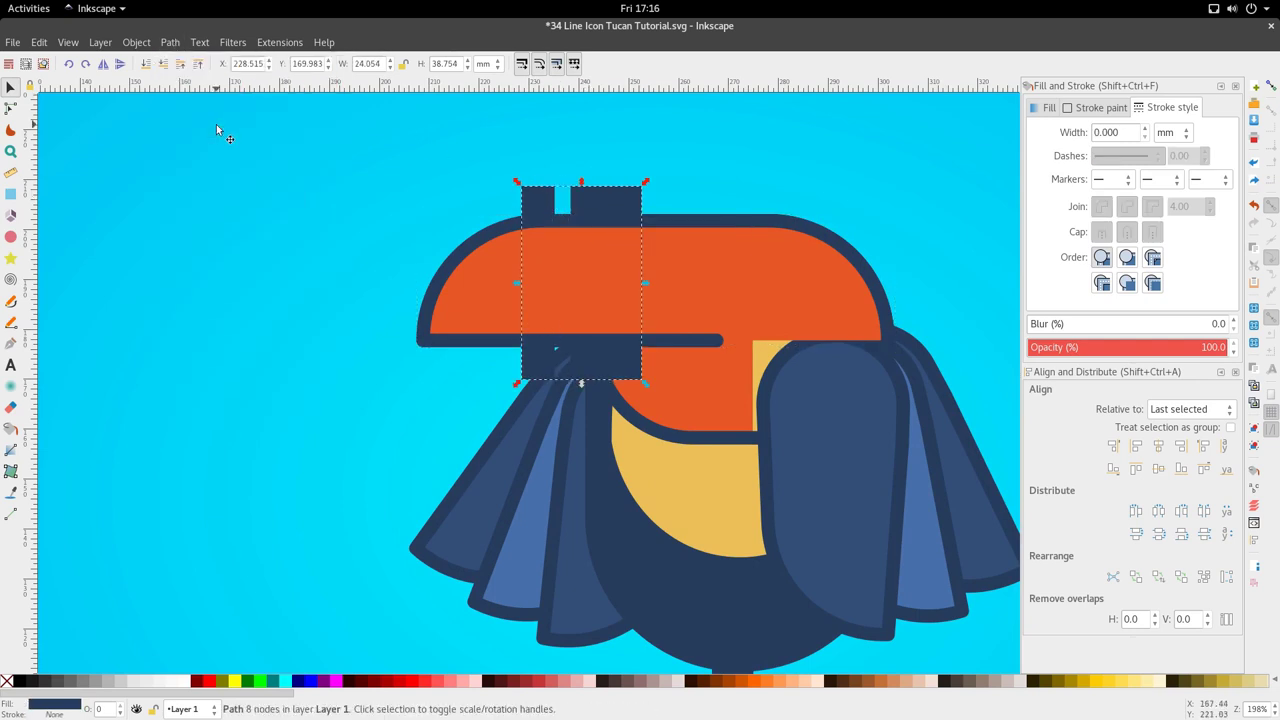
# - Trim the merged navy stripes to the upper beak's shape using Intersection with the beak duplicate
pyautogui.keyDown('shift'); pyautogui.click(761, 284); pyautogui.keyUp('shift')
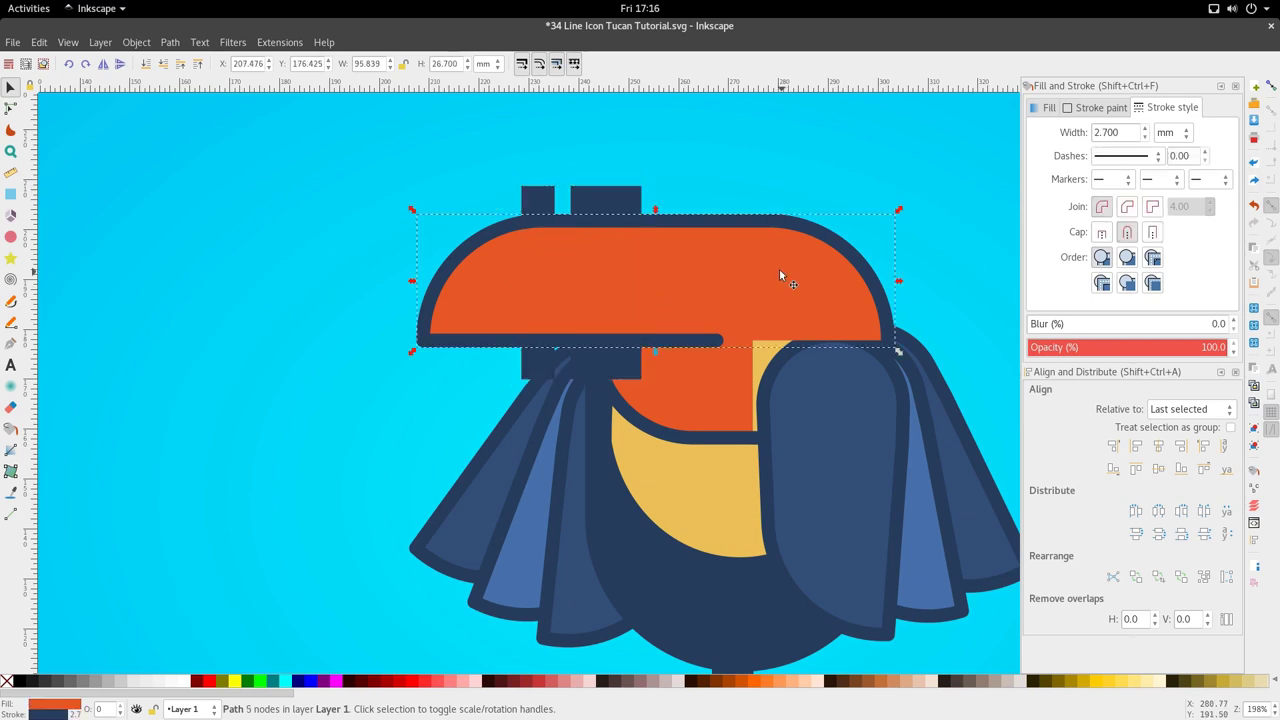
pyautogui.click(172, 44)
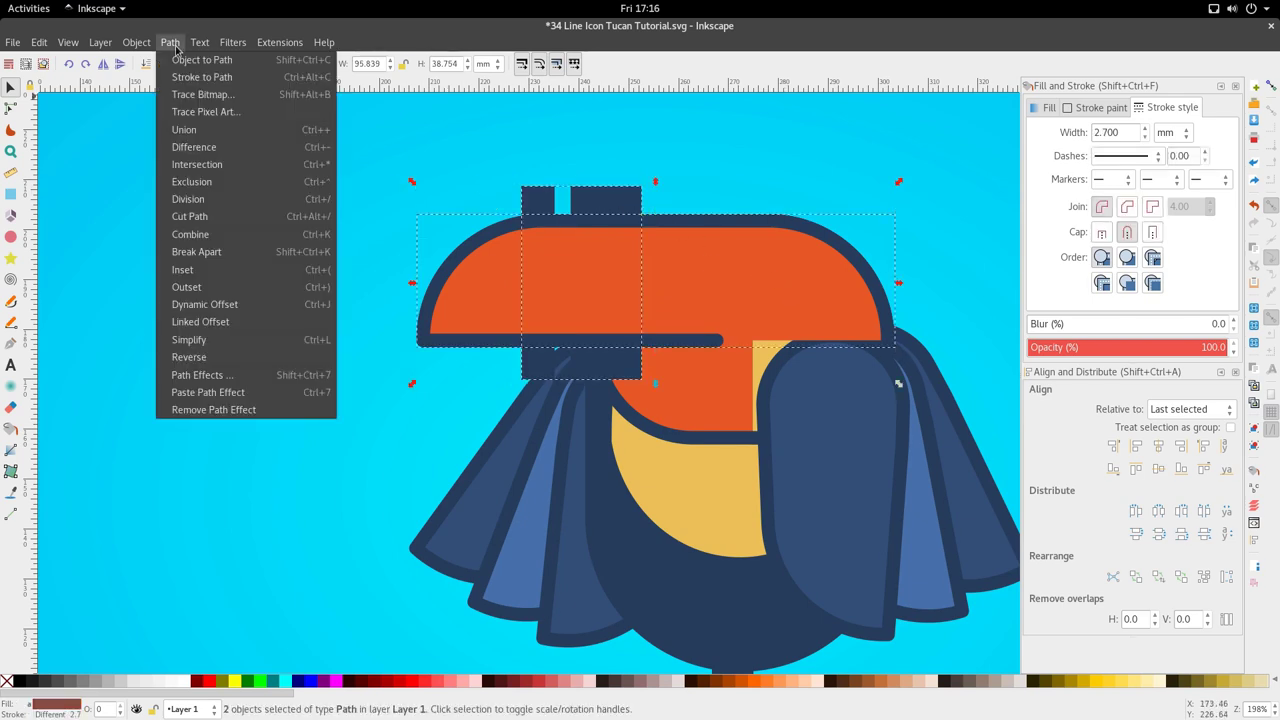
pyautogui.click(213, 165)
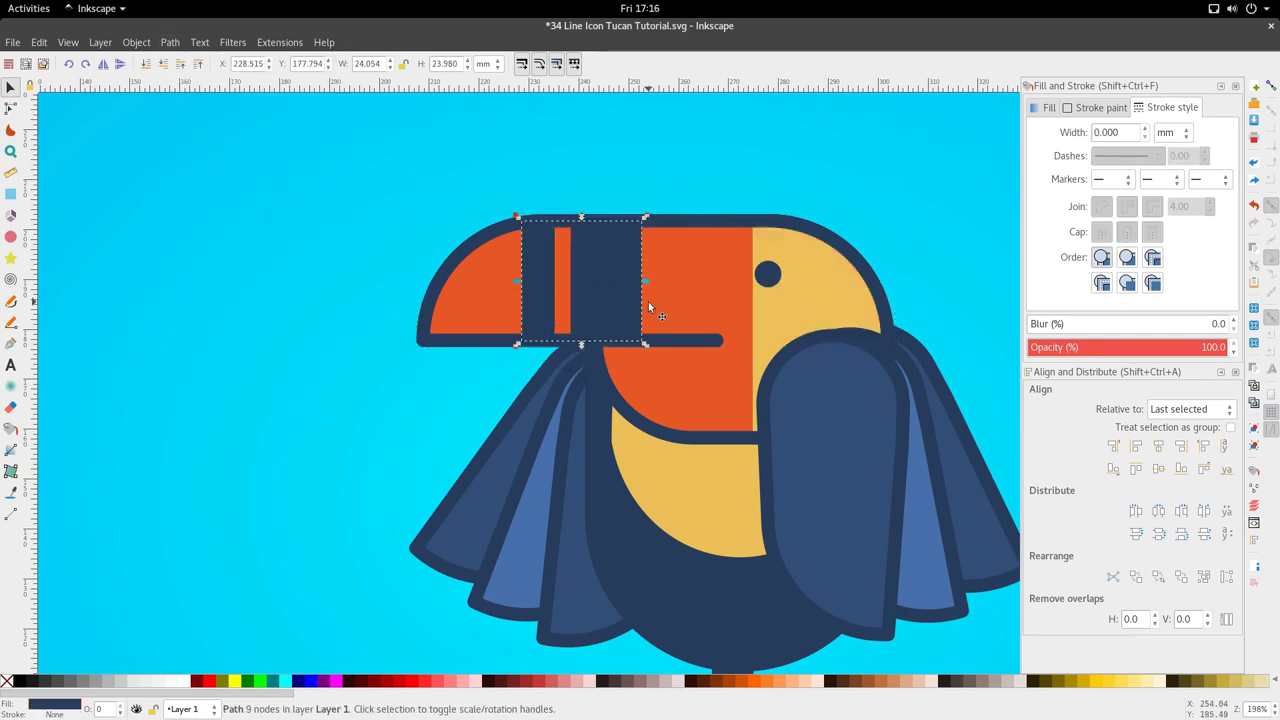
# - Recolour the beak stripes with the head's yellow and reduce their height to about 21.1 mm so they fit inside the beak outline
pyautogui.scroll(-1, 643, 295)
pyautogui.press('d')
pyautogui.click(723, 320)
pyautogui.press('s')
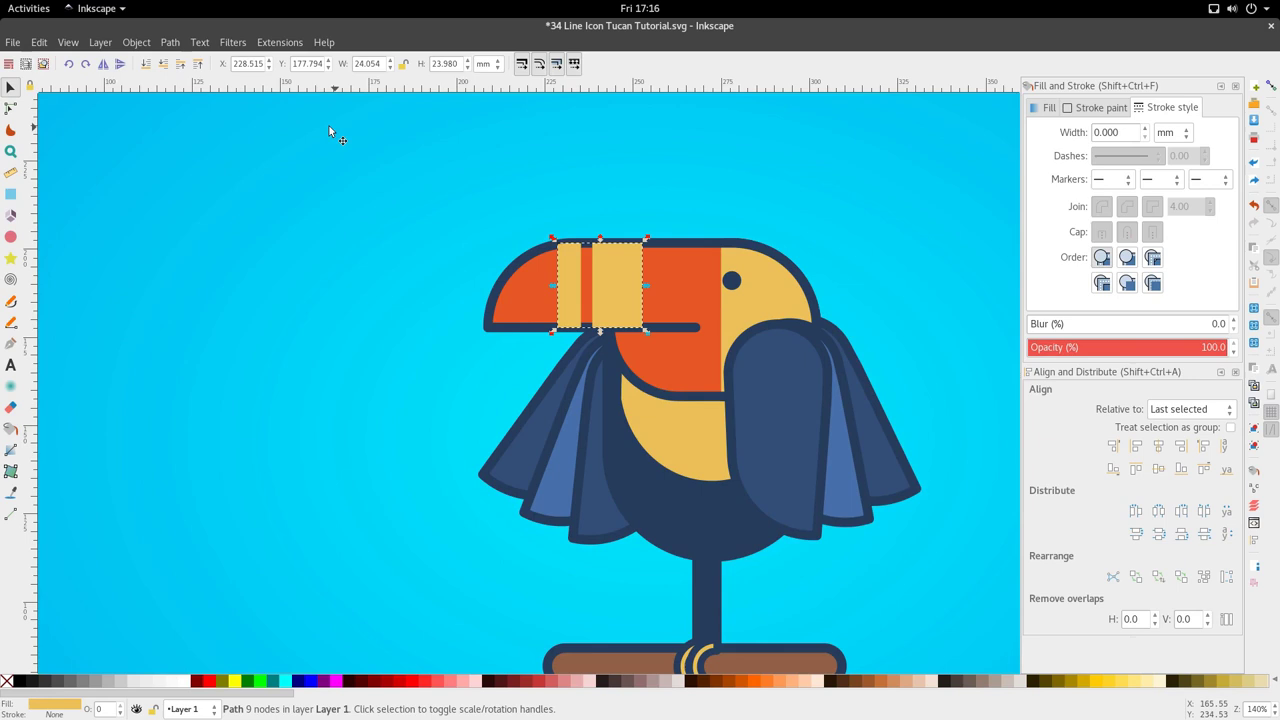
pyautogui.scroll(2, 590, 333)
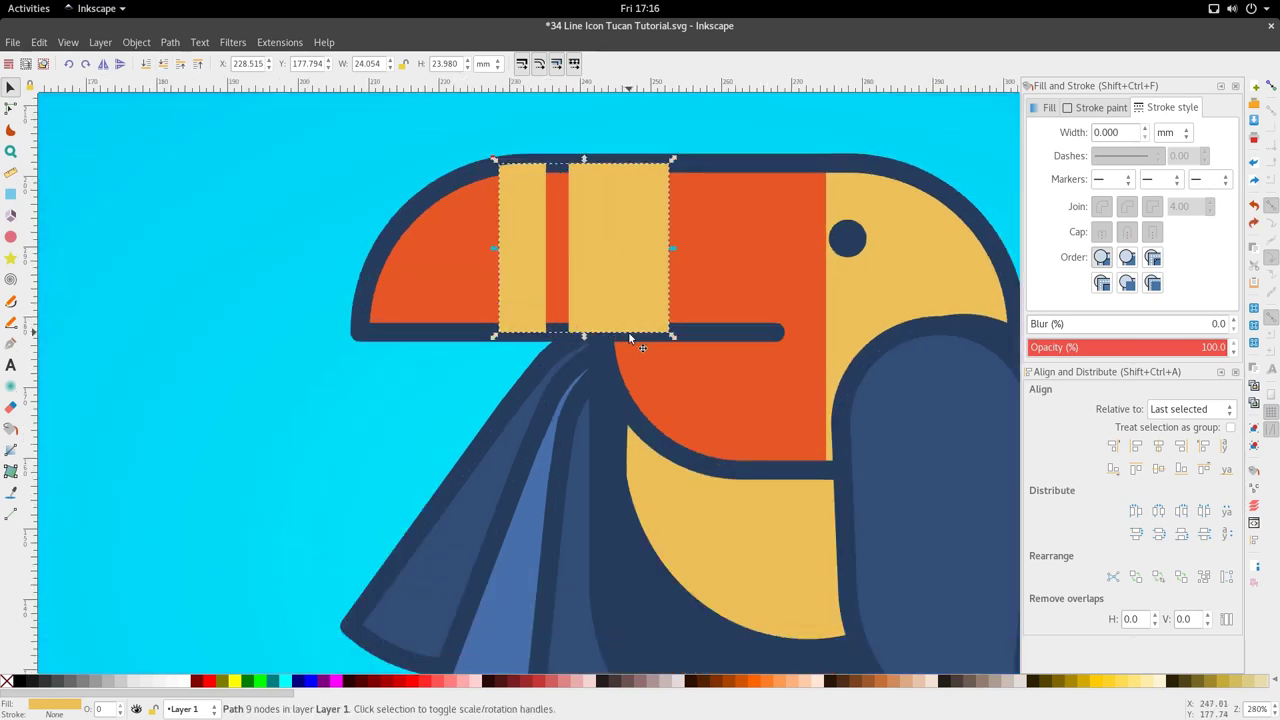
pyautogui.moveTo(585, 336); pyautogui.dragTo(579, 328)
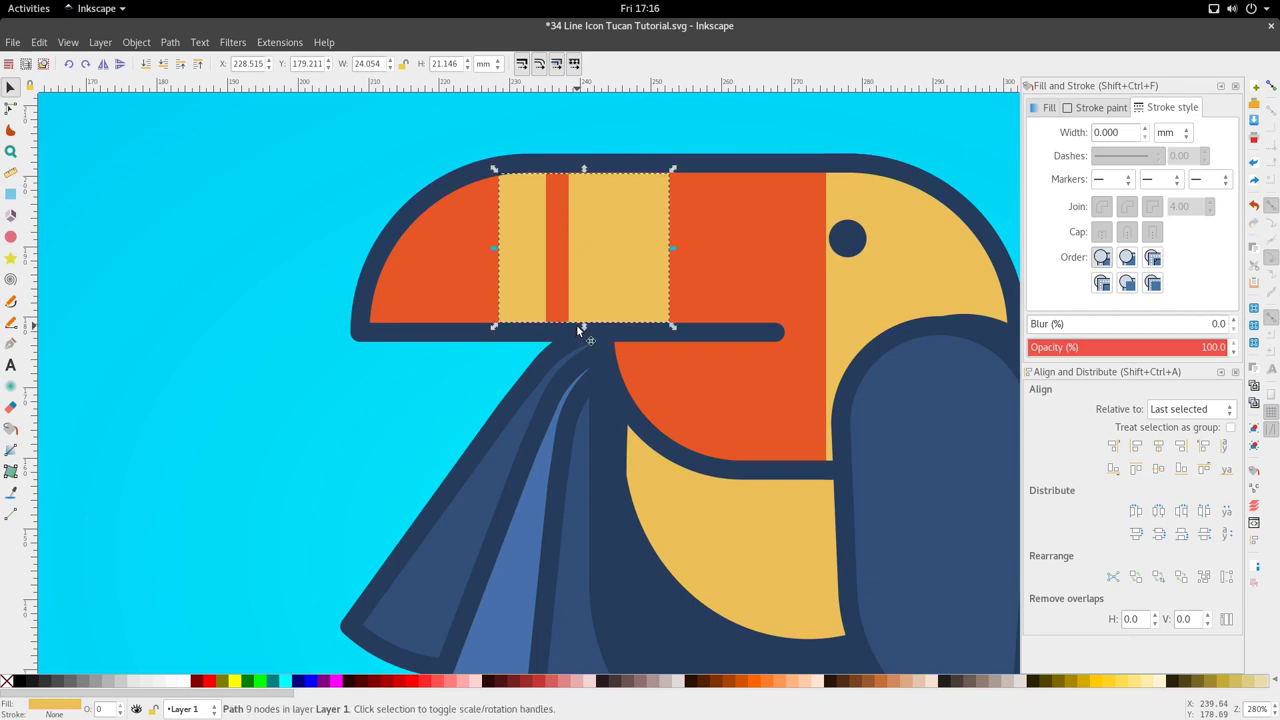
# - Draw a circle about 35.9 mm in diameter without a stroke and place it over the beak's tip
pyautogui.scroll(-4, 588, 344)
pyautogui.click(605, 388)
pyautogui.click(10, 238)
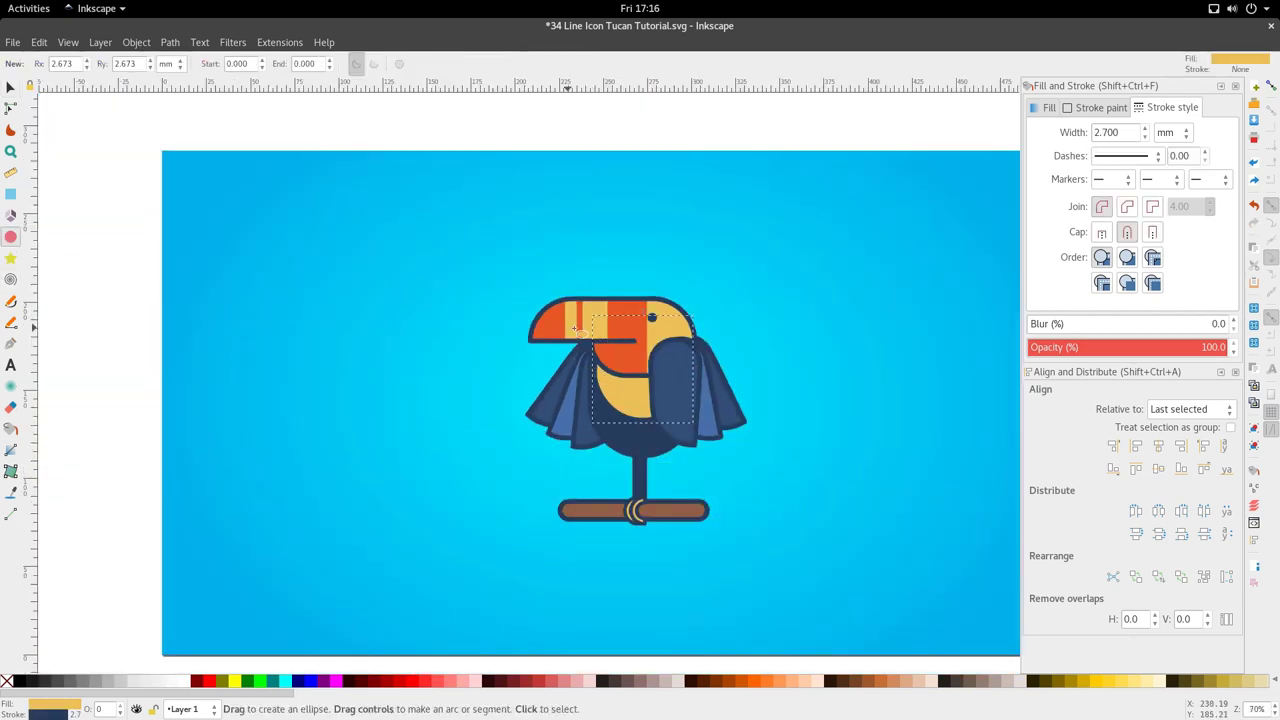
pyautogui.keyDown('ctrl'); pyautogui.scroll(2, 636, 335); pyautogui.keyUp('ctrl')
pyautogui.keyDown('ctrl'); pyautogui.keyDown('shift'); pyautogui.moveTo(351, 257); pyautogui.dragTo(415, 321); pyautogui.keyUp('shift'); pyautogui.keyUp('ctrl')
pyautogui.press('s')
pyautogui.moveTo(372, 280); pyautogui.dragTo(425, 340)
# - Fill the circle with the outline's dark navy and move it up about 5 mm over the beak's tip
pyautogui.press('d')
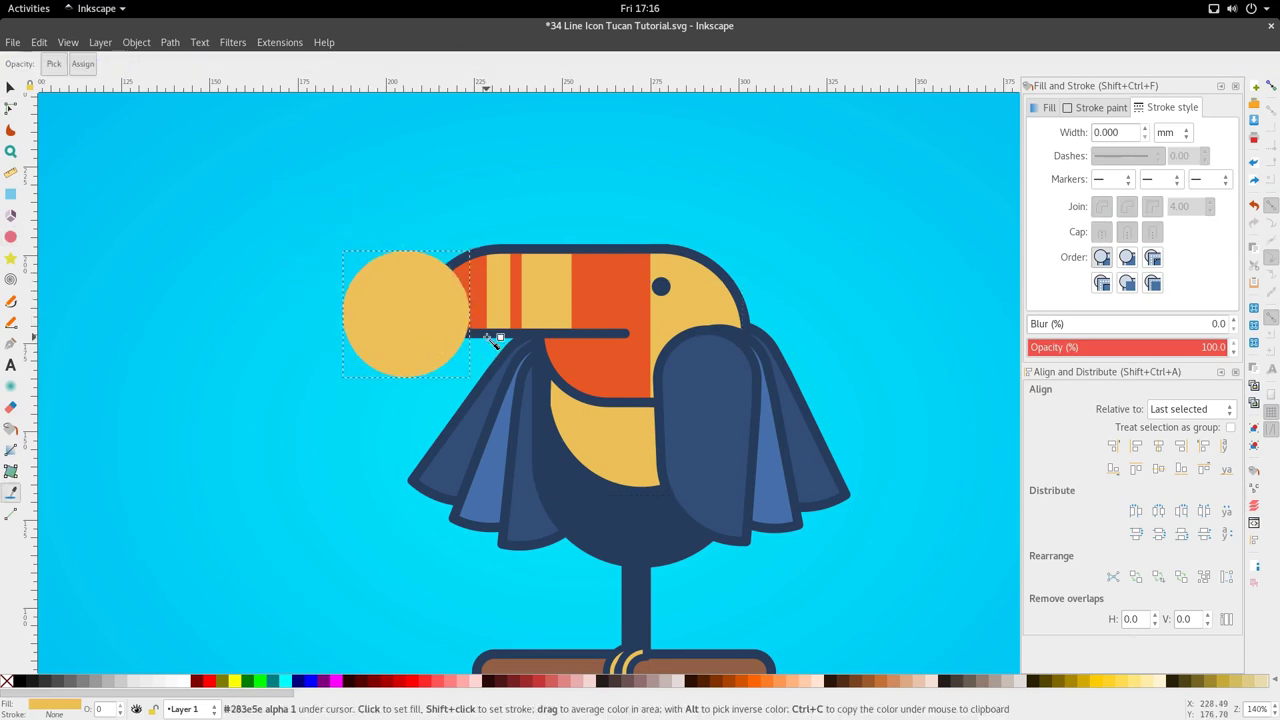
pyautogui.click(498, 337)
pyautogui.keyDown('ctrl'); pyautogui.scroll(-3, 487, 373); pyautogui.keyUp('ctrl')
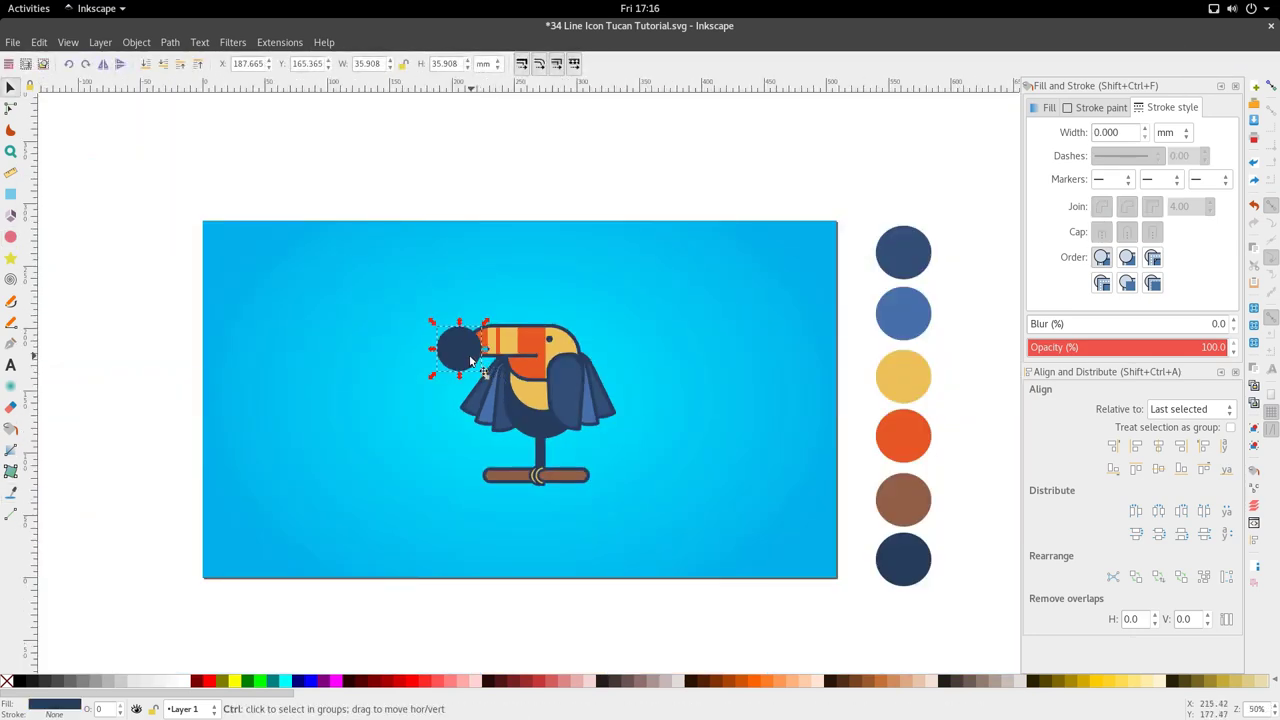
pyautogui.keyDown('ctrl'); pyautogui.scroll(3, 487, 373); pyautogui.keyUp('ctrl')
pyautogui.moveTo(443, 362); pyautogui.dragTo(441, 345)
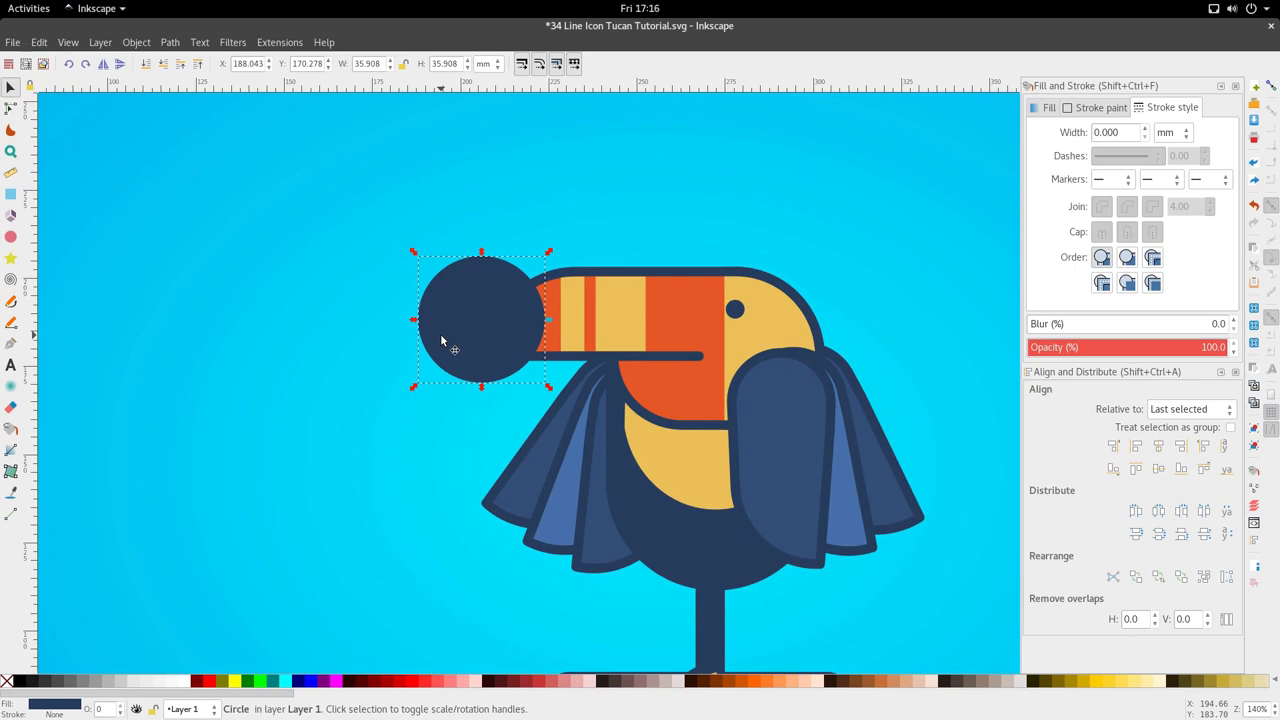
# - Bring a duplicate of the upper beak to the front and trim the navy circle to it using Intersection
pyautogui.click(603, 275)
pyautogui.press('Home')
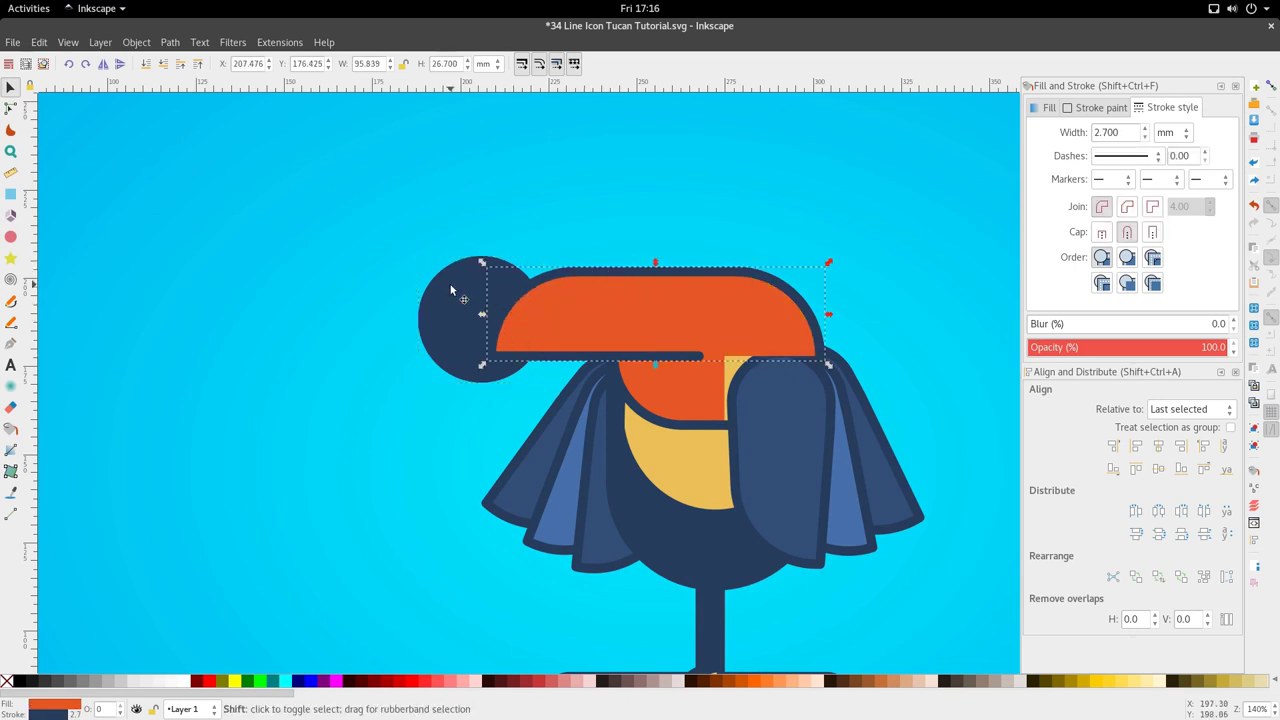
pyautogui.keyDown('shift'); pyautogui.click(455, 298); pyautogui.keyUp('shift')
pyautogui.click(170, 42)
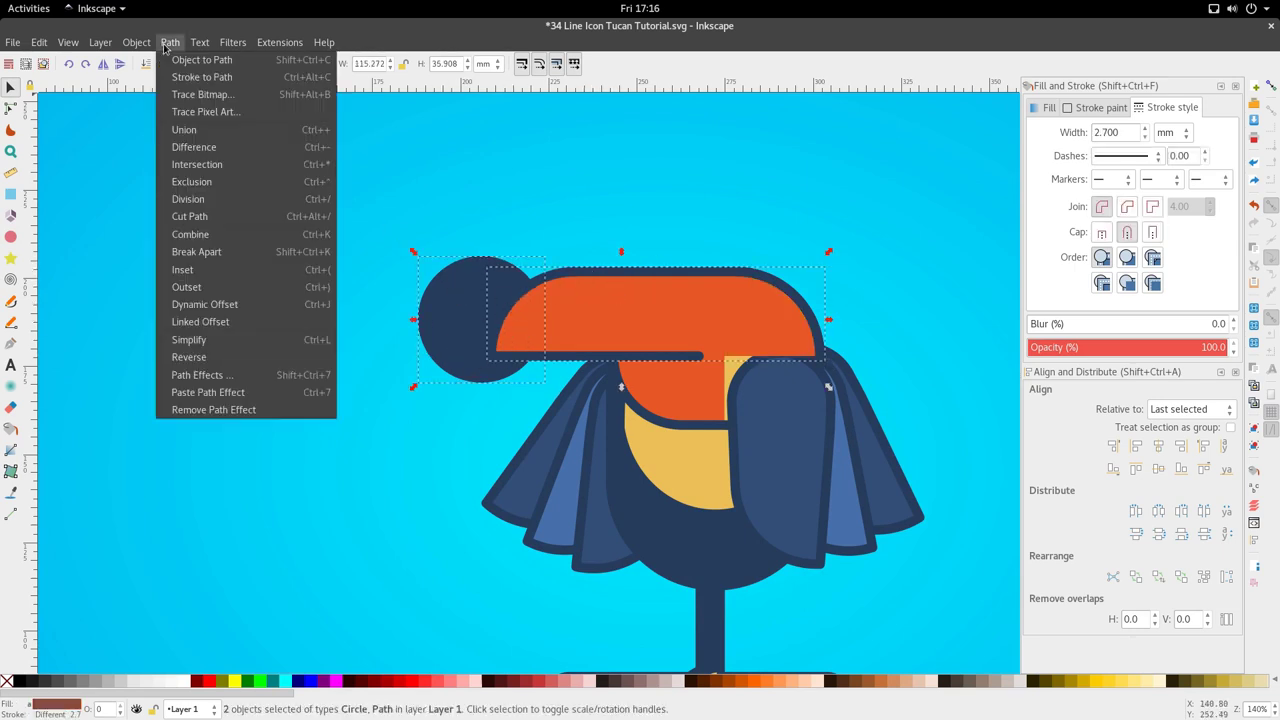
pyautogui.click(214, 164)
pyautogui.keyDown('ctrl'); pyautogui.scroll(-3, 427, 256); pyautogui.keyUp('ctrl')
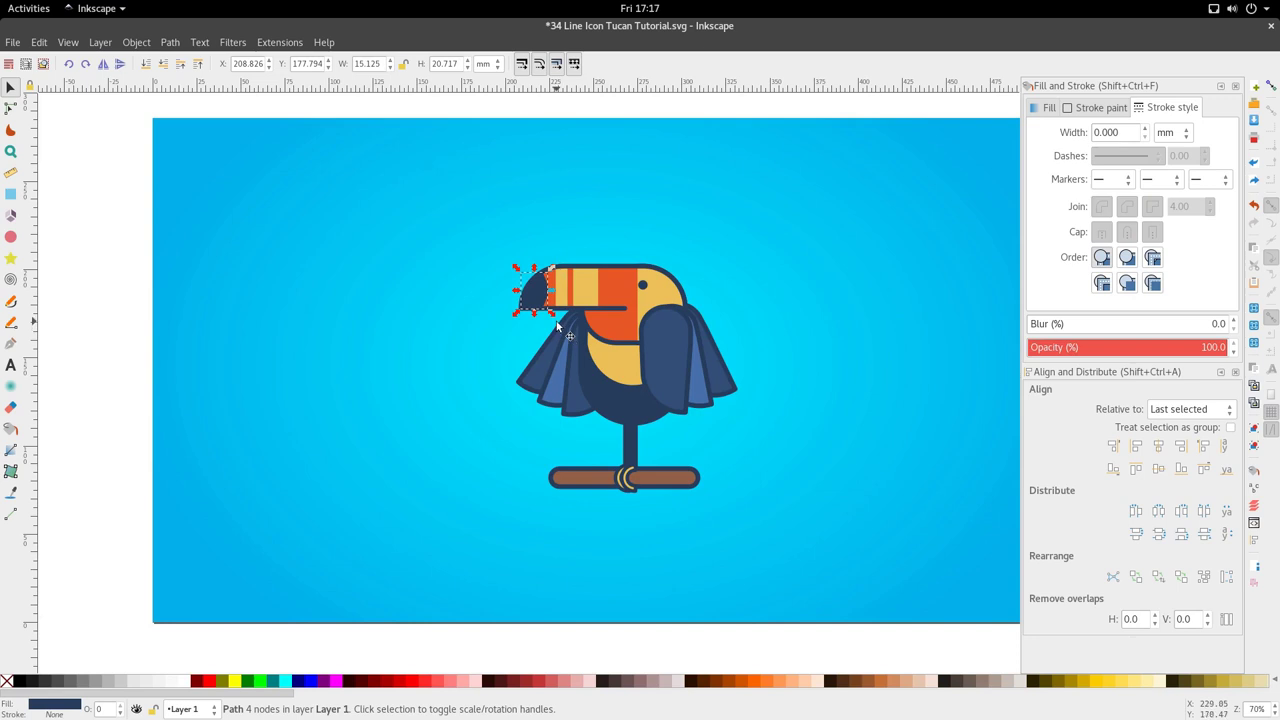
# - Narrow the yellow beak stripes symmetrically about their centre, leaving more orange on both sides
pyautogui.keyDown('ctrl'); pyautogui.scroll(2, 559, 322); pyautogui.keyUp('ctrl')
pyautogui.click(562, 280)
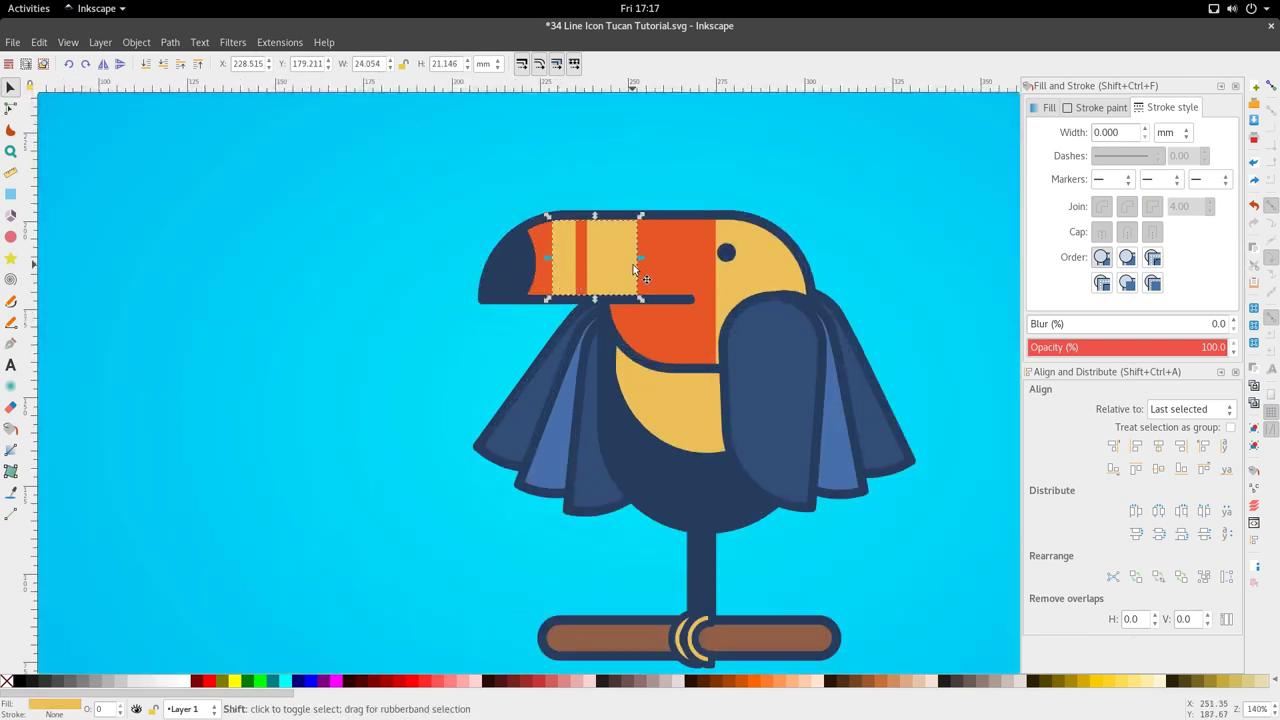
pyautogui.keyDown('shift'); pyautogui.moveTo(638, 261); pyautogui.dragTo(604, 276); pyautogui.keyUp('shift')
pyautogui.keyDown('ctrl'); pyautogui.scroll(-3, 606, 289); pyautogui.keyUp('ctrl')
pyautogui.click(595, 368)
pyautogui.keyDown('ctrl'); pyautogui.scroll(2, 651, 295); pyautogui.keyUp('ctrl')
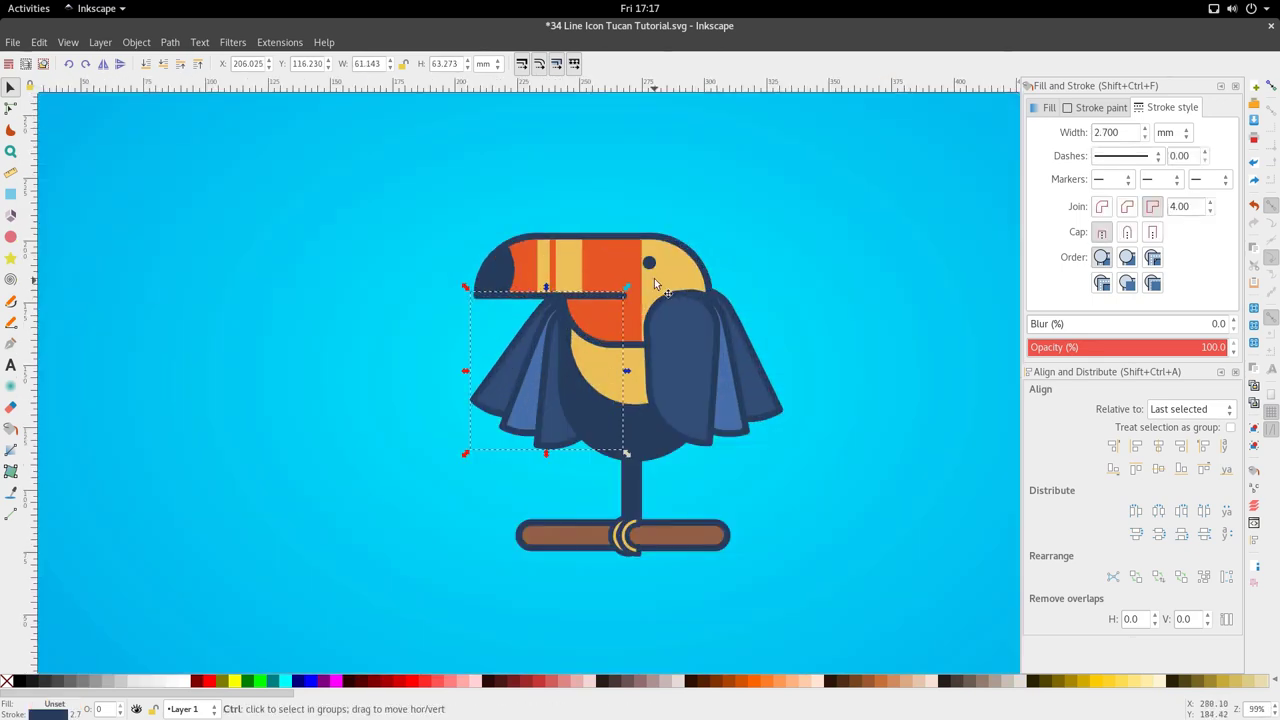